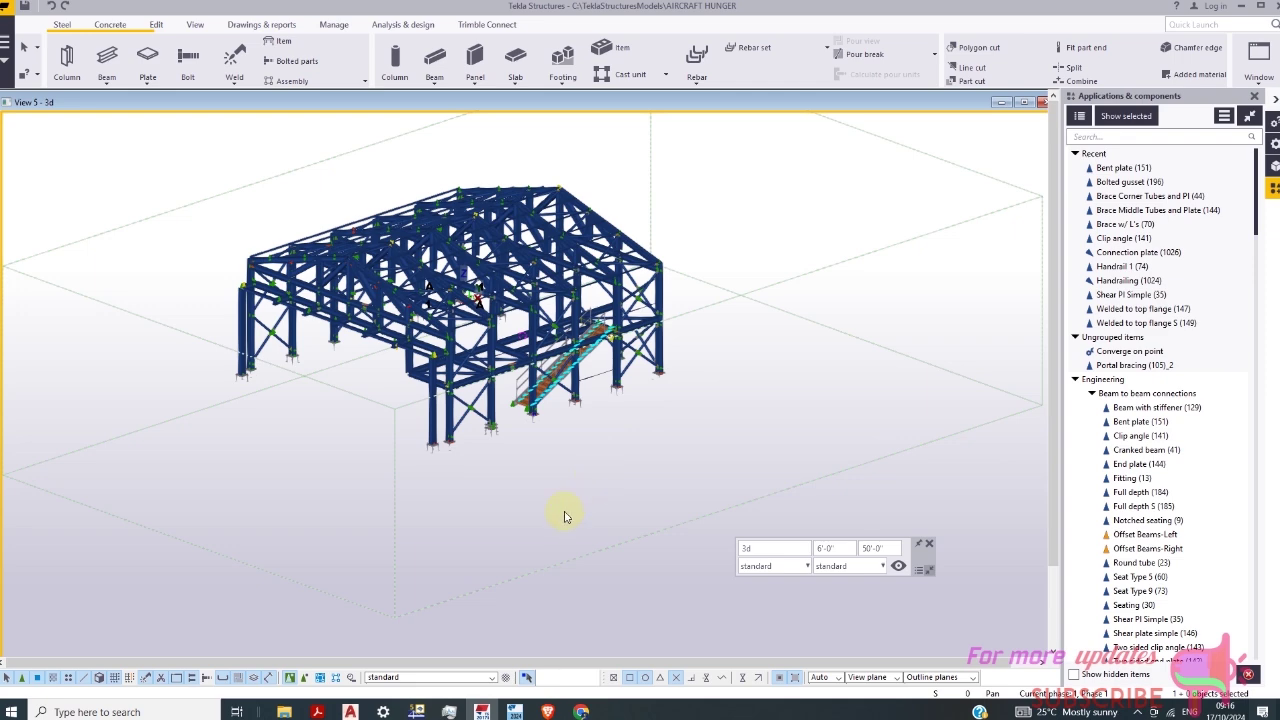
Close the view settings box and select every object of the AIRCRAFT HUNGER hangar model
scroll(561, 535, down, 5)
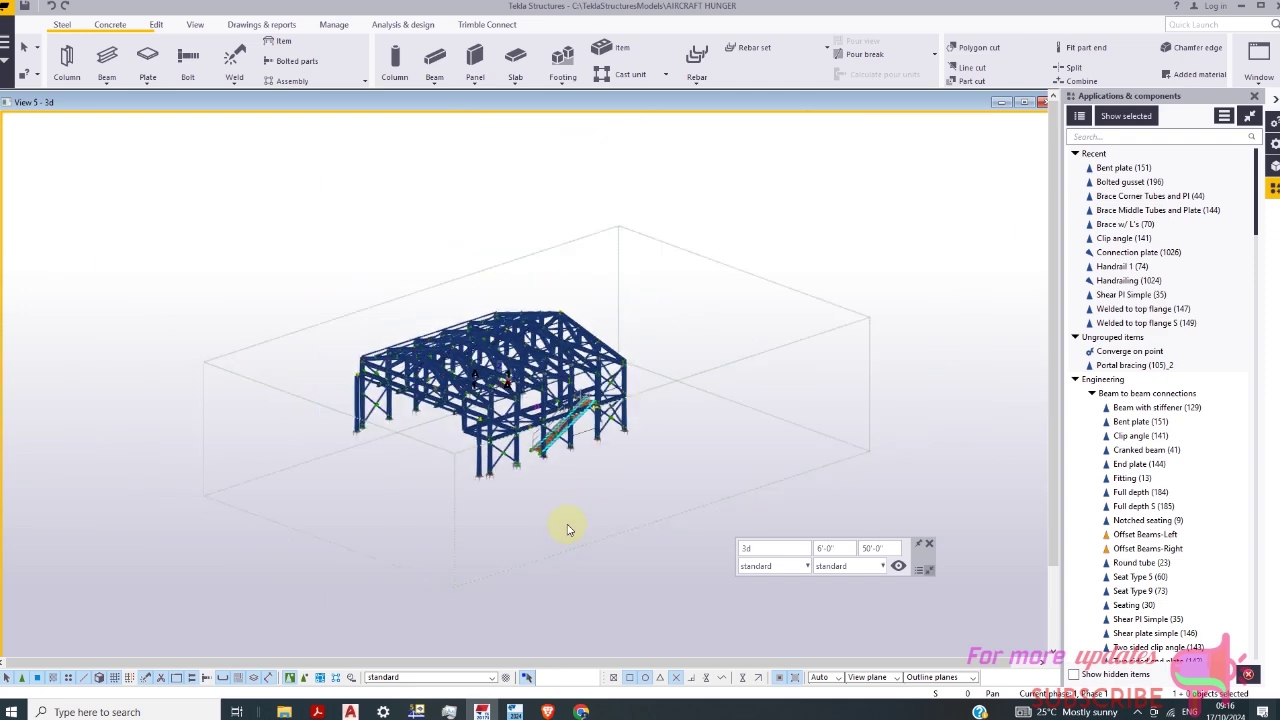
scroll(512, 308, down, 2)
scroll(600, 330, up, 3)
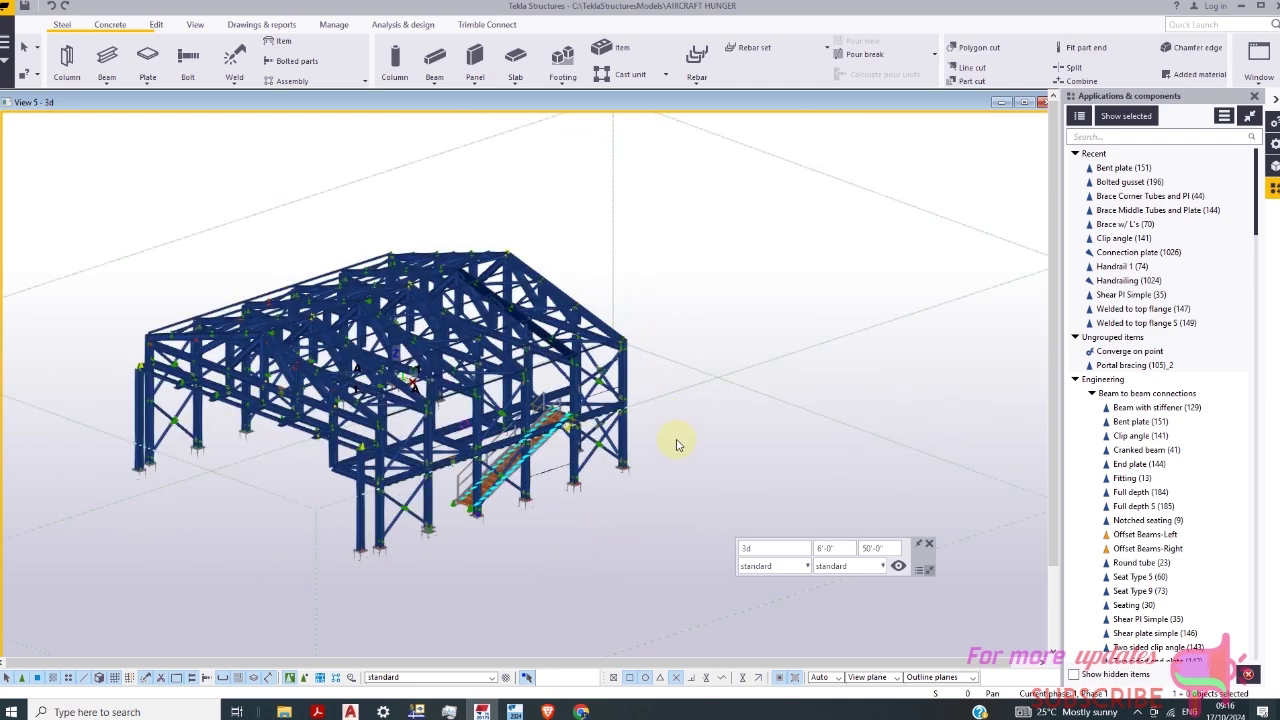
scroll(700, 420, down, 2)
scroll(650, 318, down, 2)
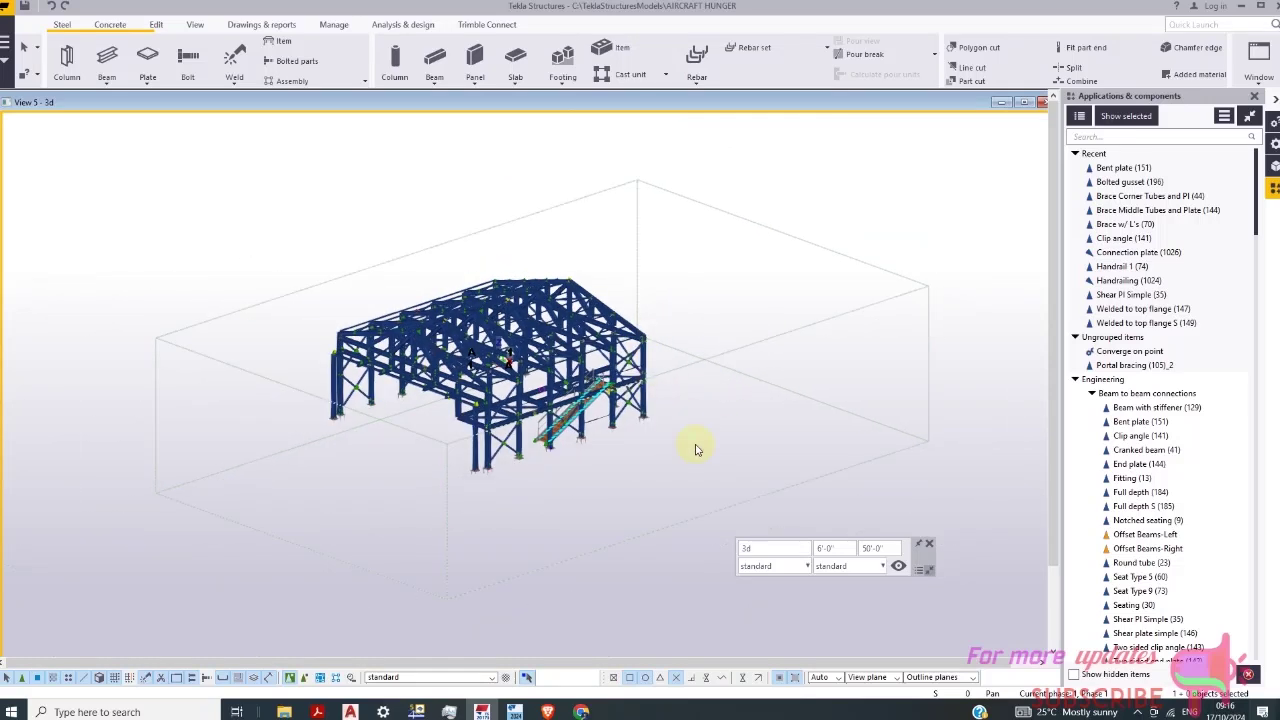
click(928, 543)
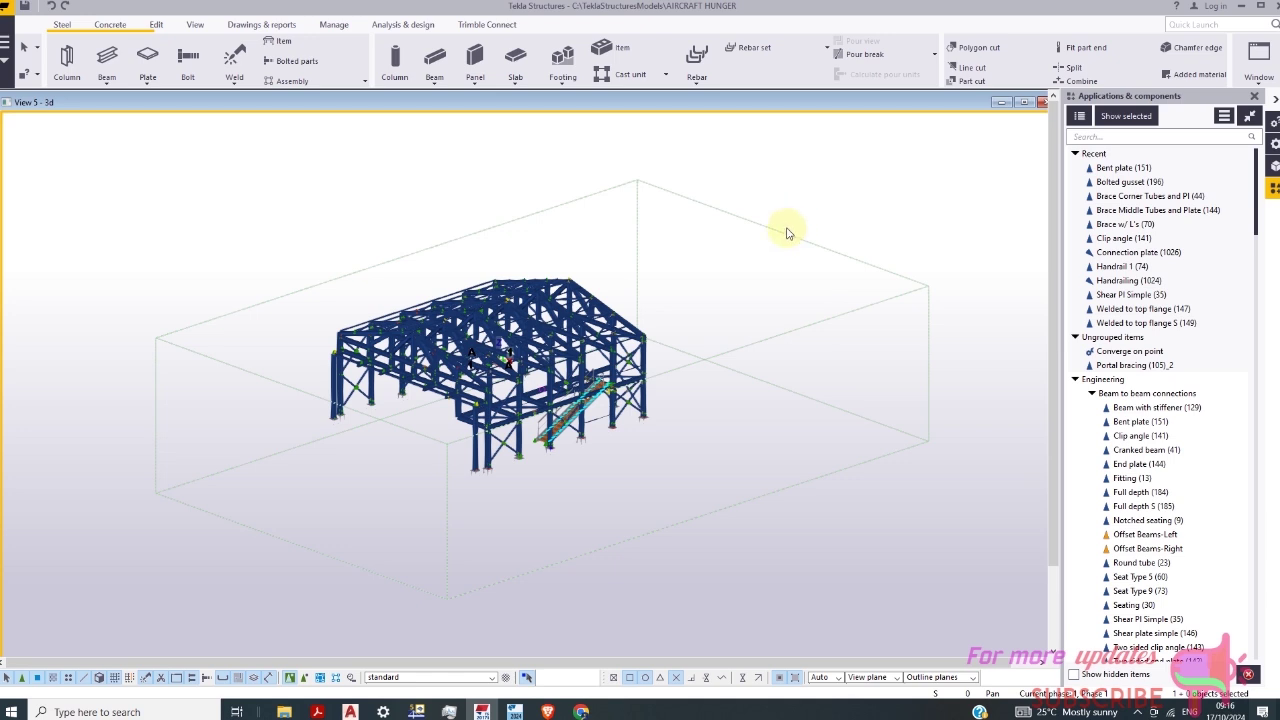
key(ctrl+a)
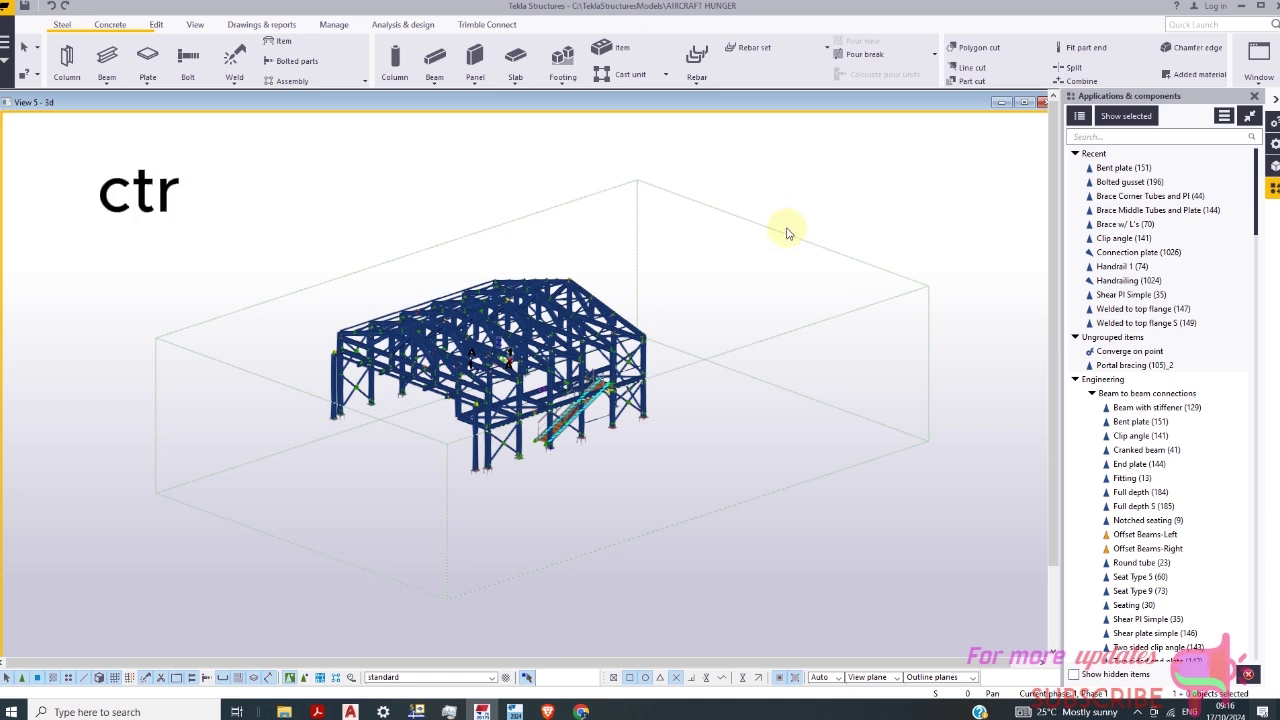
drag(586, 466, 309, 574)
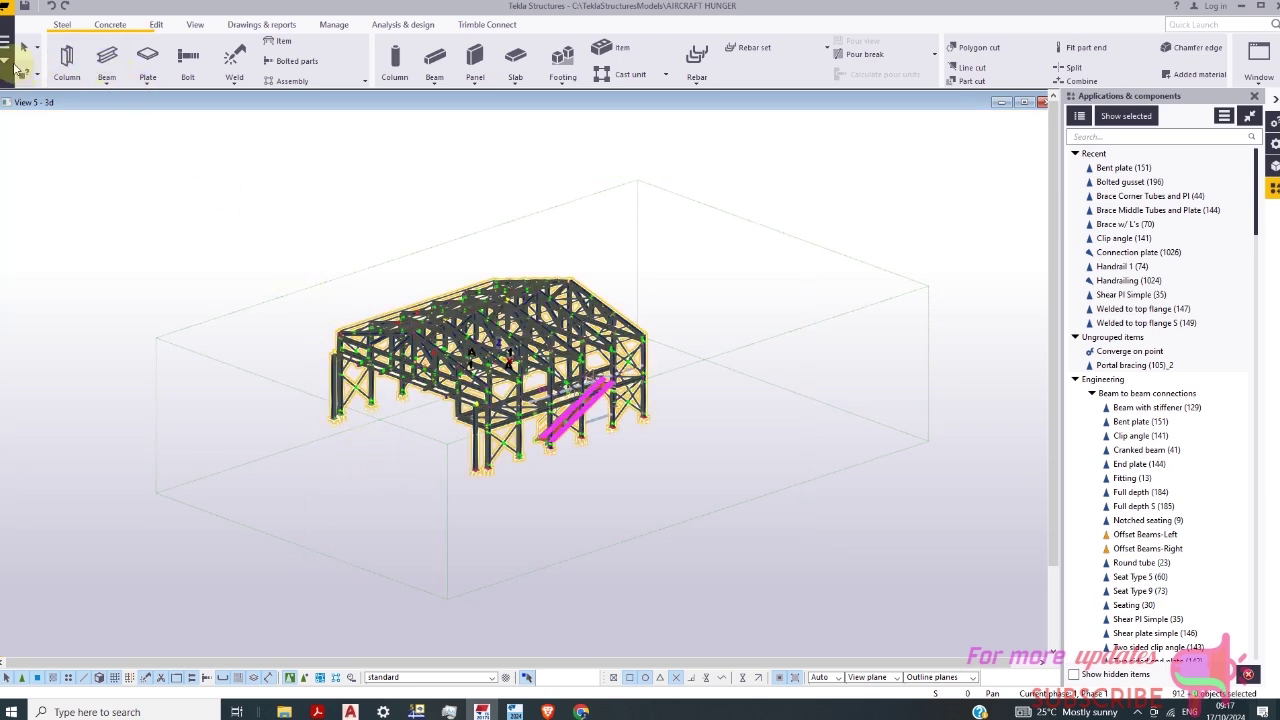
Set up a Tekla Structural Designer export saved as AIRCRAFT HUNGER 3.cxl
click(6, 58)
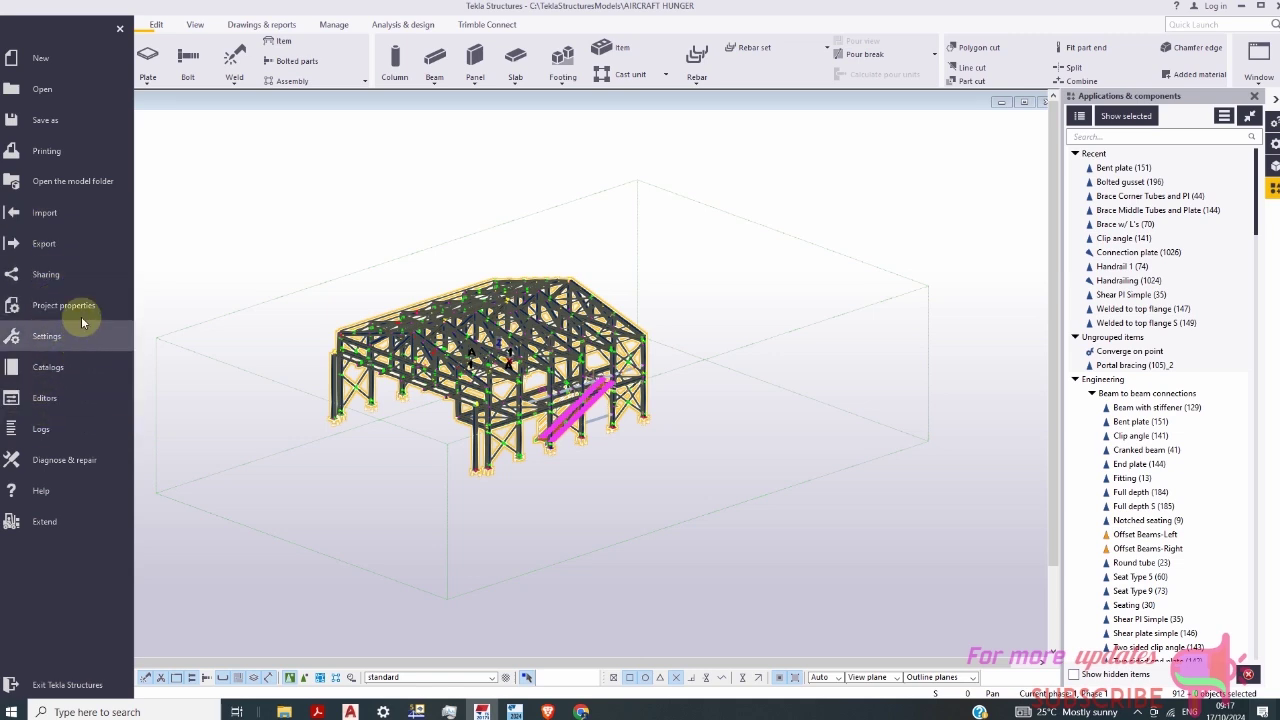
click(60, 246)
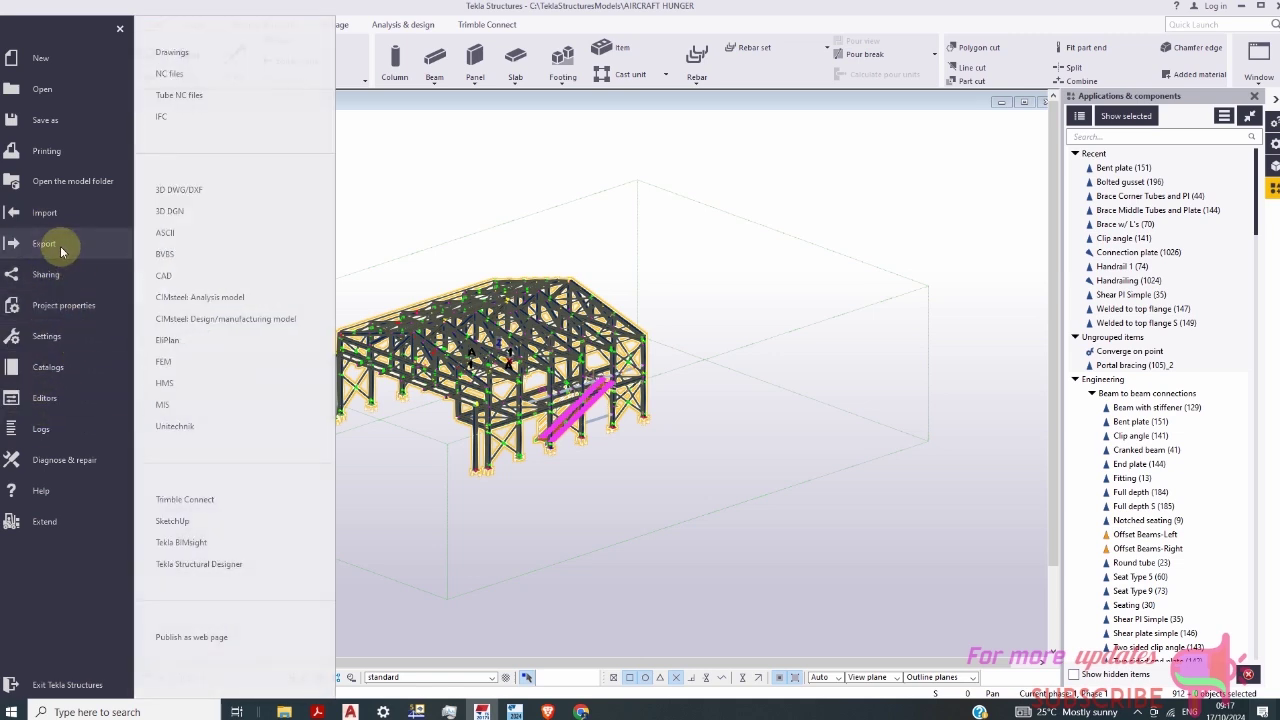
click(218, 566)
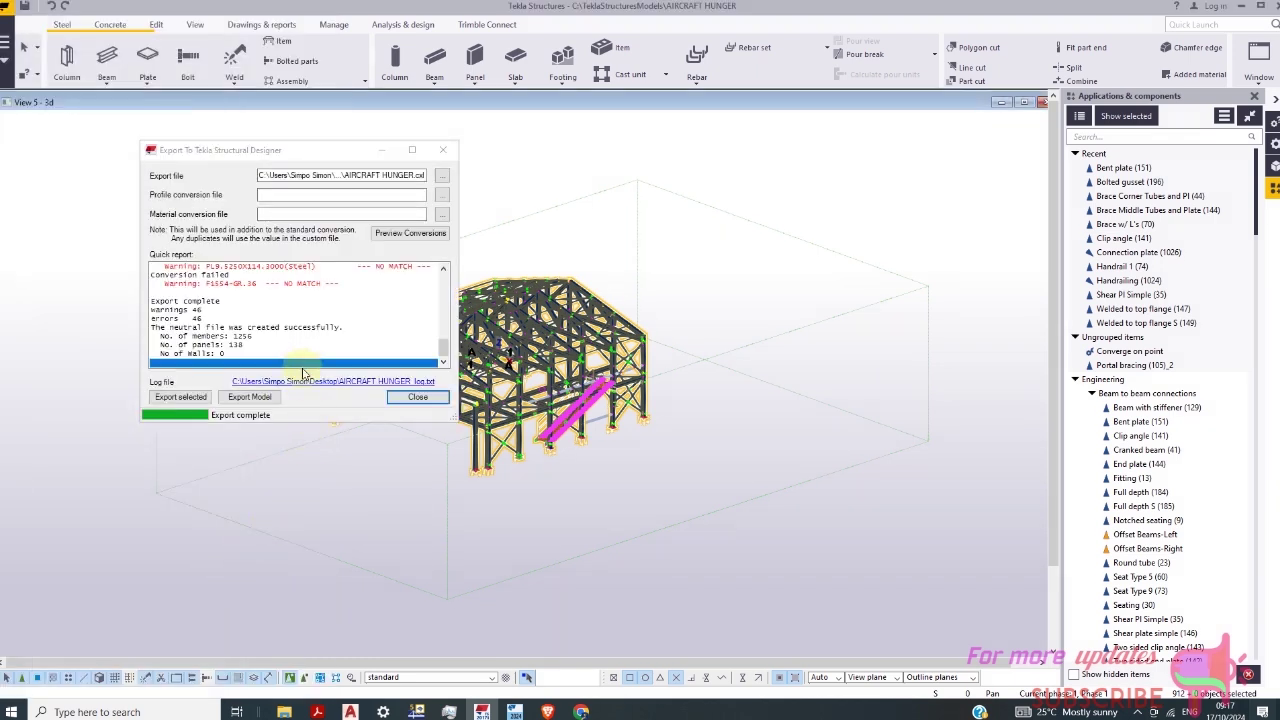
click(446, 177)
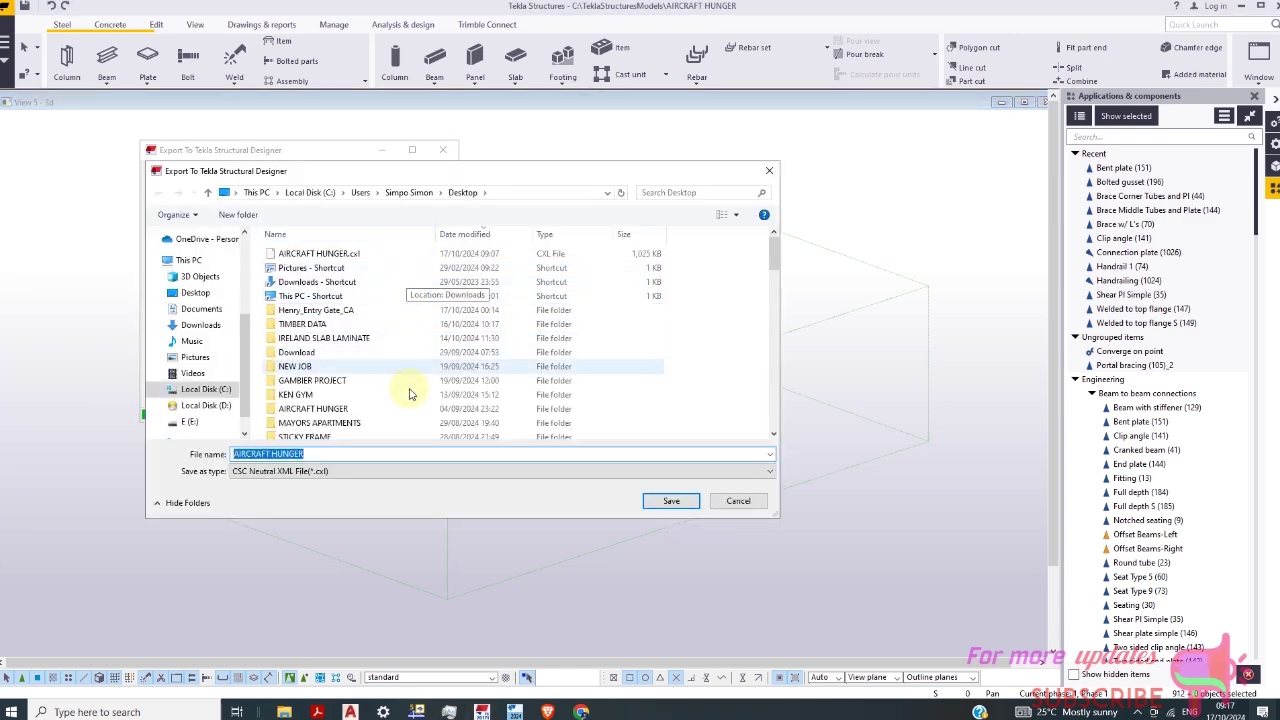
scroll(390, 340, down, 4)
scroll(400, 341, down, 10)
scroll(400, 380, down, 1)
click(324, 455)
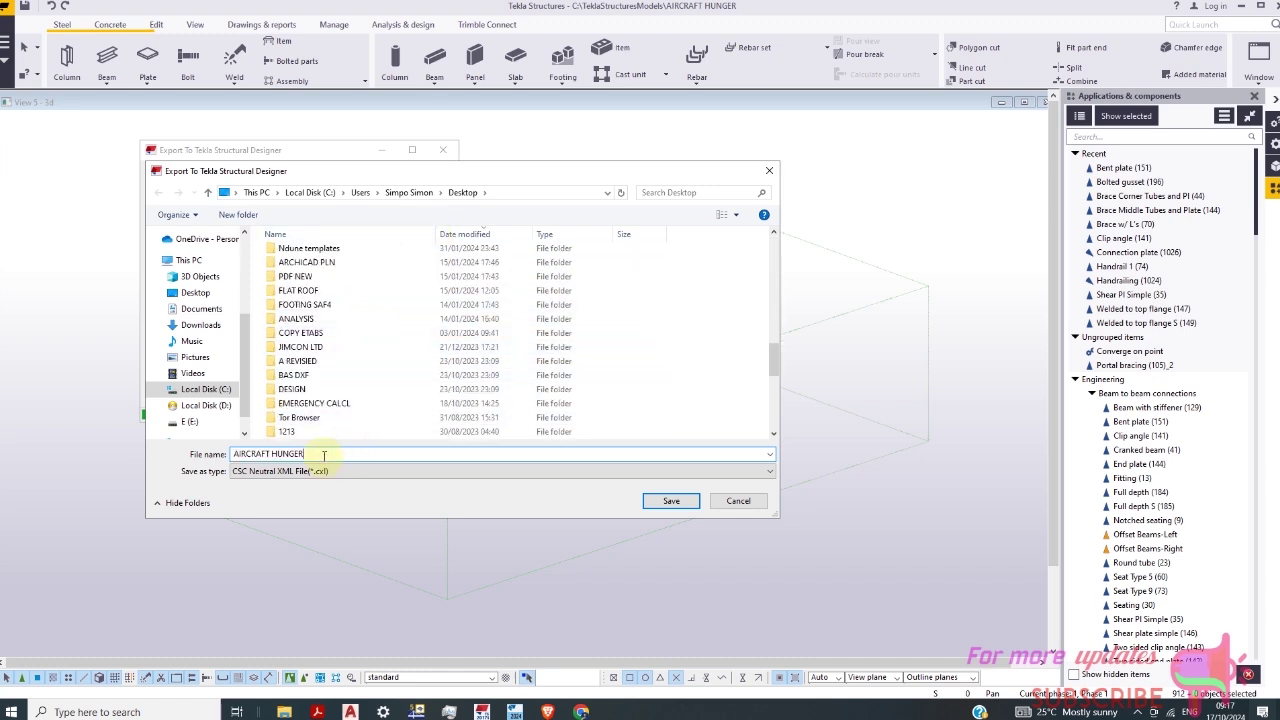
text(3)
click(672, 502)
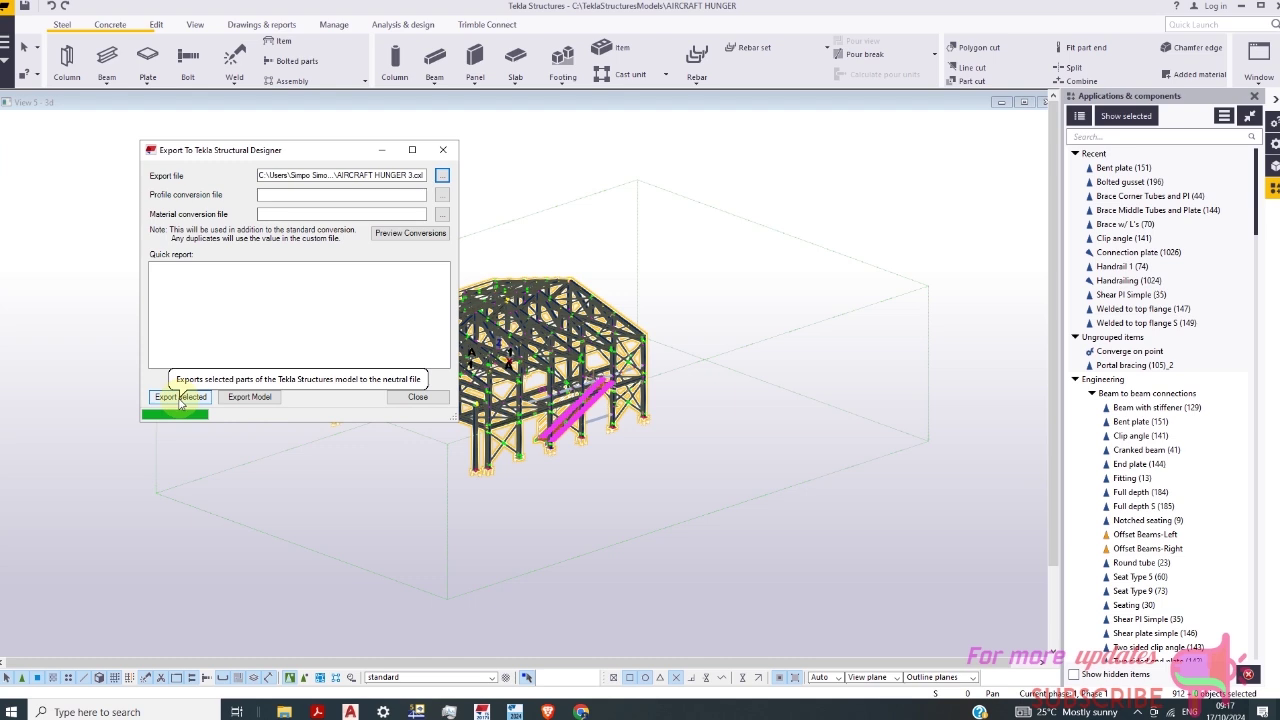
Export the selected parts, close the export window, and switch to Structural Designer
click(180, 397)
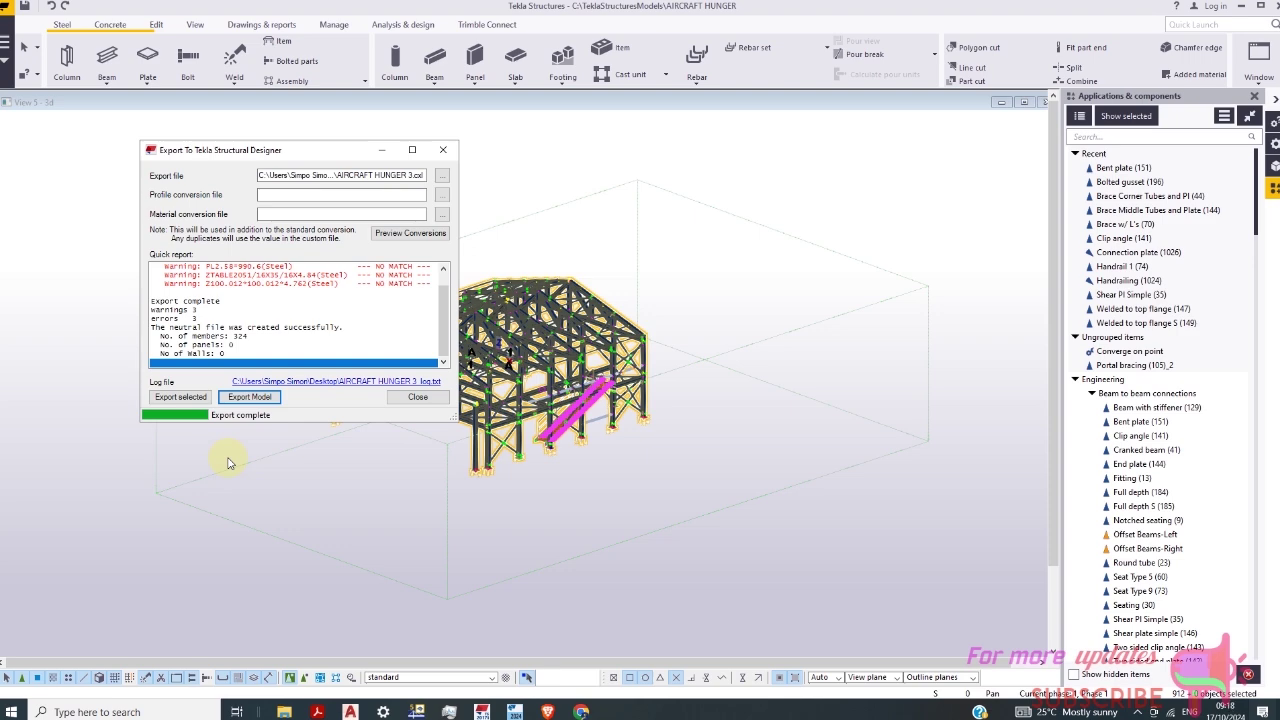
click(418, 397)
click(514, 706)
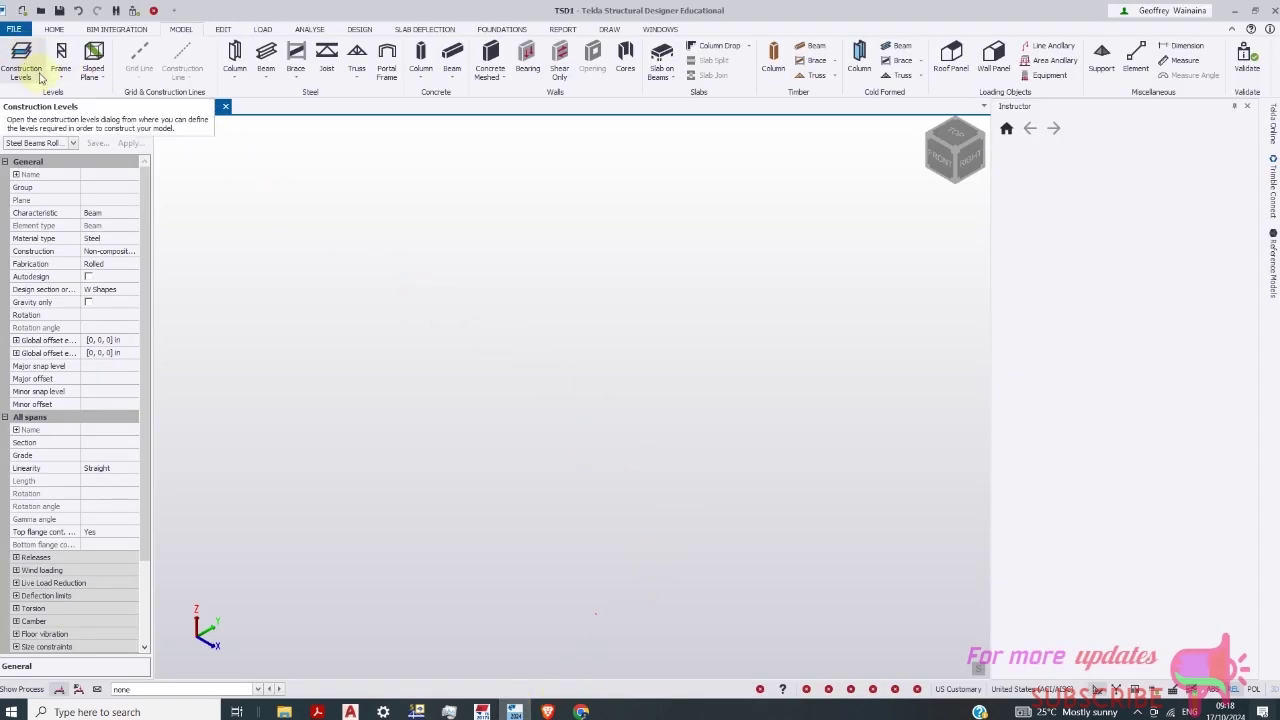
Create new model TSD2 without saving the -NA- document, using US Customary units
click(54, 30)
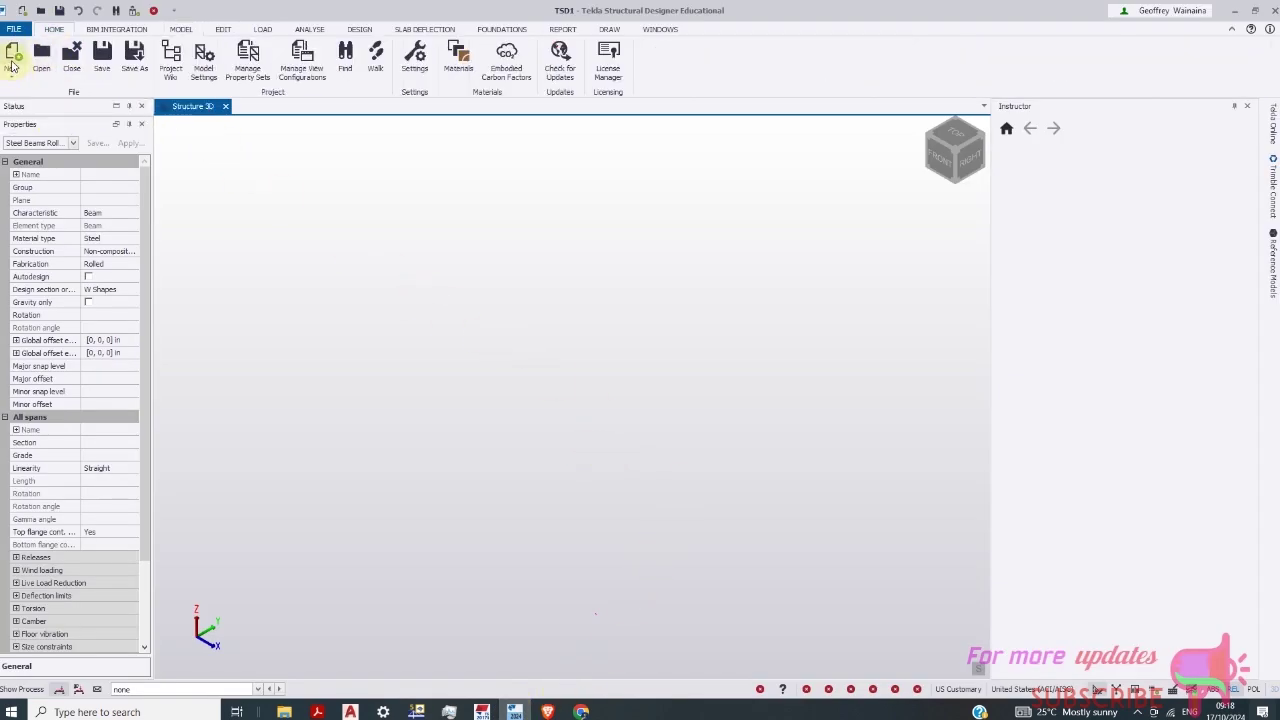
click(12, 60)
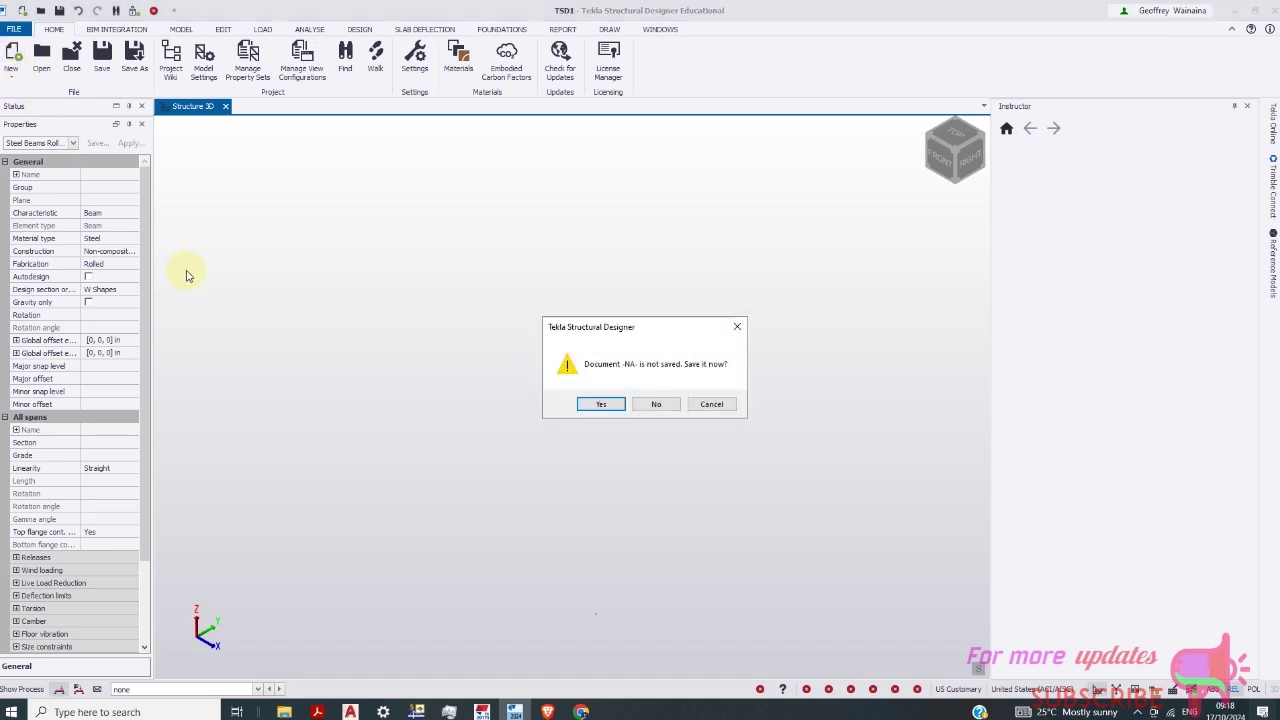
click(656, 405)
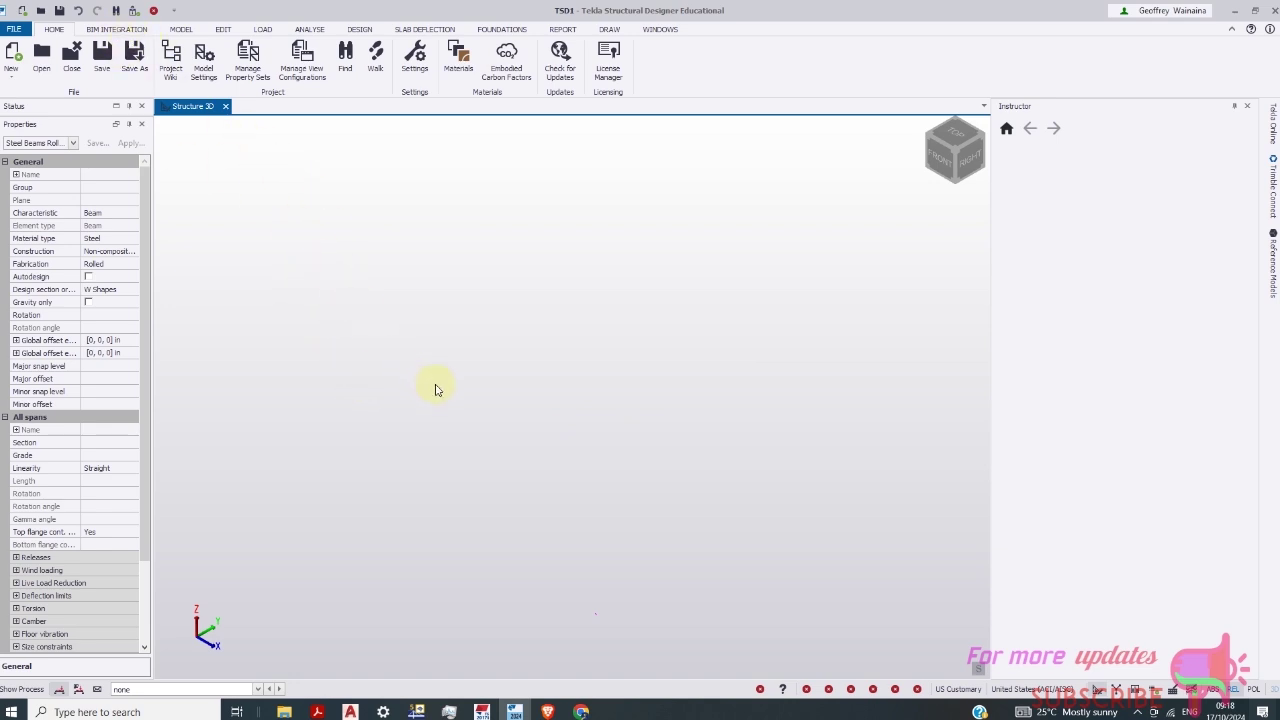
key(Escape)
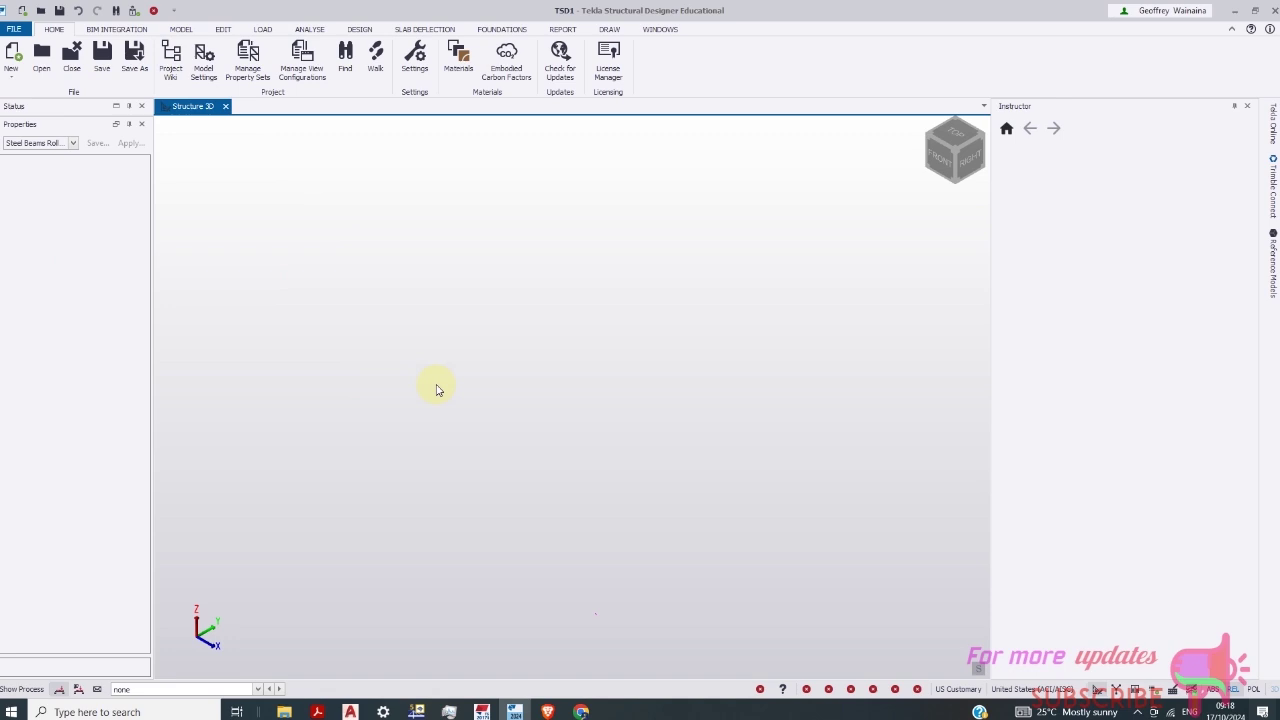
key(ctrl+F4)
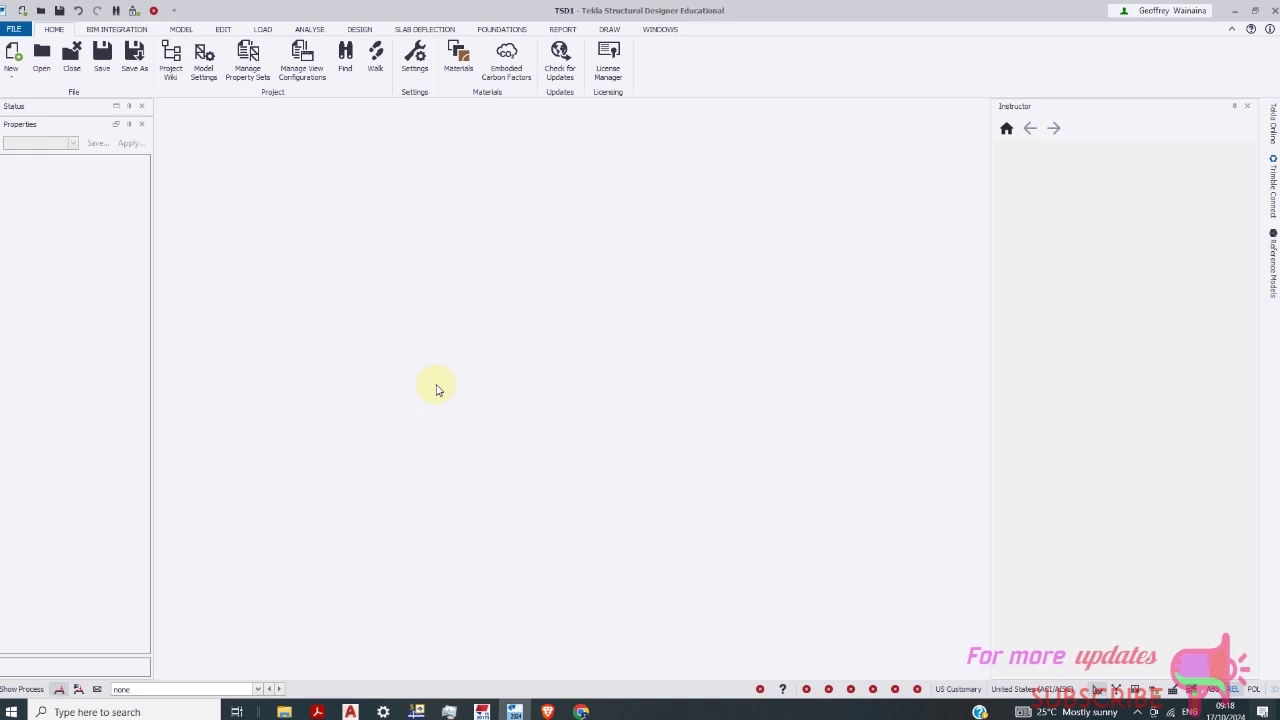
key(ctrl+n)
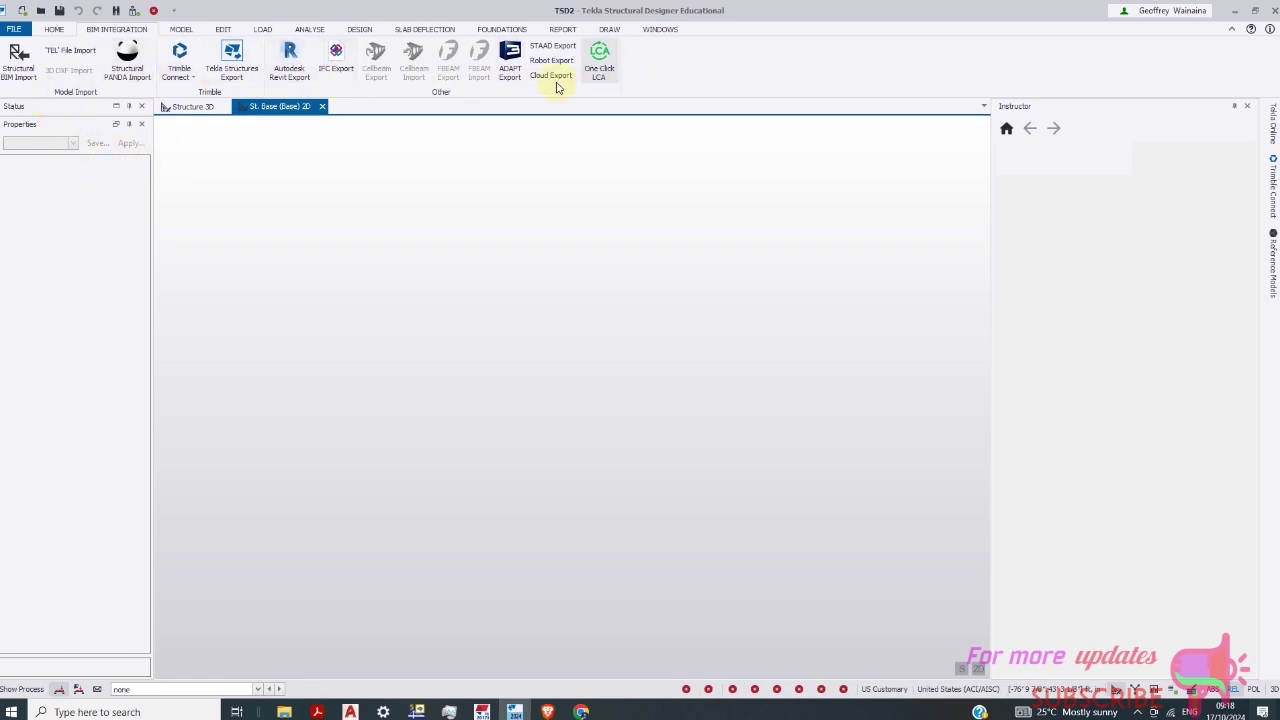
Load AIRCRAFT HUNGER 3.cxl into the Structural BIM Import
click(18, 74)
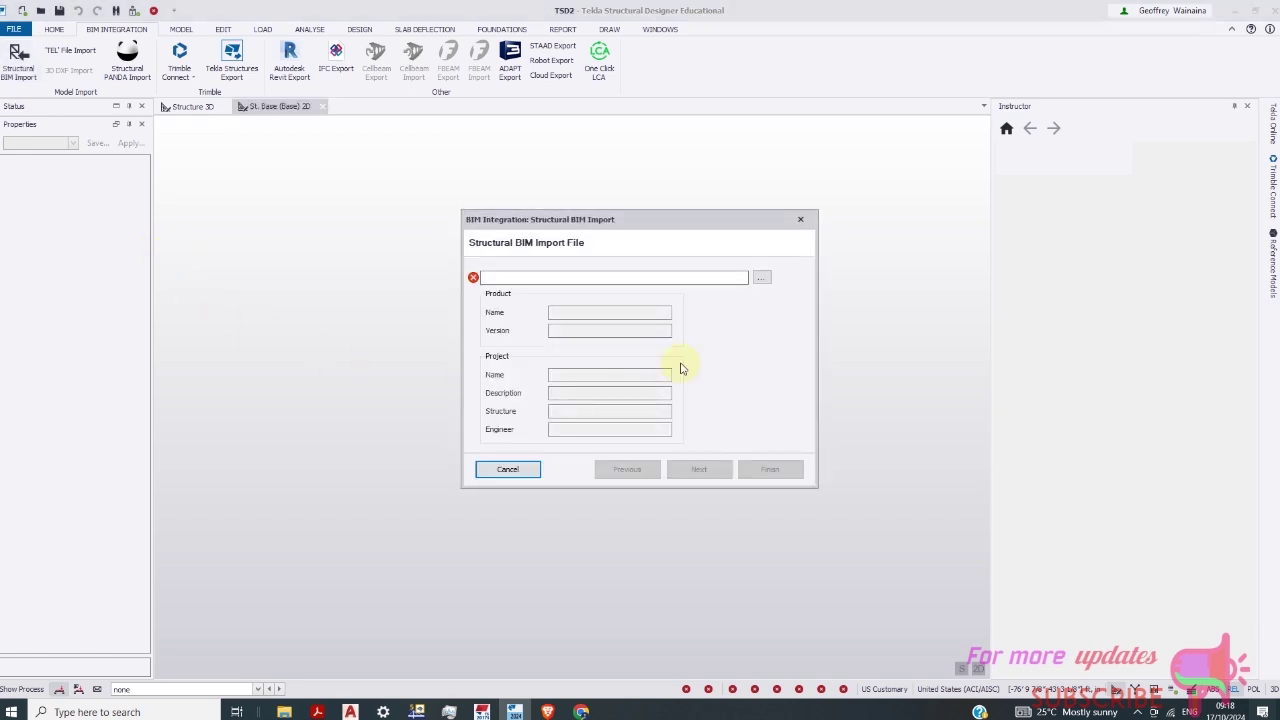
click(760, 279)
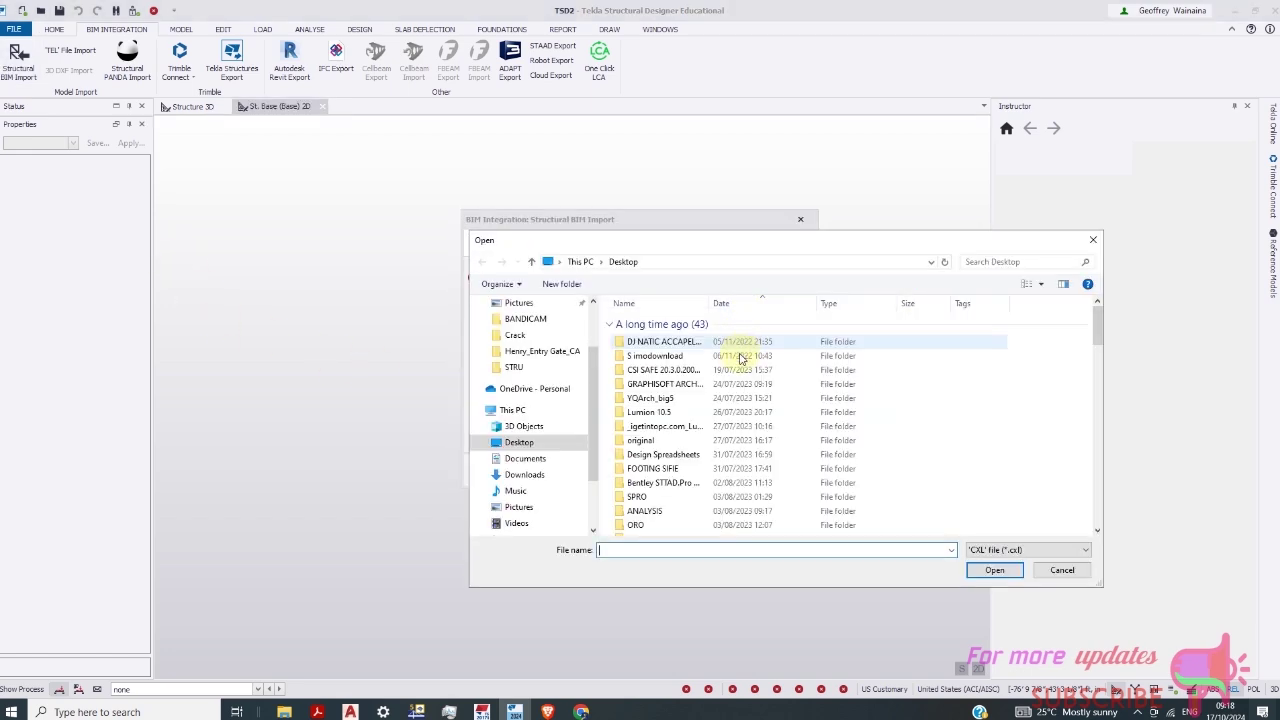
scroll(710, 400, down, 15)
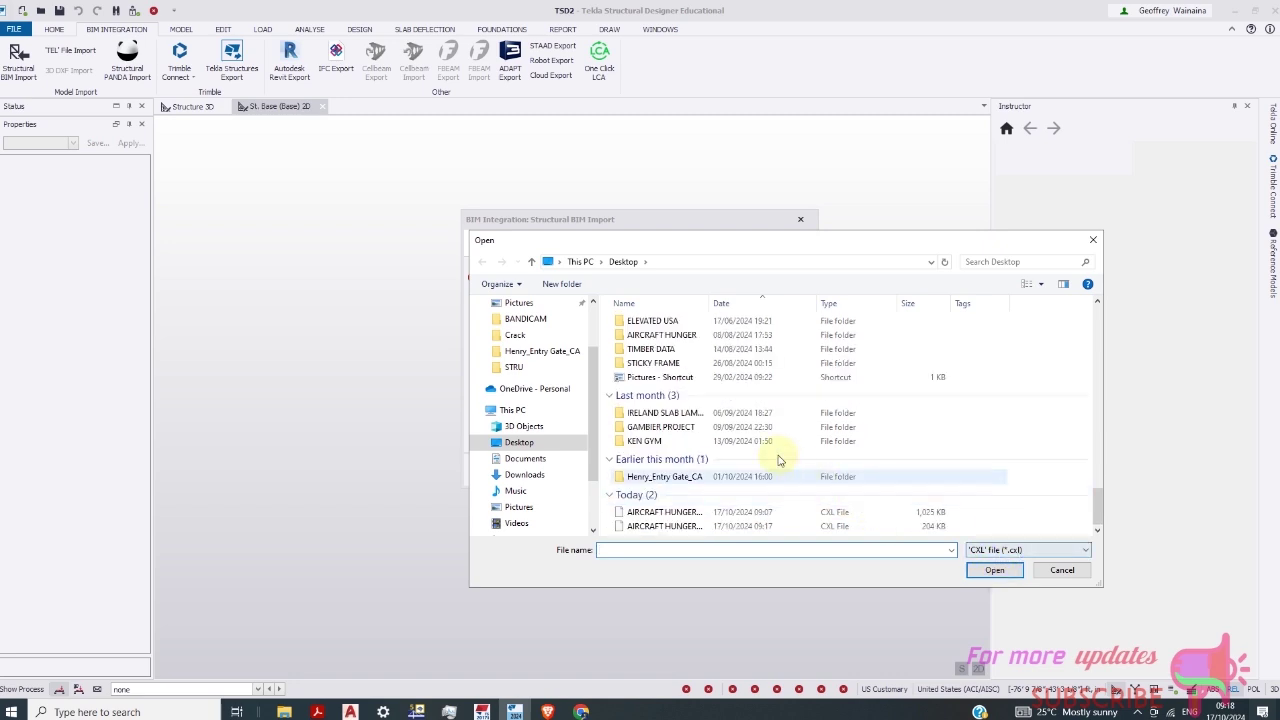
click(688, 527)
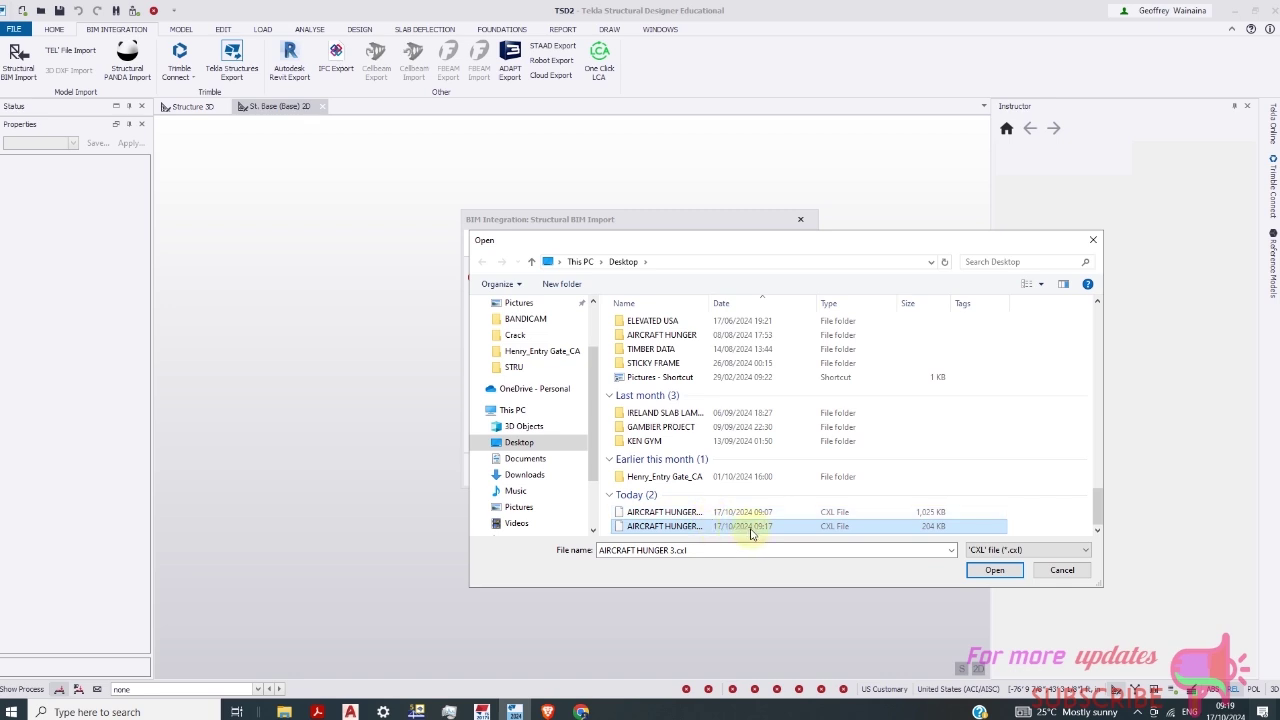
click(986, 572)
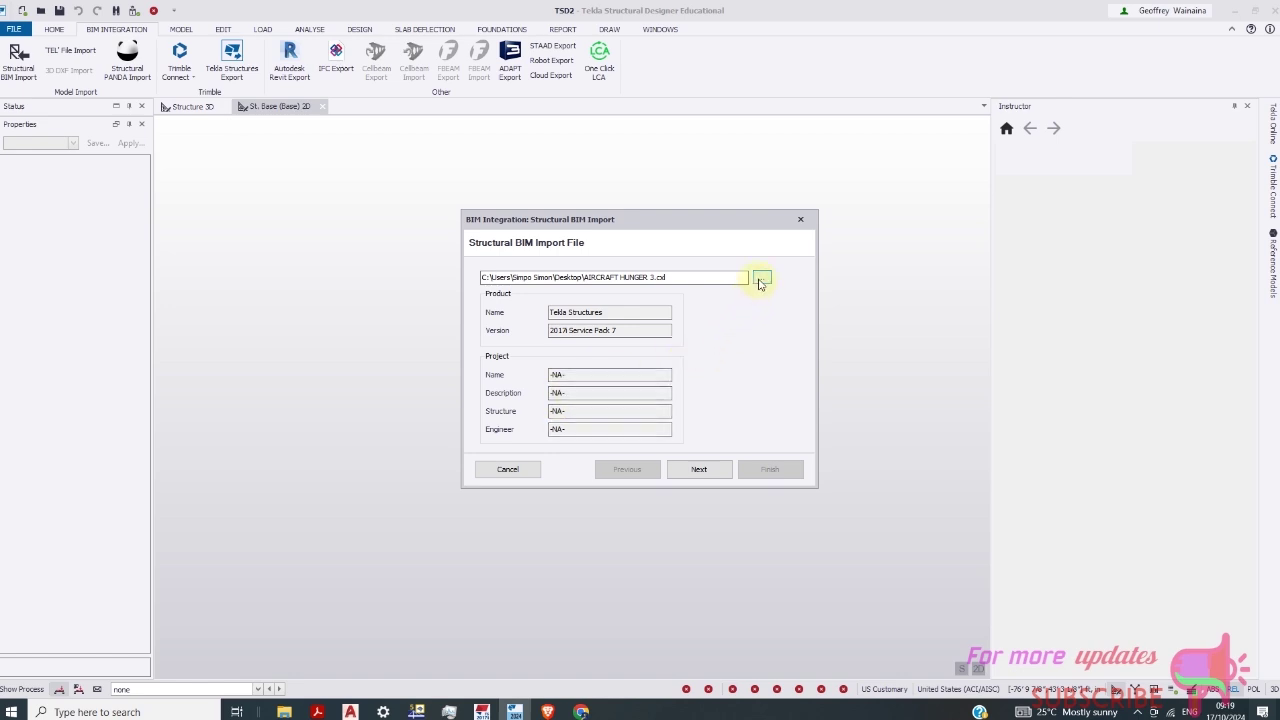
Accept the import options unmoved, keep A36-36 grade mapping, and finish the import
click(565, 376)
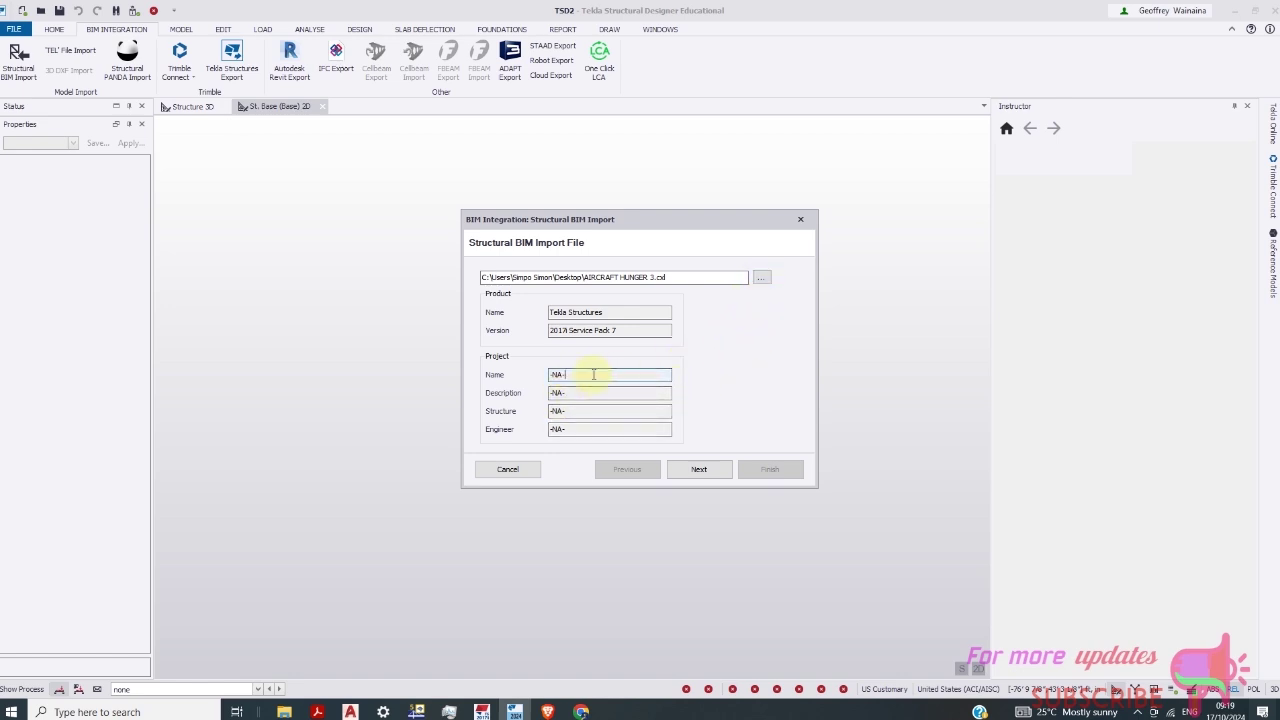
click(693, 472)
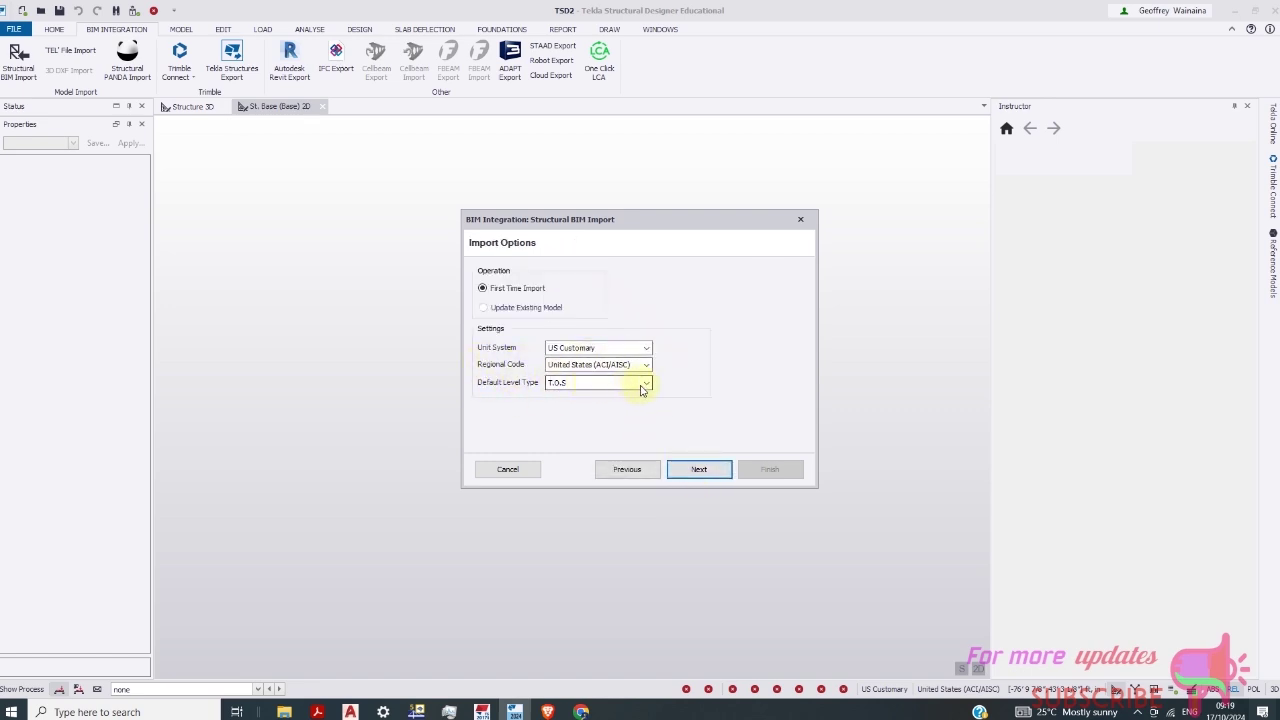
click(714, 479)
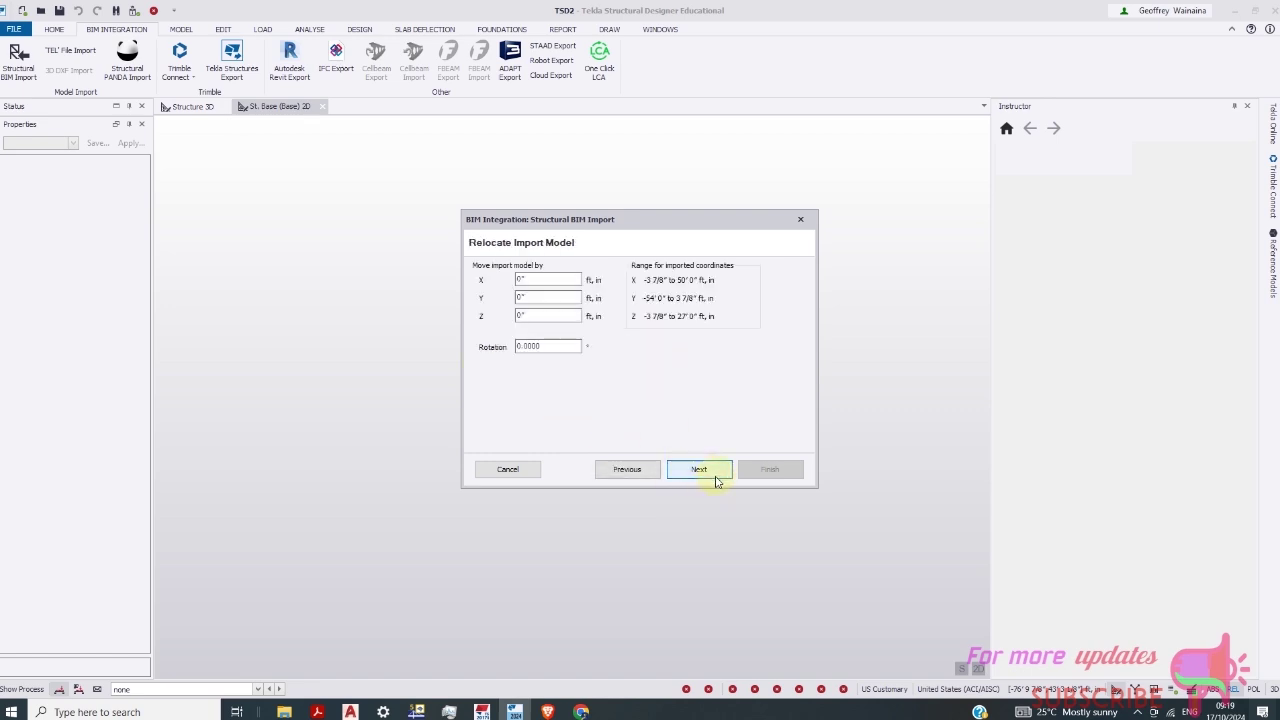
click(704, 474)
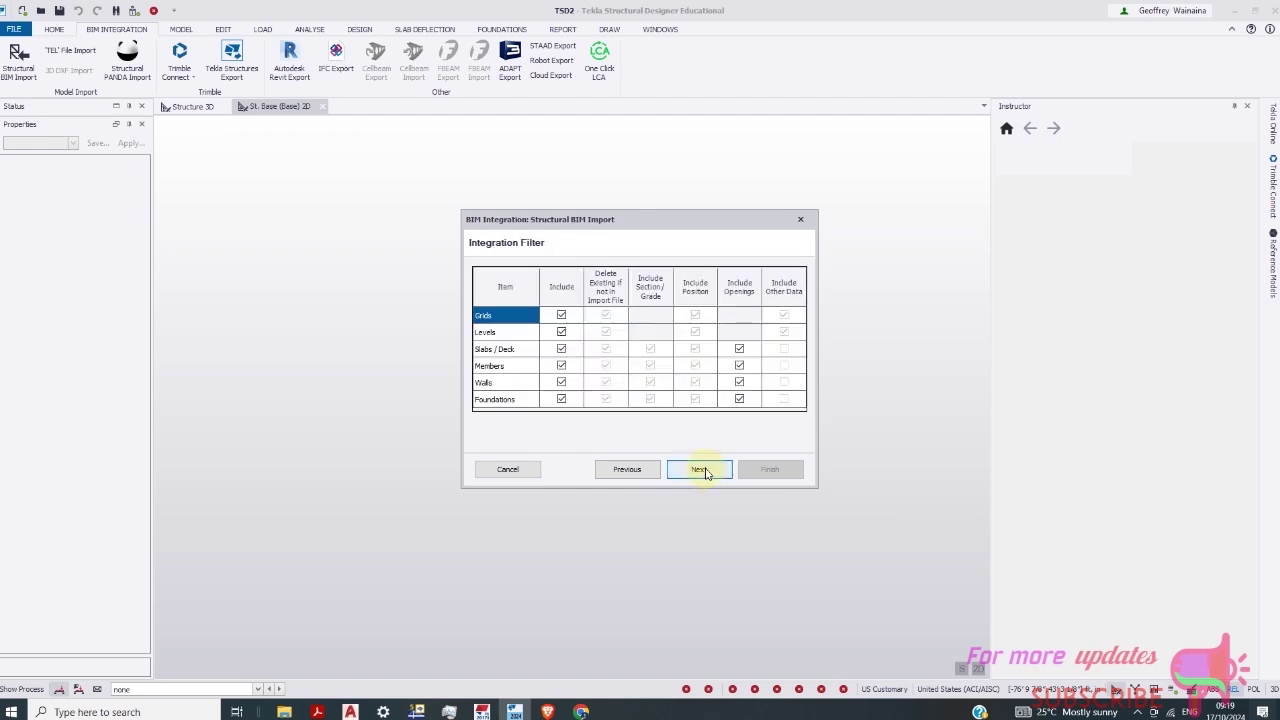
click(704, 473)
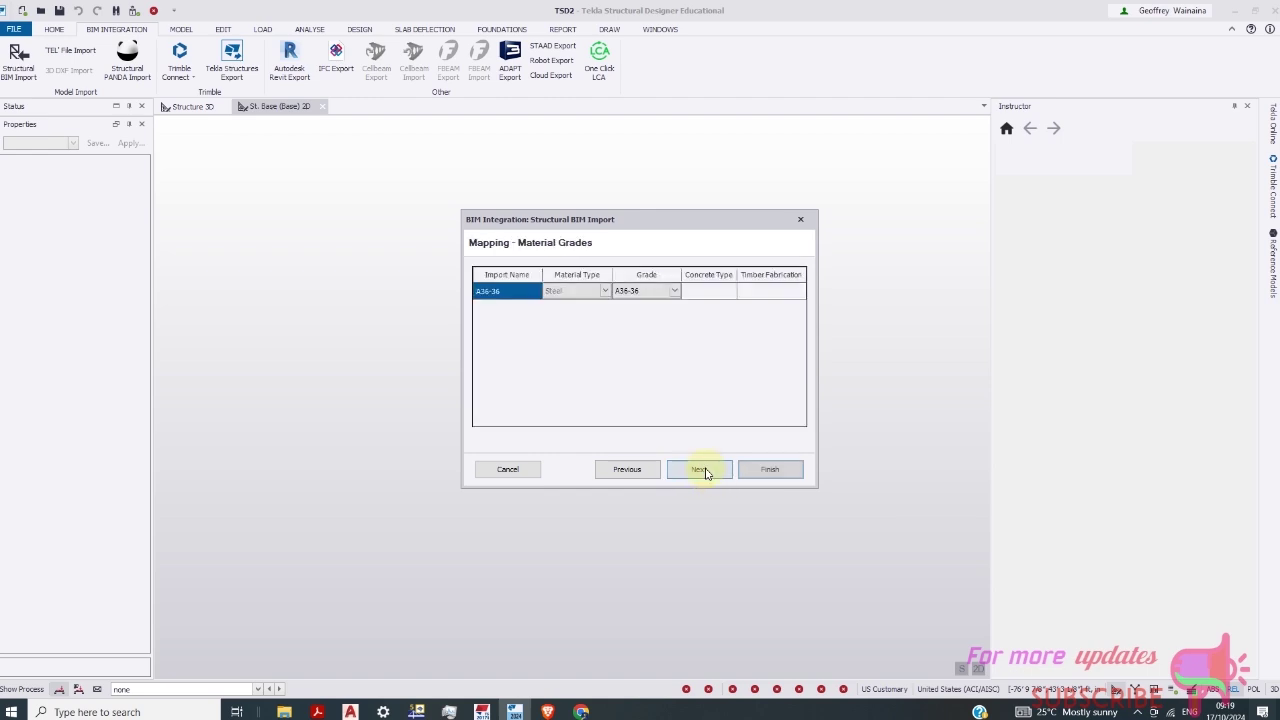
click(770, 472)
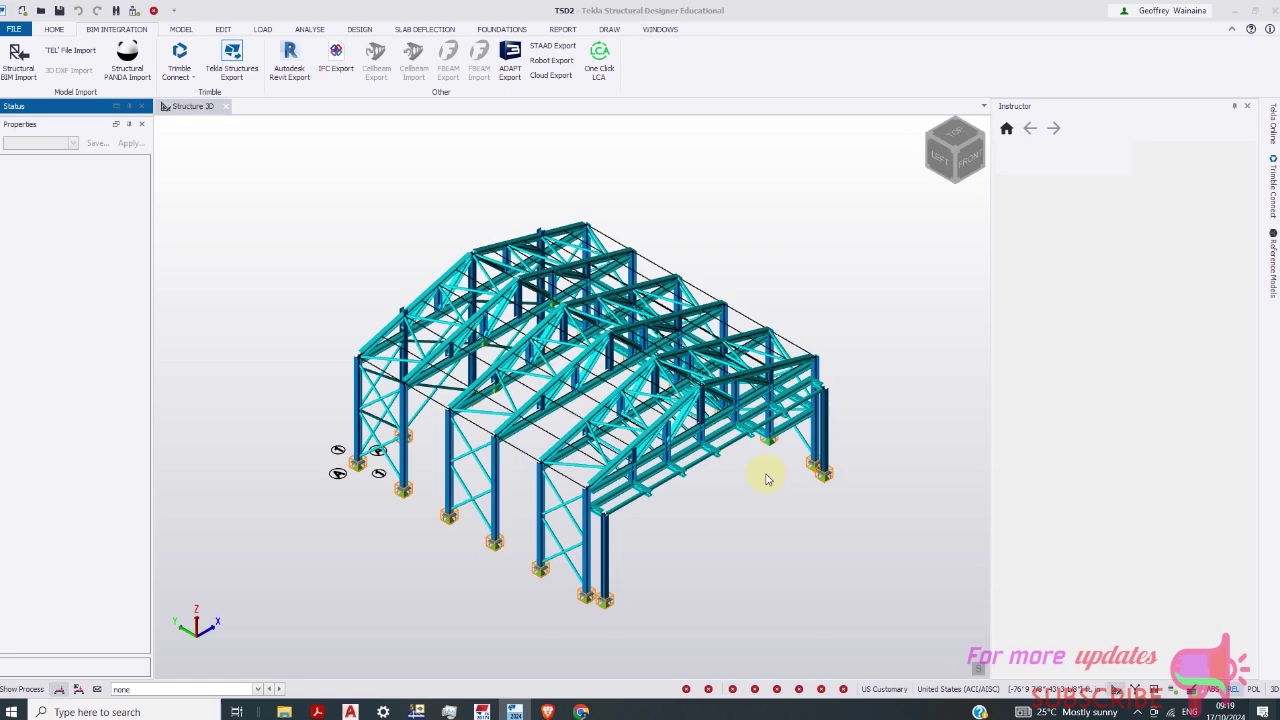
scroll(680, 482, up, 2)
scroll(665, 465, up, 3)
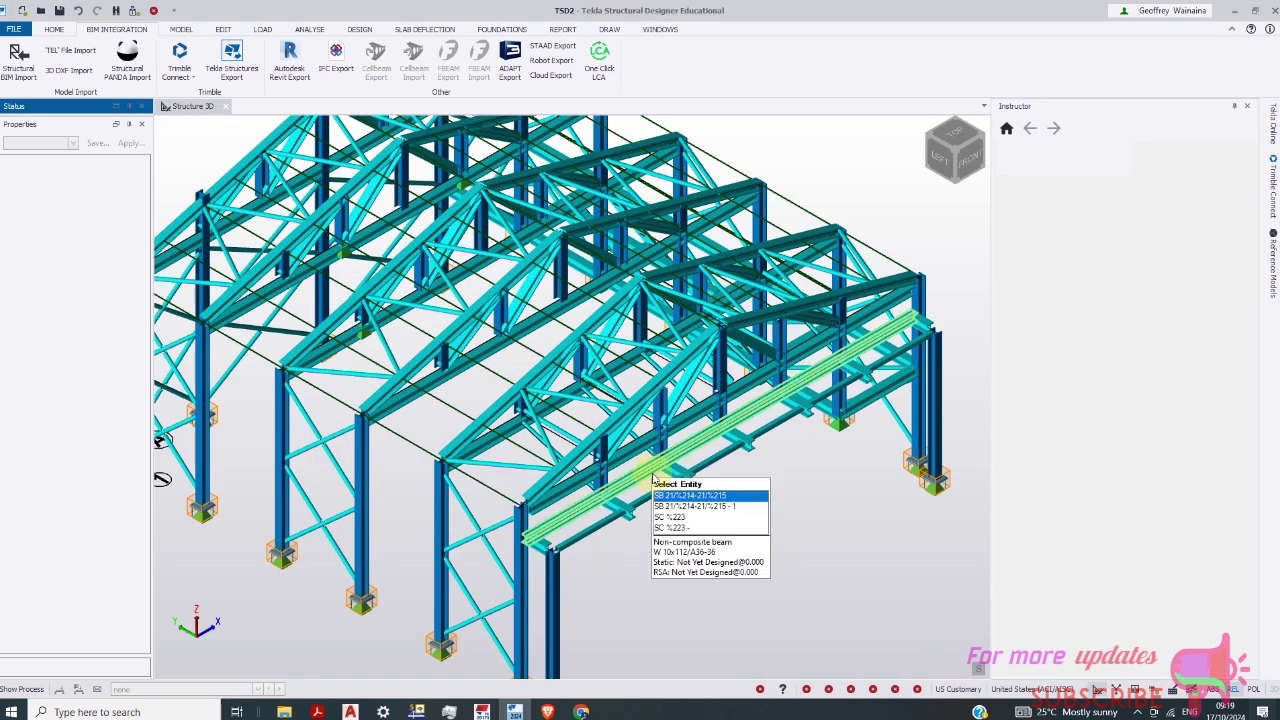
scroll(655, 478, down, 5)
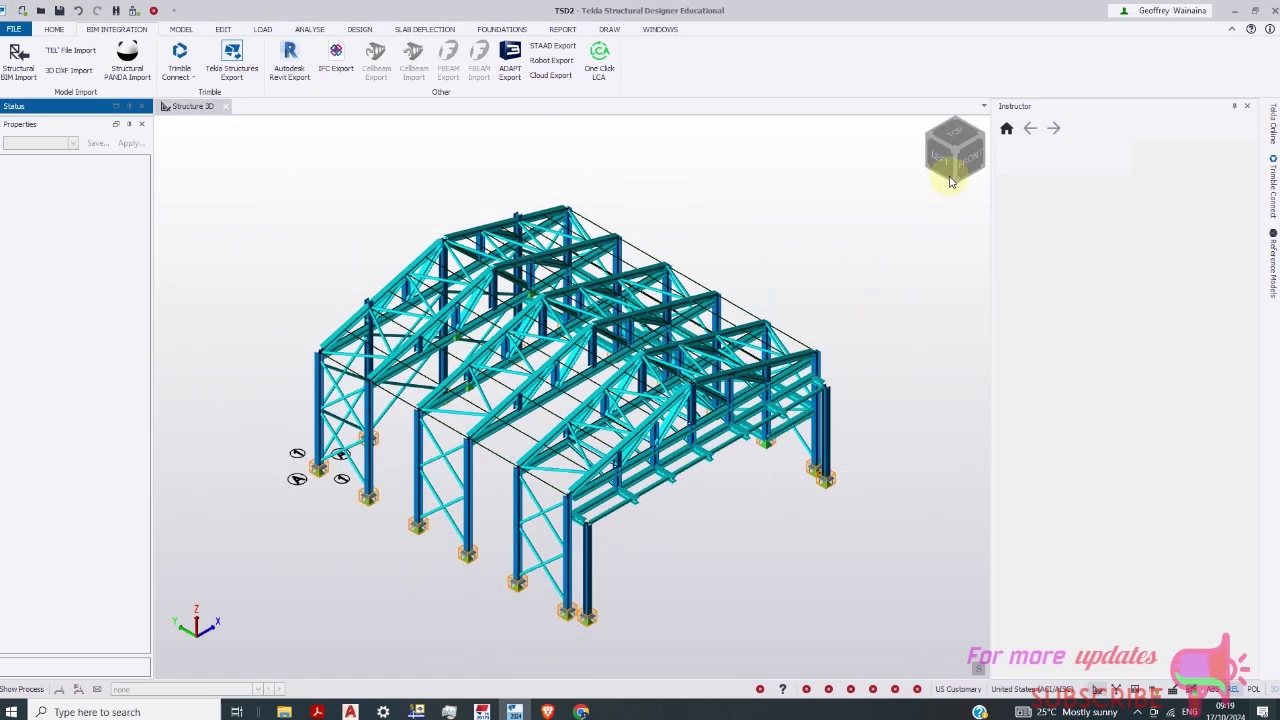
click(977, 157)
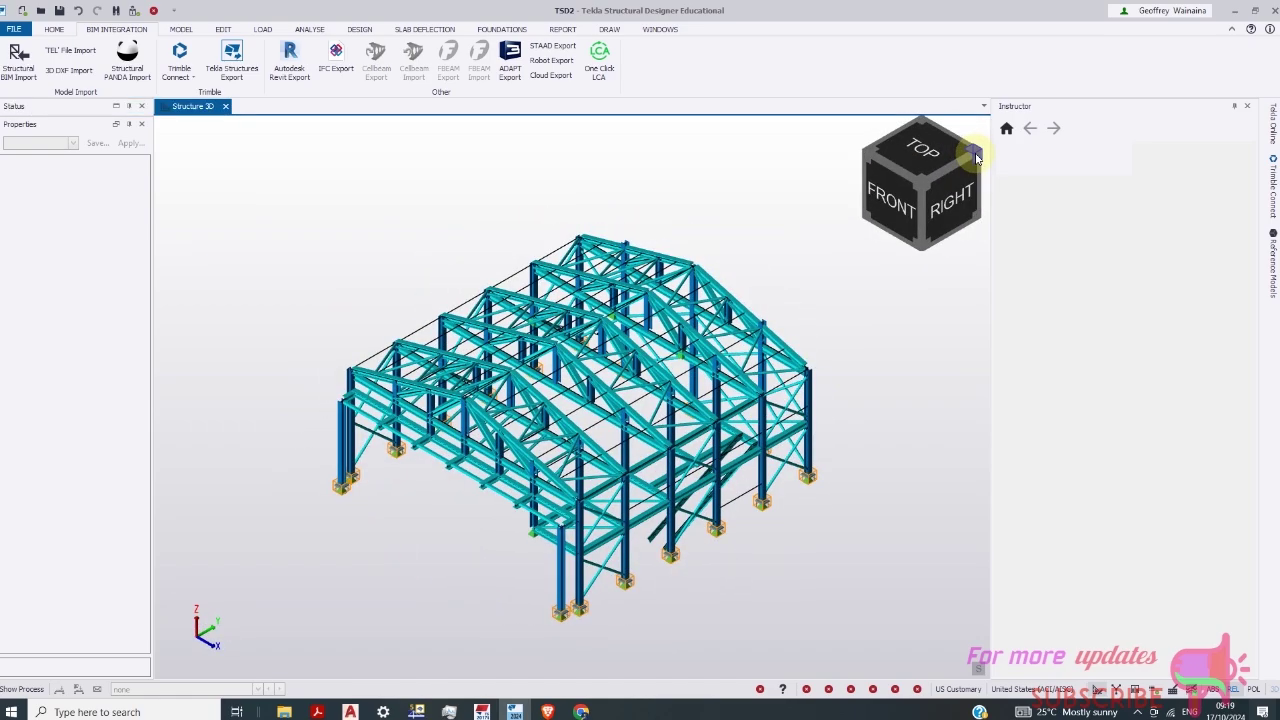
click(976, 170)
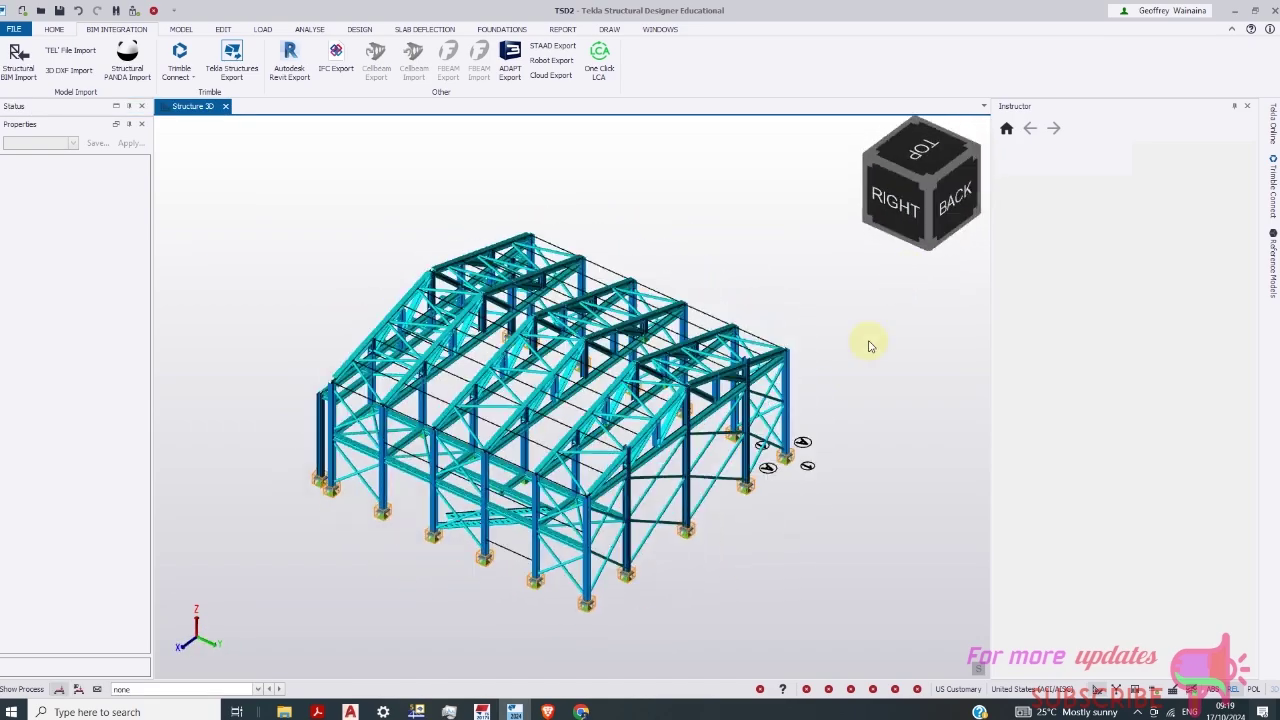
scroll(513, 478, up, 5)
scroll(513, 478, up, 8)
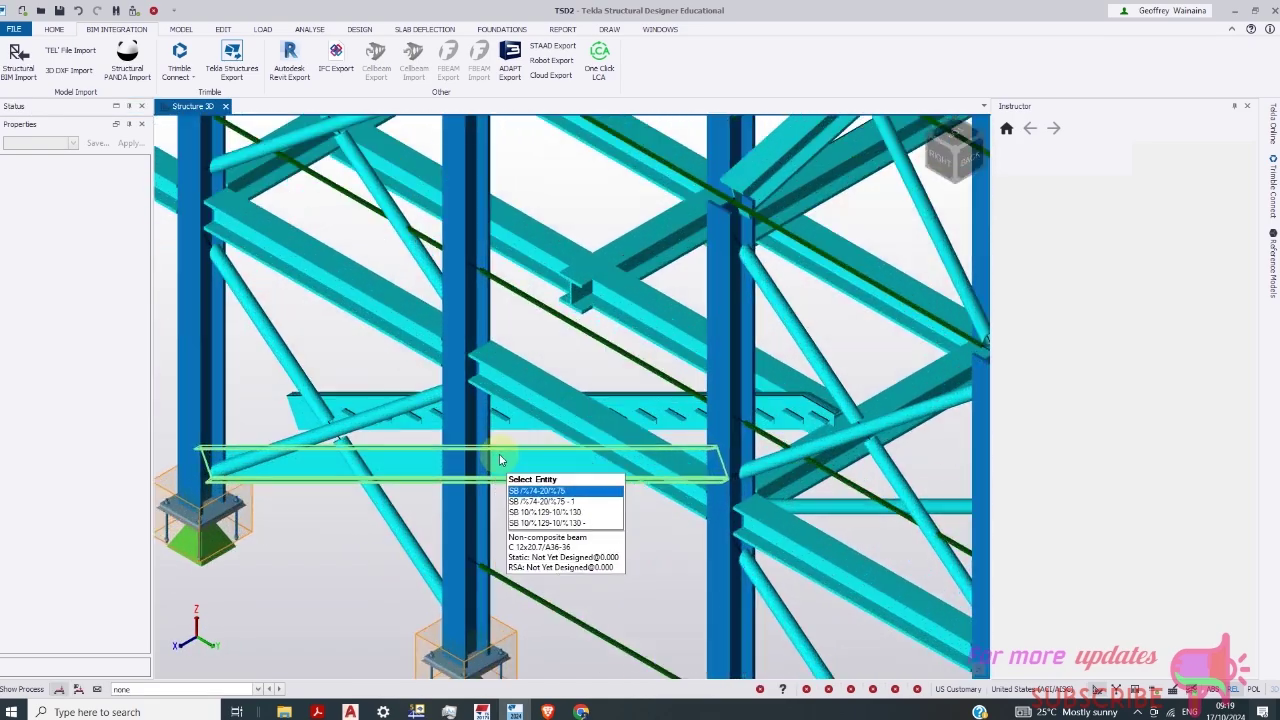
scroll(553, 427, down, 10)
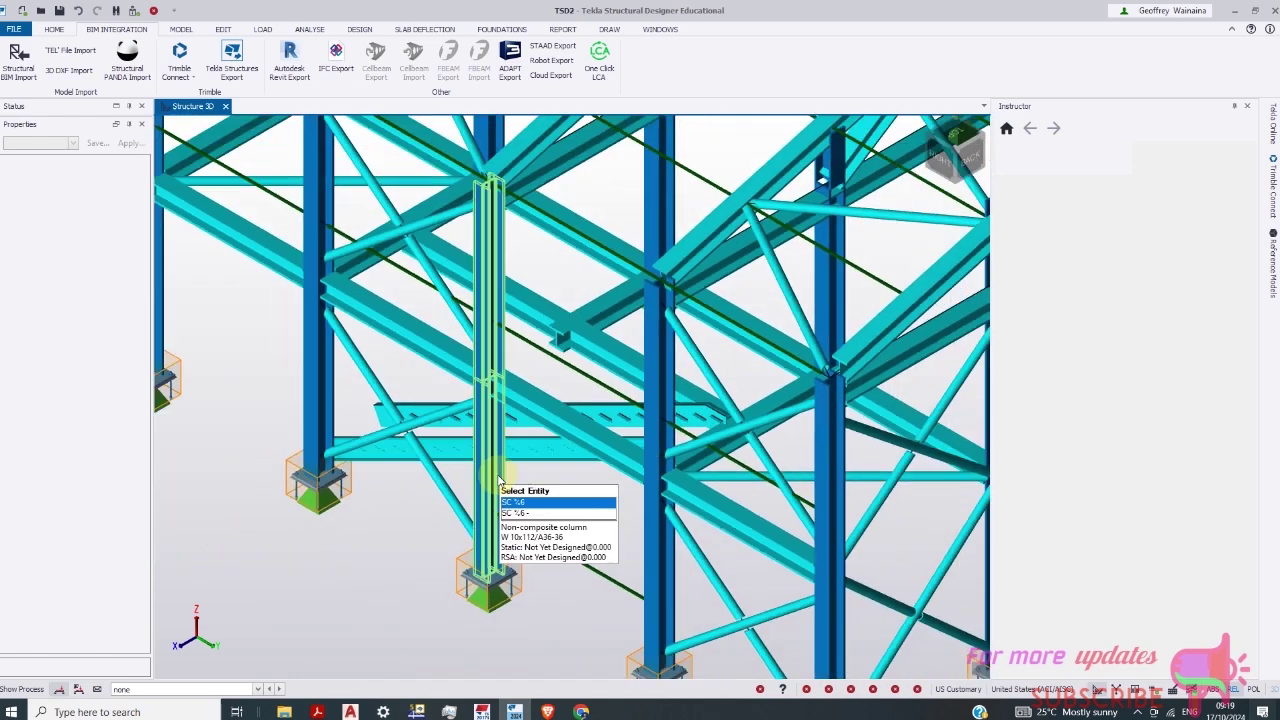
scroll(565, 437, down, 5)
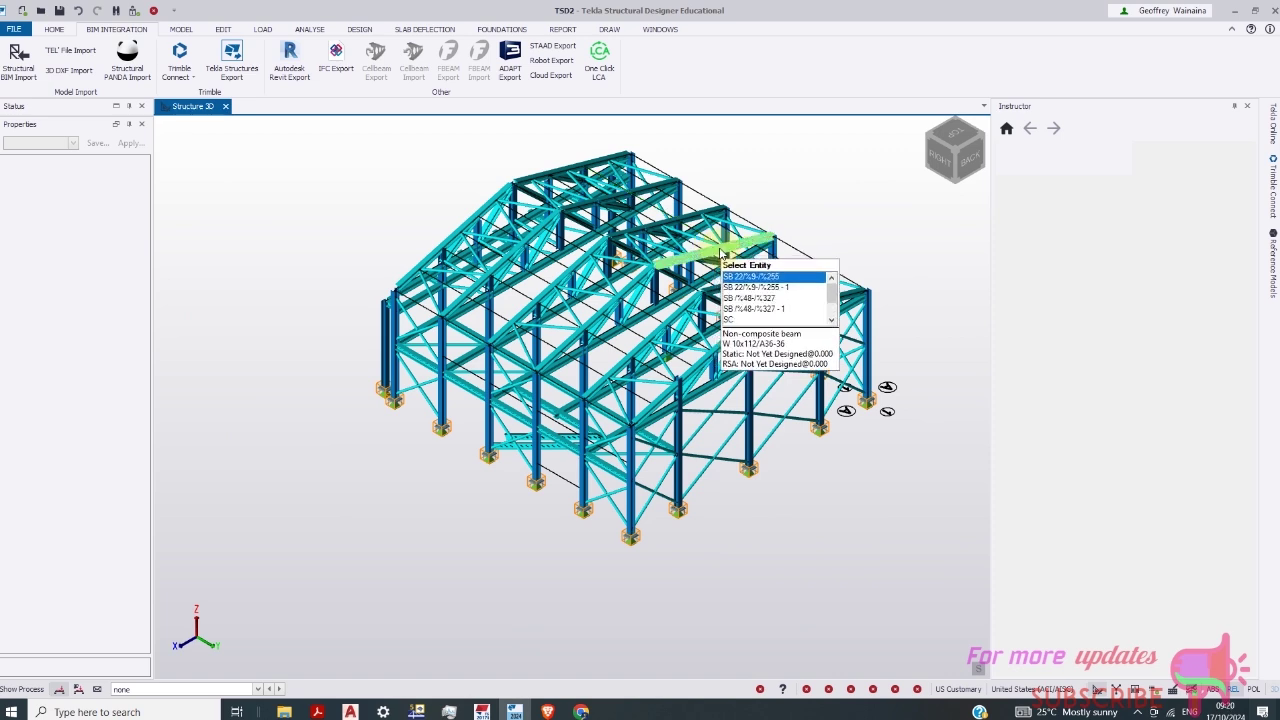
click(261, 30)
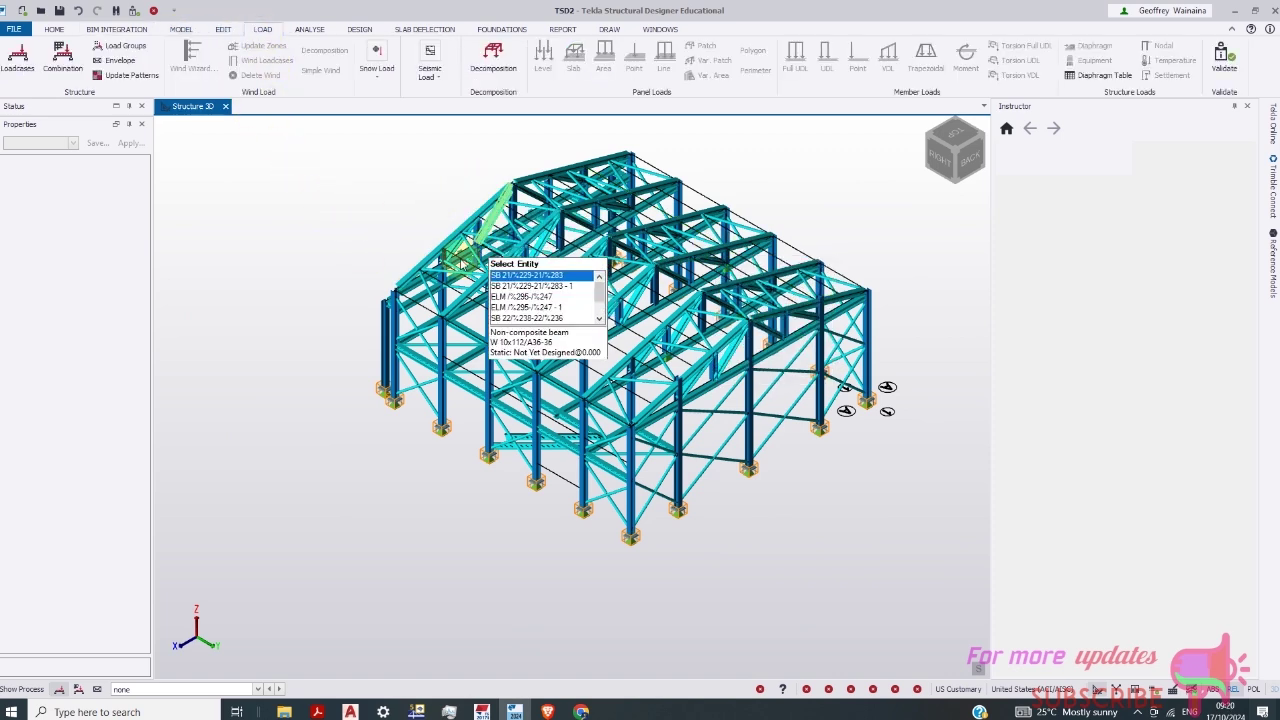
scroll(320, 345, down, 1)
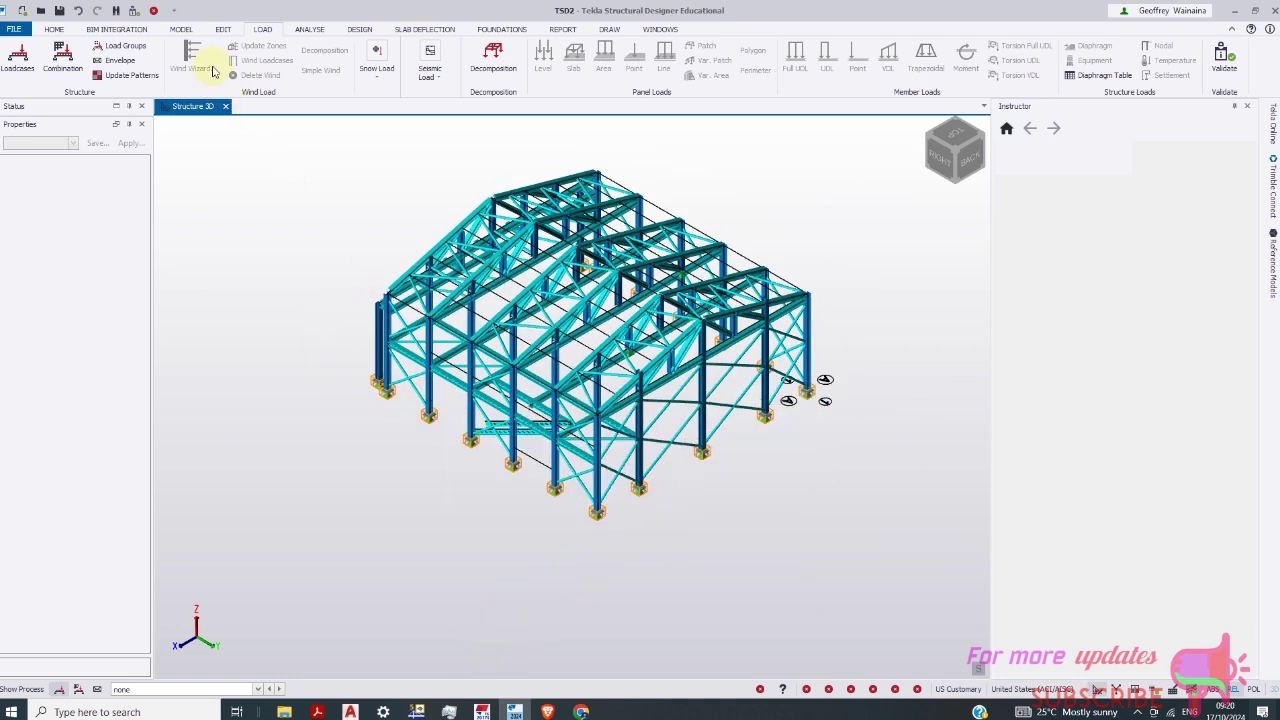
click(182, 30)
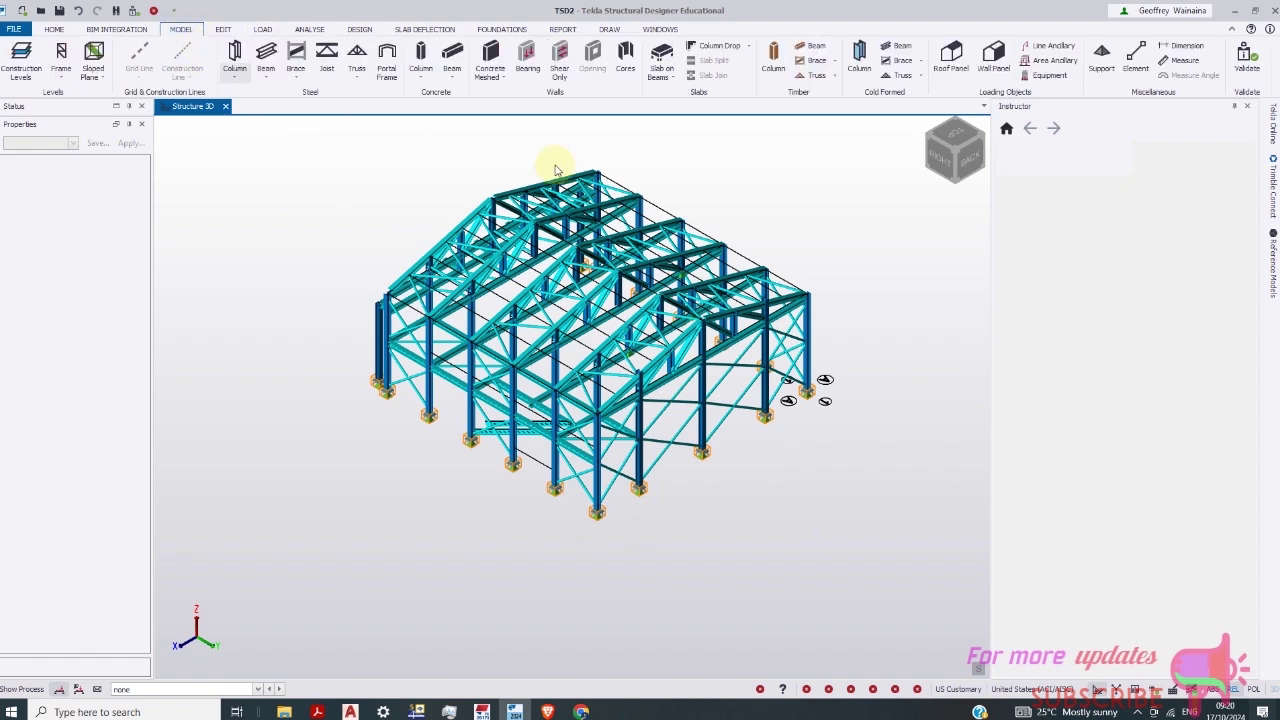
Place a roof panel on the first slope from its eave and ridge corners
click(966, 65)
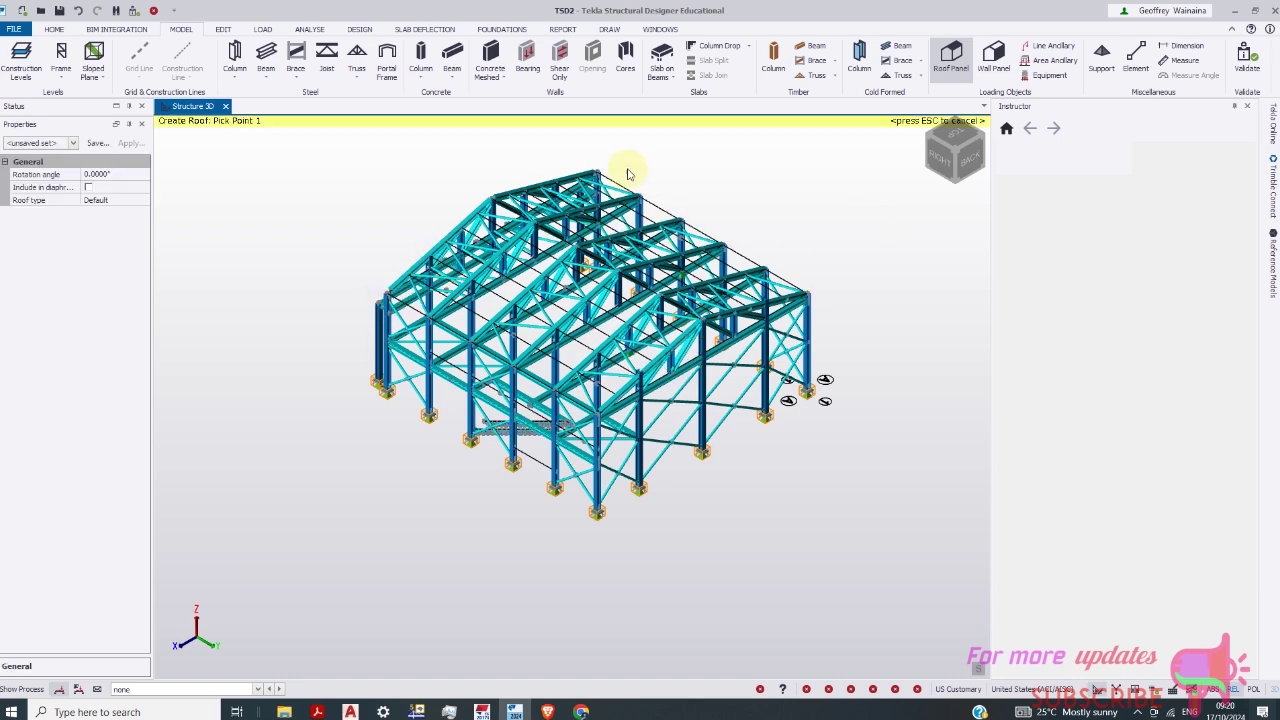
scroll(651, 160, up, 2)
click(513, 183)
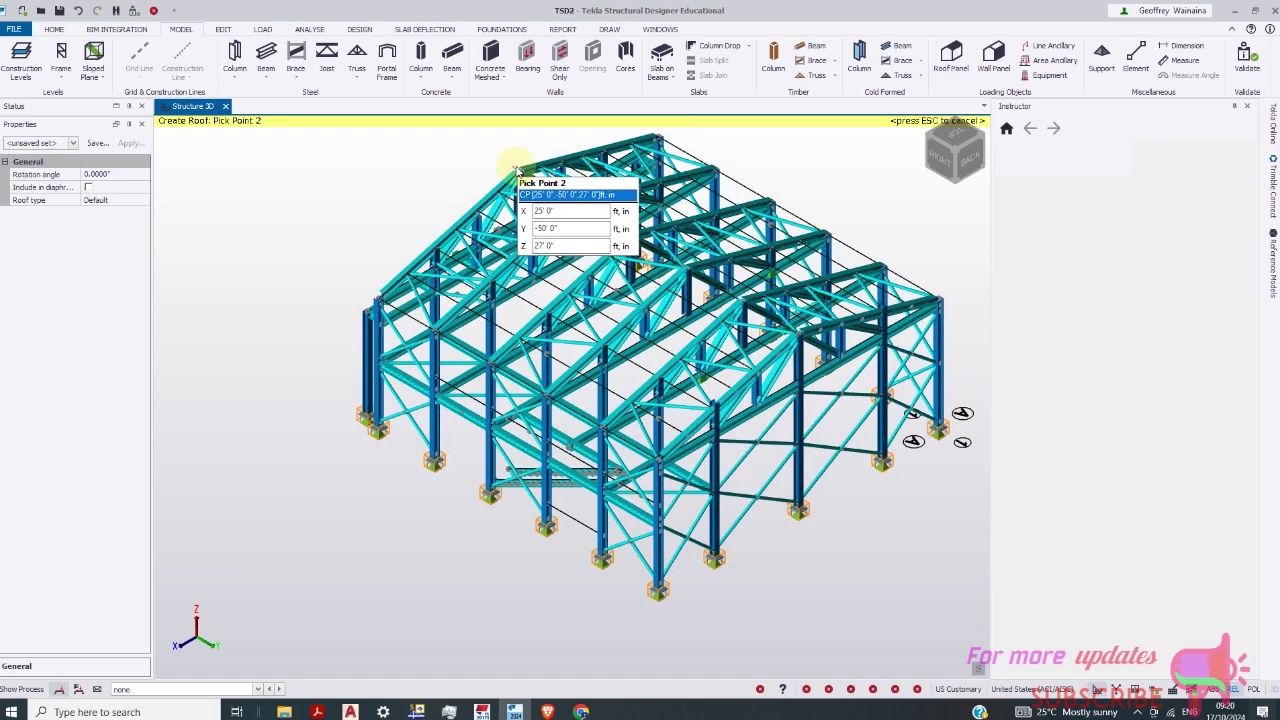
click(633, 258)
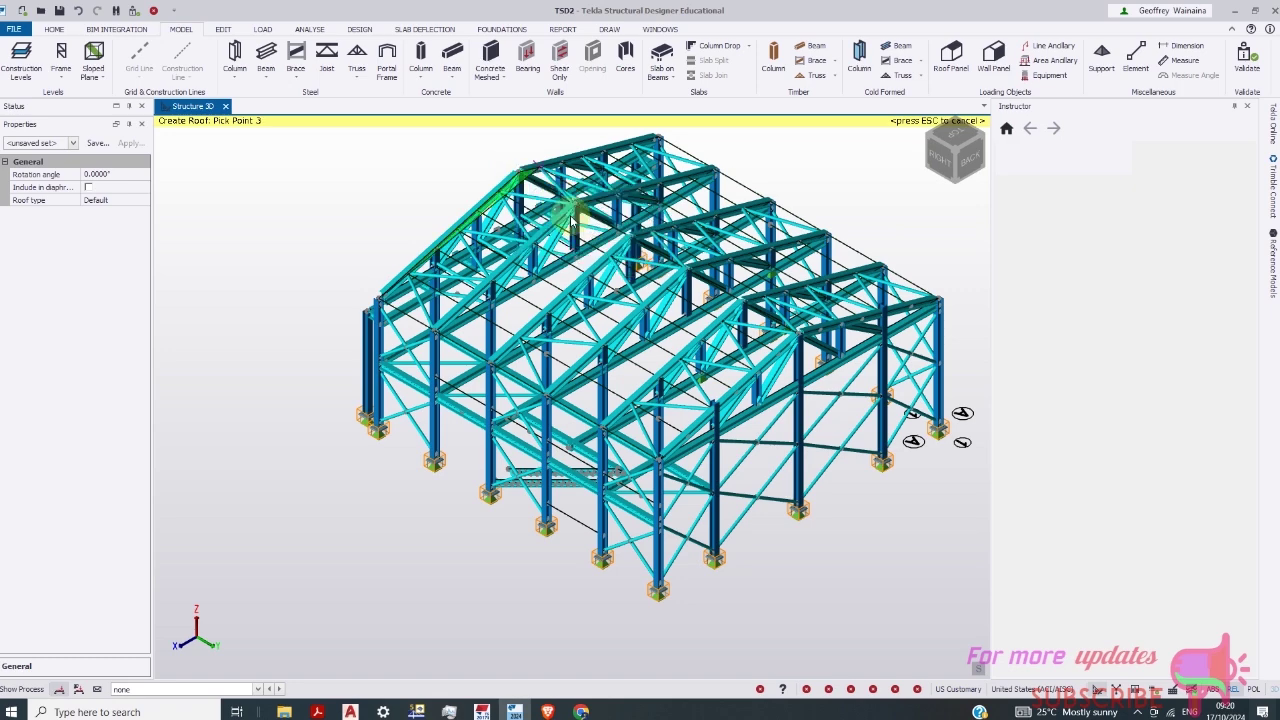
click(797, 335)
click(687, 462)
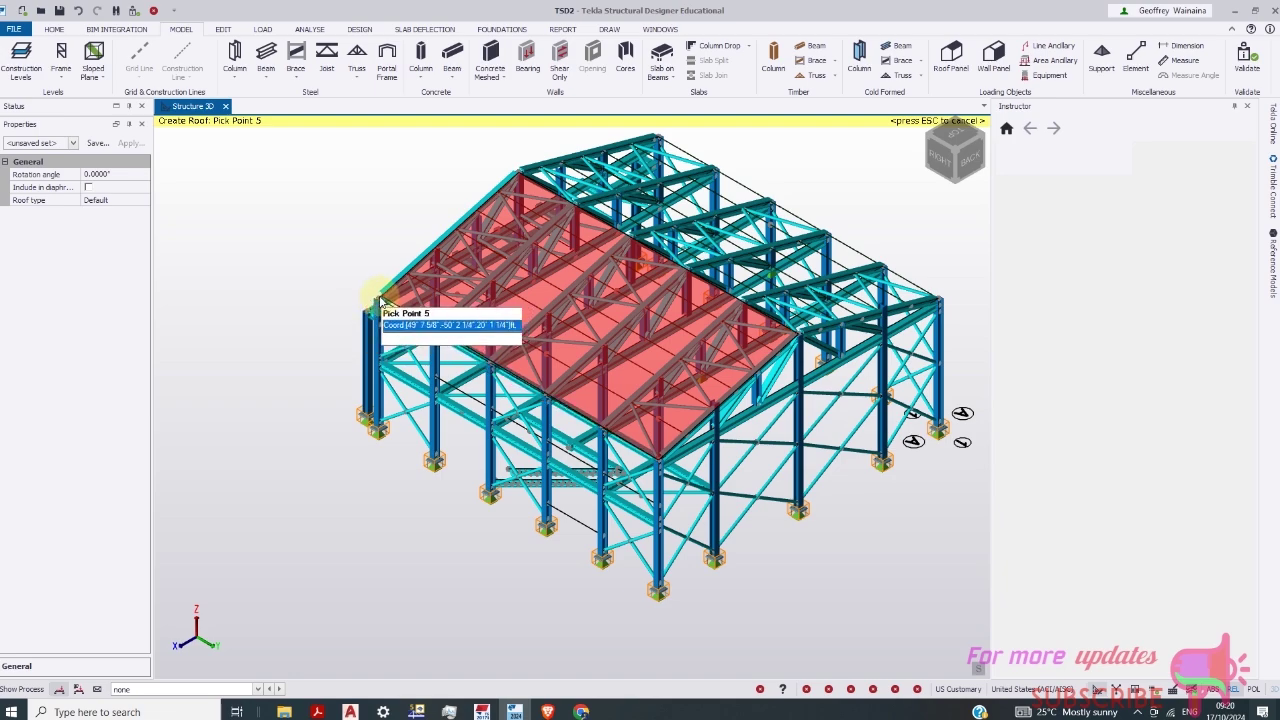
scroll(378, 303, up, 3)
scroll(378, 303, up, 2)
click(378, 303)
Place a second roof panel over the opposite roof slope
scroll(330, 350, down, 5)
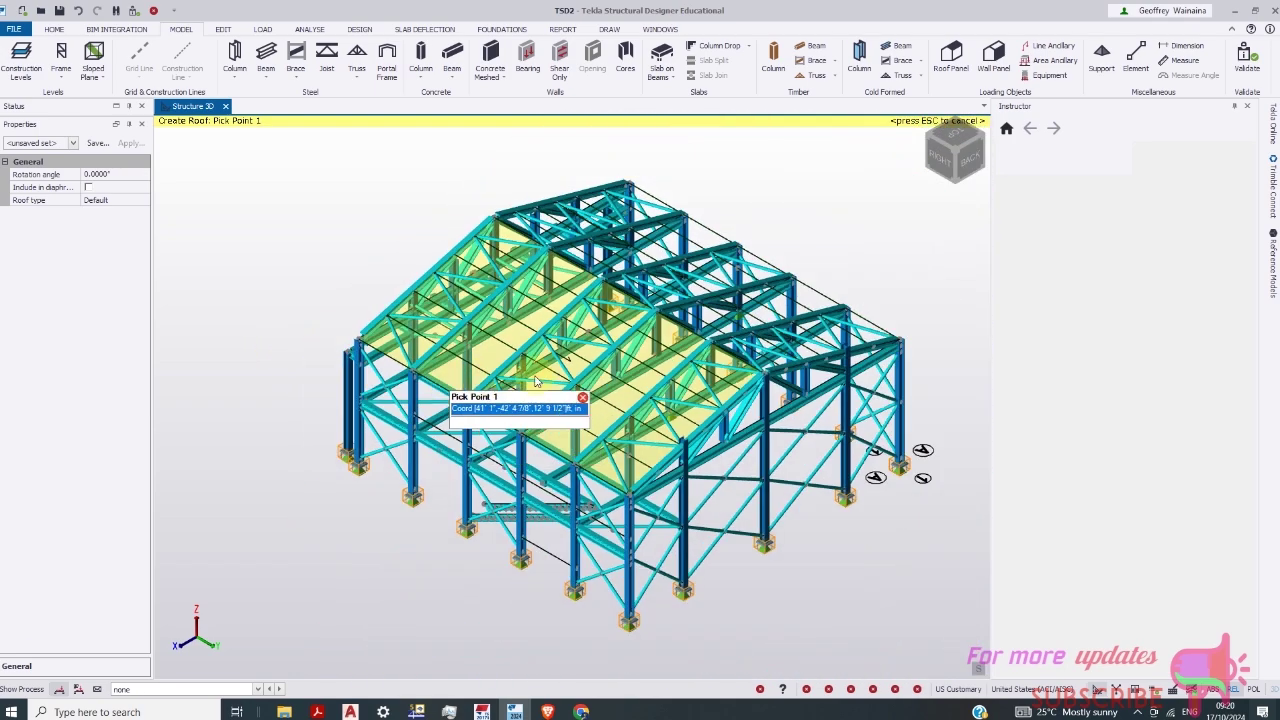
click(911, 341)
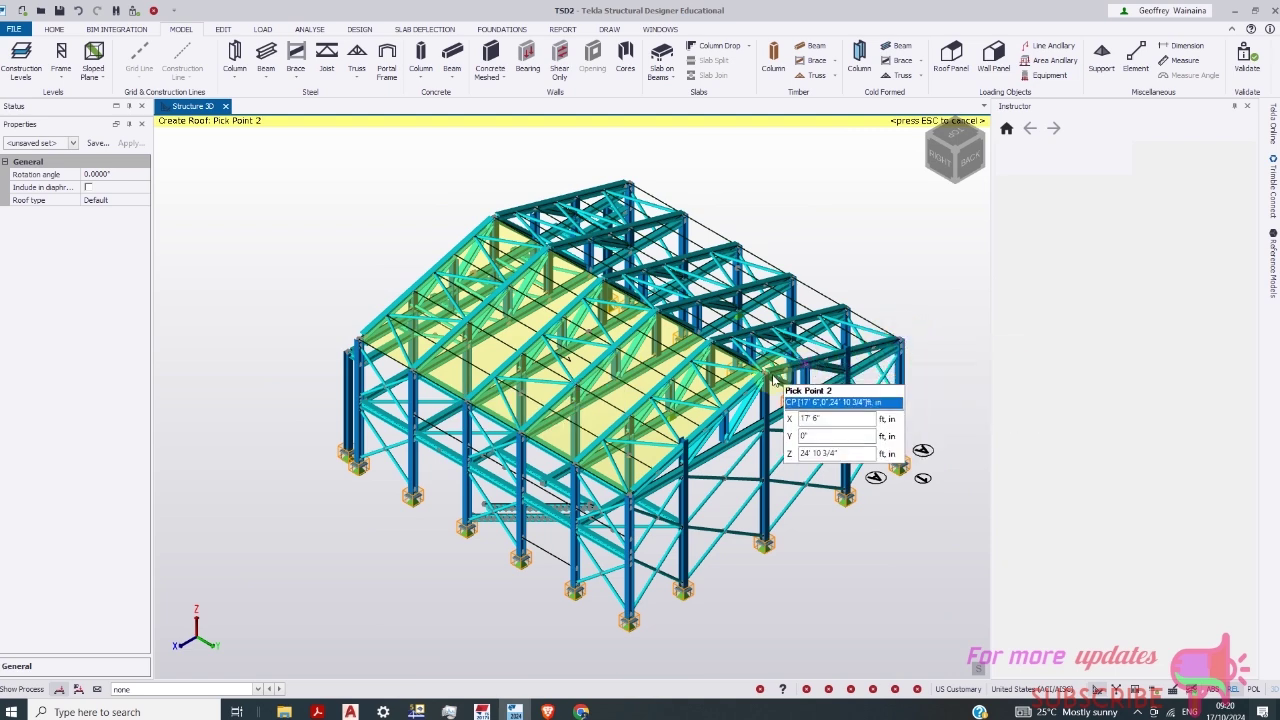
click(766, 374)
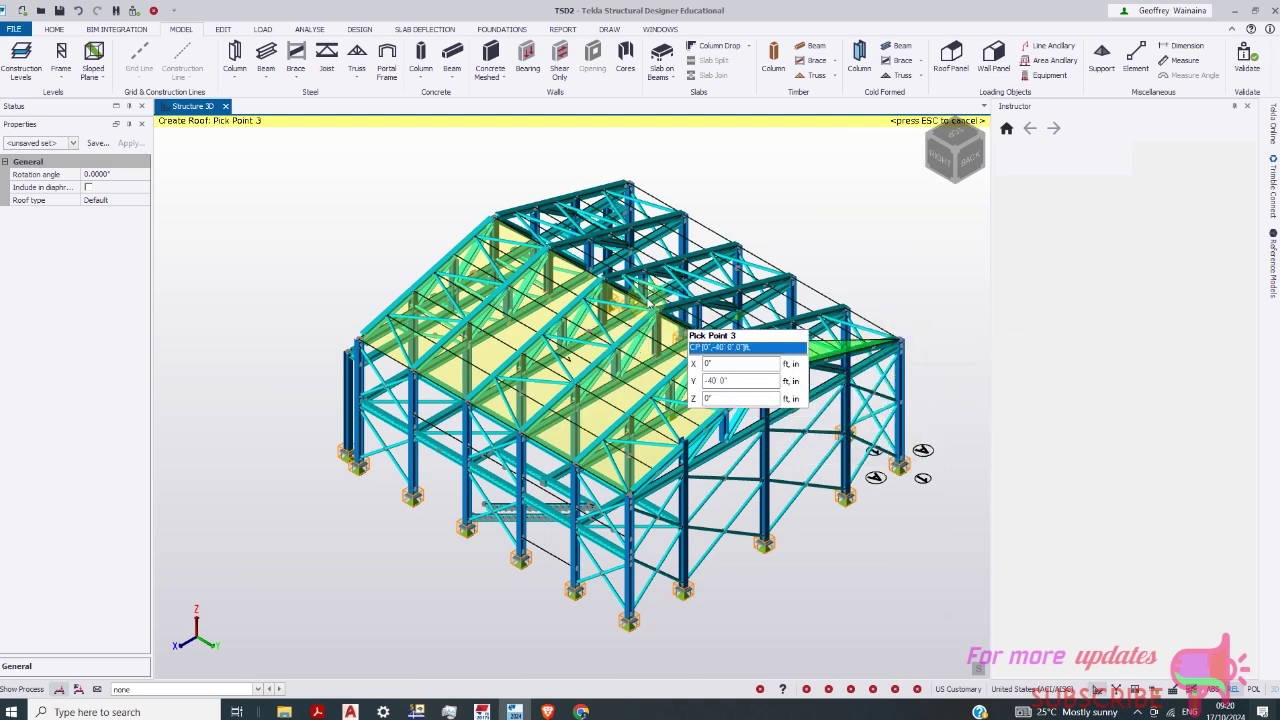
click(495, 214)
click(627, 184)
click(900, 340)
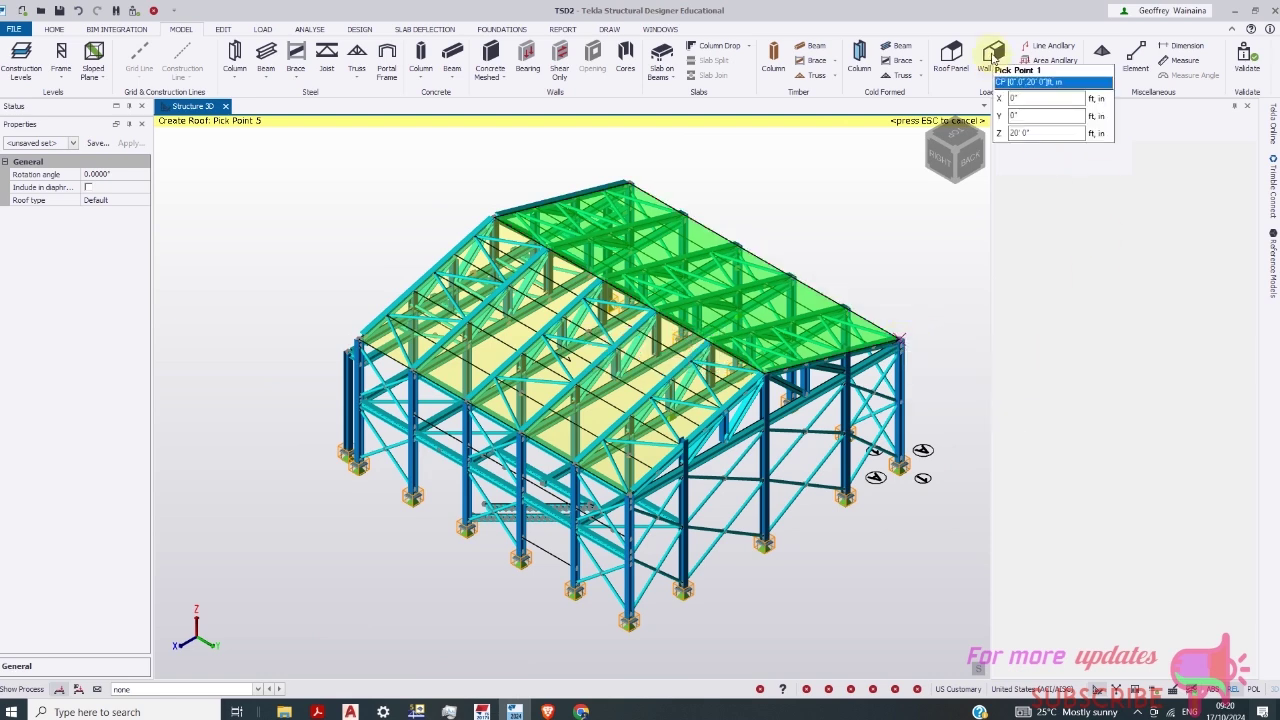
Add wall panels on the front long side wall and the end wall
click(993, 58)
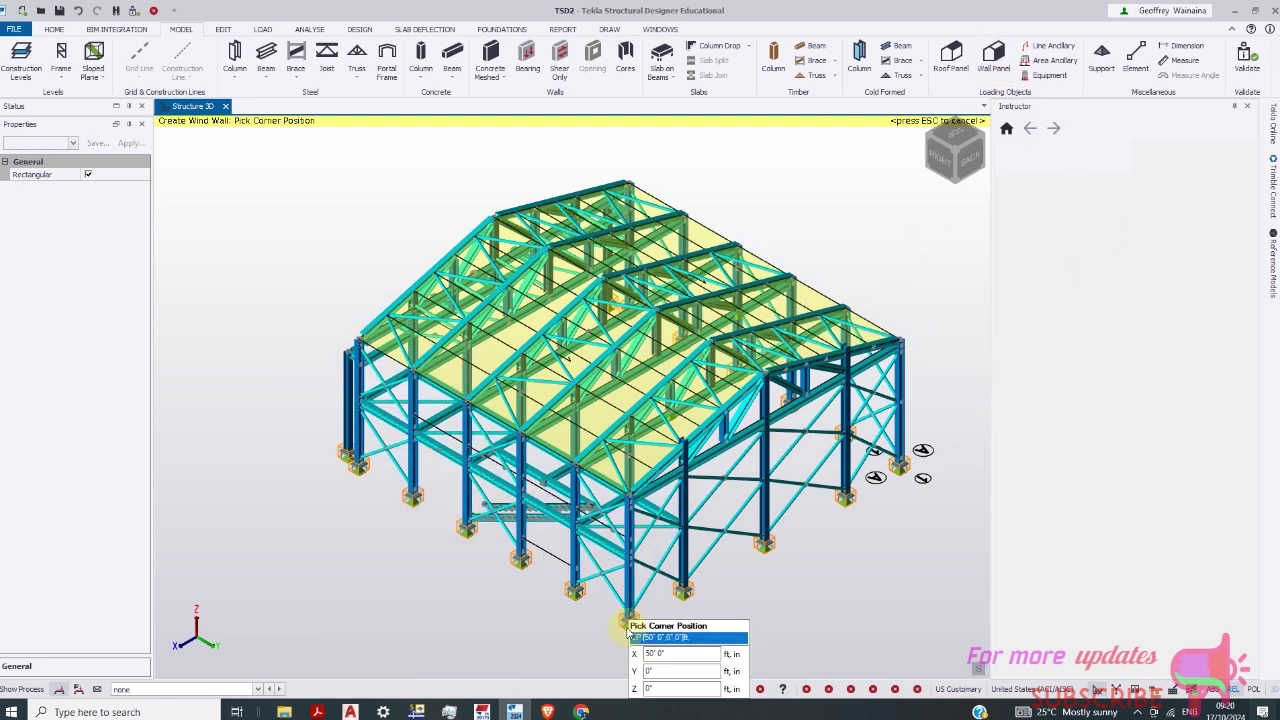
click(629, 500)
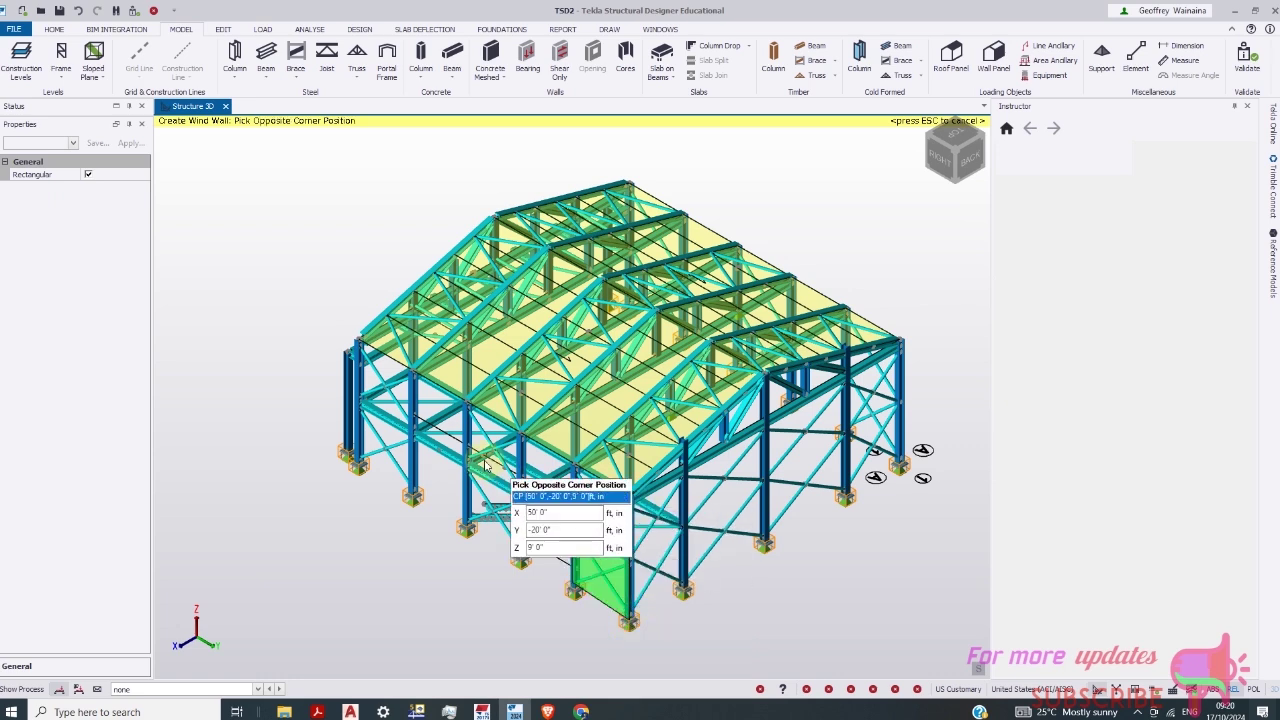
click(364, 350)
click(633, 511)
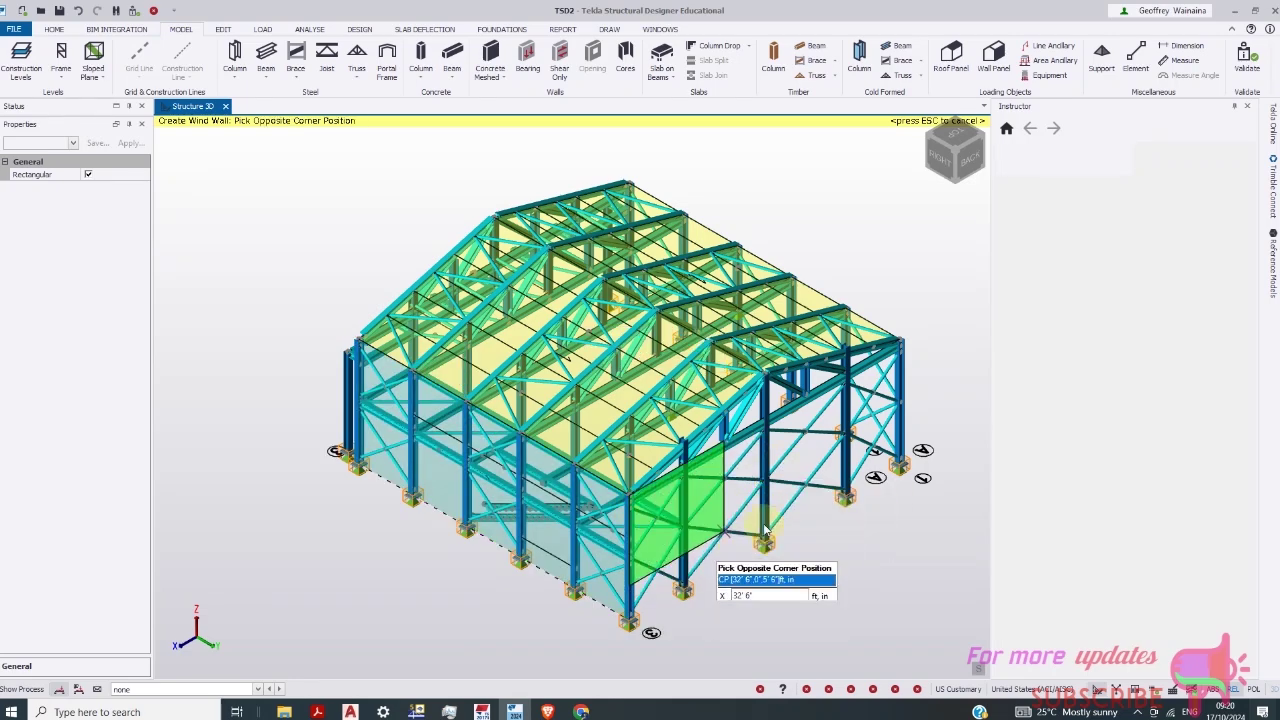
click(898, 456)
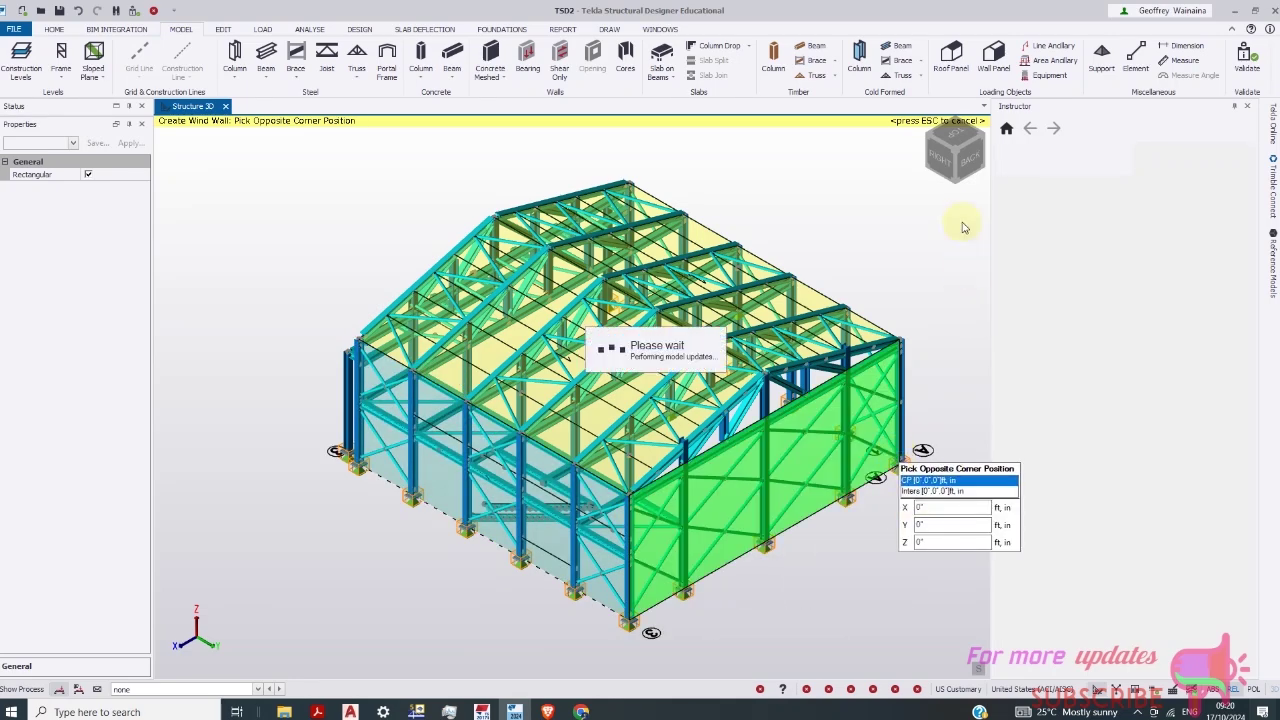
Rotate to the back of the hangar and add the back wall panel
click(982, 160)
click(586, 568)
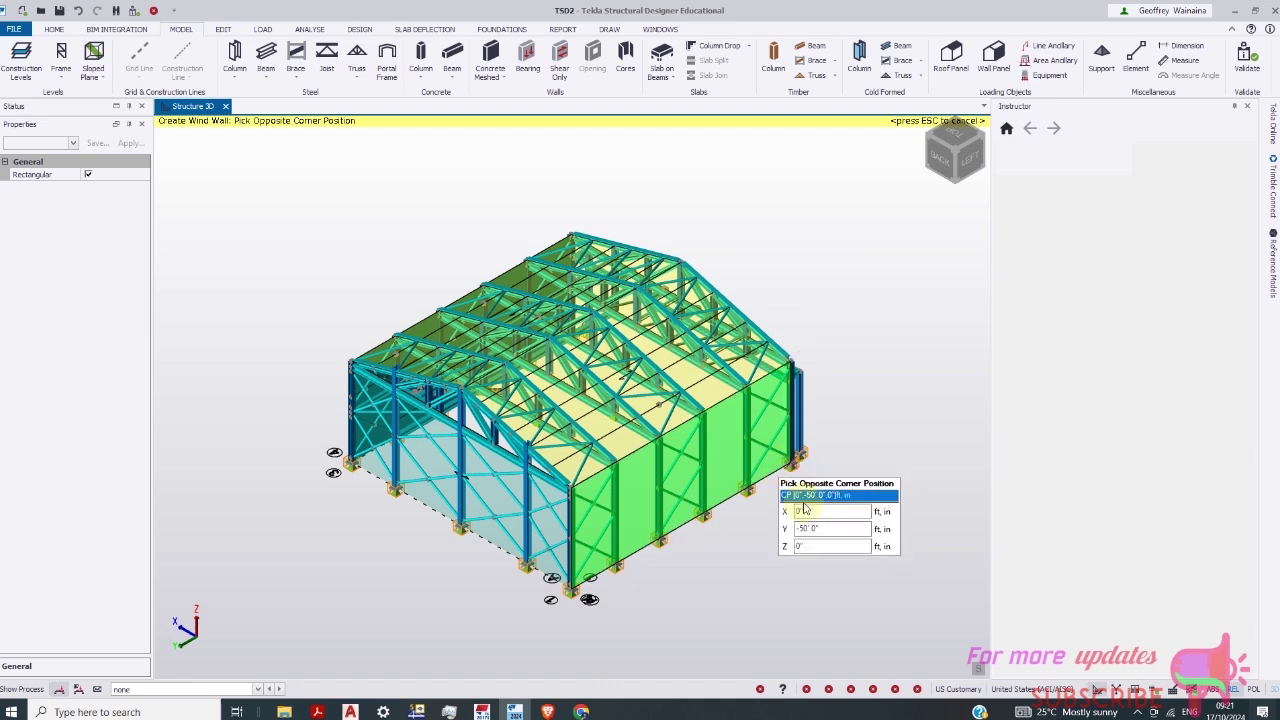
click(778, 468)
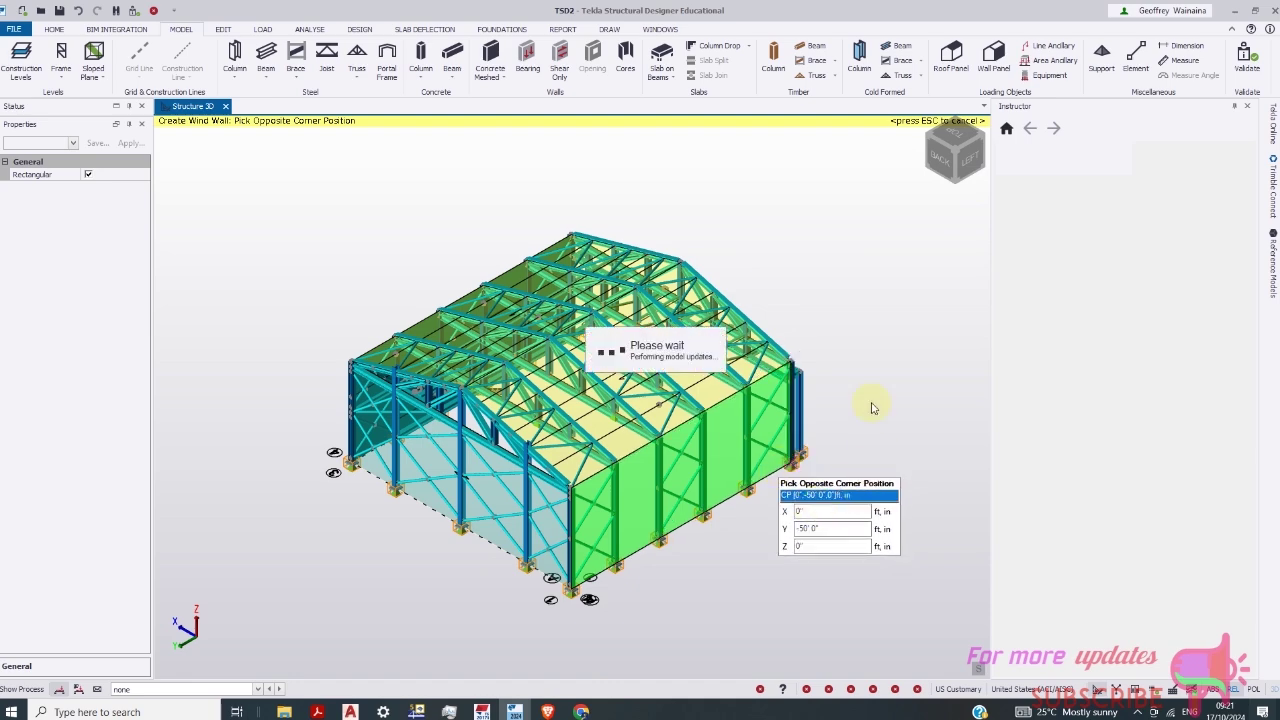
click(972, 151)
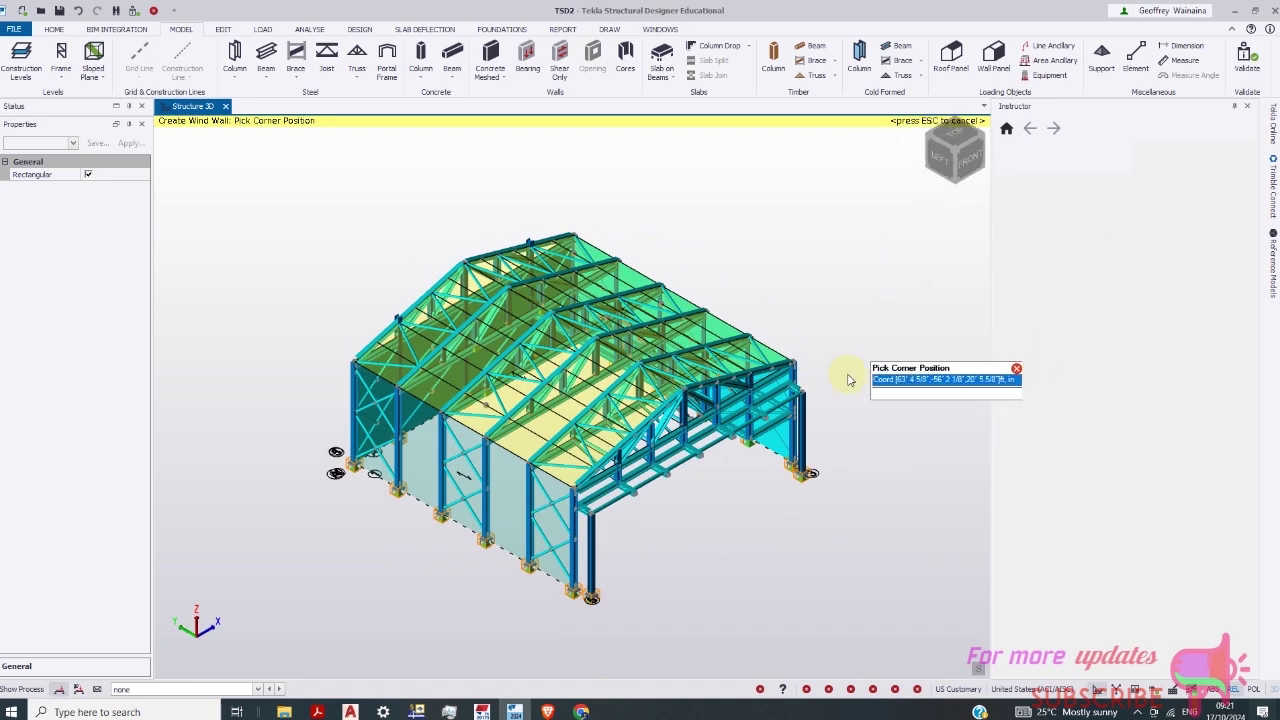
click(955, 52)
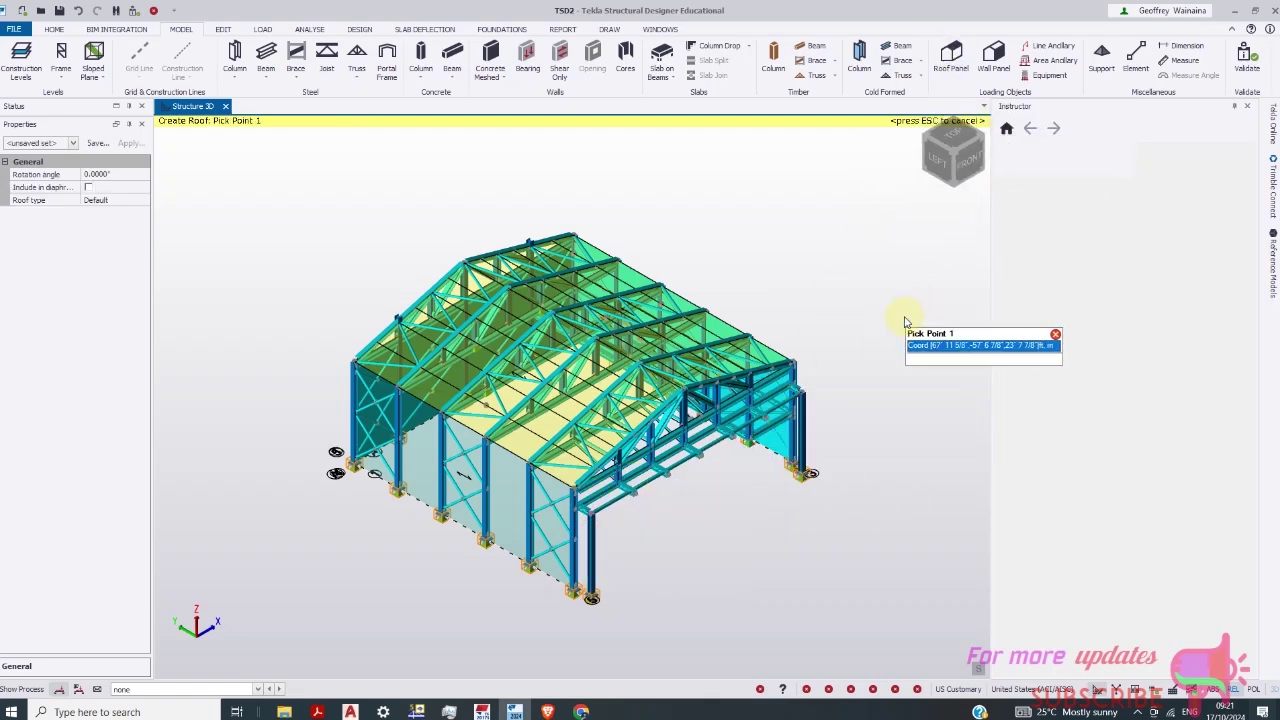
Bring up the load combinations page of the loading settings
double_click(256, 30)
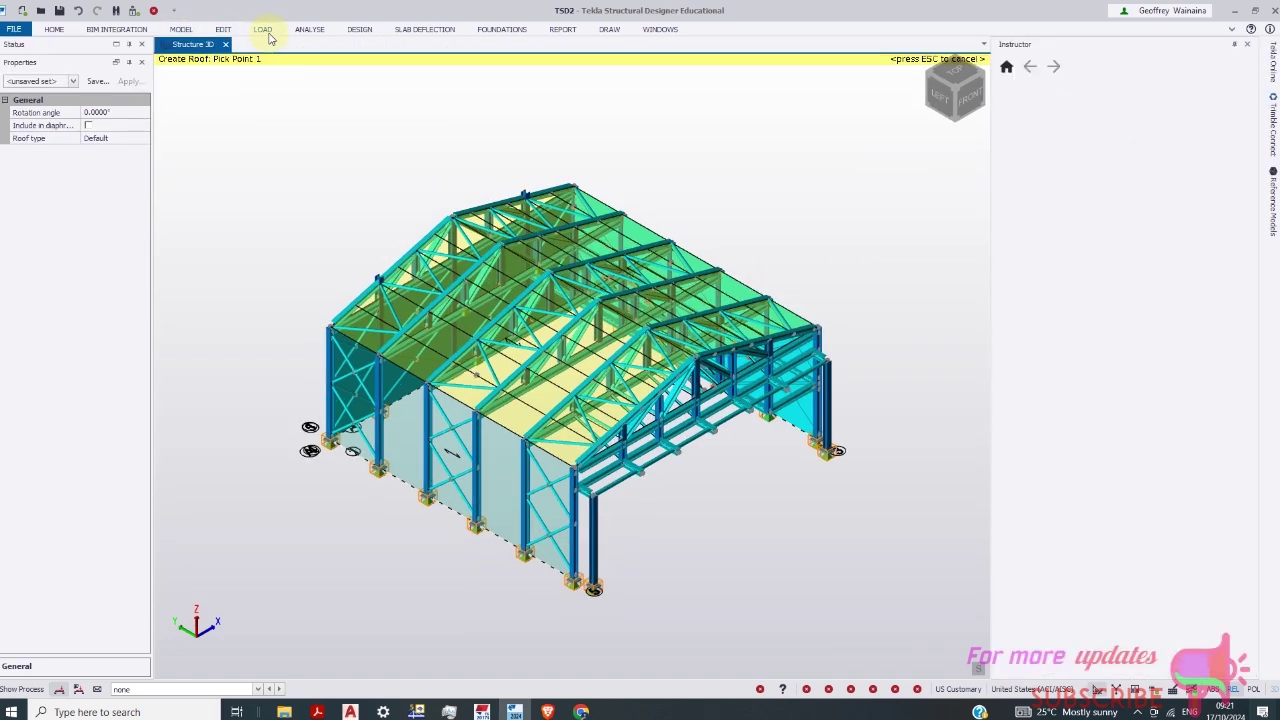
click(264, 31)
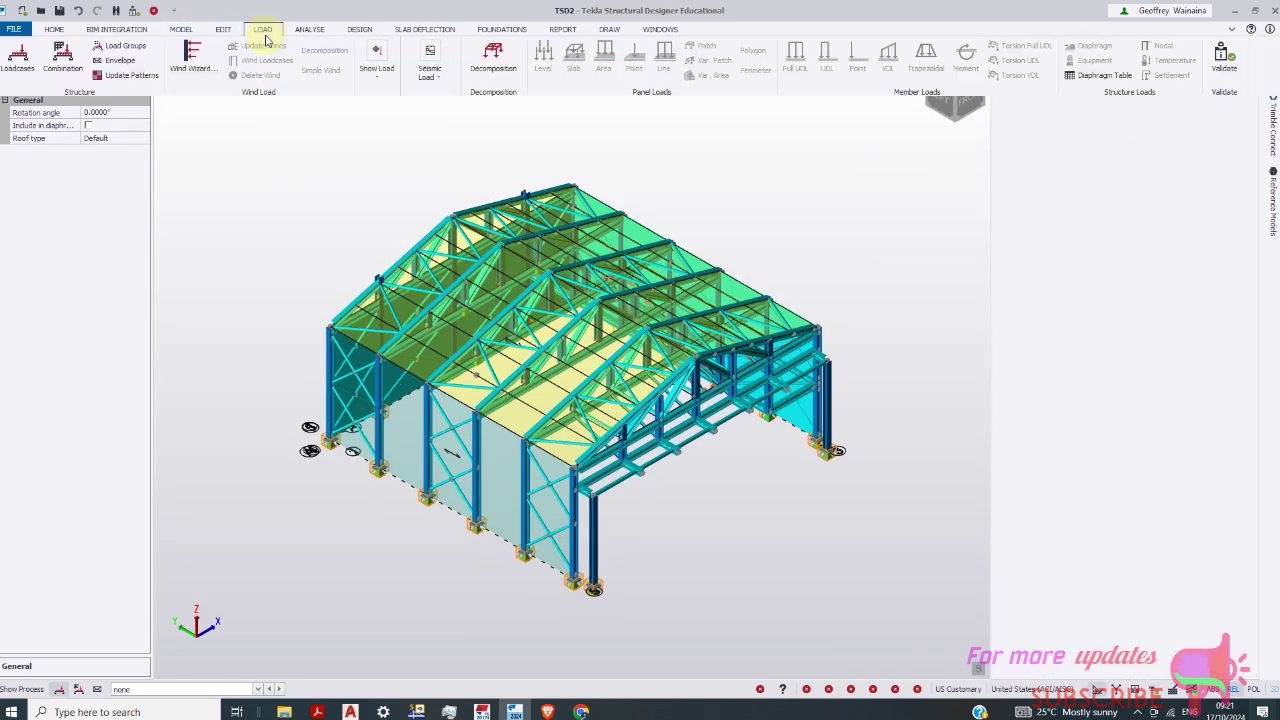
click(33, 66)
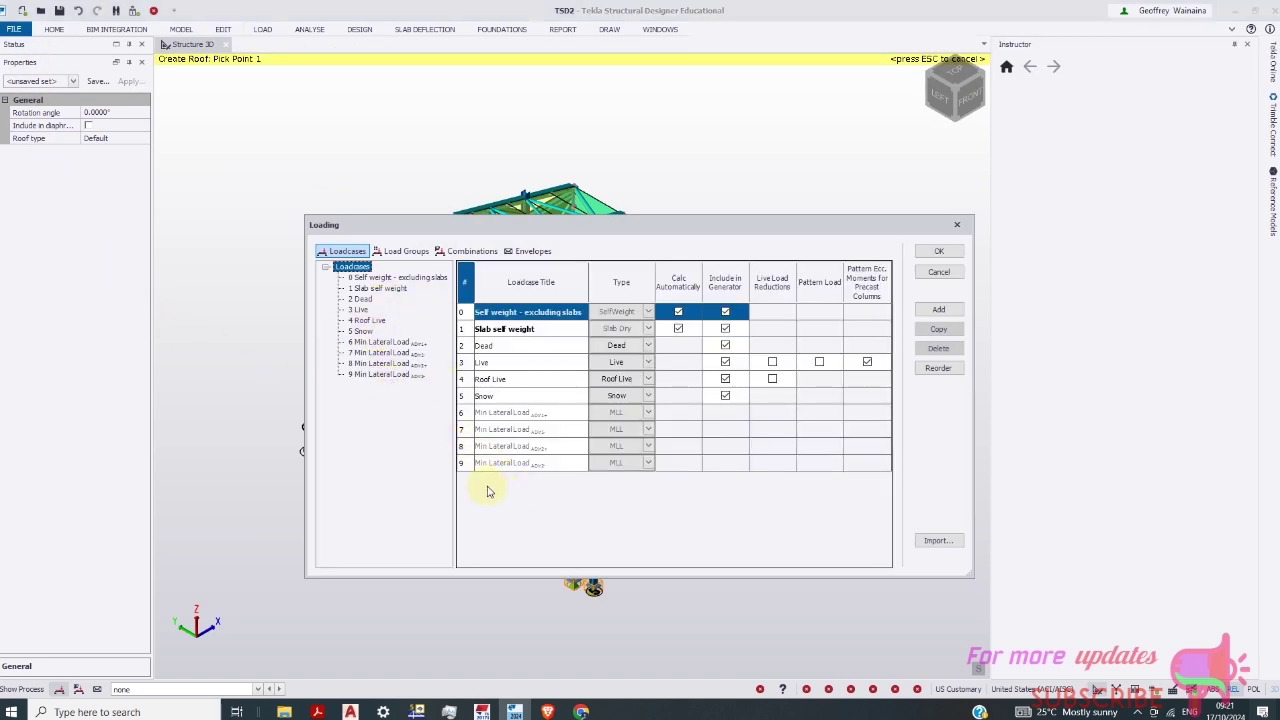
click(408, 251)
click(465, 251)
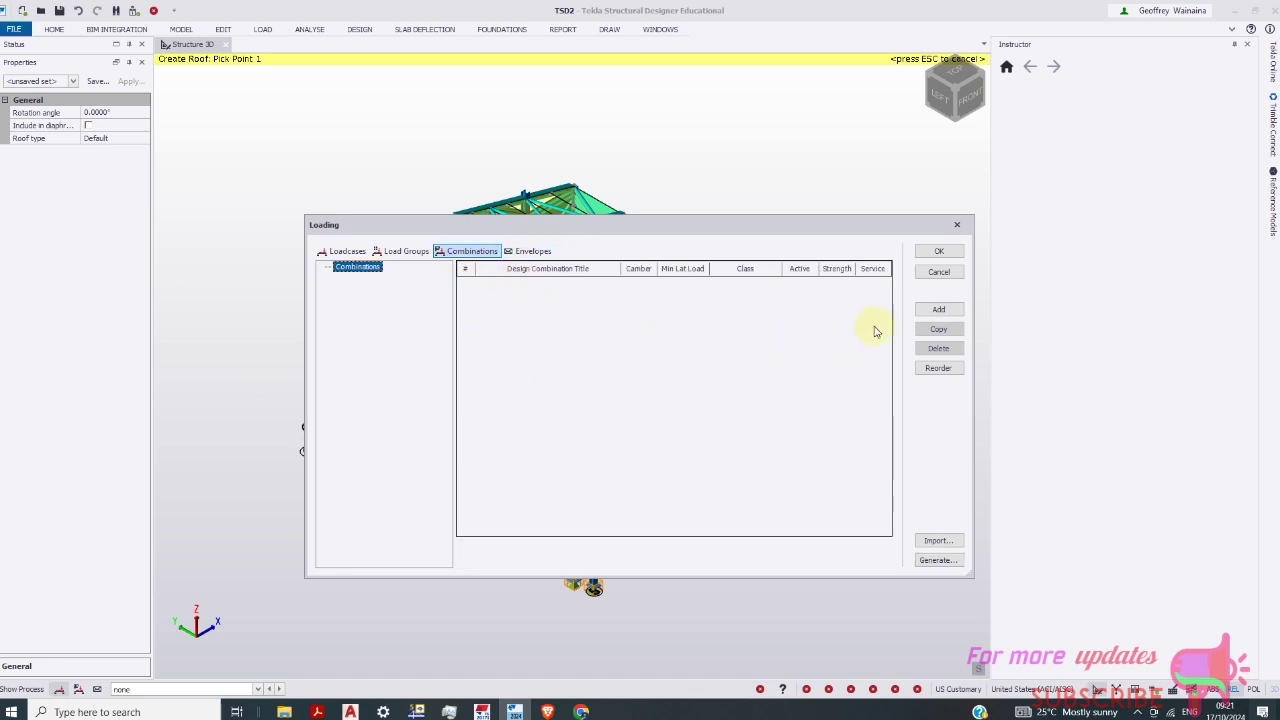
Add the first load combination, 1.2 dl
click(936, 310)
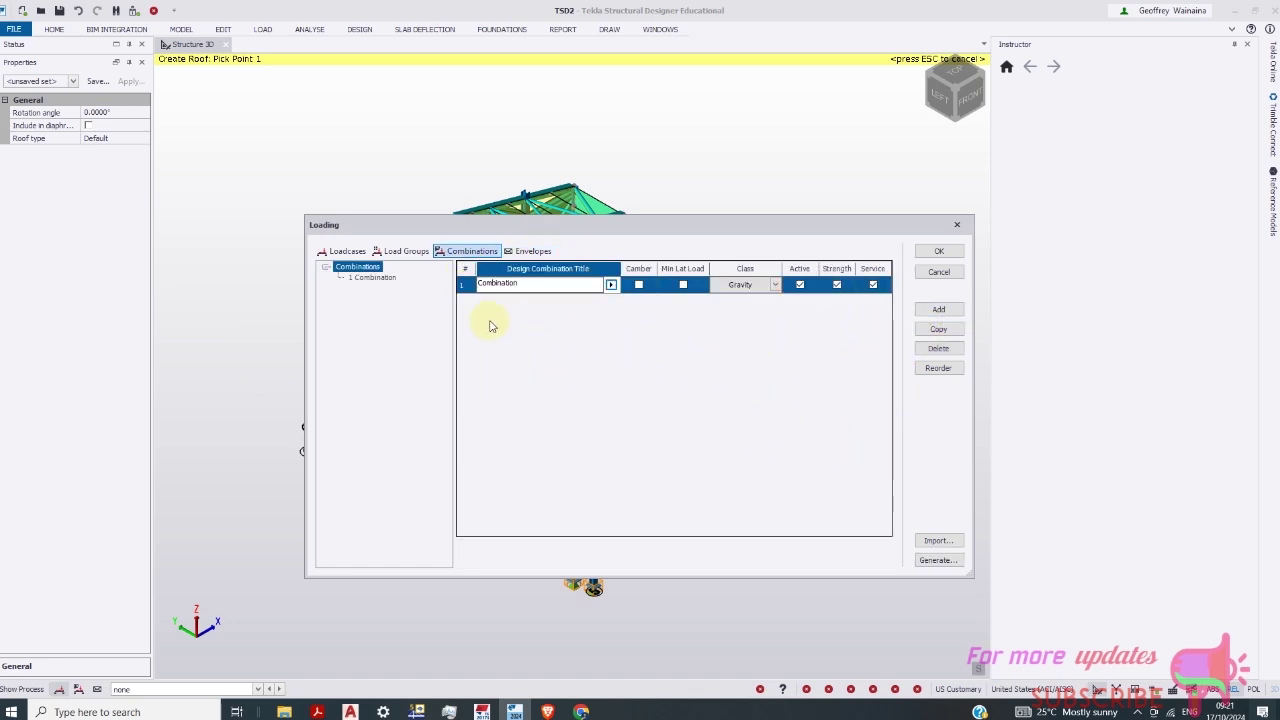
click(376, 284)
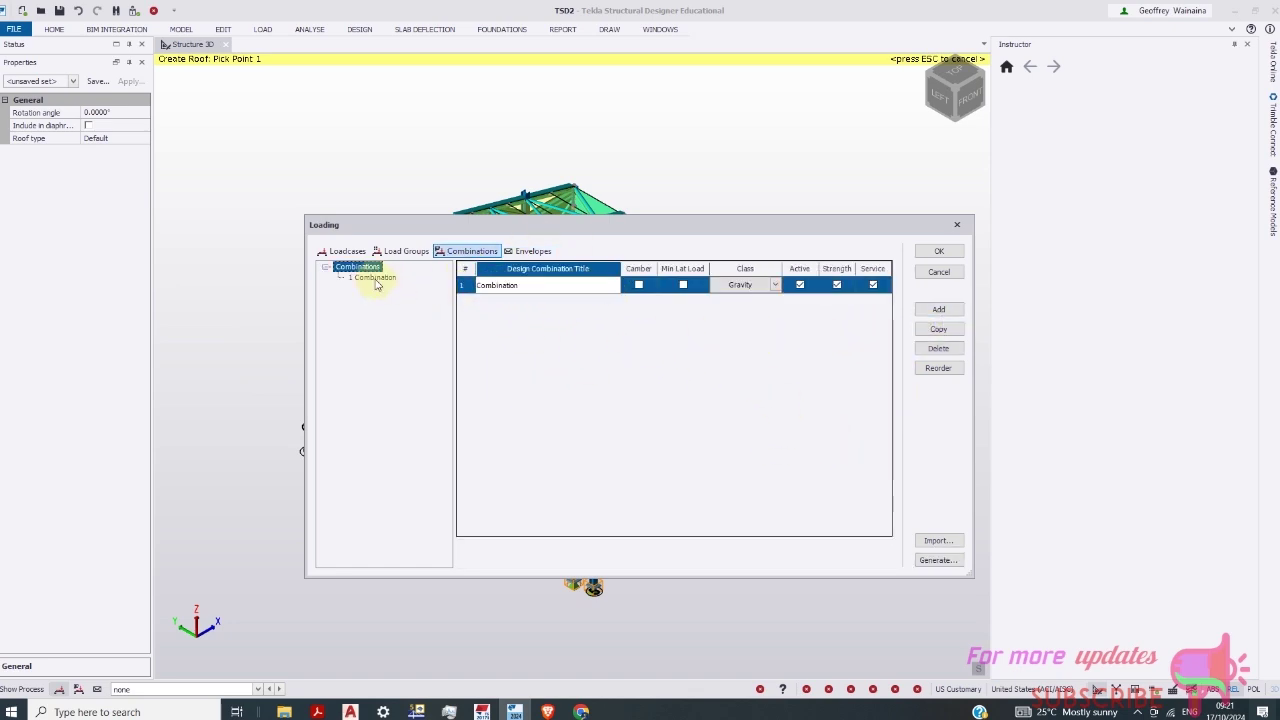
click(376, 281)
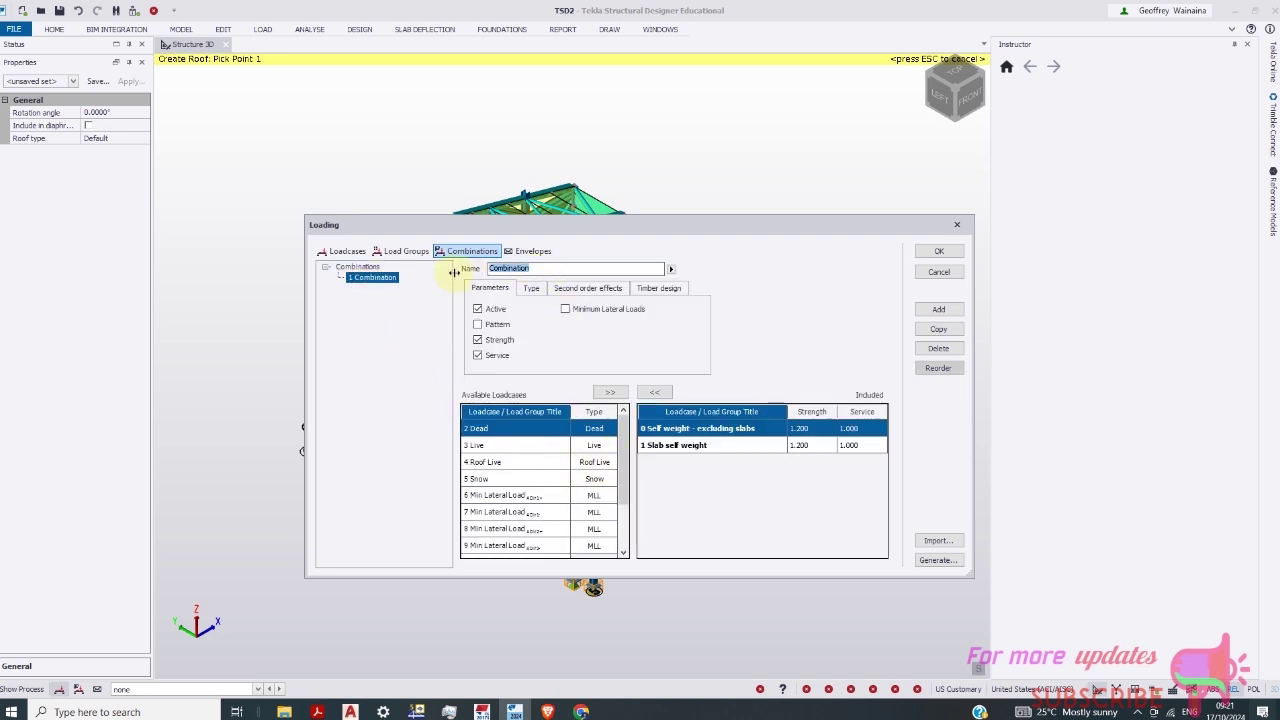
text(1.2 dl)
Add combination 1.6ll, dropping the self weights and including the Live loadcase
click(940, 309)
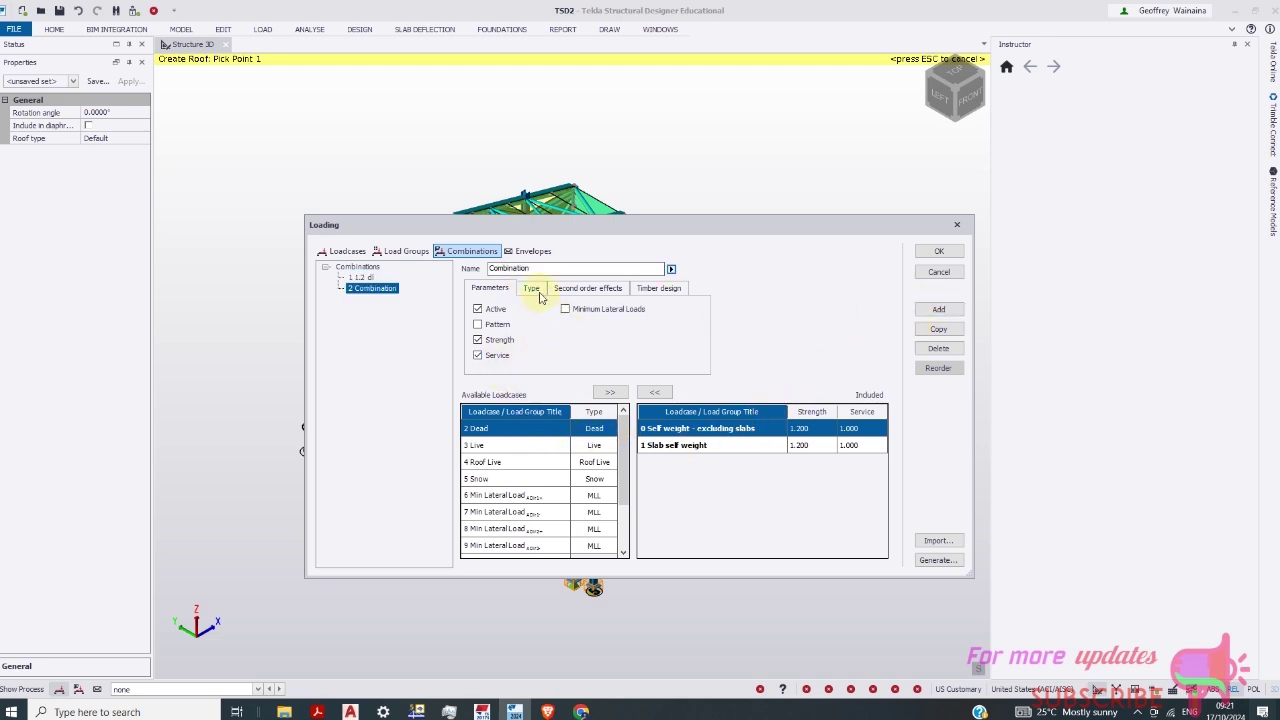
double_click(603, 270)
text(1)
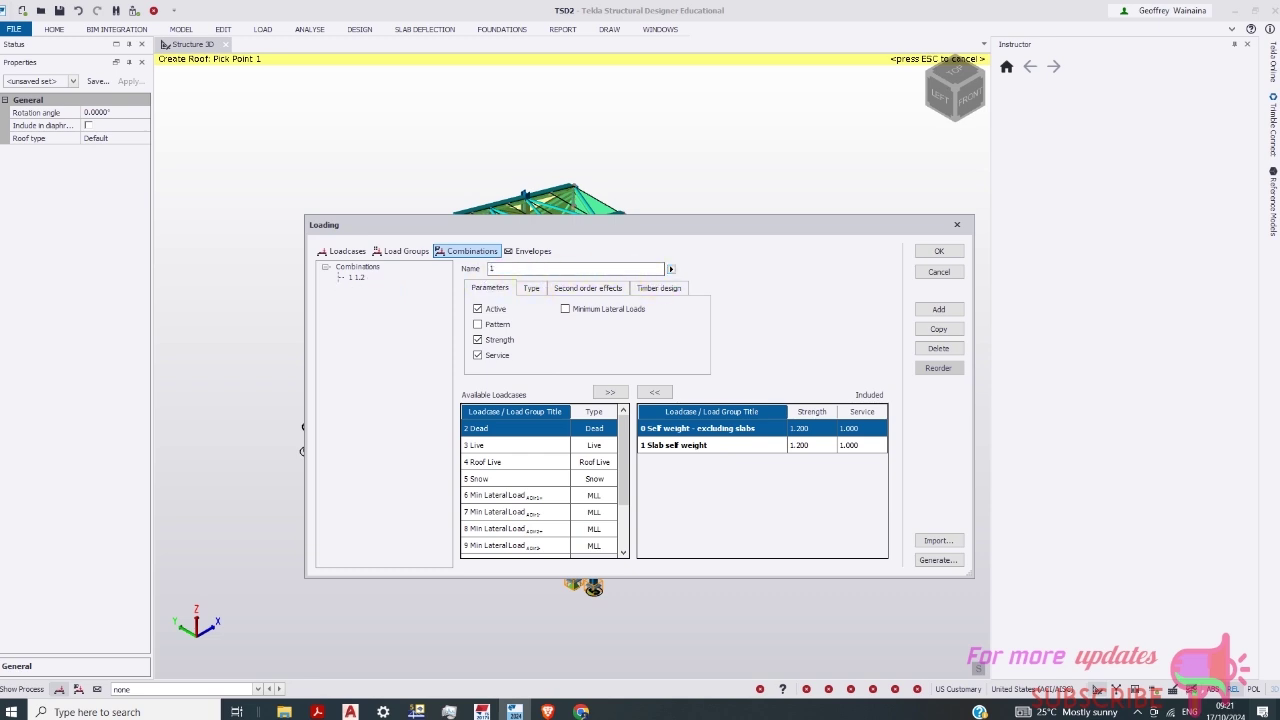
text(.6ll)
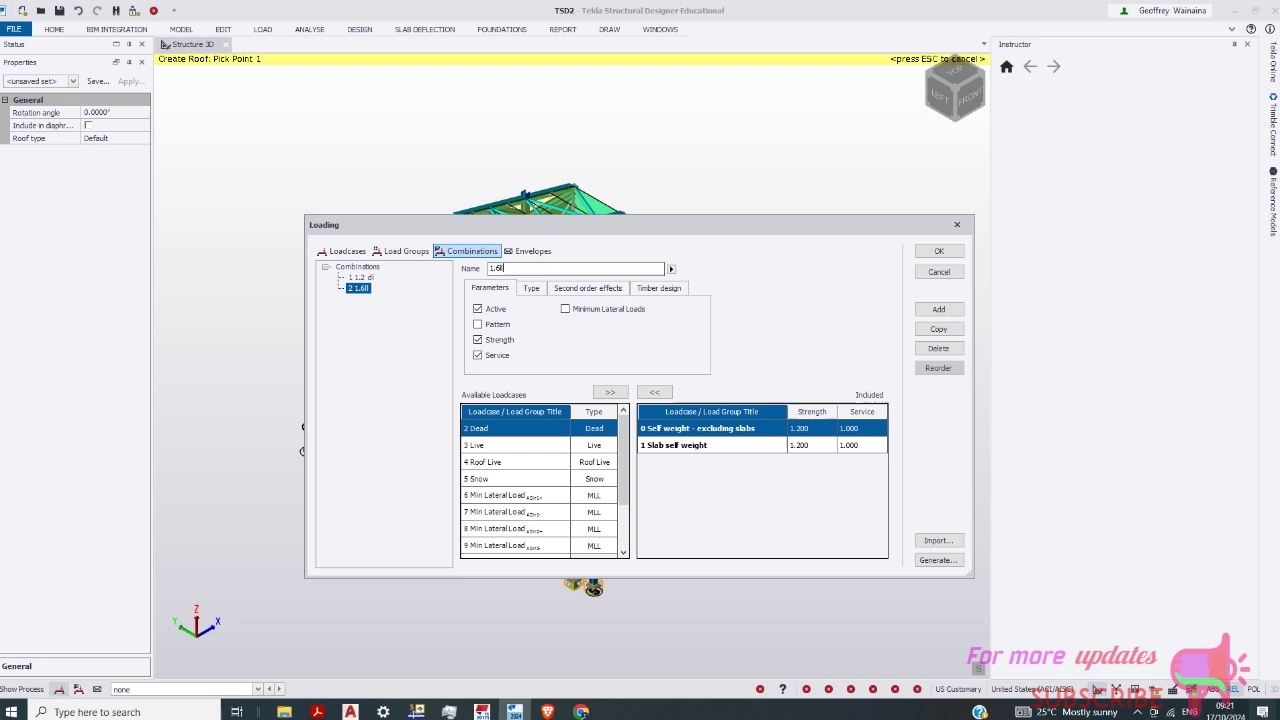
double_click(716, 432)
double_click(697, 433)
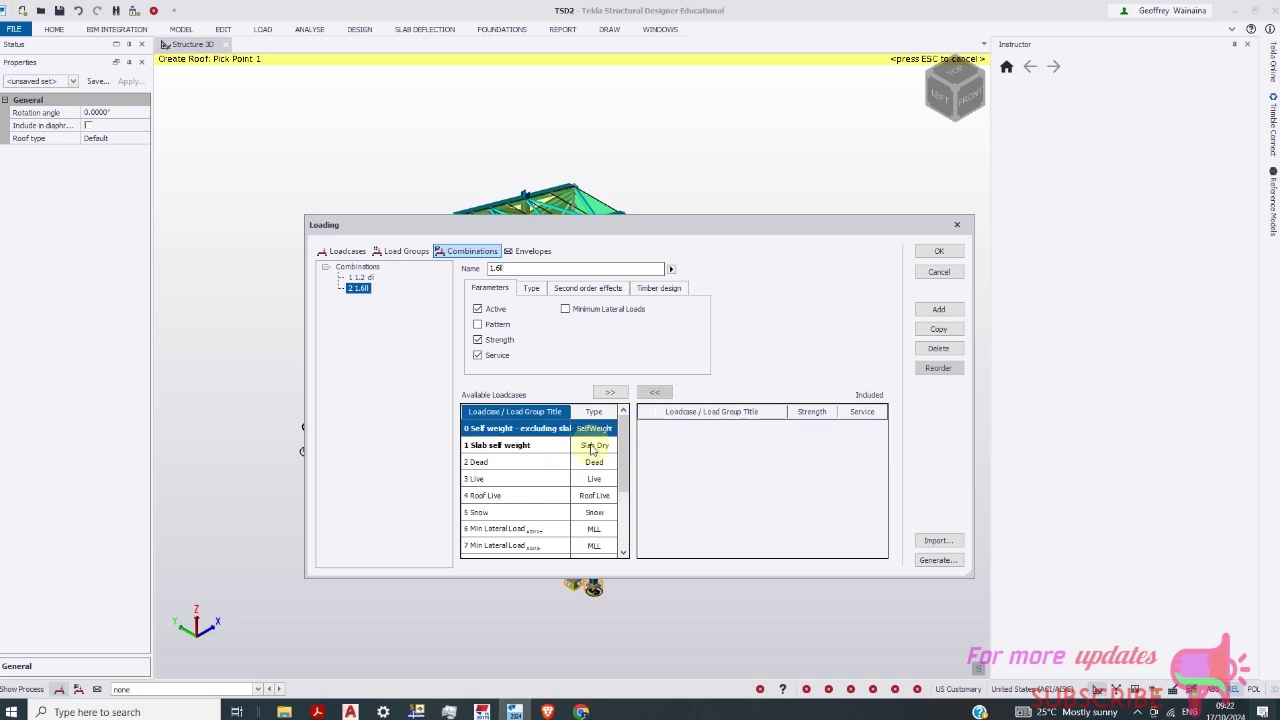
double_click(514, 479)
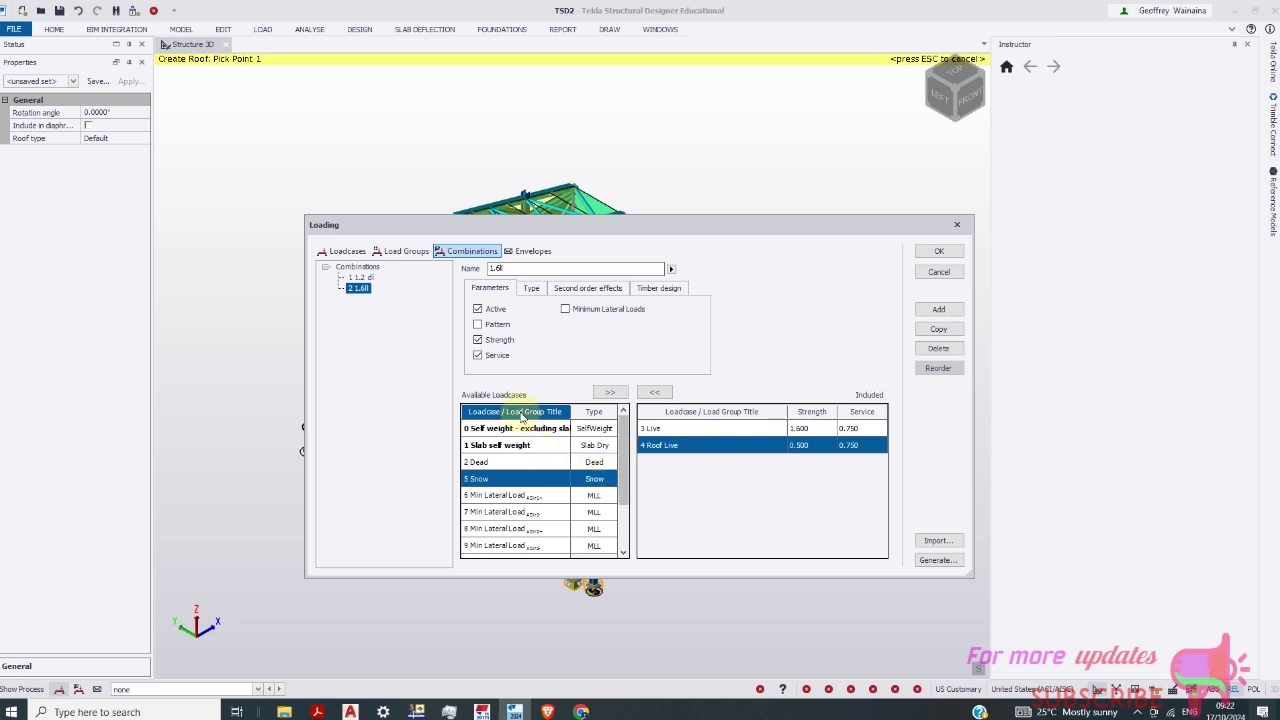
Add combination 1.4DL+1.6LL including Roof Live and Live
click(938, 309)
drag(541, 268, 440, 280)
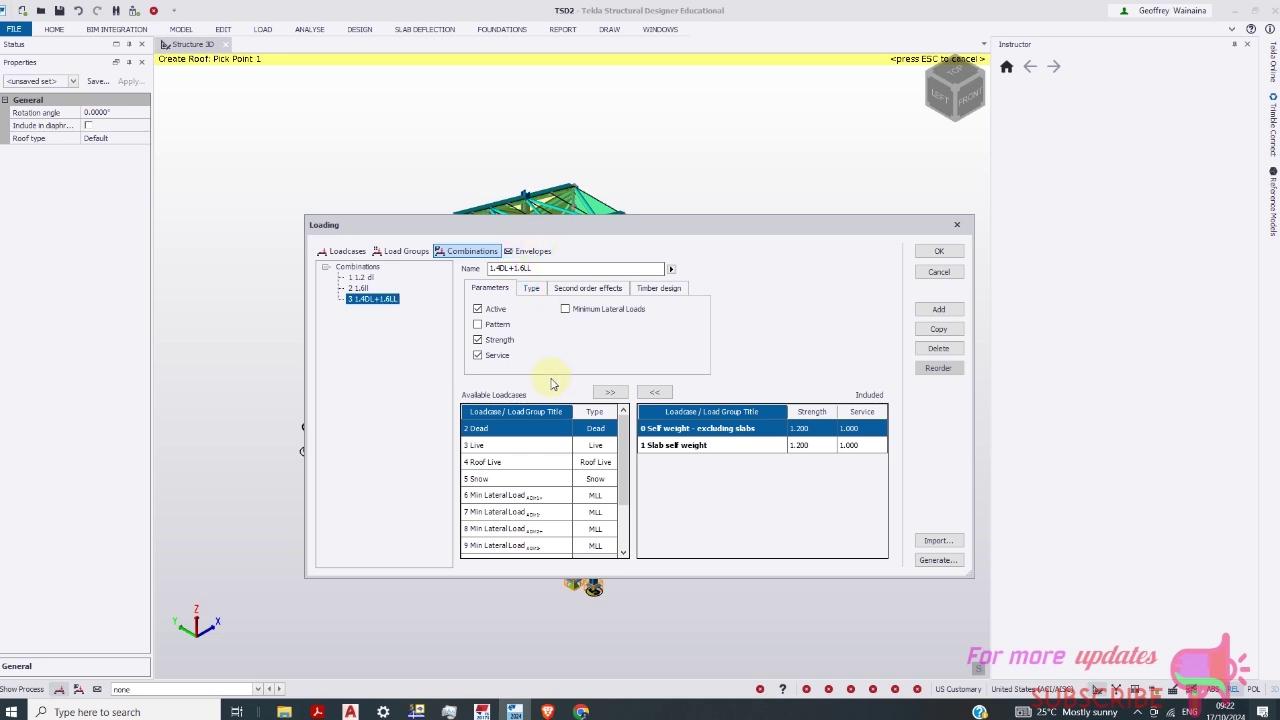
double_click(520, 462)
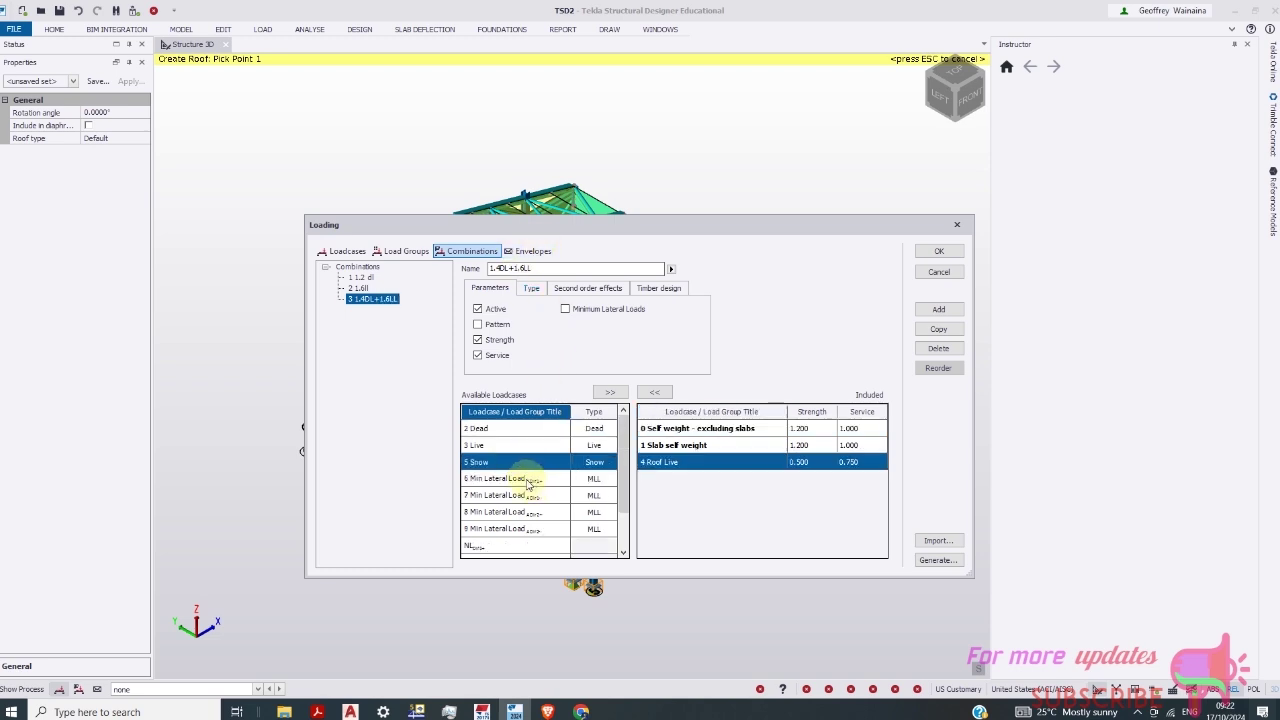
double_click(513, 447)
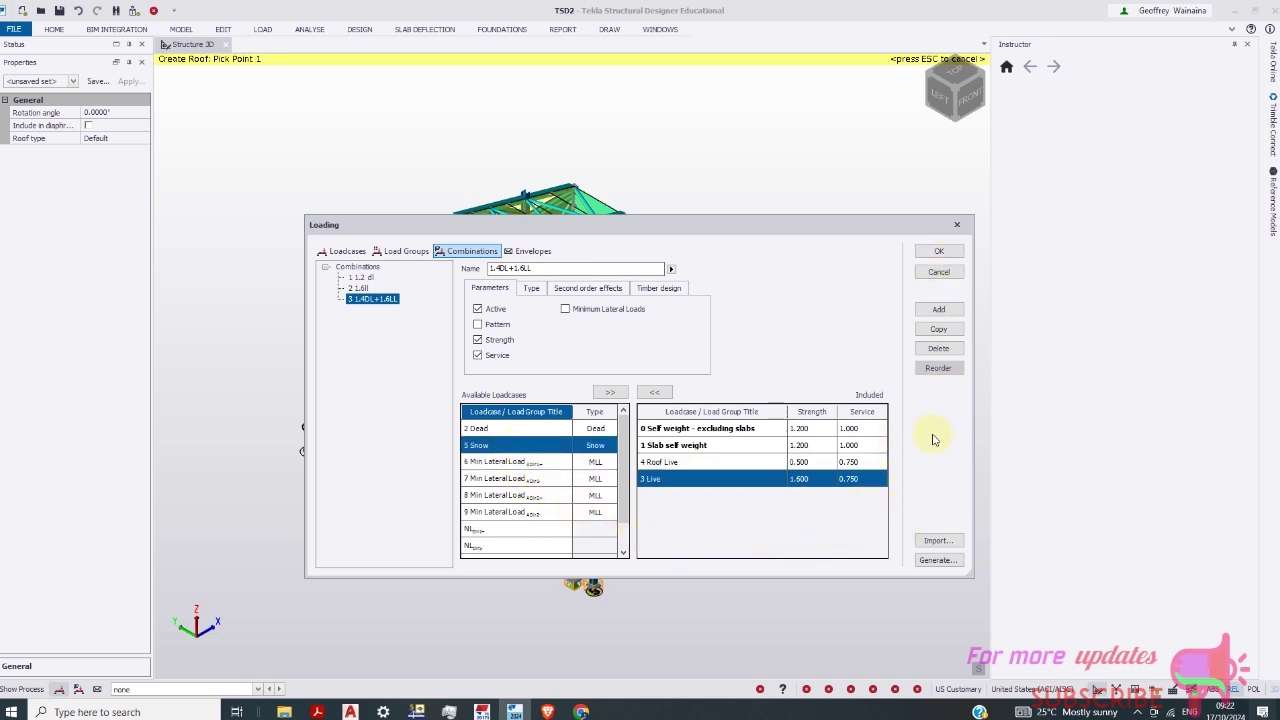
Auto-generate the LRFD combinations and close the loading settings with OK
click(935, 562)
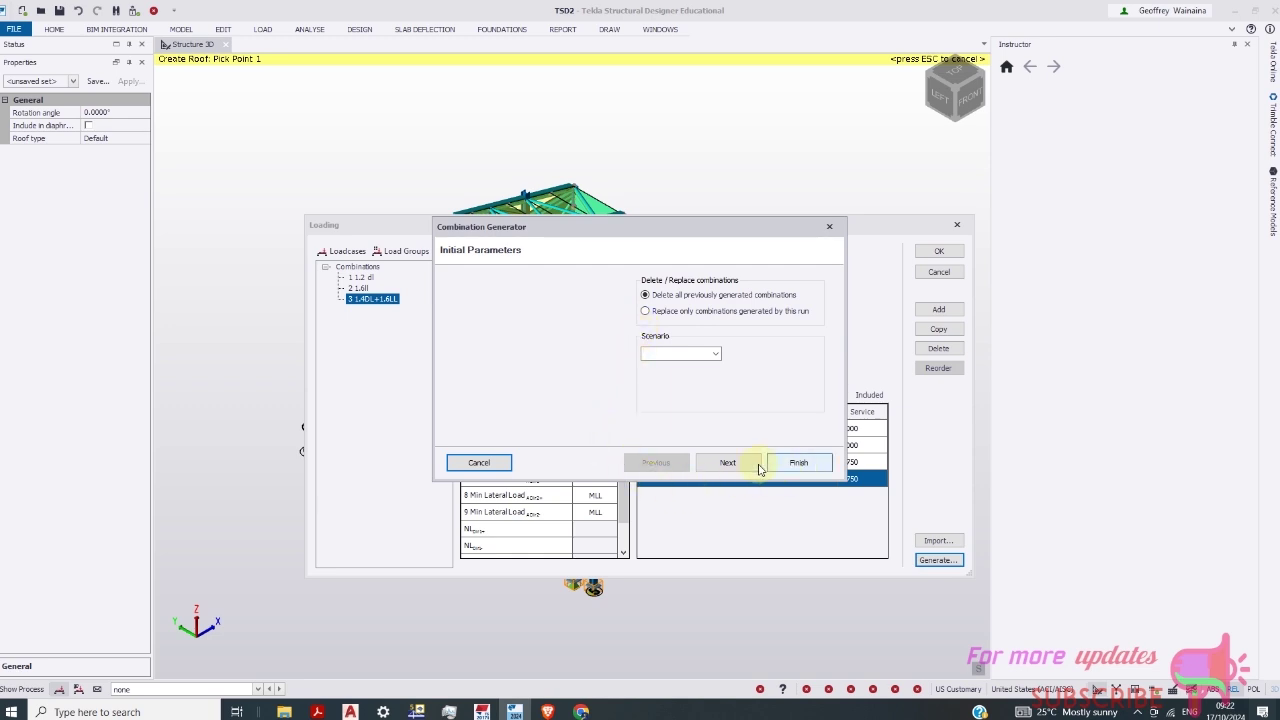
click(717, 355)
click(717, 355)
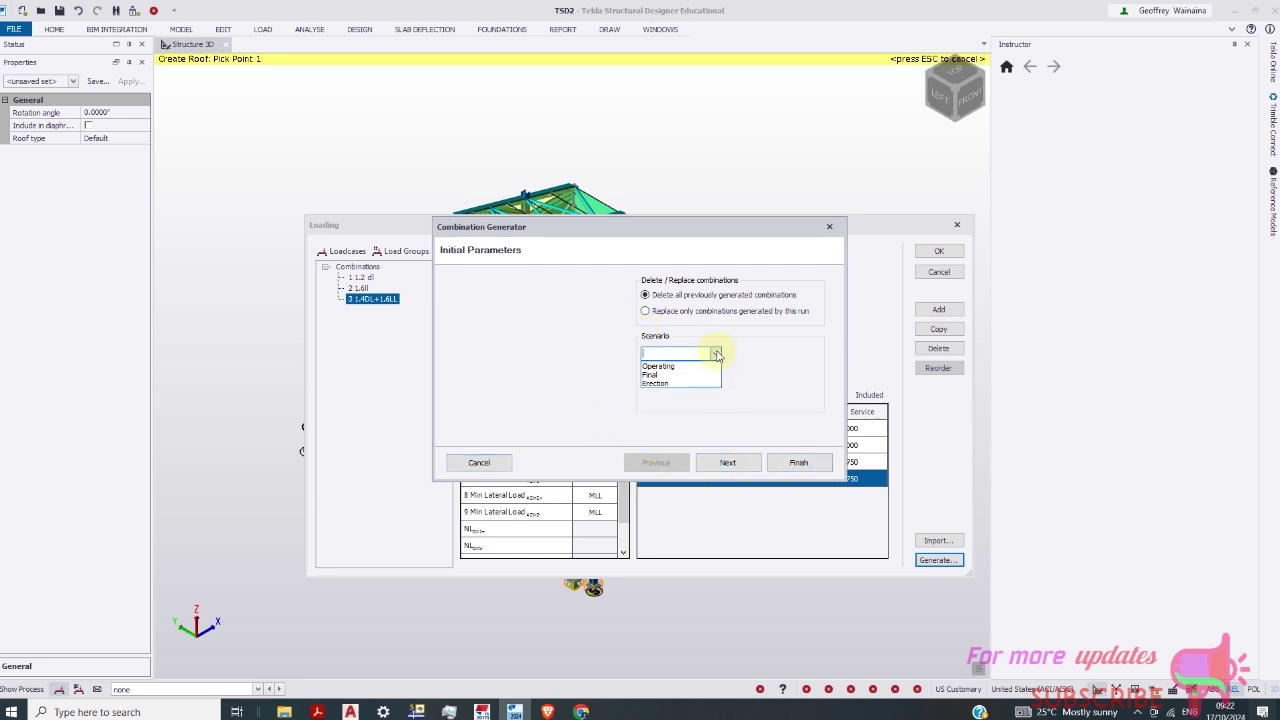
click(717, 355)
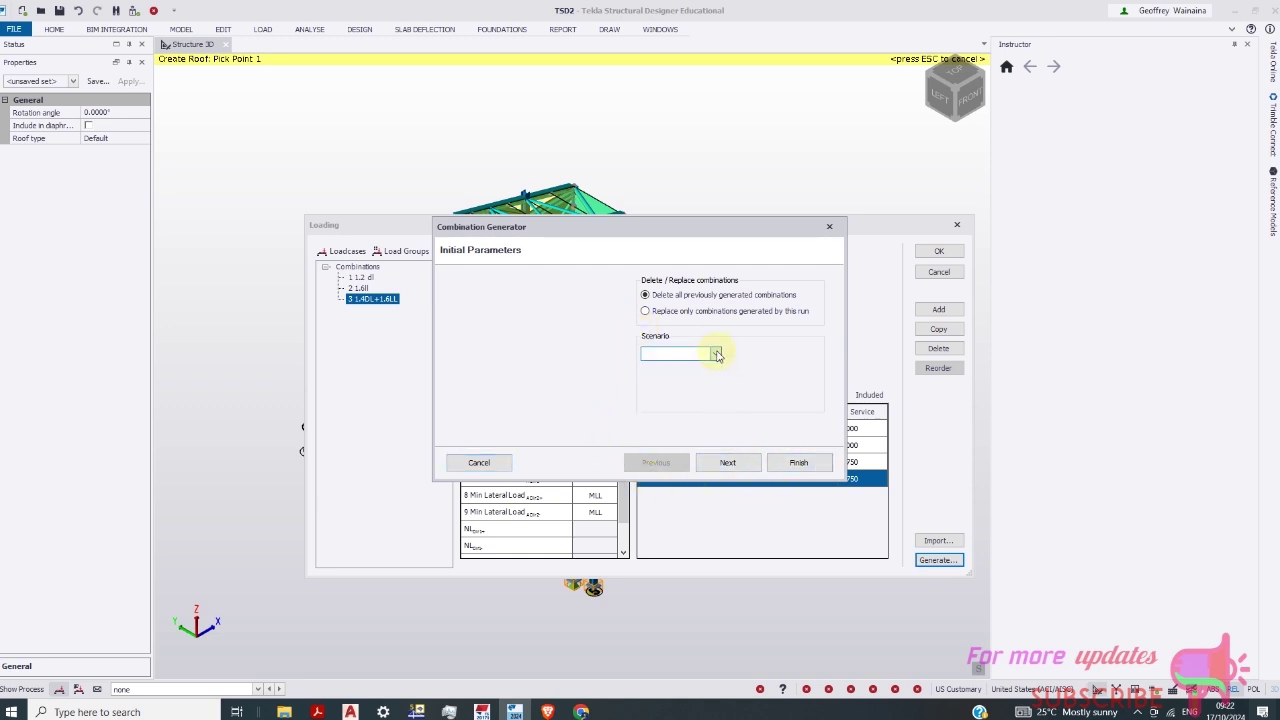
click(777, 462)
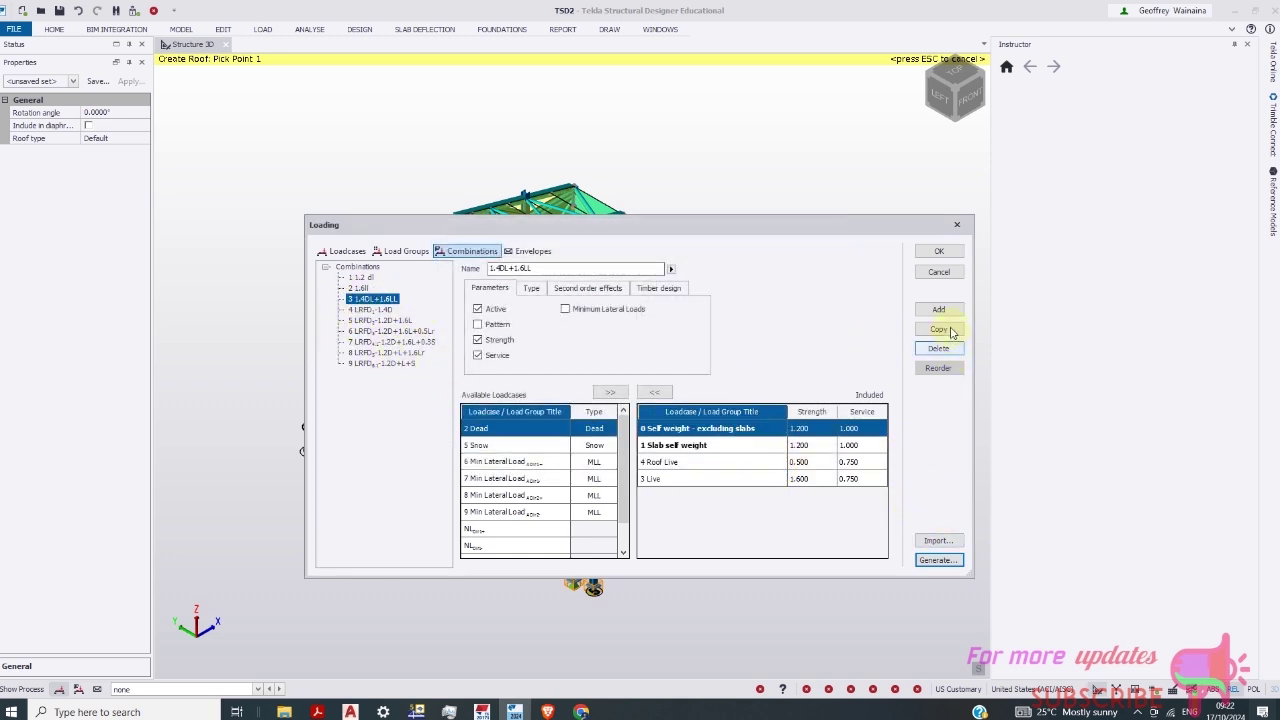
click(940, 255)
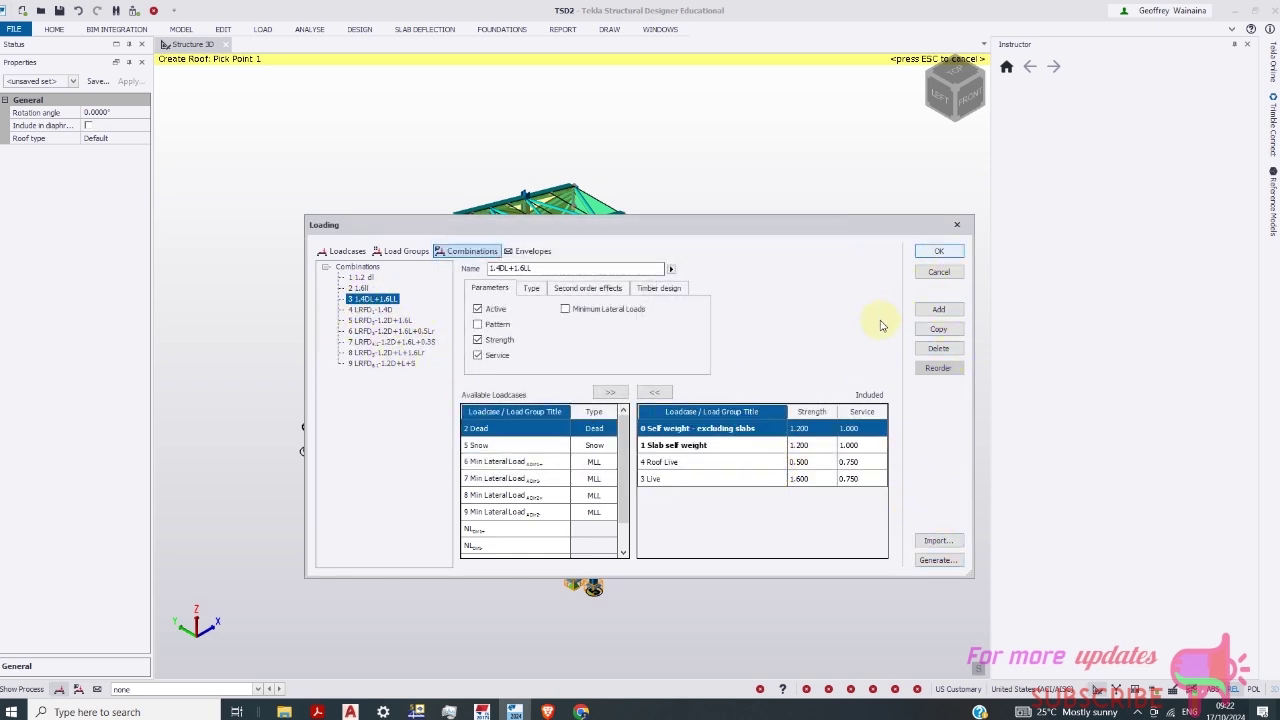
Run the Wind Wizard at 115 mph, Exposure B, giving 18.6 psf velocity pressures
click(263, 31)
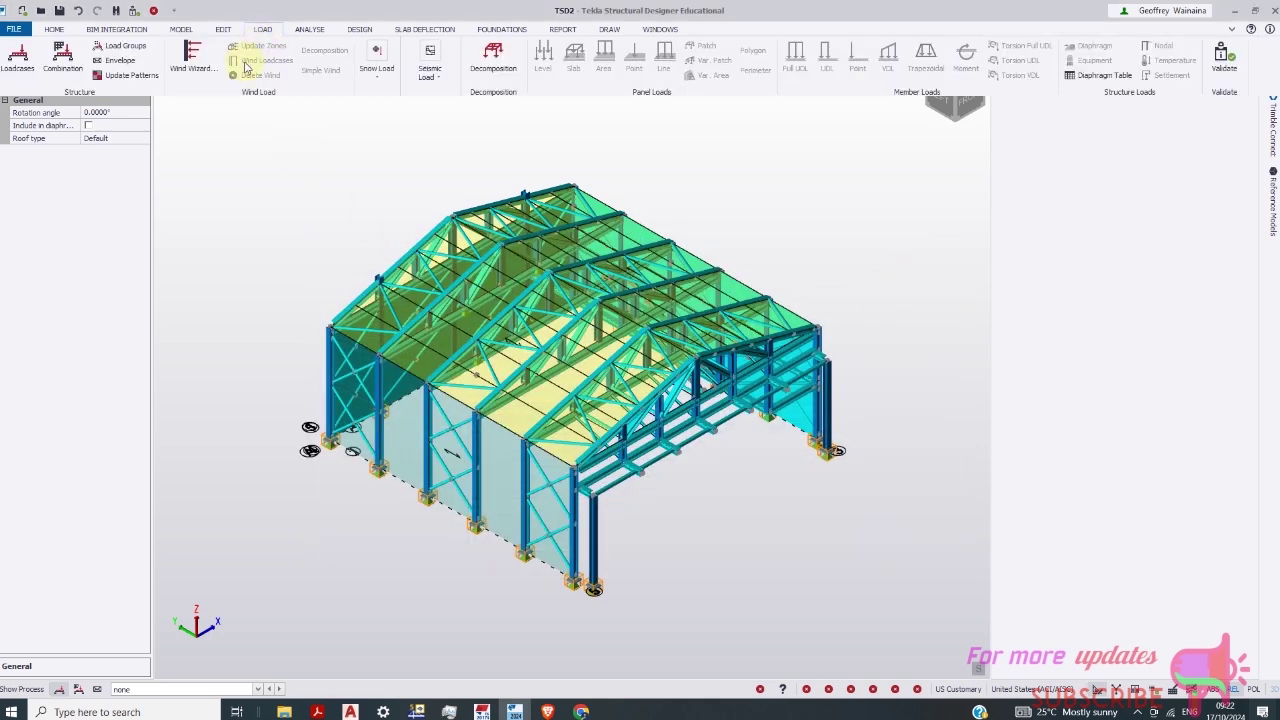
click(191, 55)
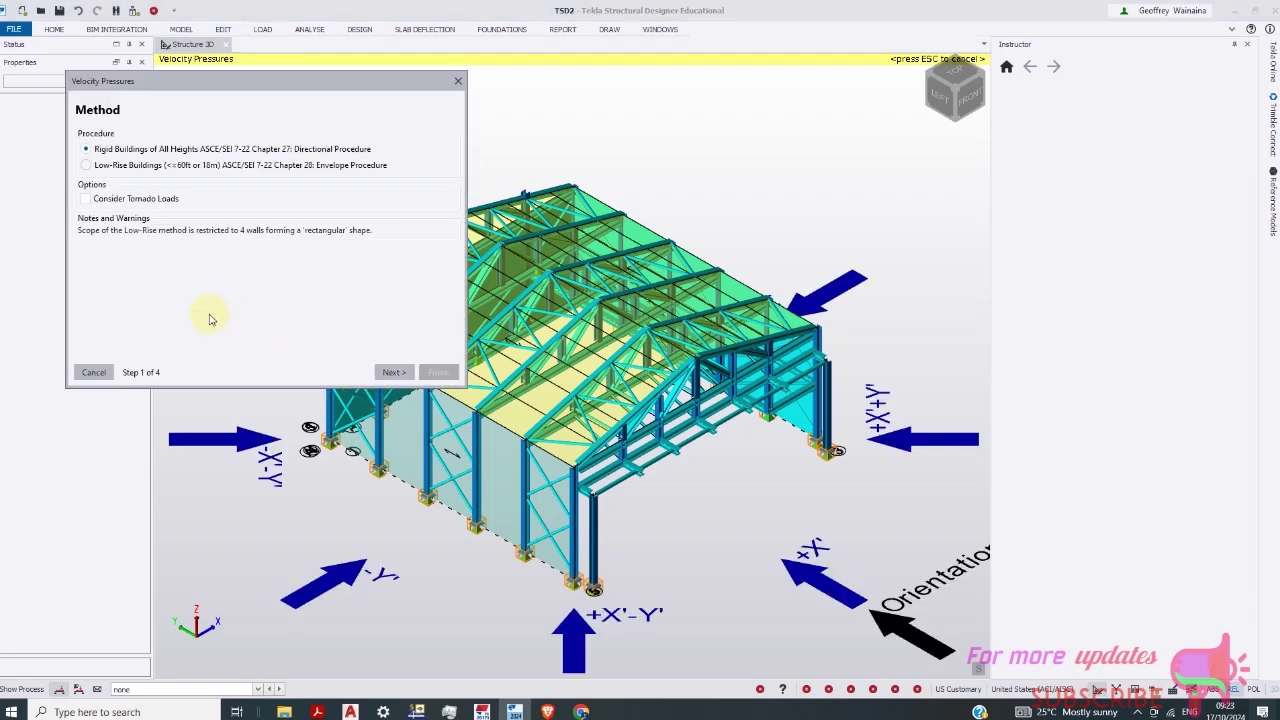
click(393, 372)
click(396, 374)
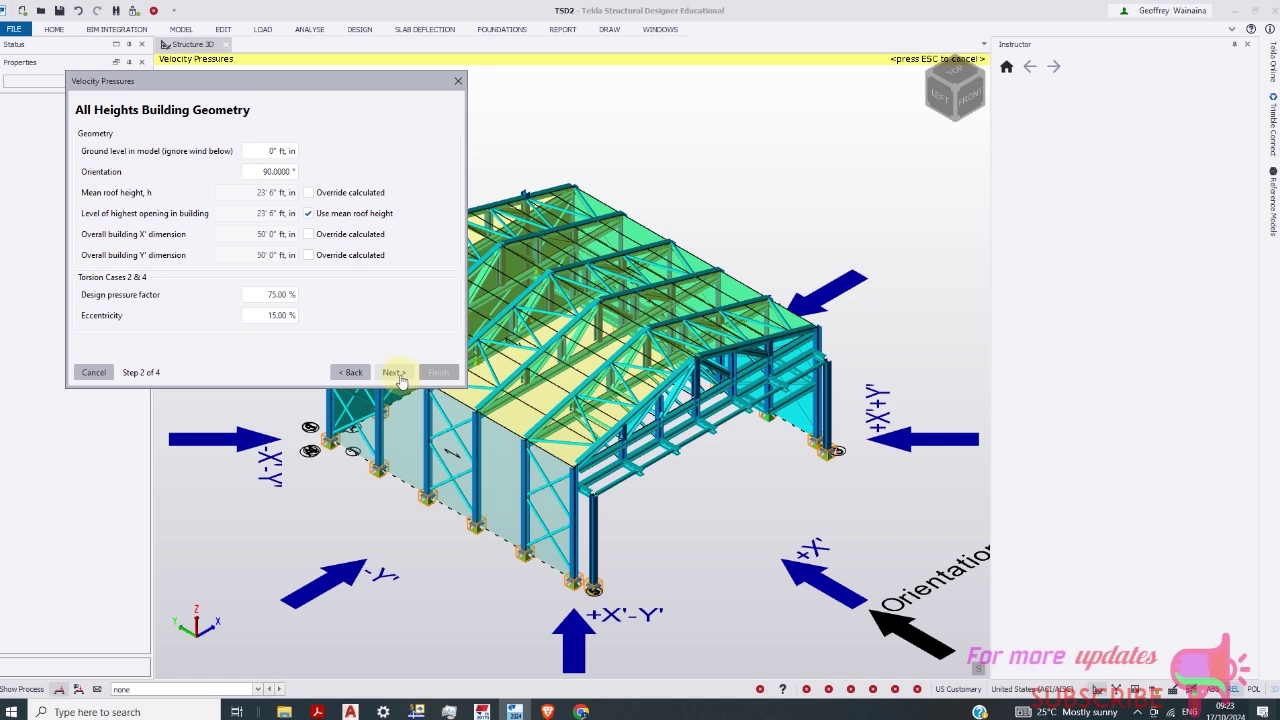
click(399, 376)
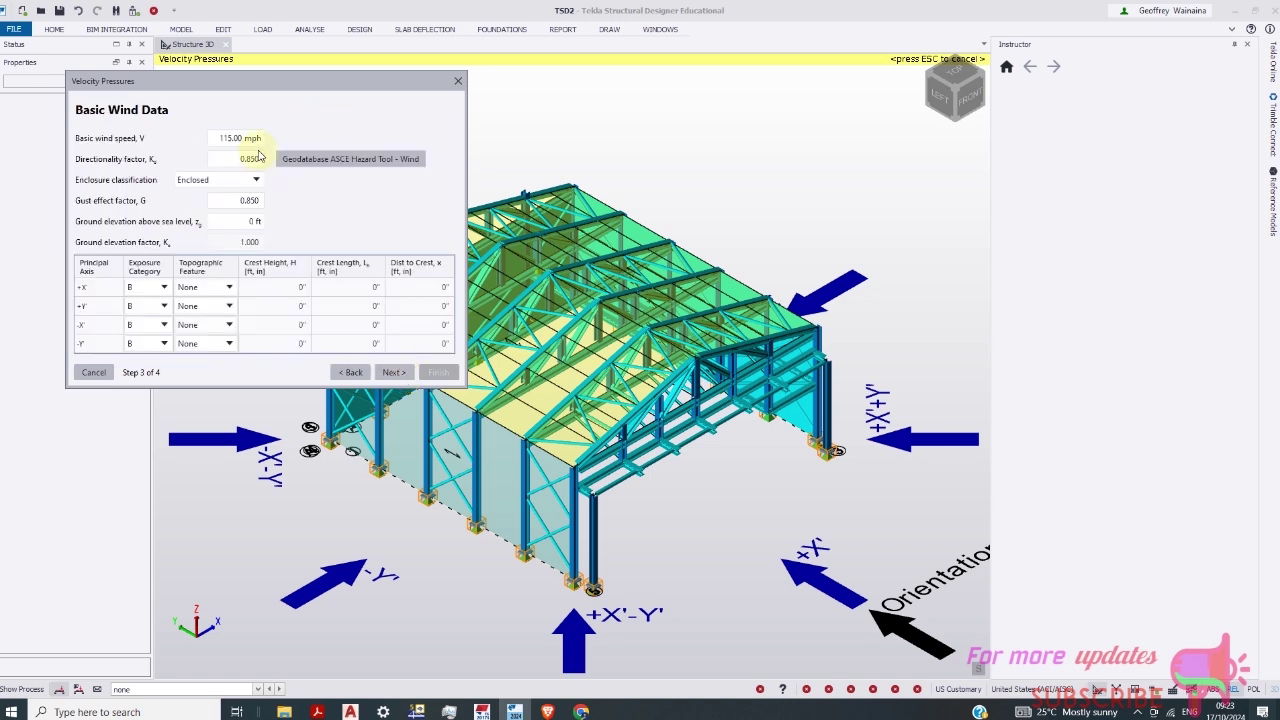
click(389, 372)
click(434, 376)
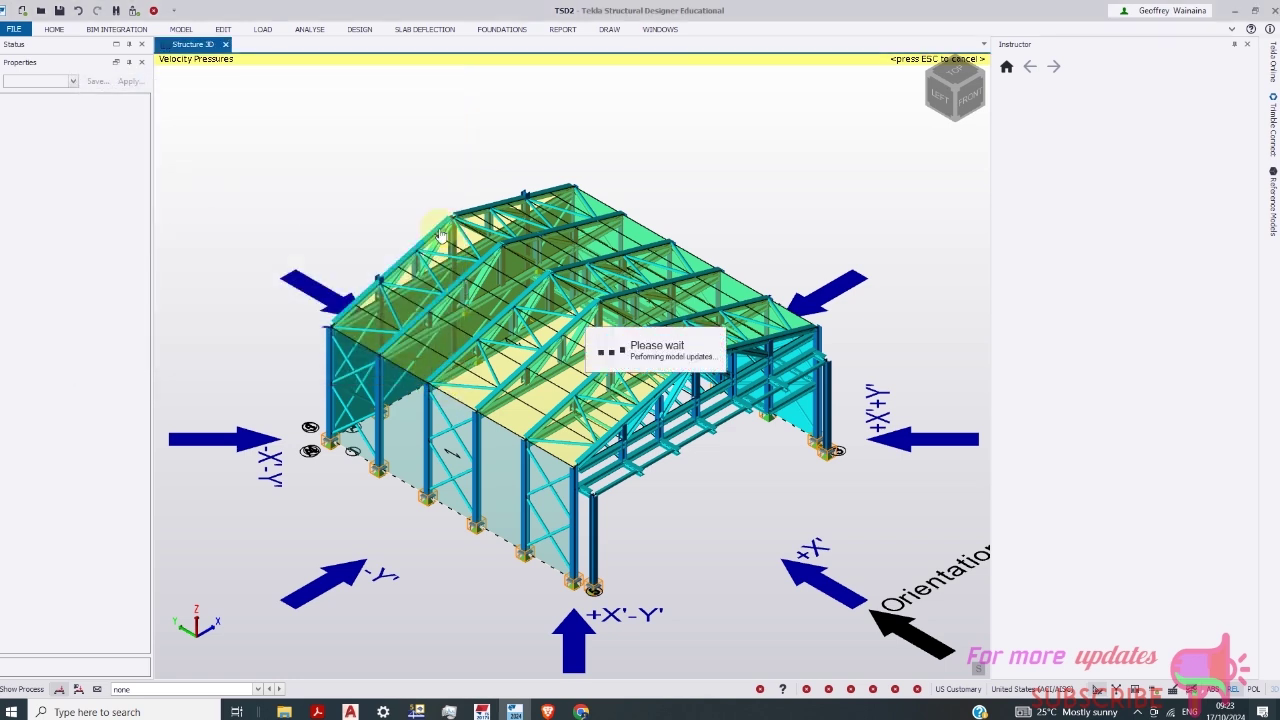
Select the right roof slope from the overlapping roof entities
click(262, 31)
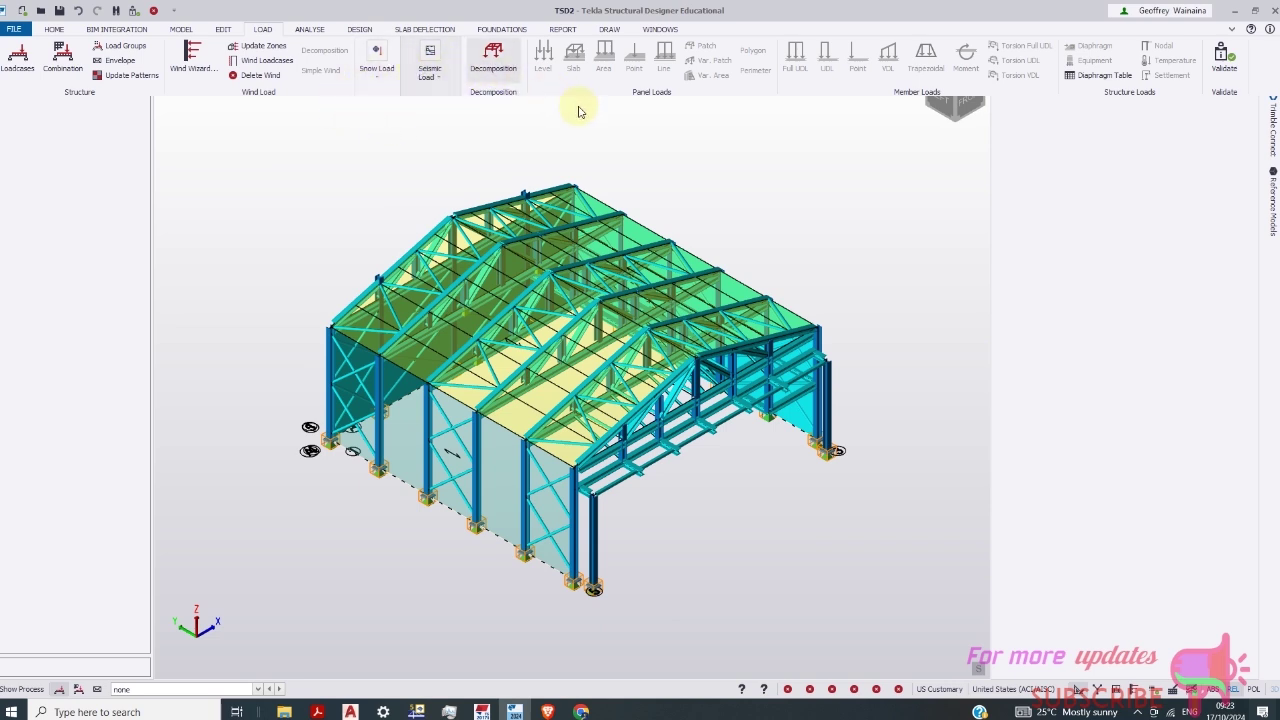
mouse_move(505, 322)
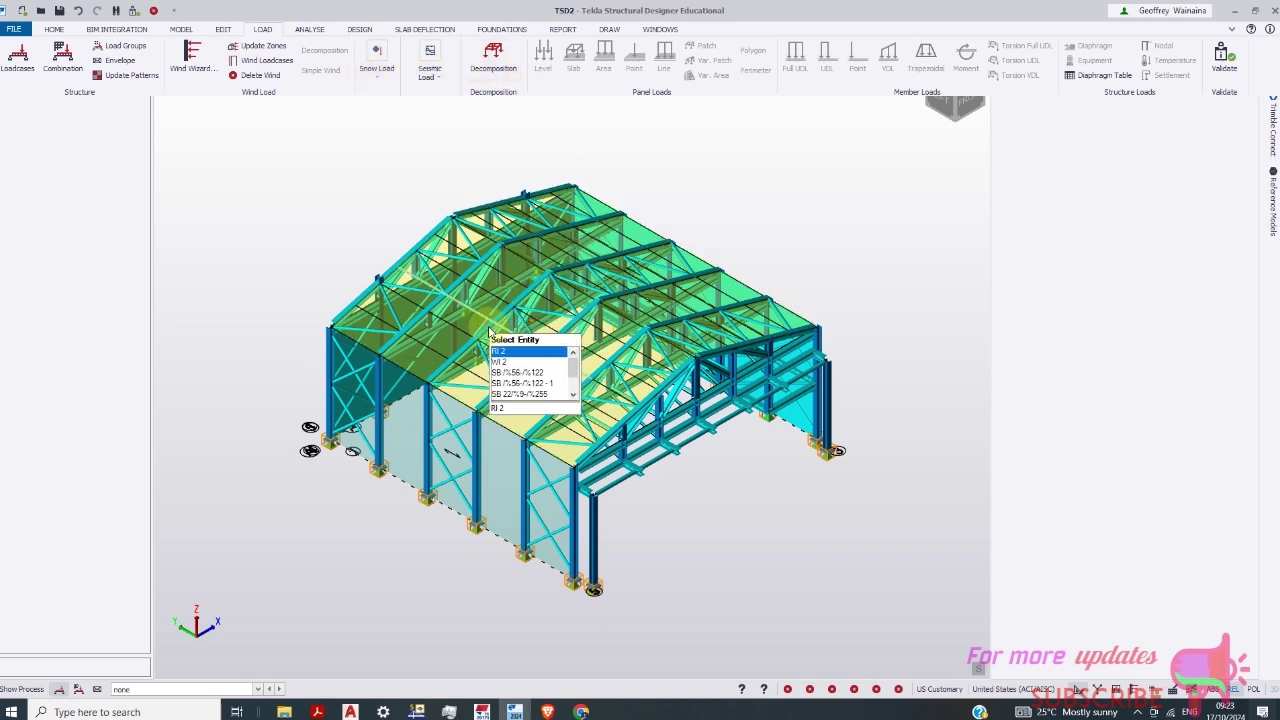
click(527, 398)
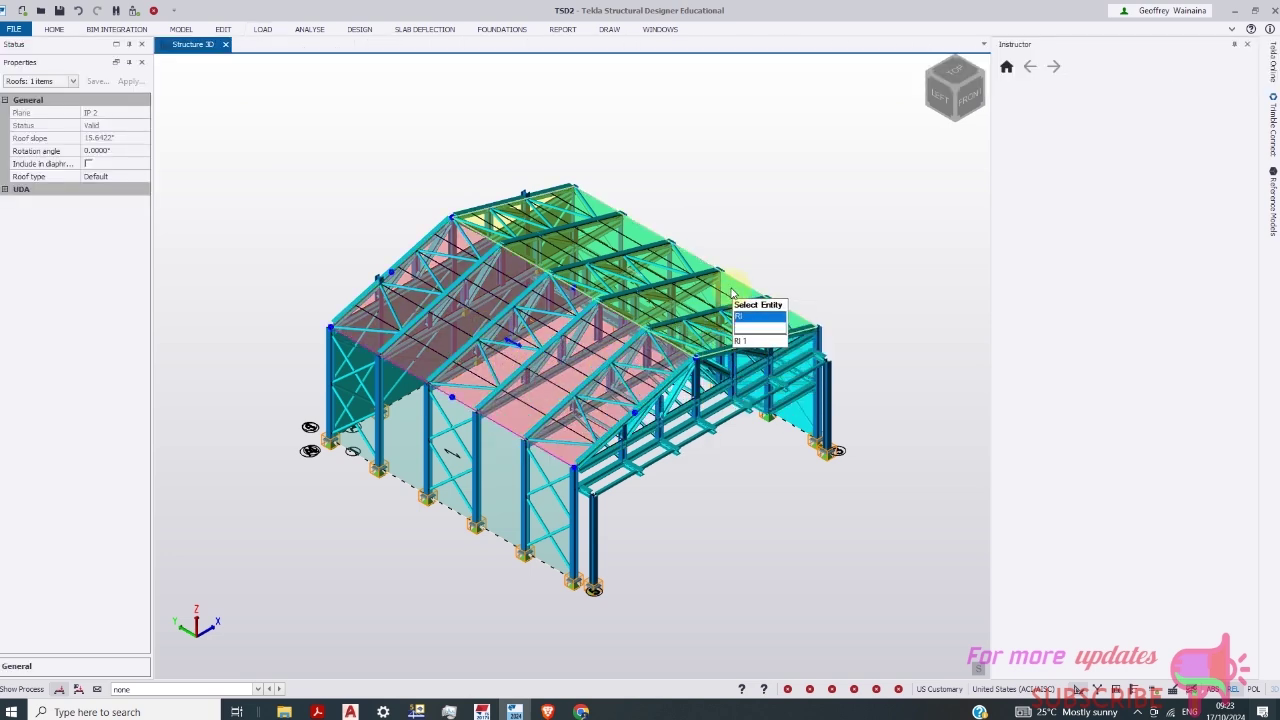
click(638, 318)
click(263, 29)
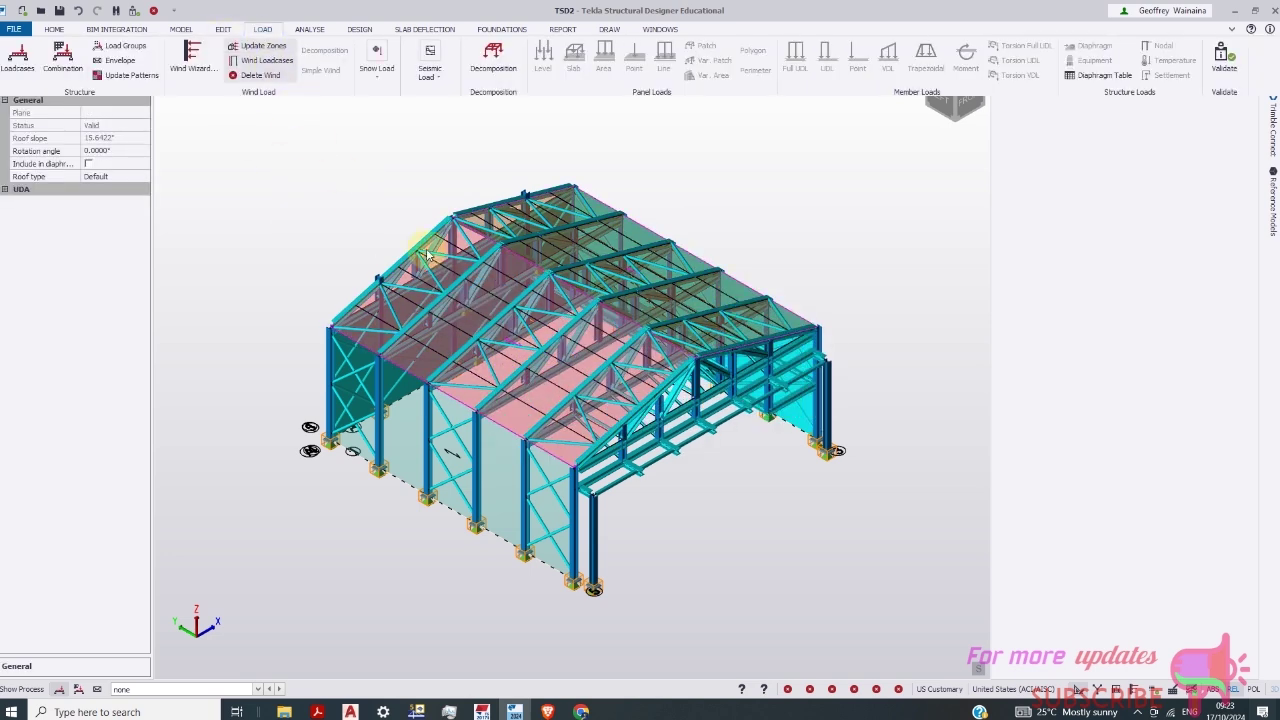
Make 3 Dead the current loadcase instead of 5 Roof Live
mouse_move(587, 176)
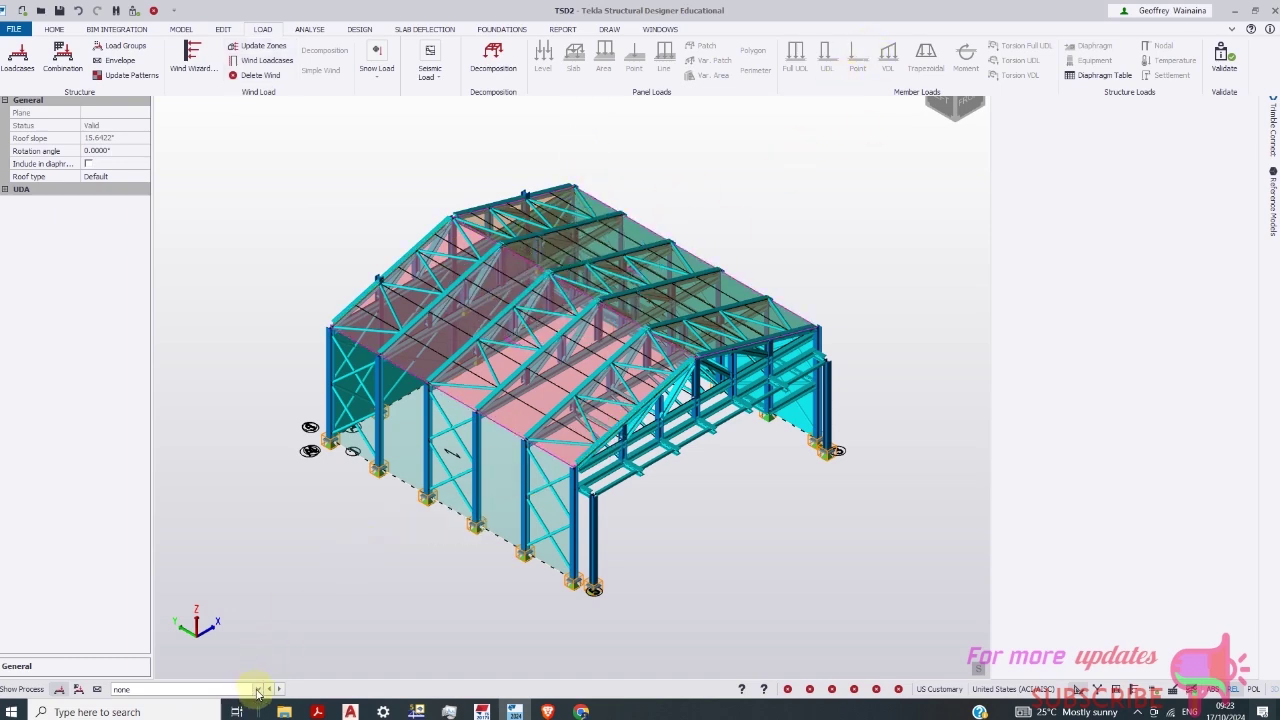
click(257, 690)
click(268, 648)
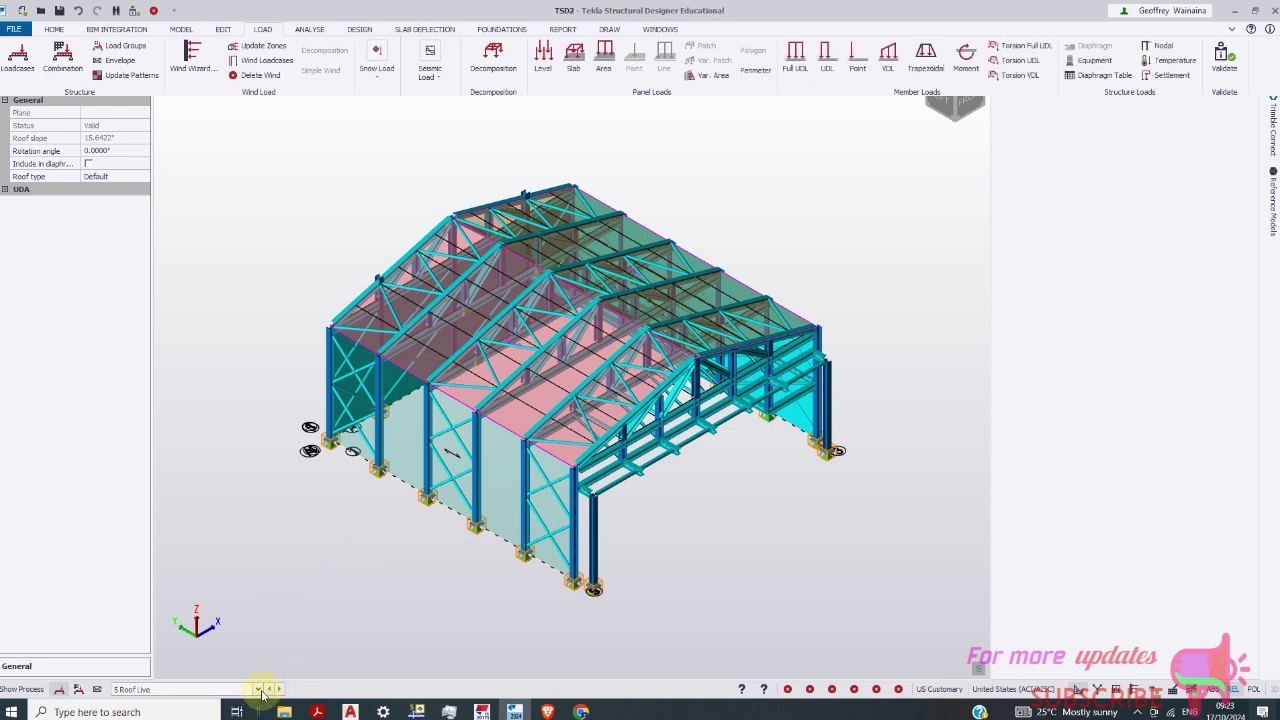
click(258, 690)
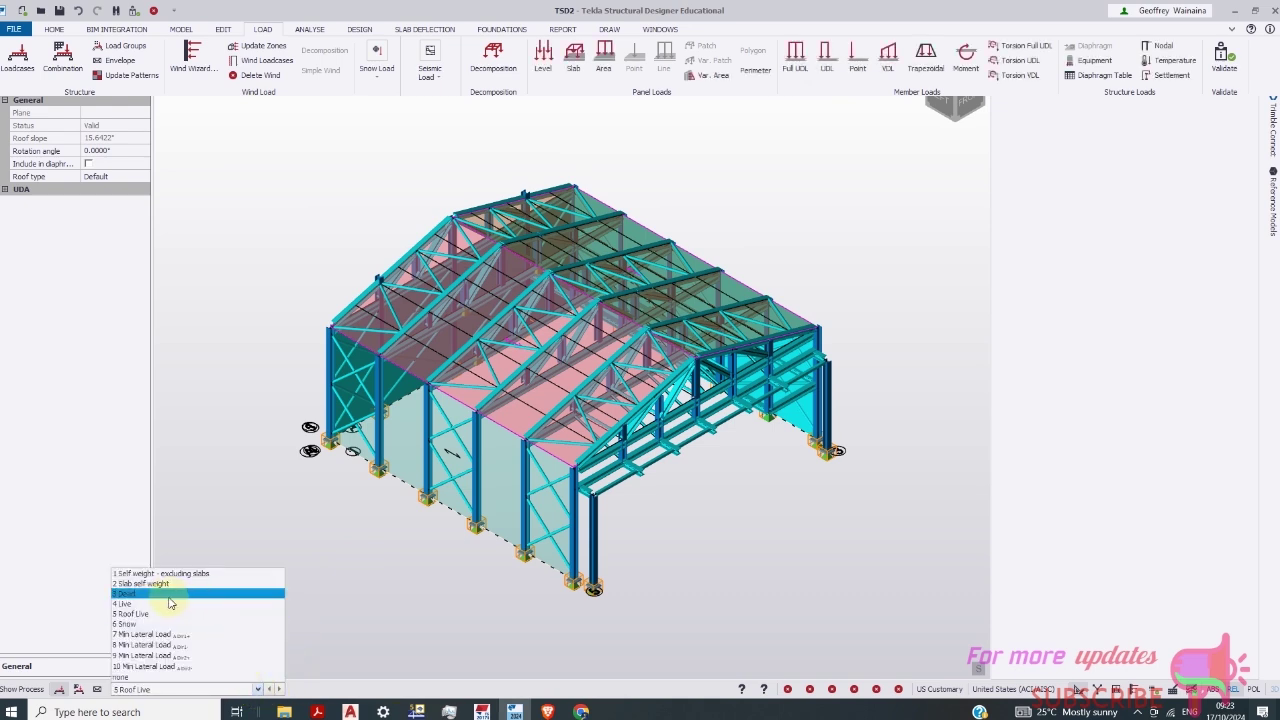
click(241, 612)
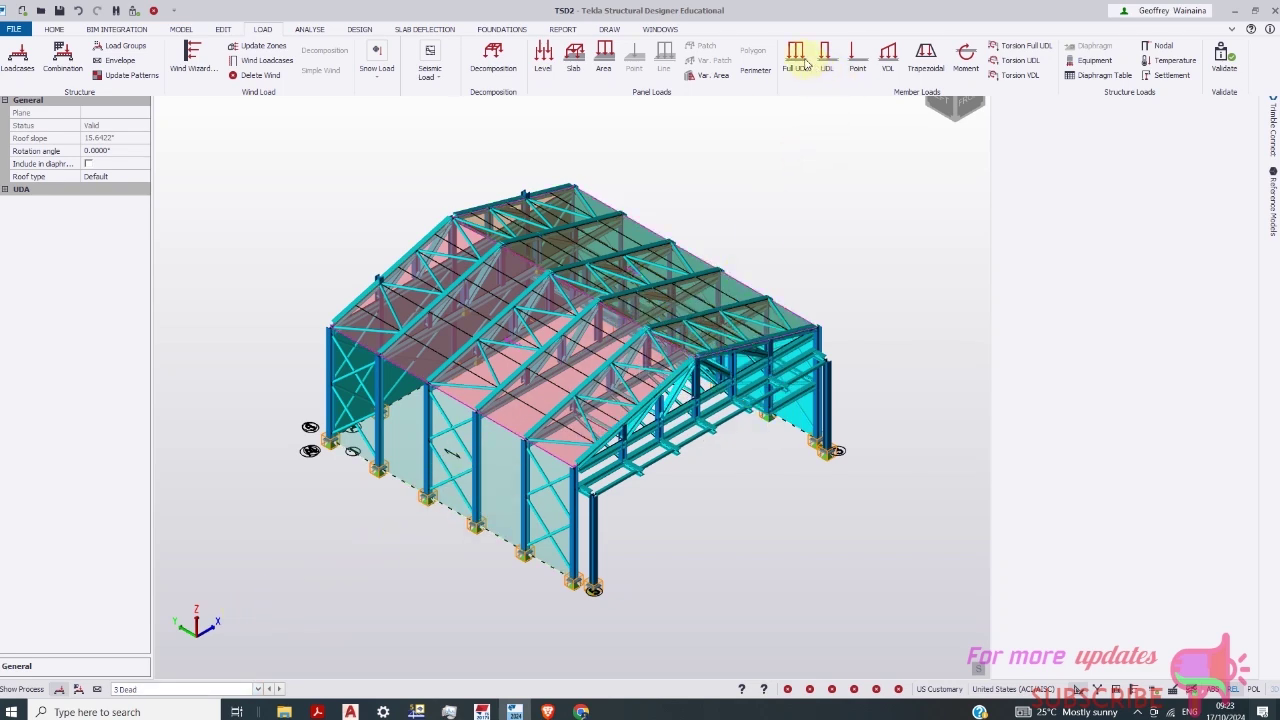
Place a 5 psf area load on the left and right hangar roof slopes
click(607, 50)
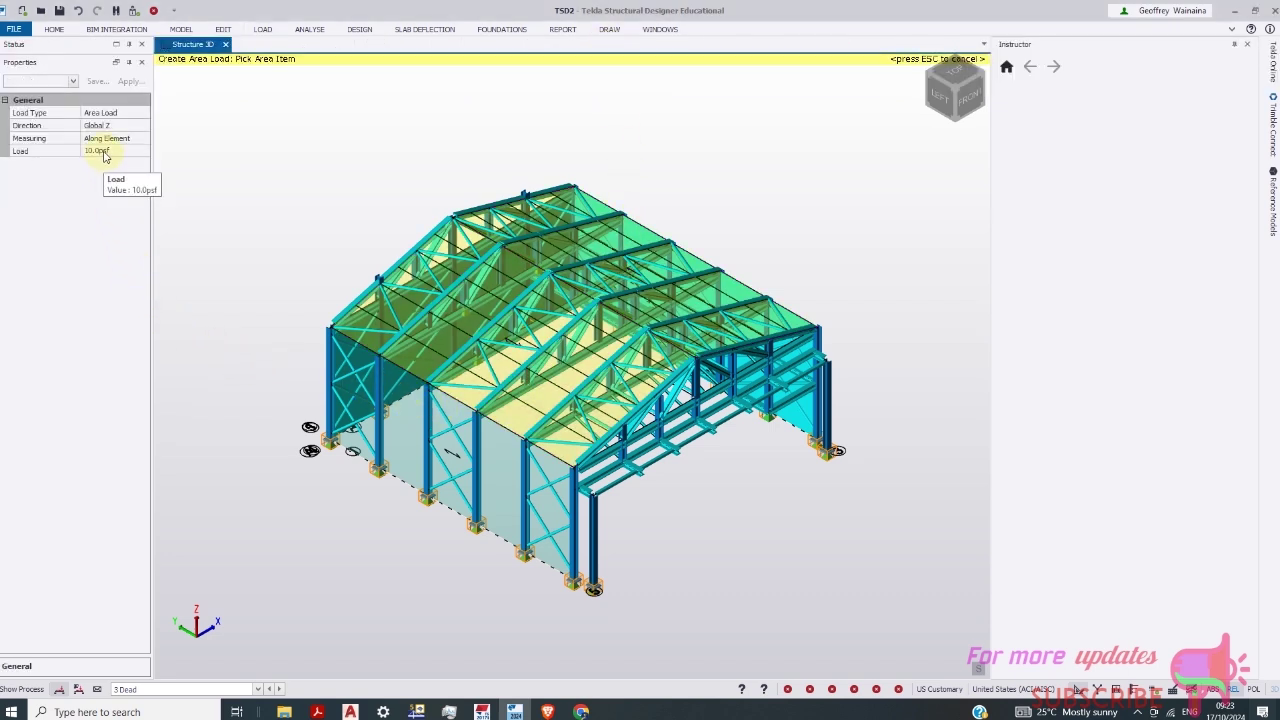
click(97, 152)
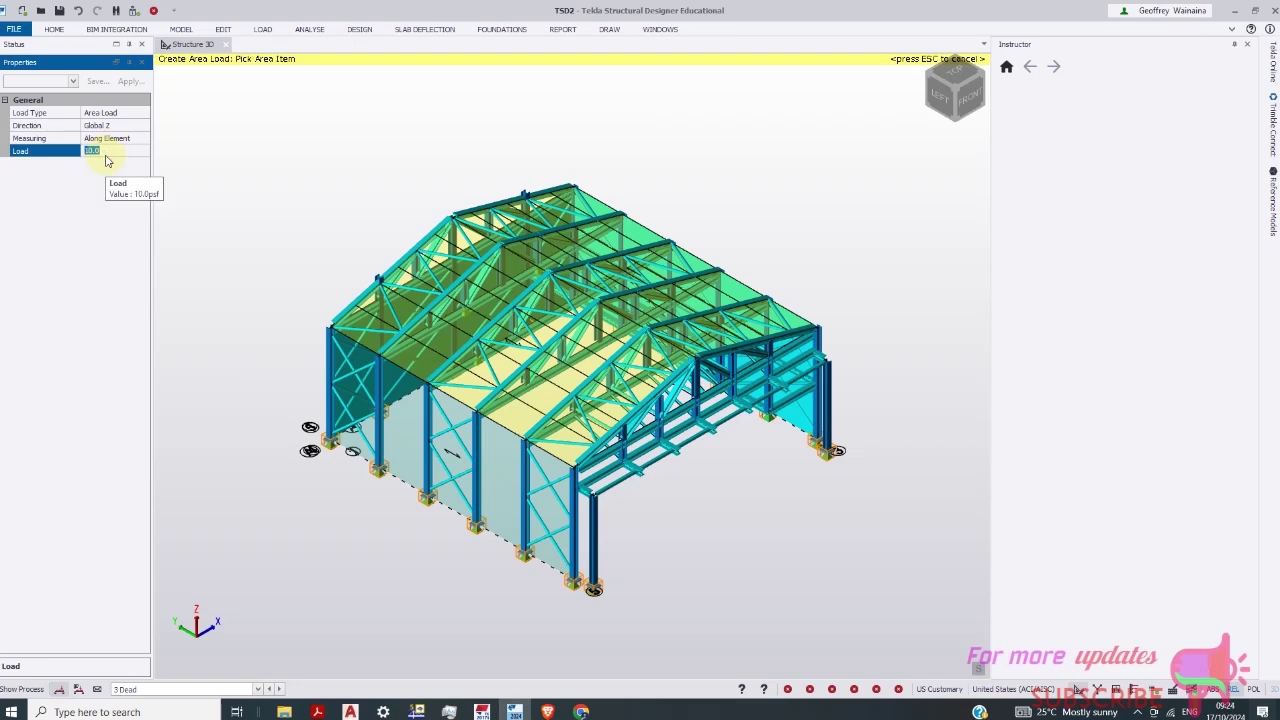
text(5)
click(390, 318)
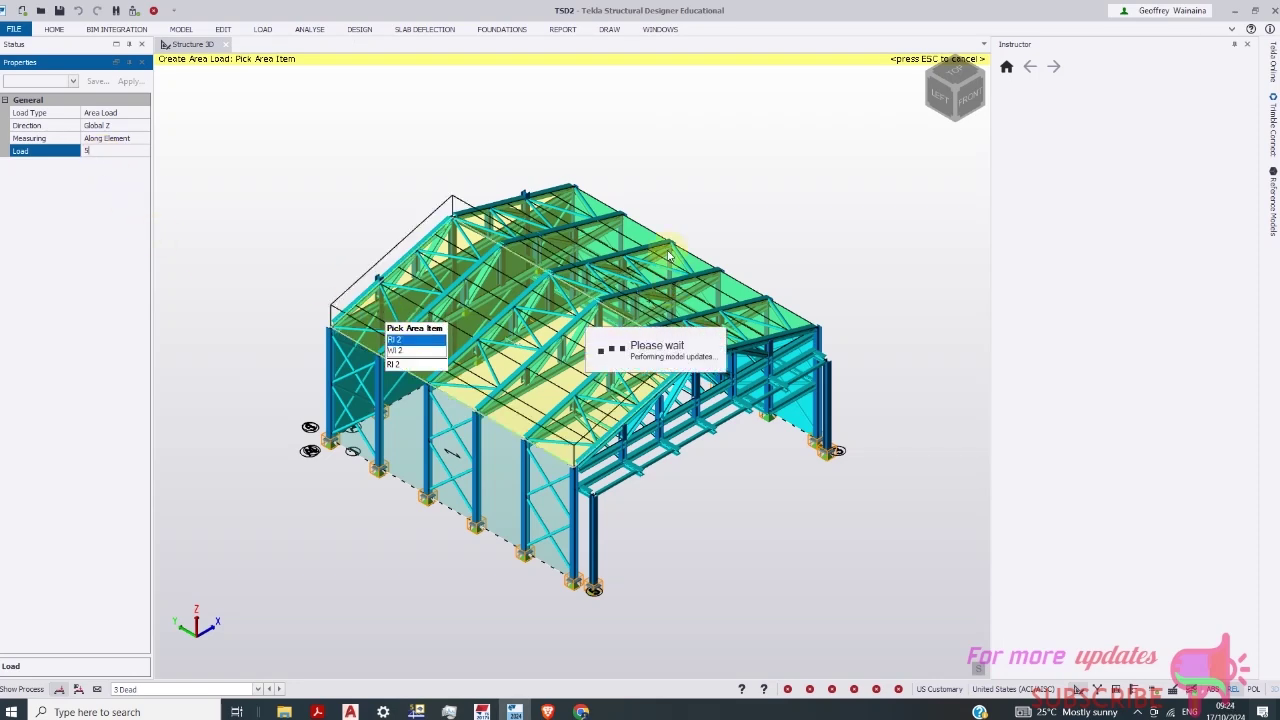
click(635, 234)
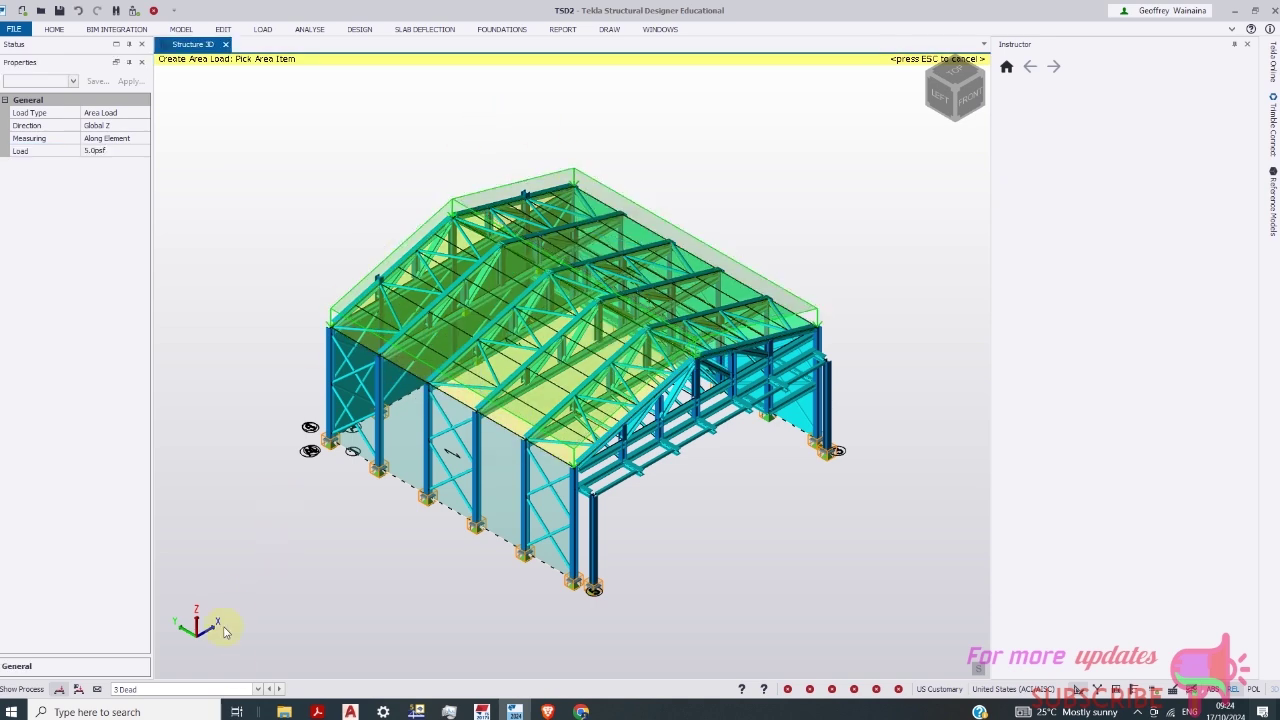
Make 5 Roof Live the current load case
click(257, 691)
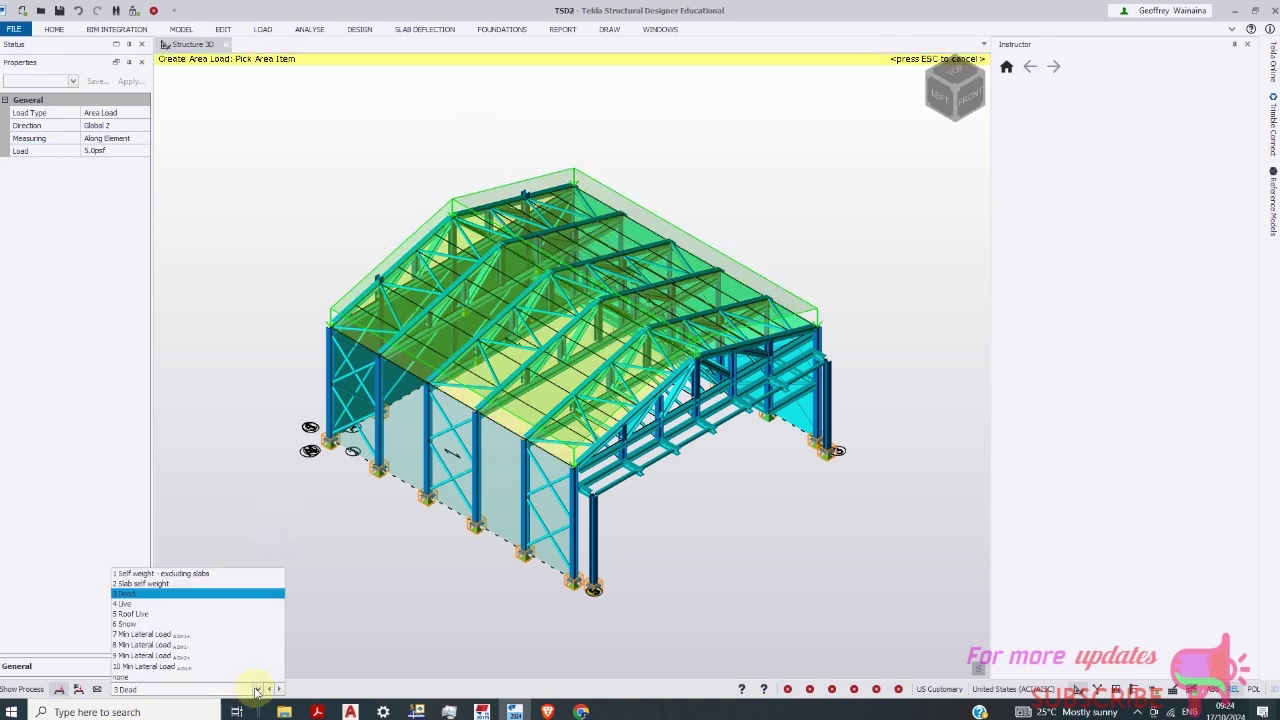
click(150, 607)
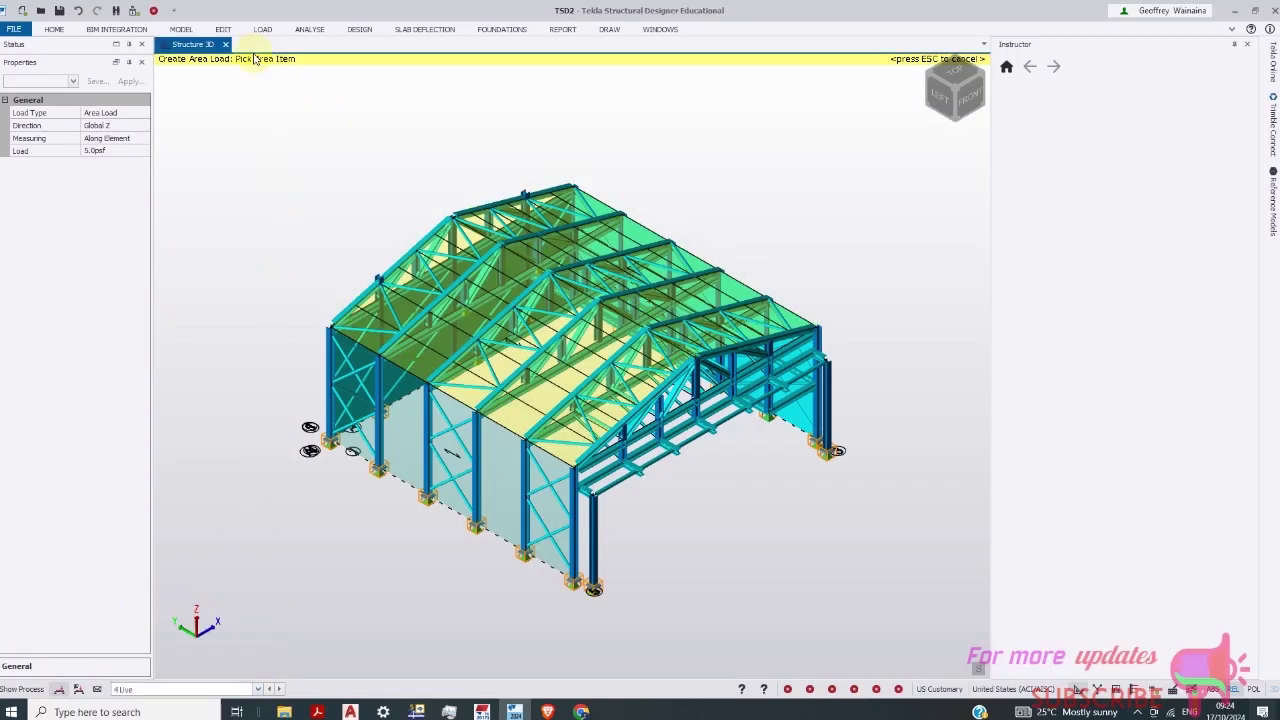
click(263, 29)
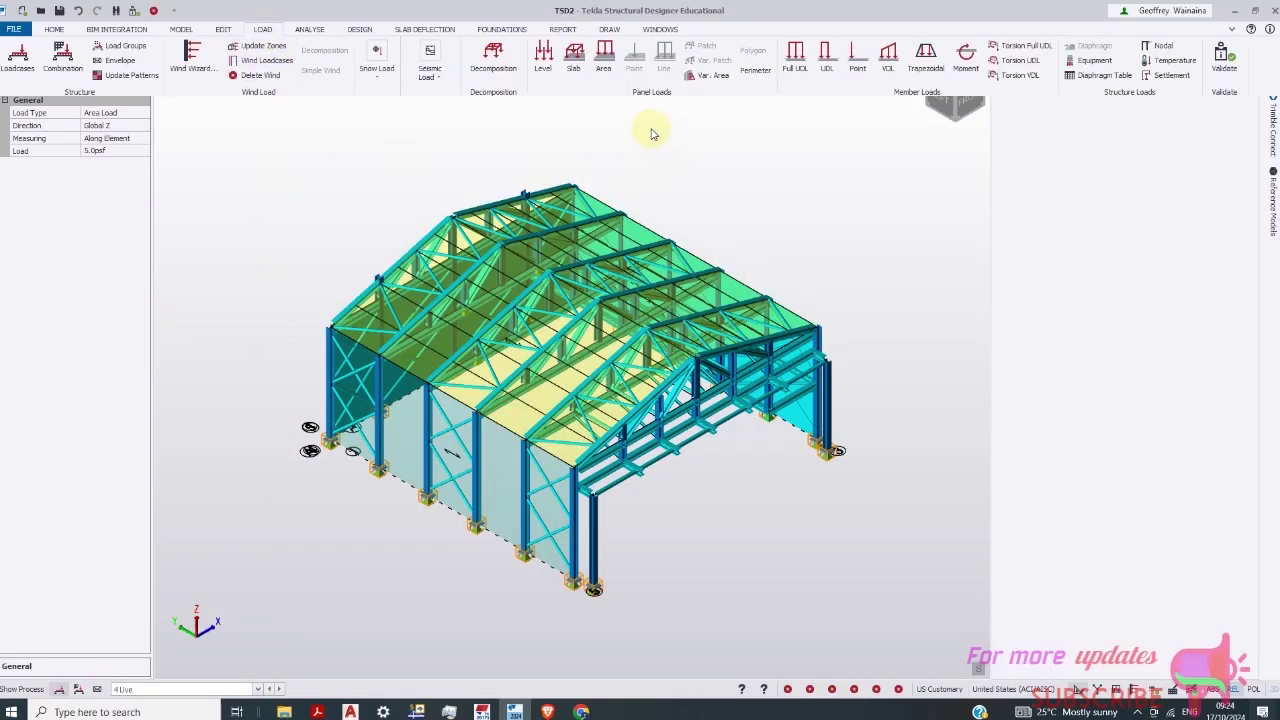
click(257, 691)
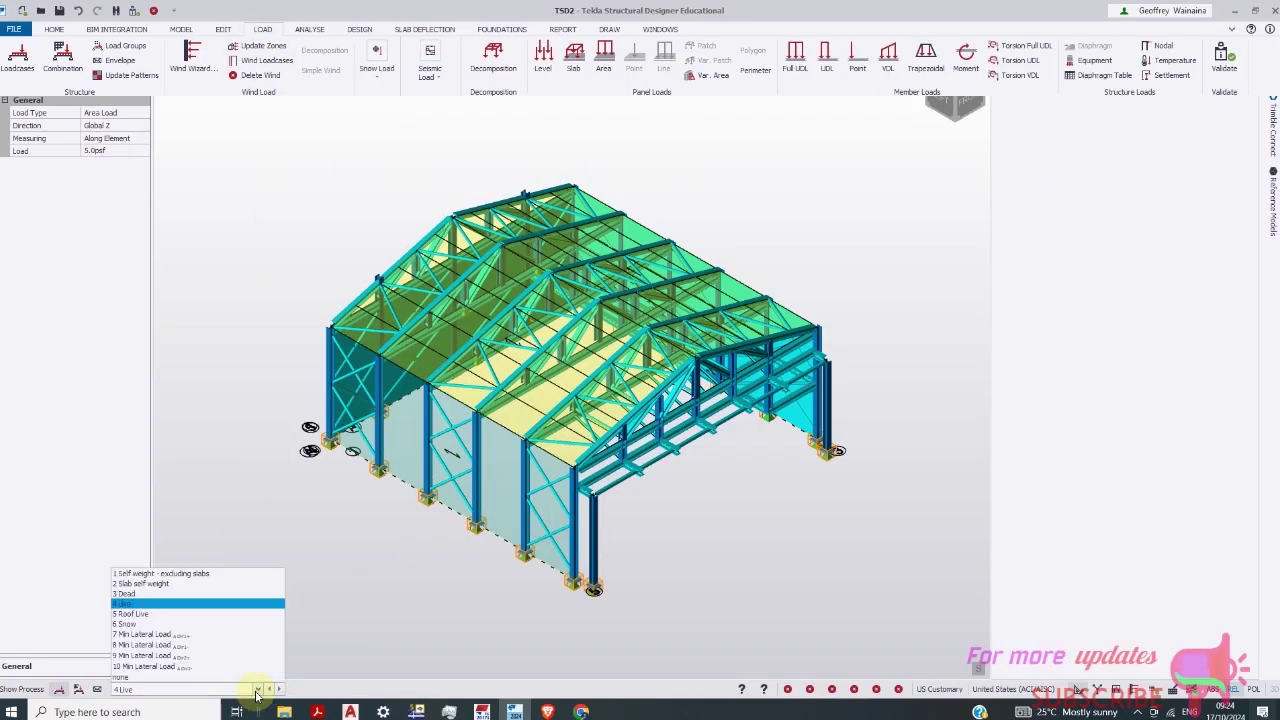
click(150, 619)
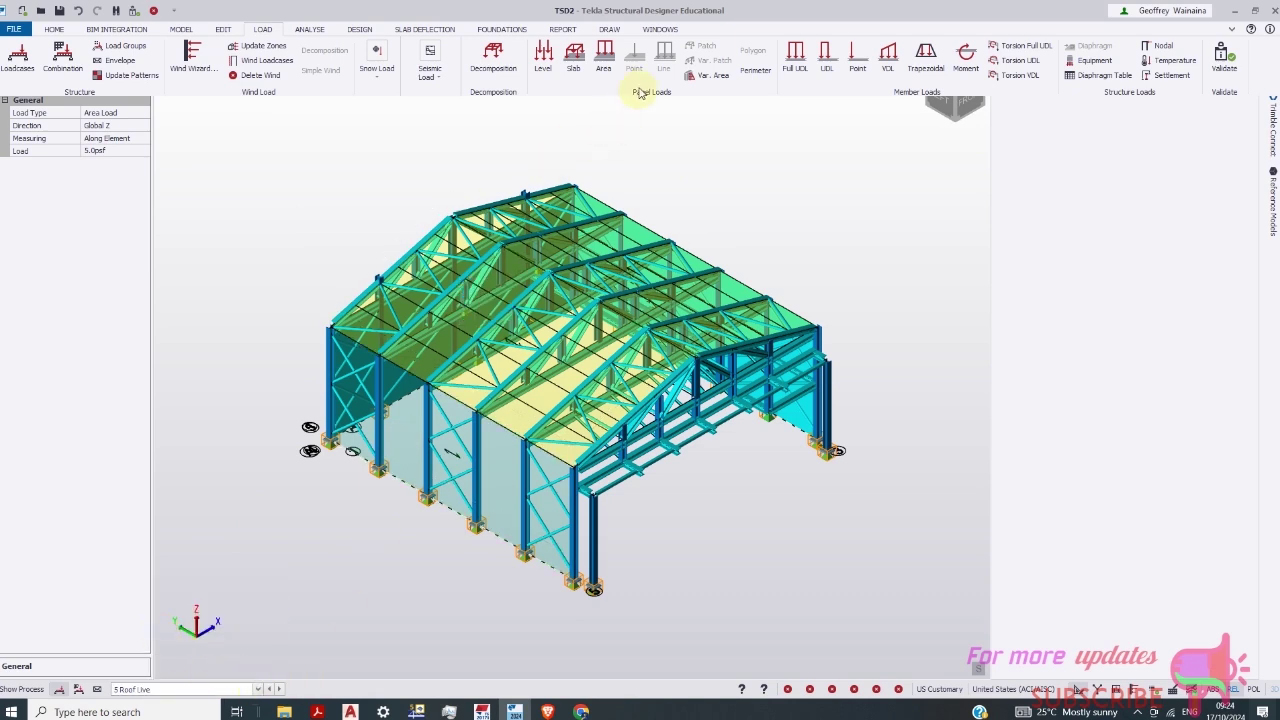
Apply a 25 psf area load to both roof slopes
click(603, 66)
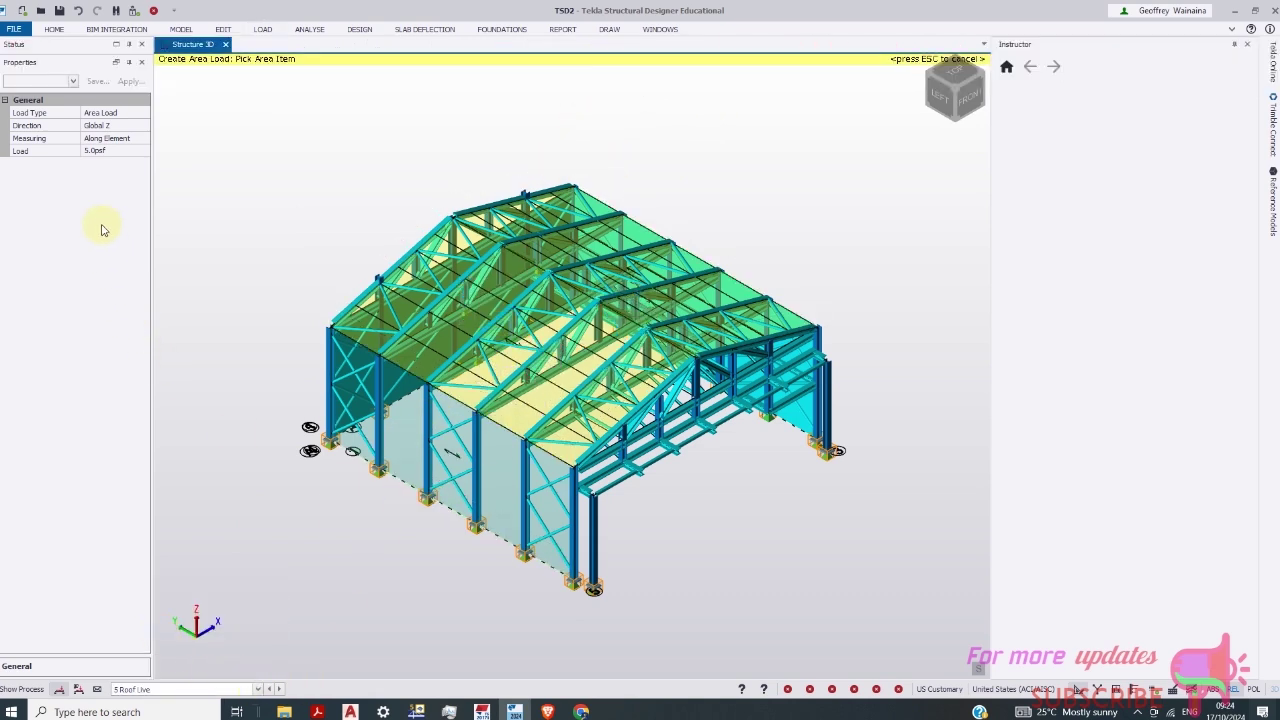
click(90, 151)
click(95, 151)
text(25)
key(ctrl+a)
text(25)
click(670, 298)
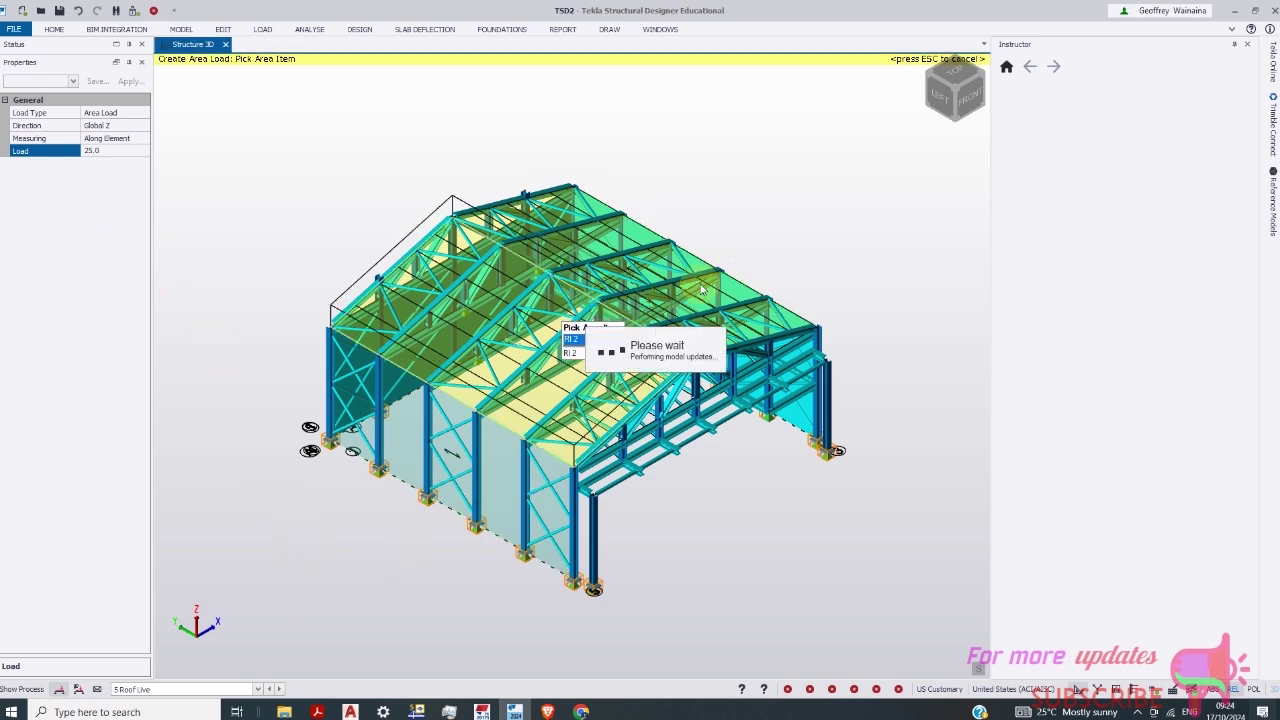
click(705, 314)
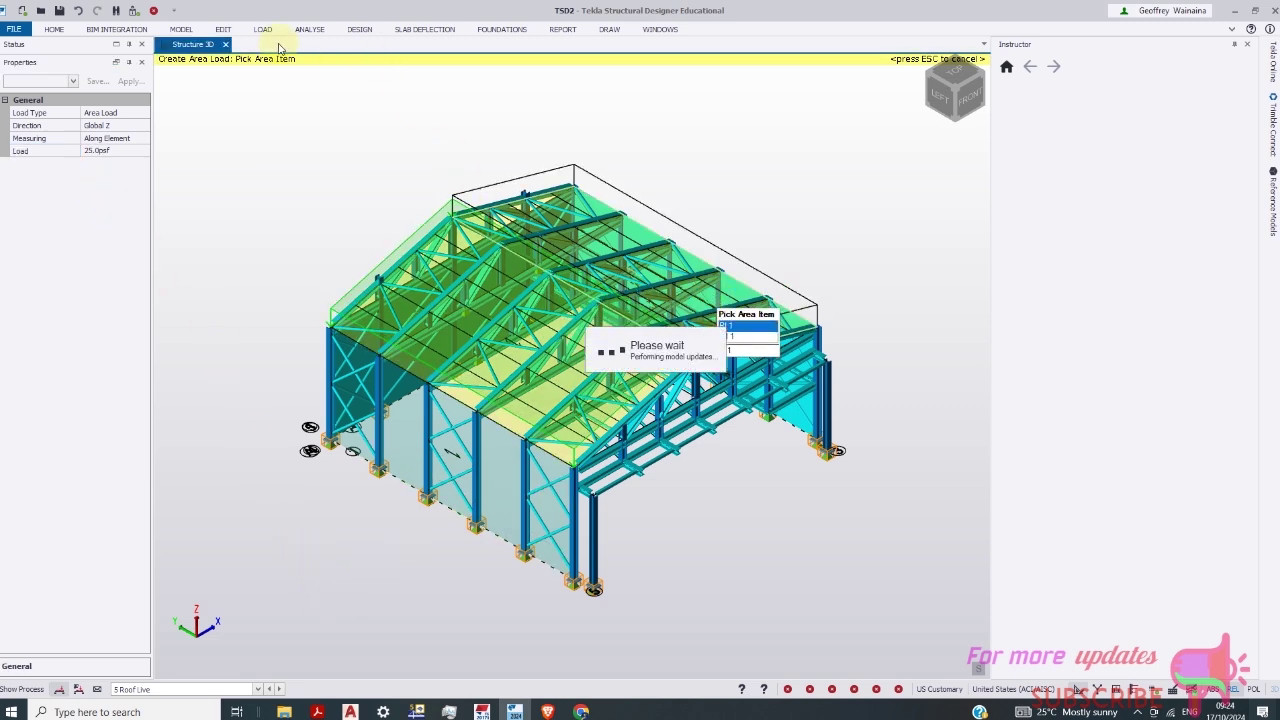
click(264, 32)
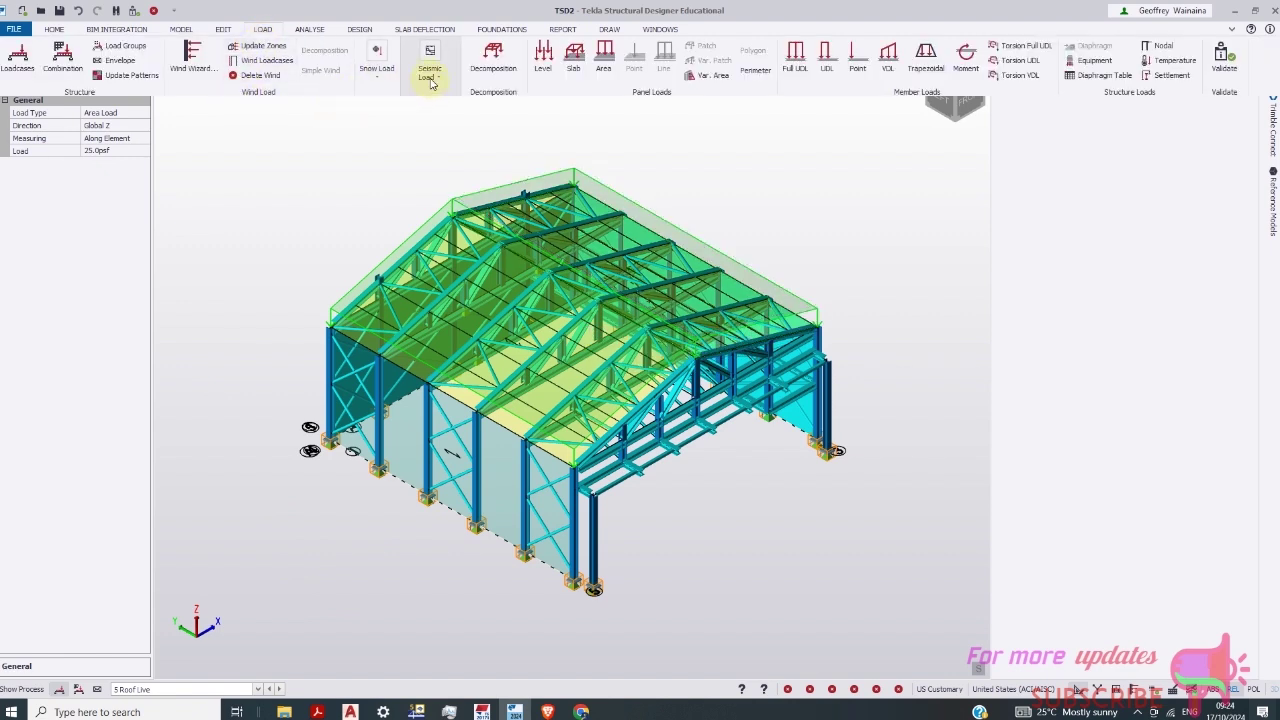
In the Seismic Wizard, add a 3 s period row to the response spectrum
click(430, 78)
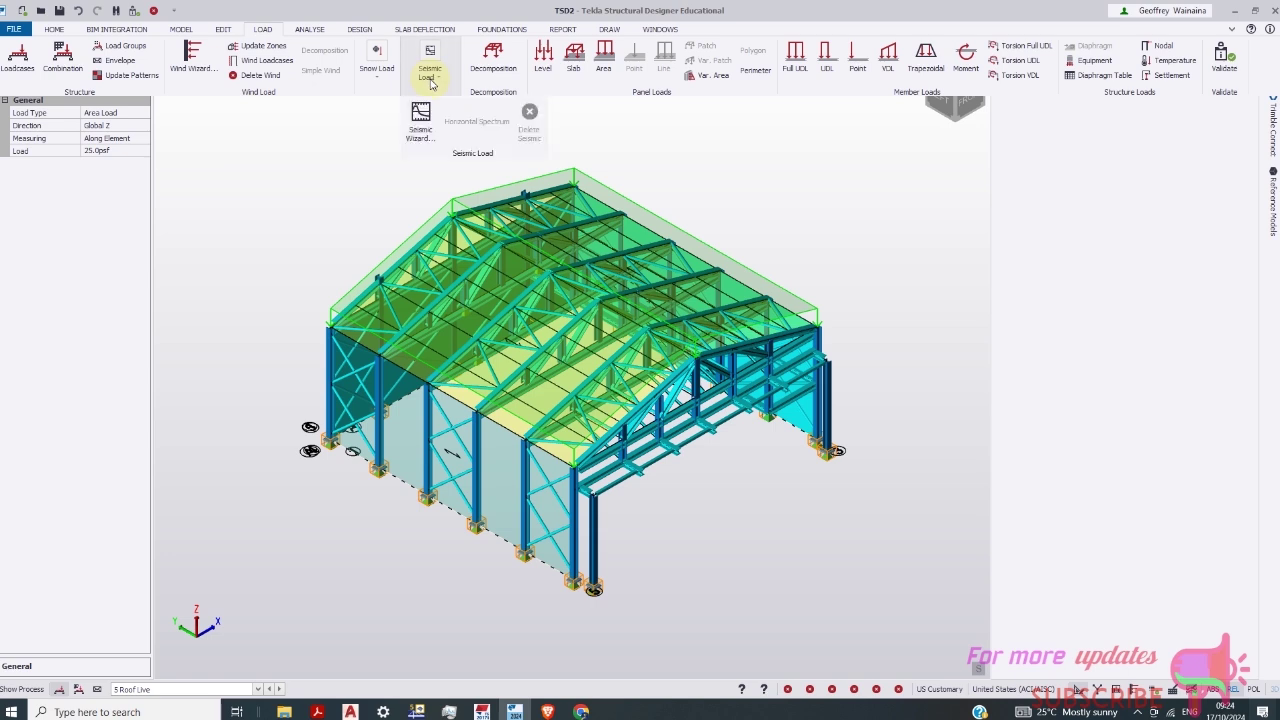
click(420, 133)
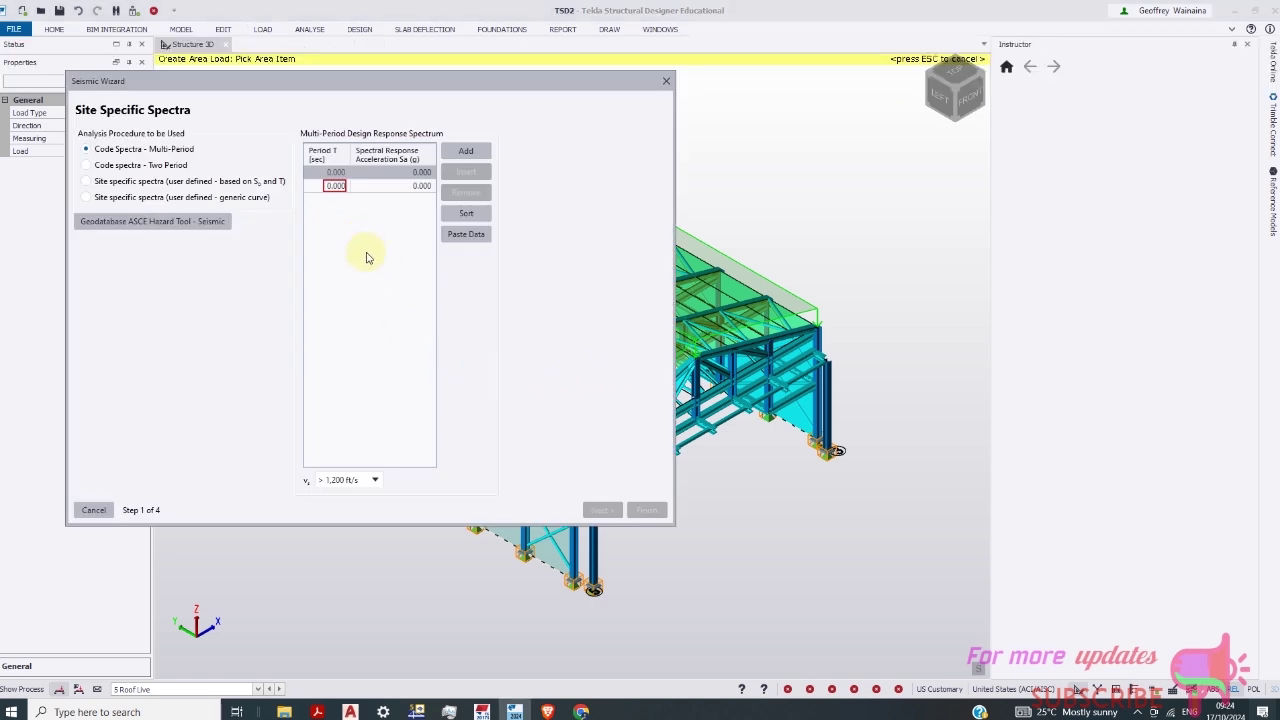
click(337, 186)
text(3)
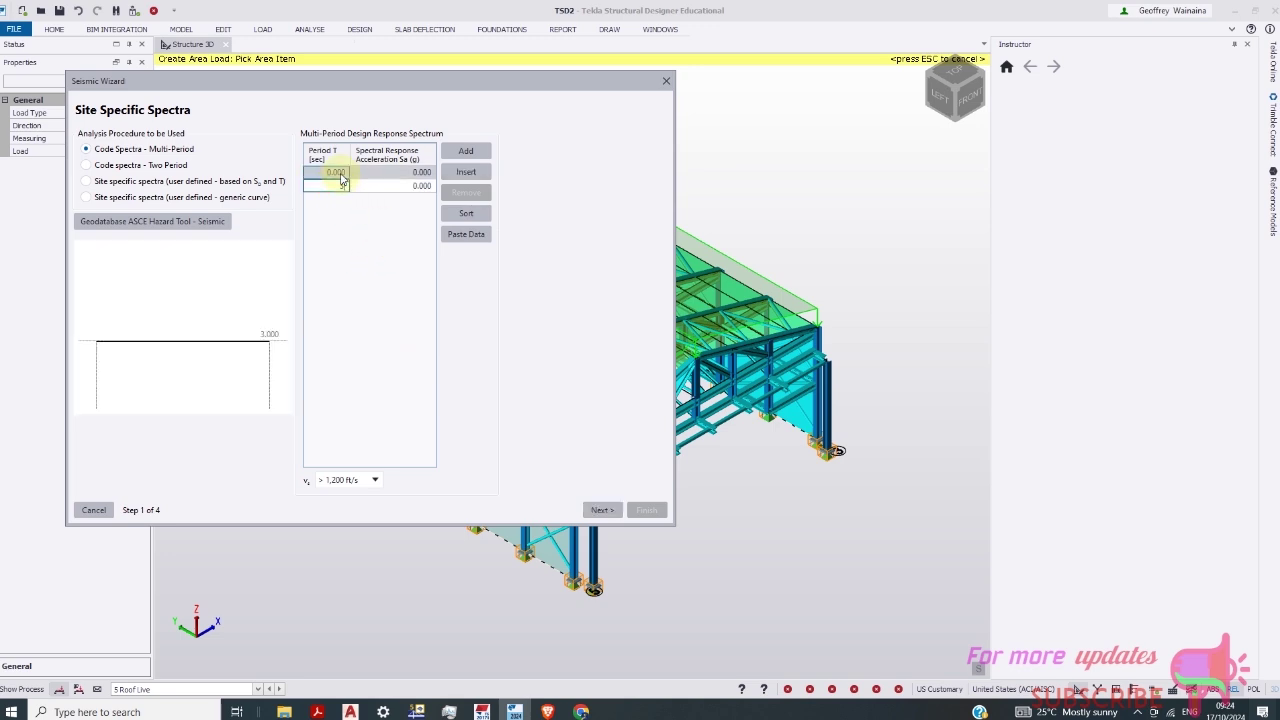
click(429, 190)
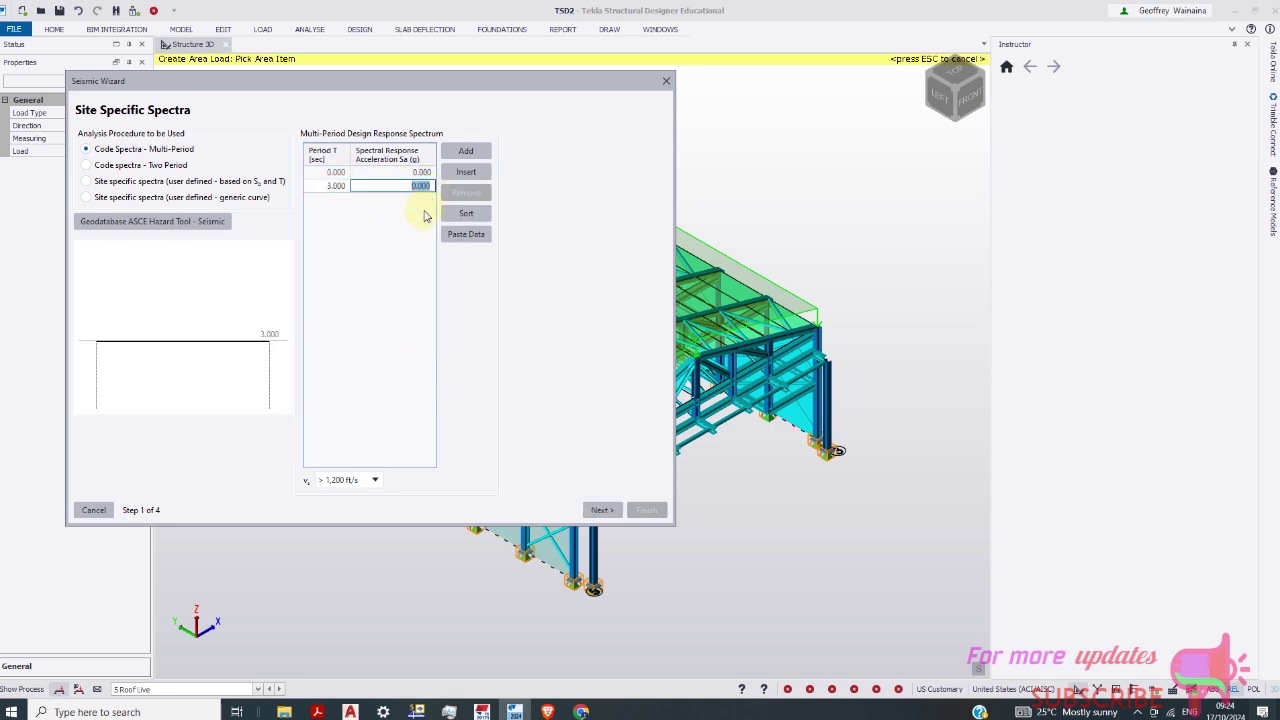
click(601, 510)
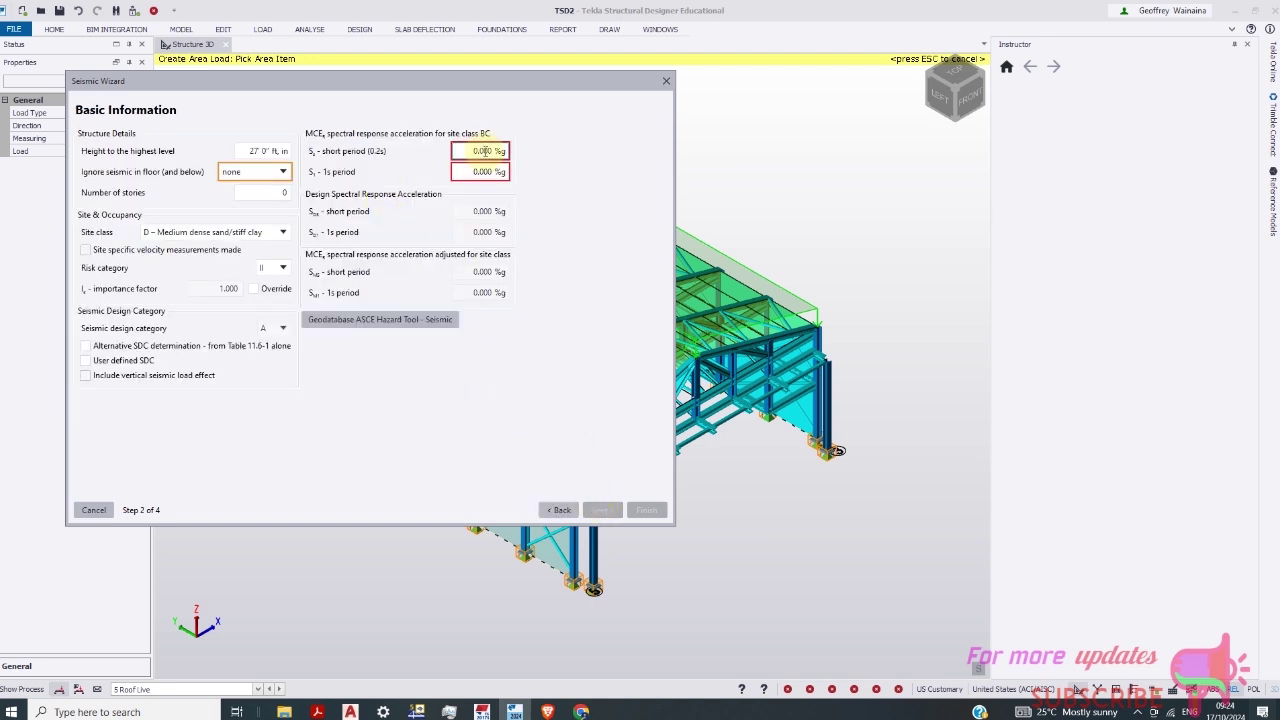
Enter Ss 1 %g and S1 5 %g, with no storeys ignored
drag(489, 151, 456, 153)
text(1)
click(490, 172)
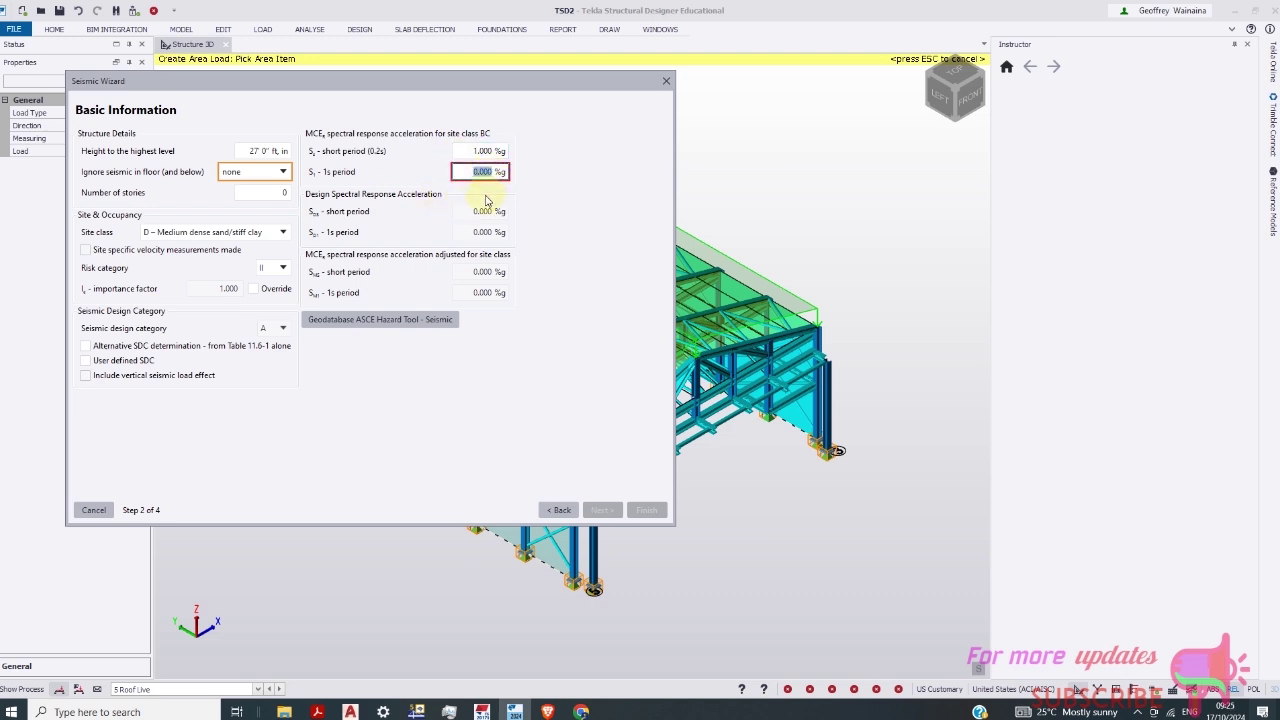
text(5)
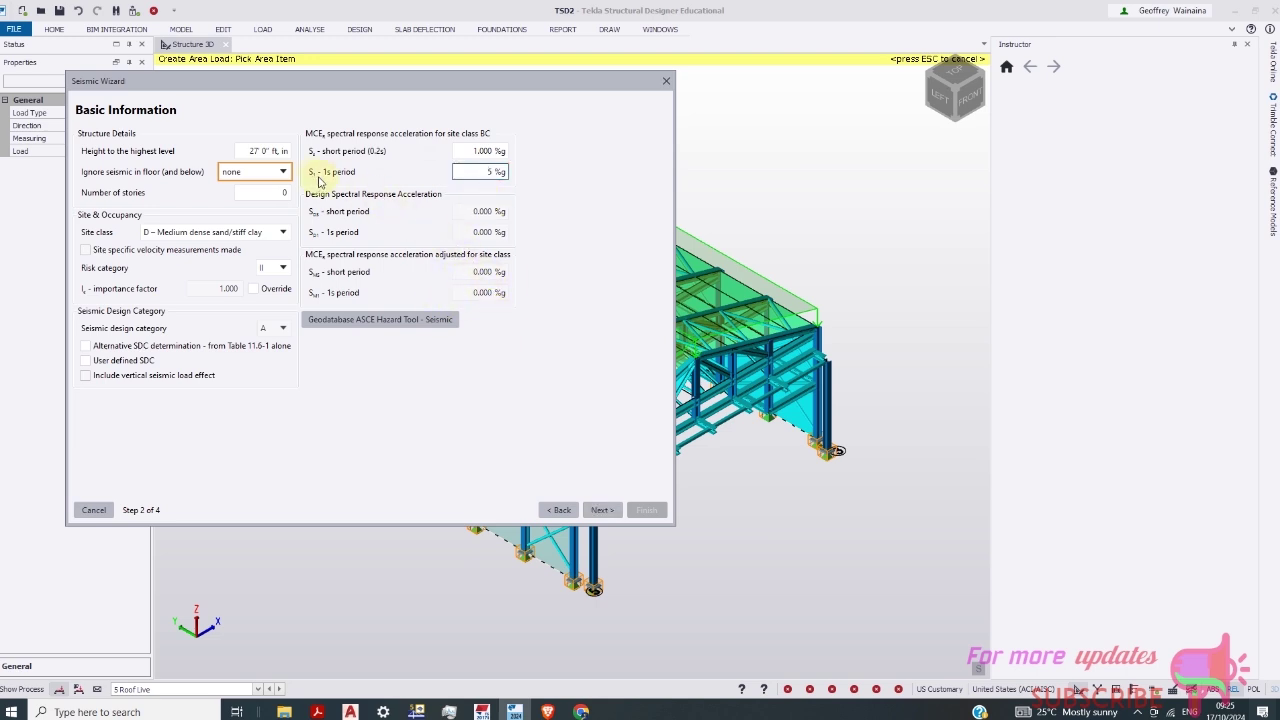
click(285, 174)
click(285, 174)
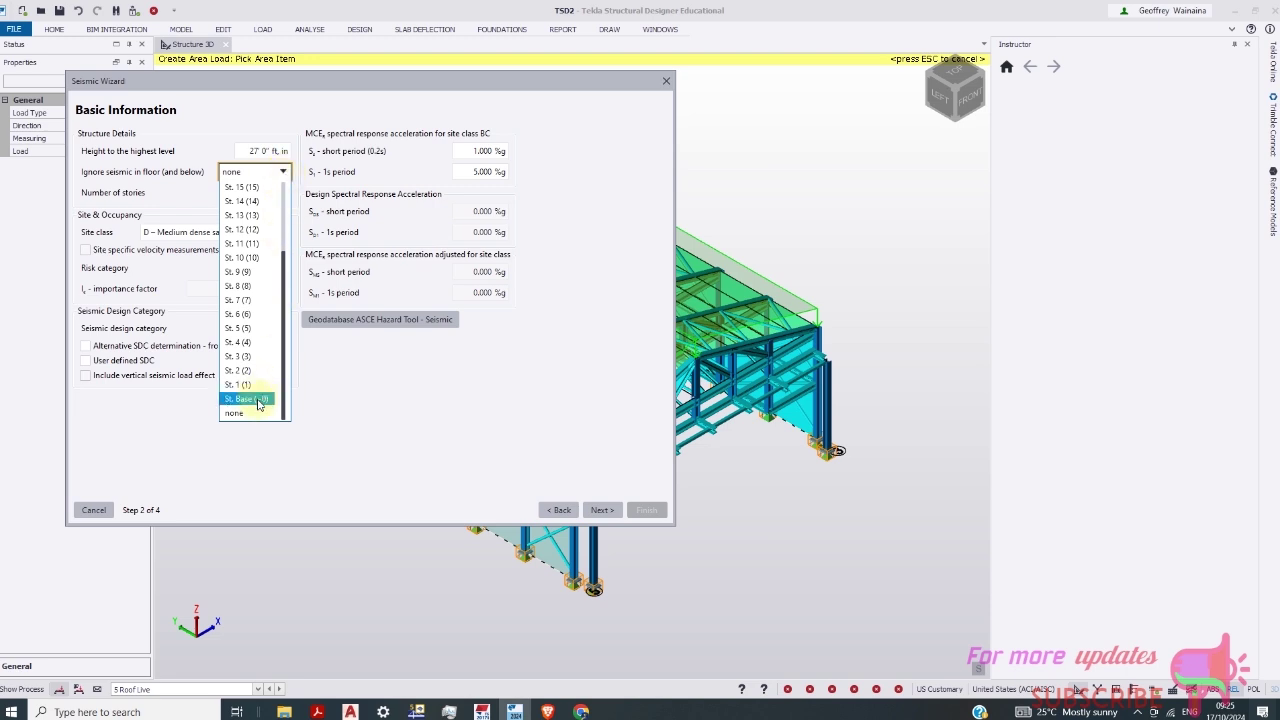
click(257, 400)
click(601, 510)
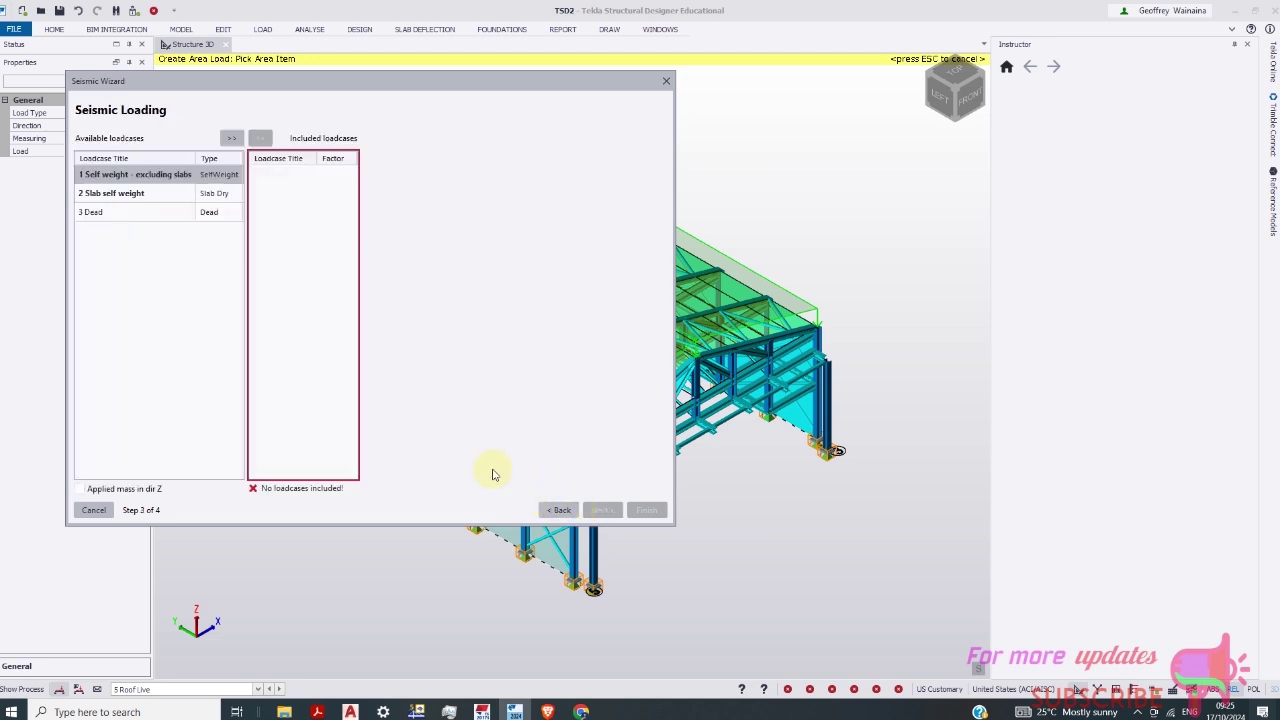
Use self weight excluding slabs as seismic mass, finish, and generate combinations
click(224, 216)
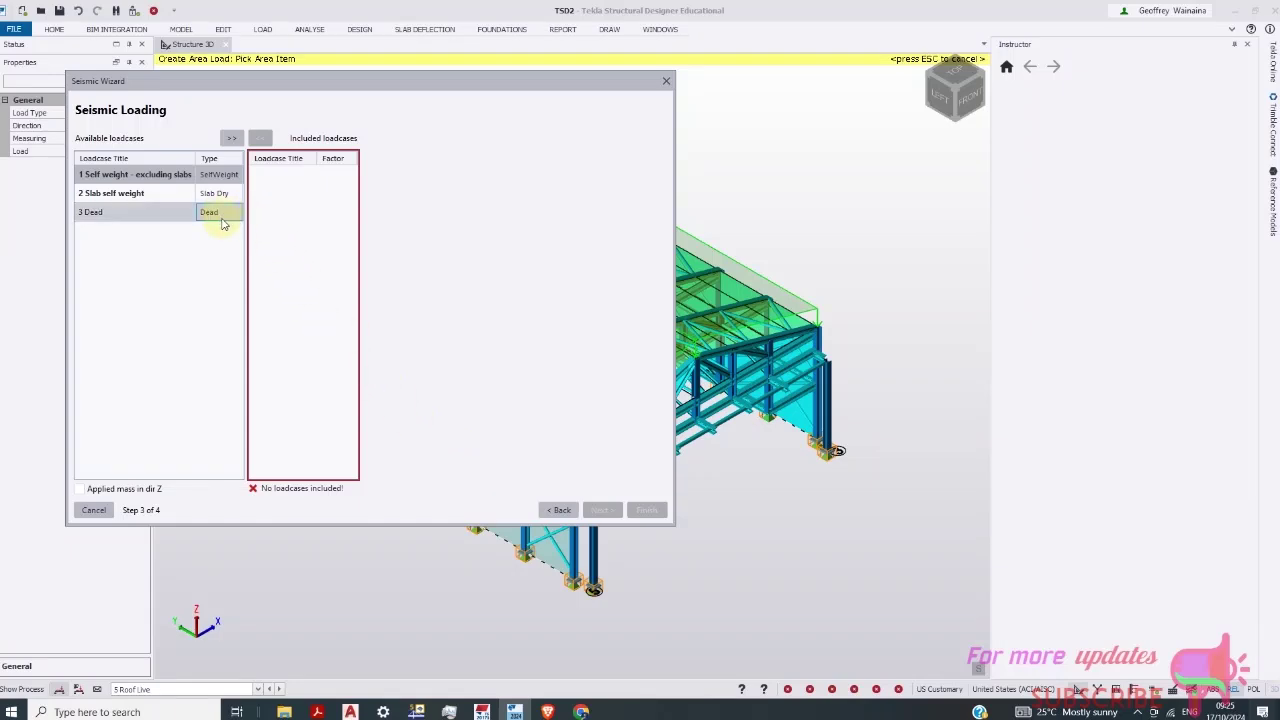
click(231, 137)
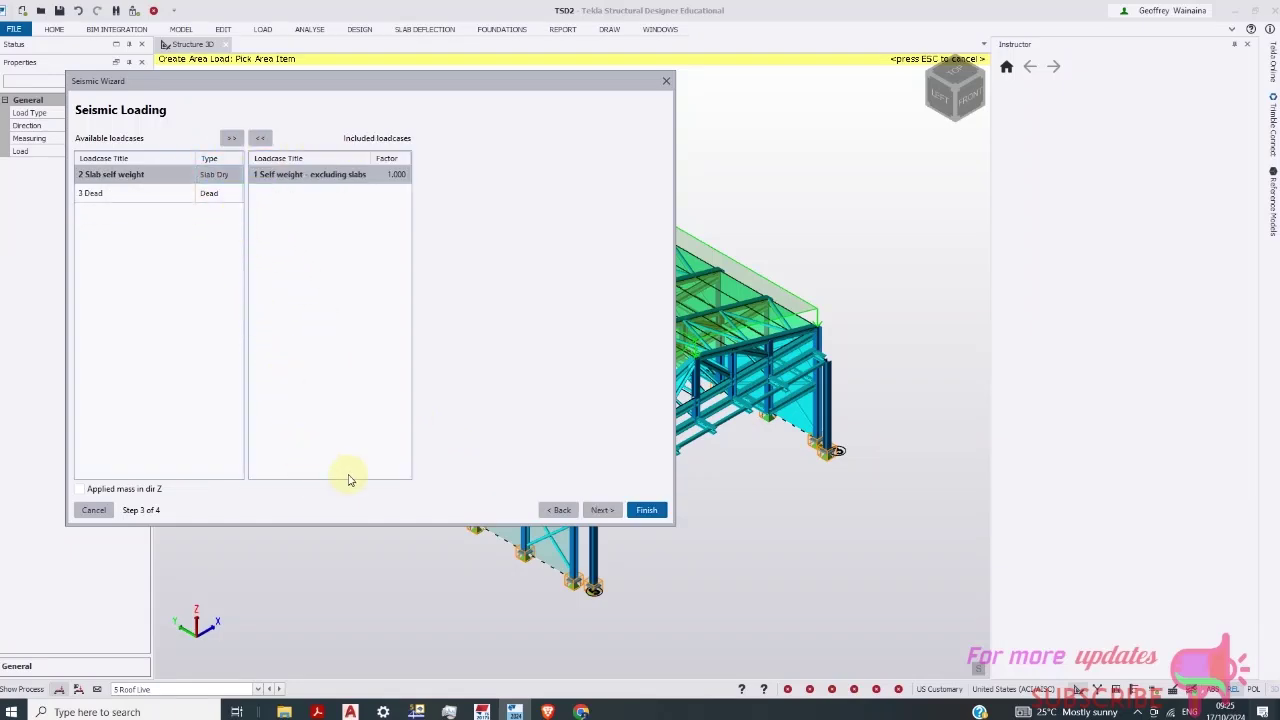
click(646, 510)
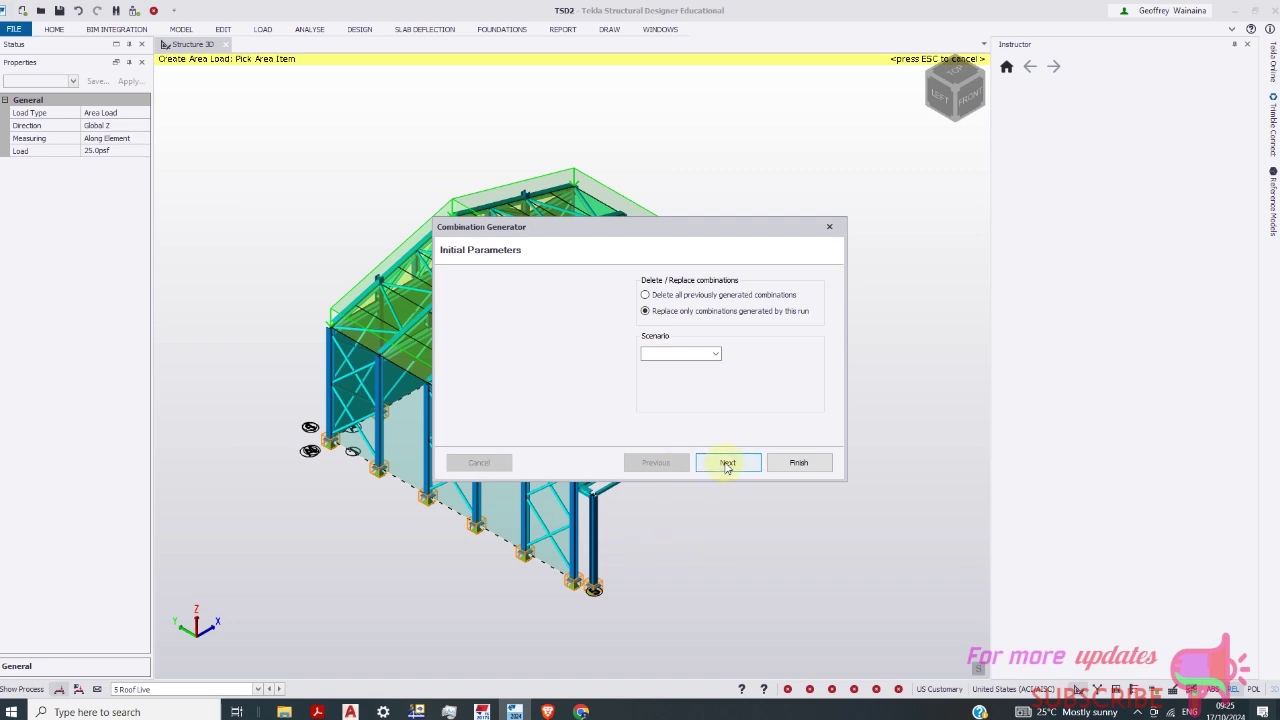
click(799, 463)
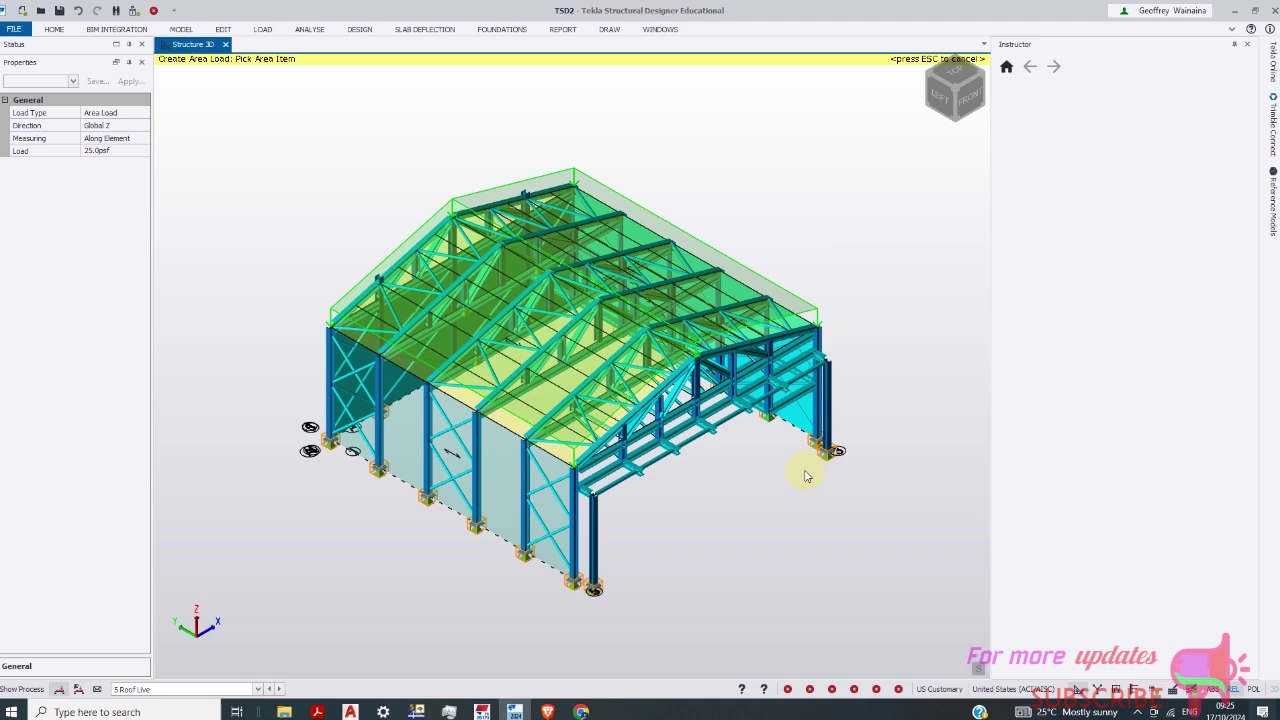
Run Analyse All (Static), then Design Steel (Gravity) on the hangar model
click(306, 36)
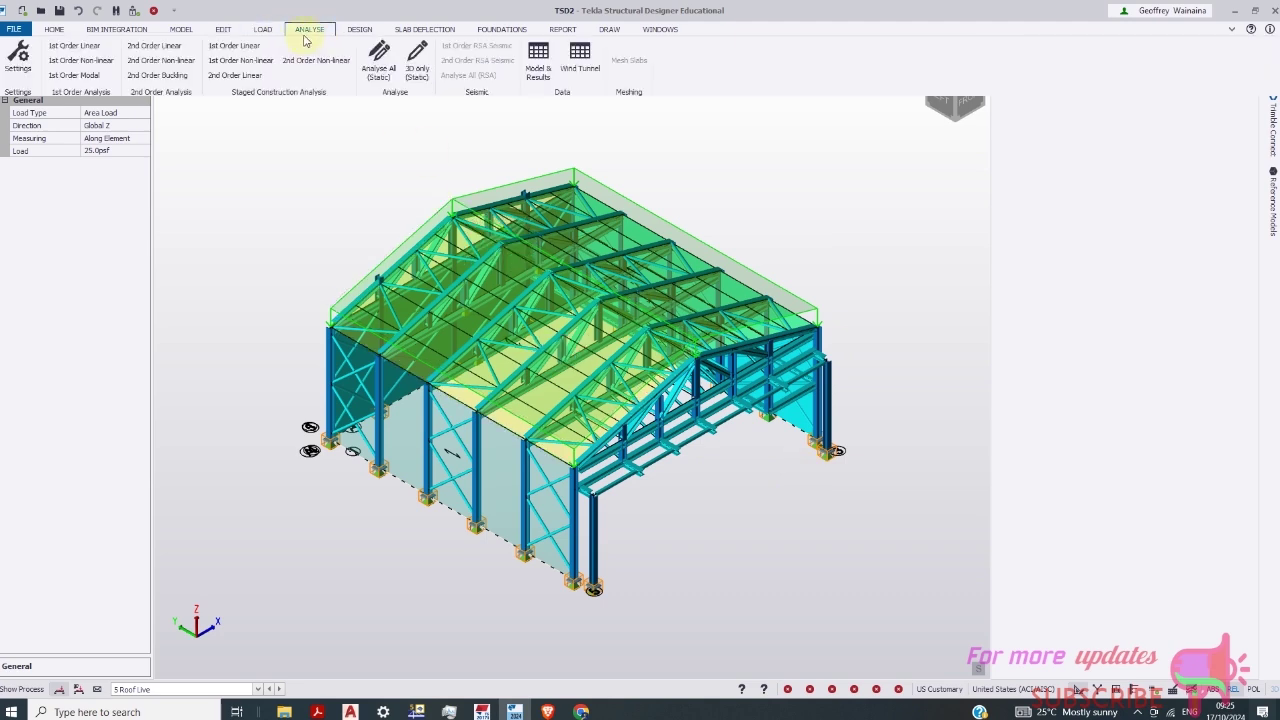
click(381, 72)
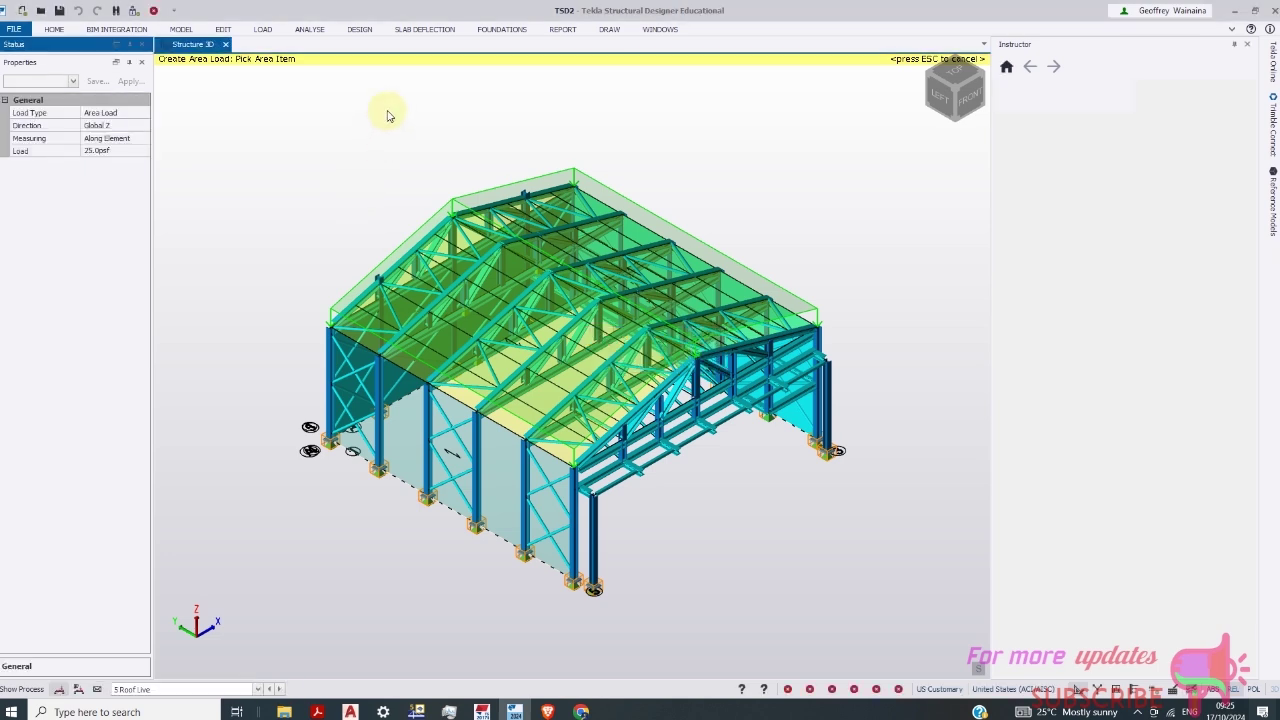
click(360, 29)
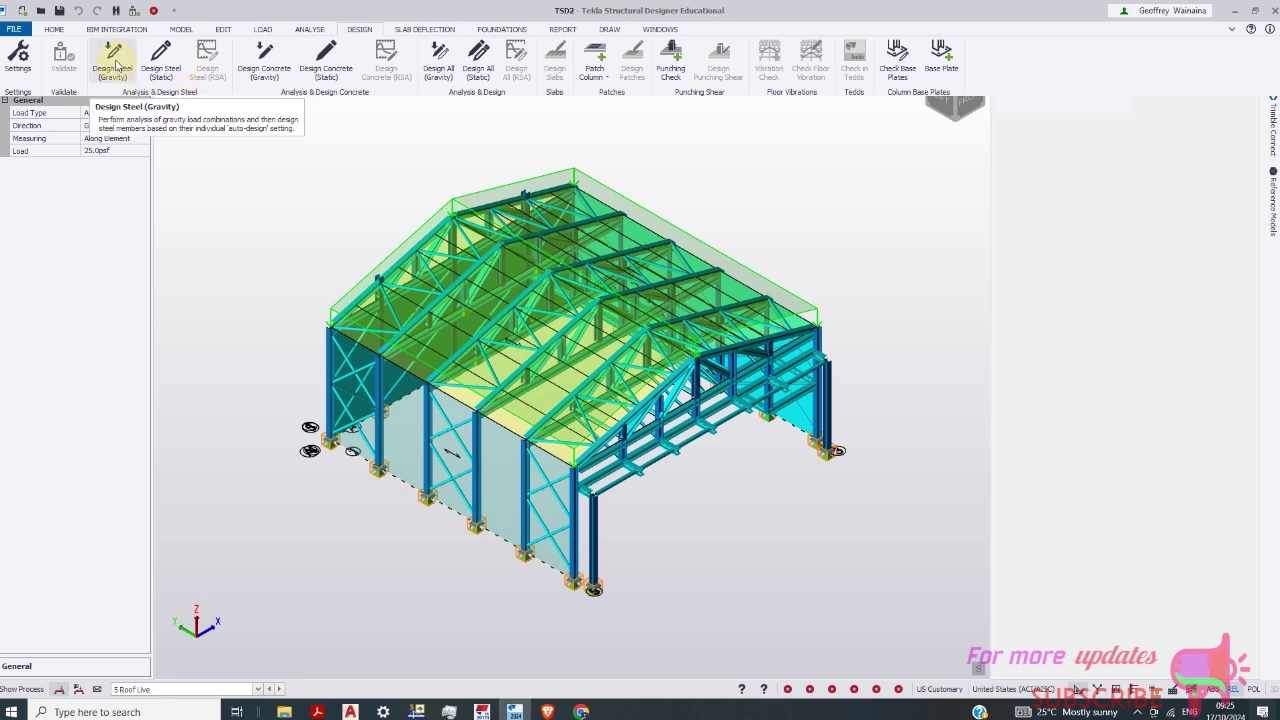
click(190, 160)
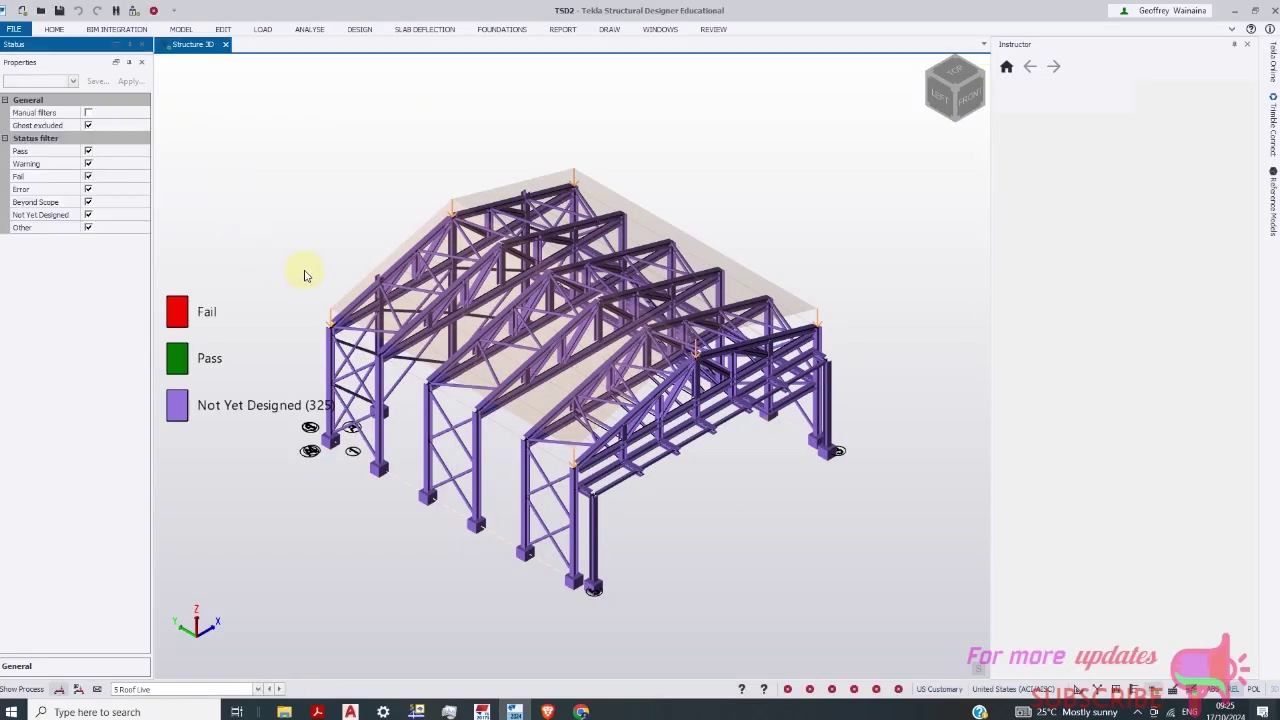
Select the left gable roof beam and add five more top chords across the left bays
mouse_move(360, 304)
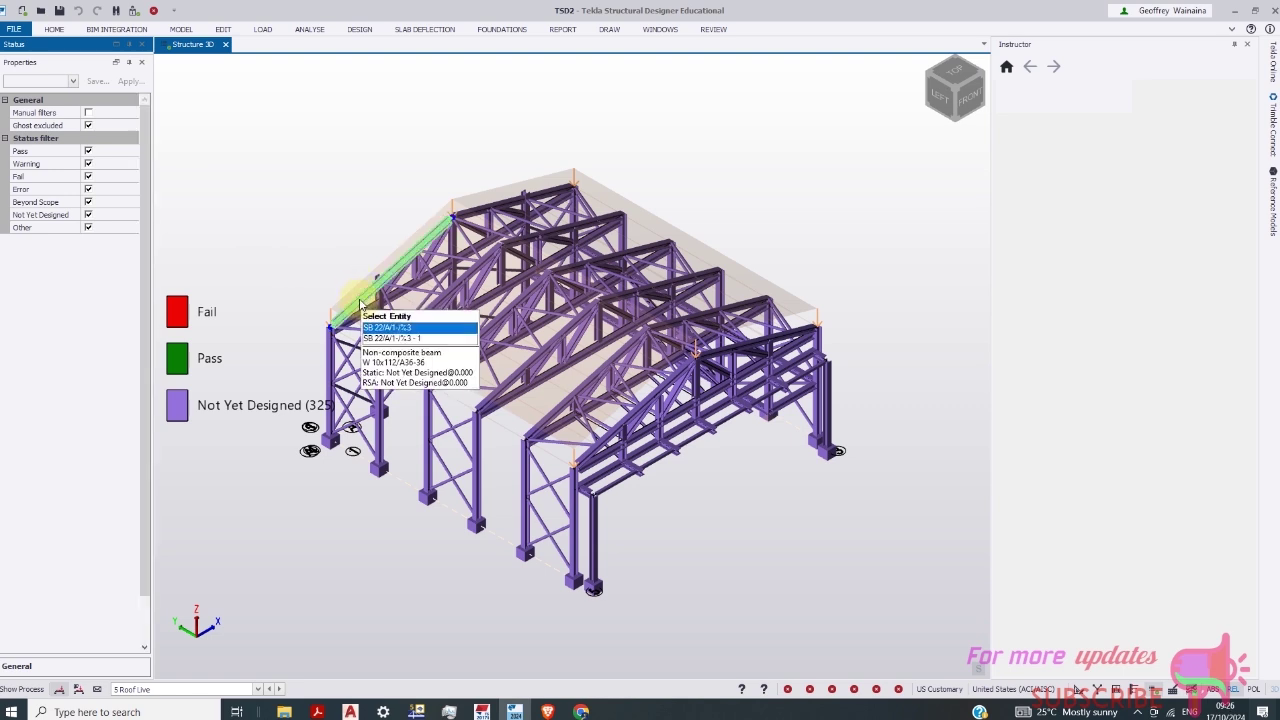
click(360, 304)
mouse_move(337, 395)
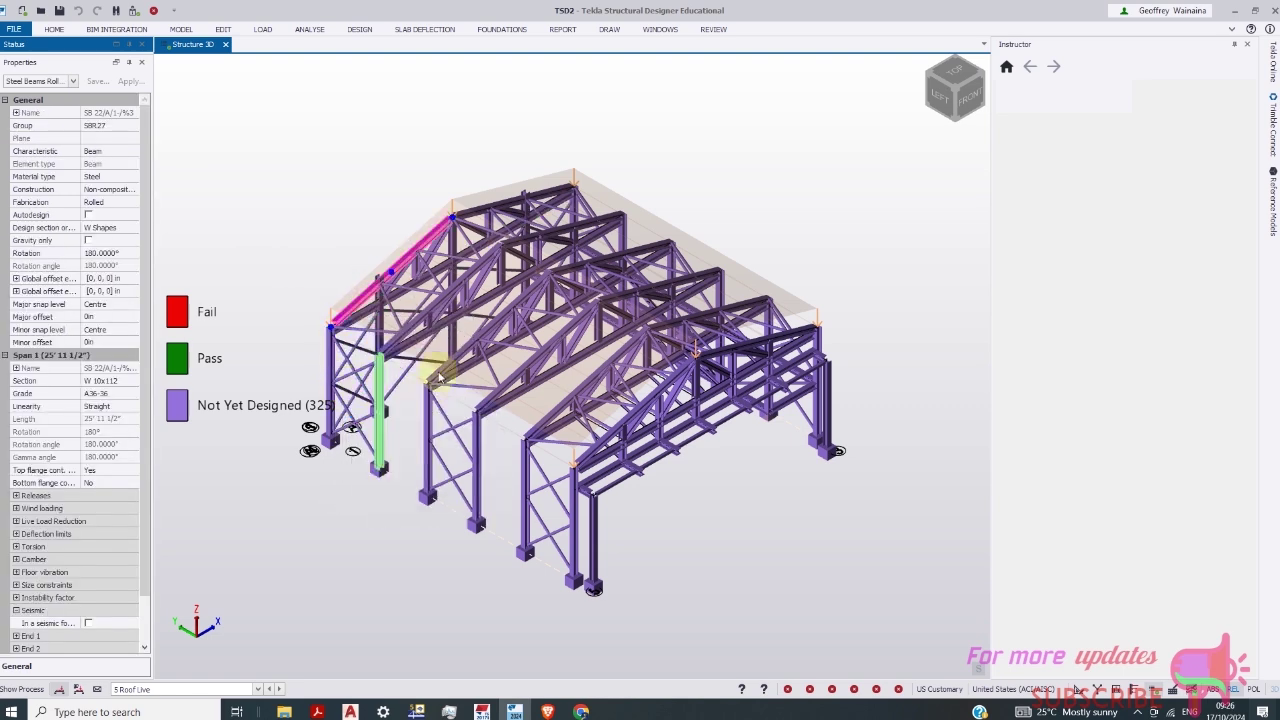
click(455, 302)
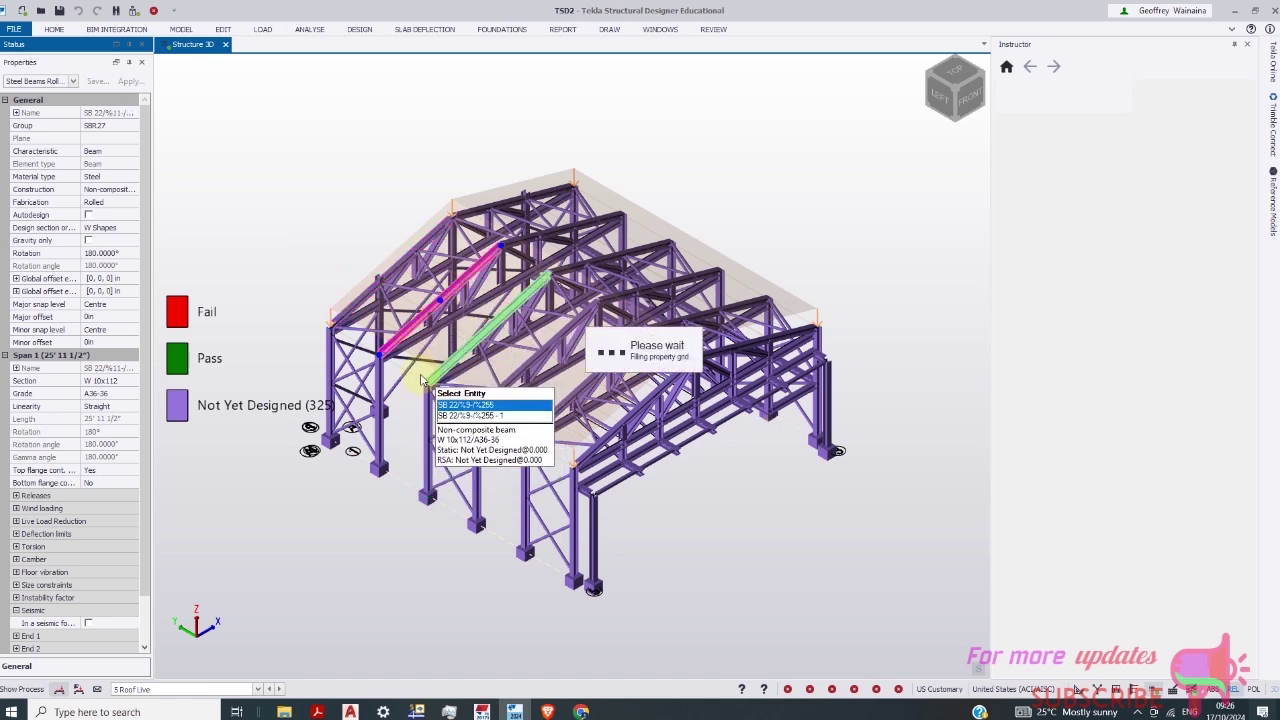
click(427, 340)
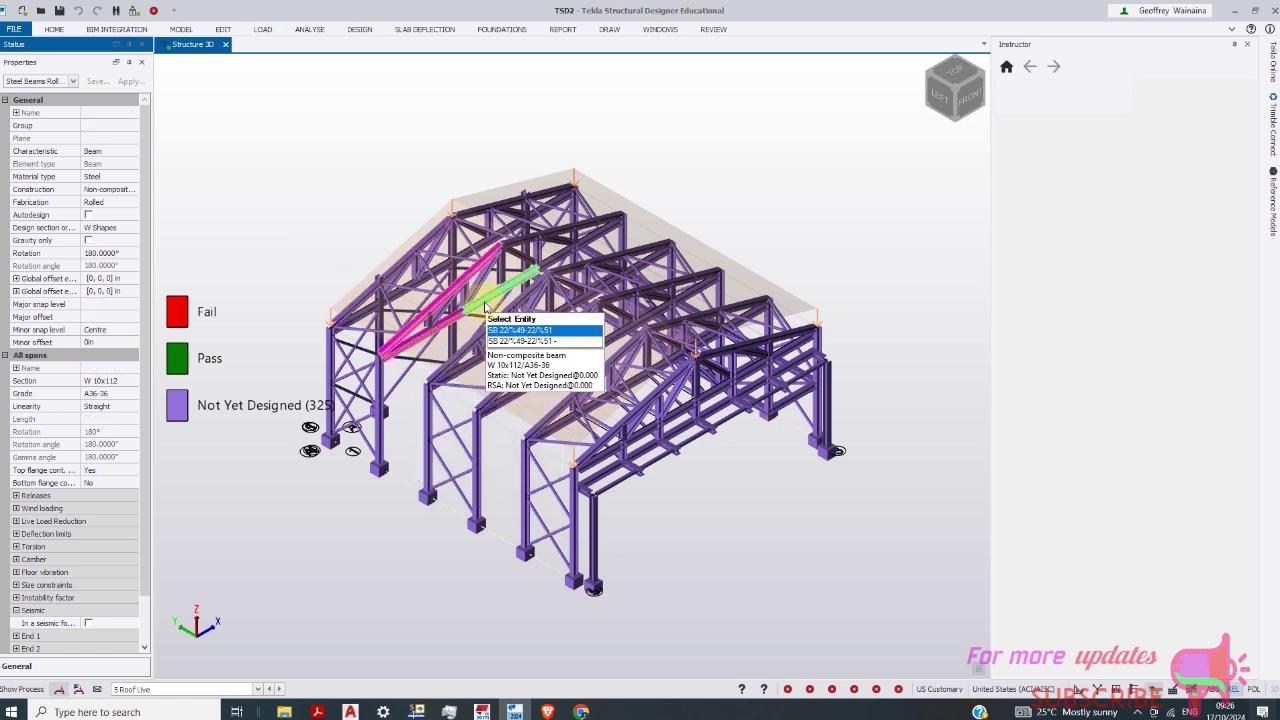
click(570, 265)
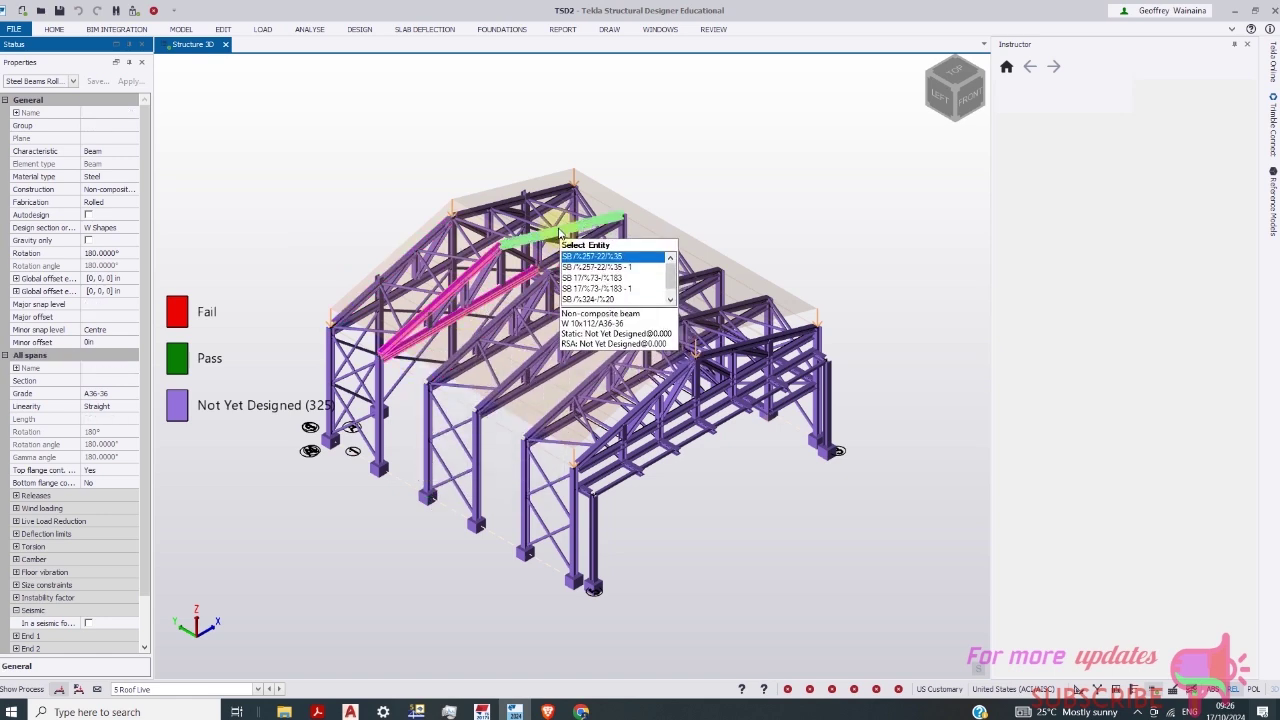
click(517, 205)
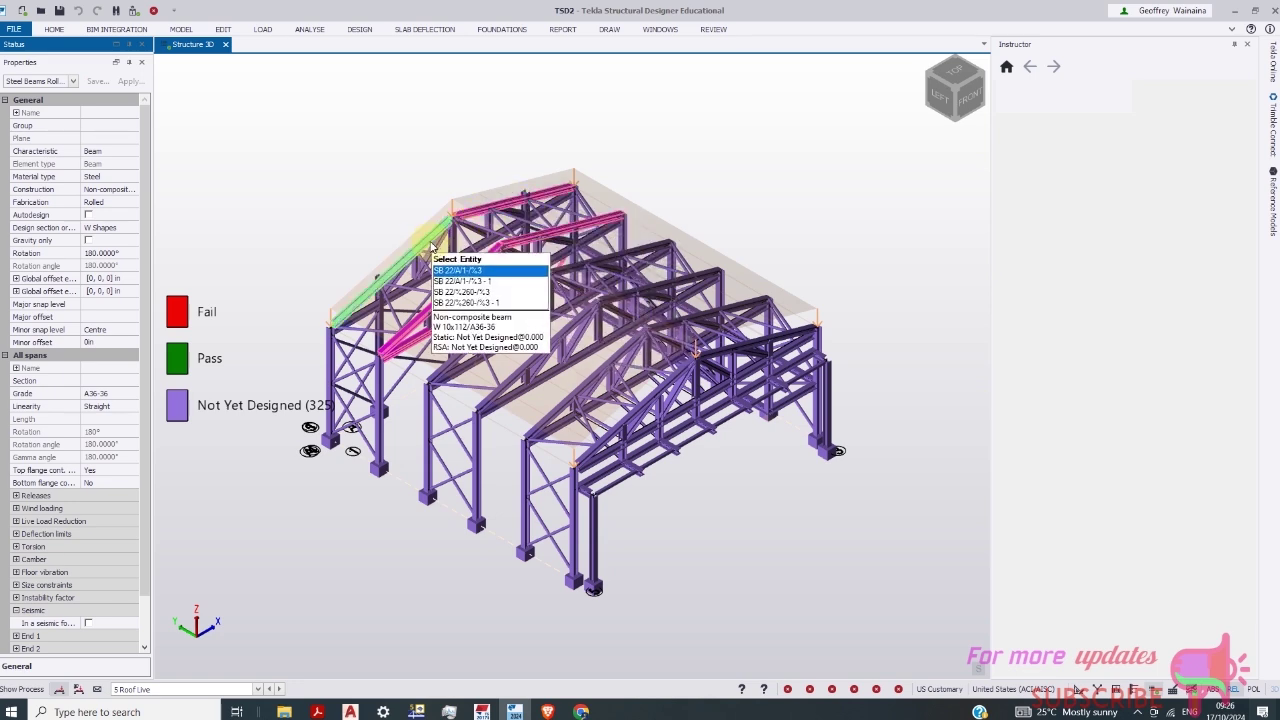
click(406, 302)
mouse_move(511, 343)
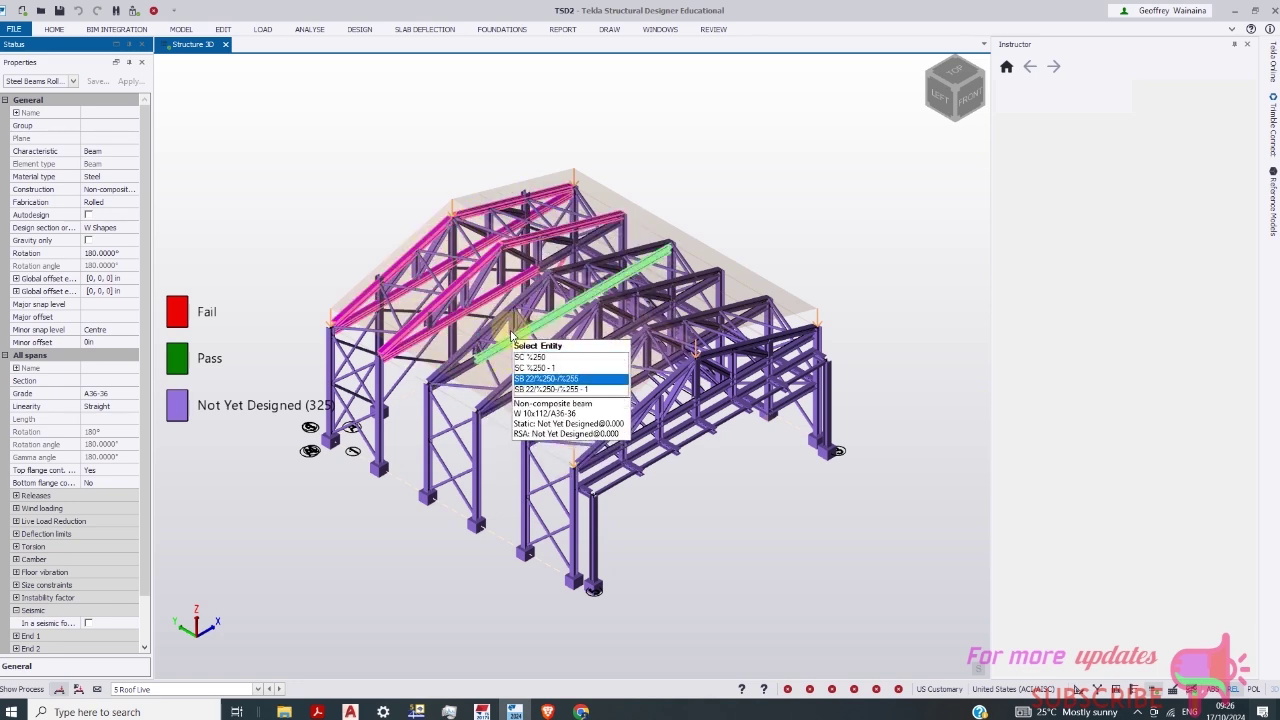
mouse_move(473, 370)
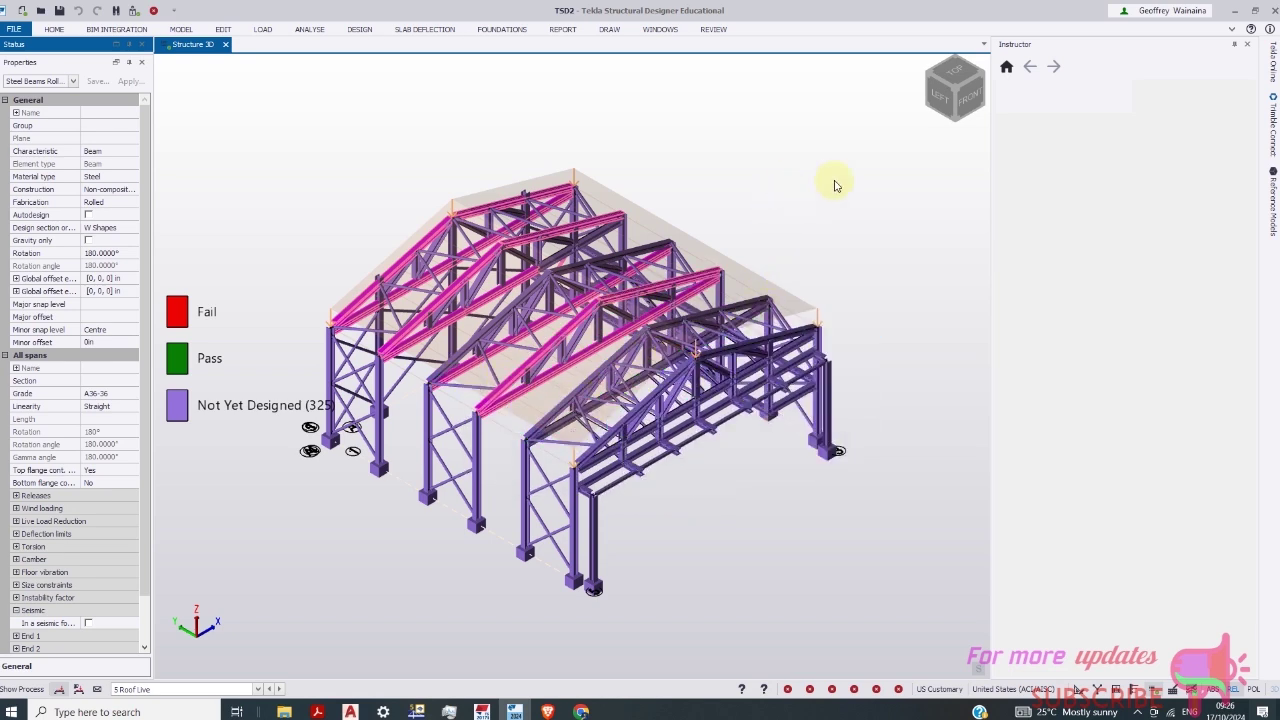
Window-select the frame and set it to Steel, Rolled fabrication, with Autodesign enabled
drag(862, 148, 260, 658)
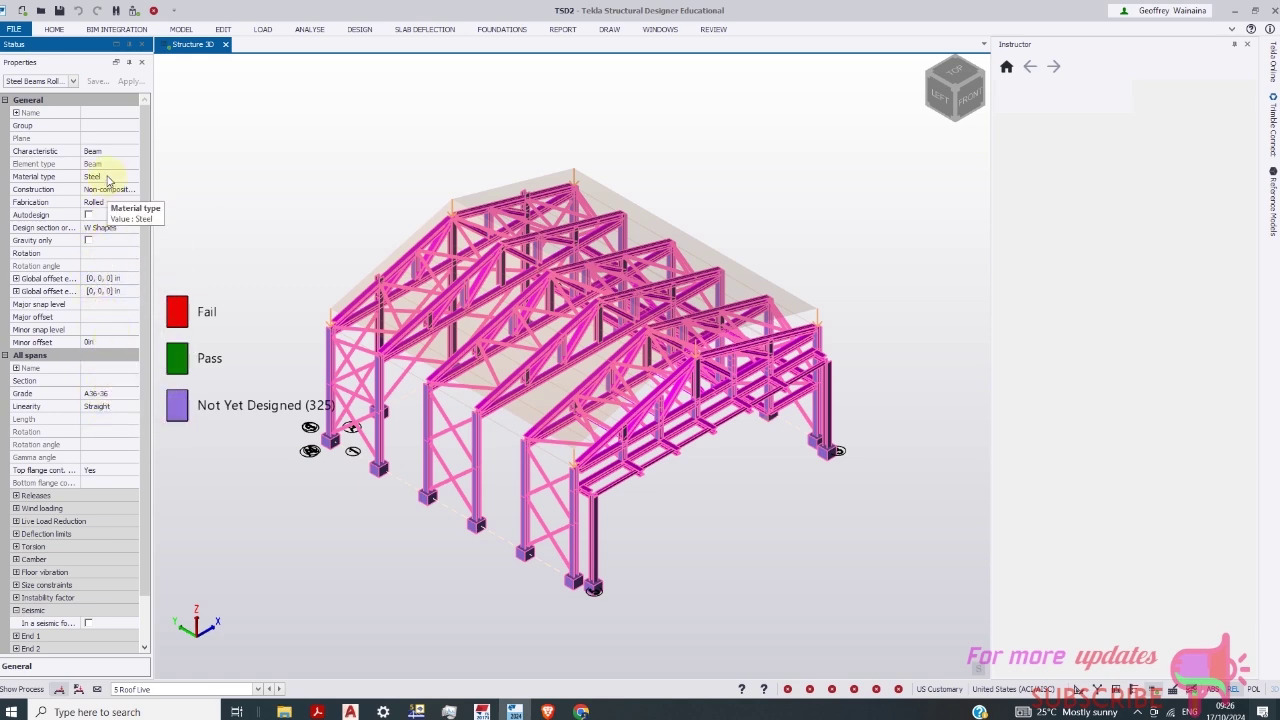
click(110, 179)
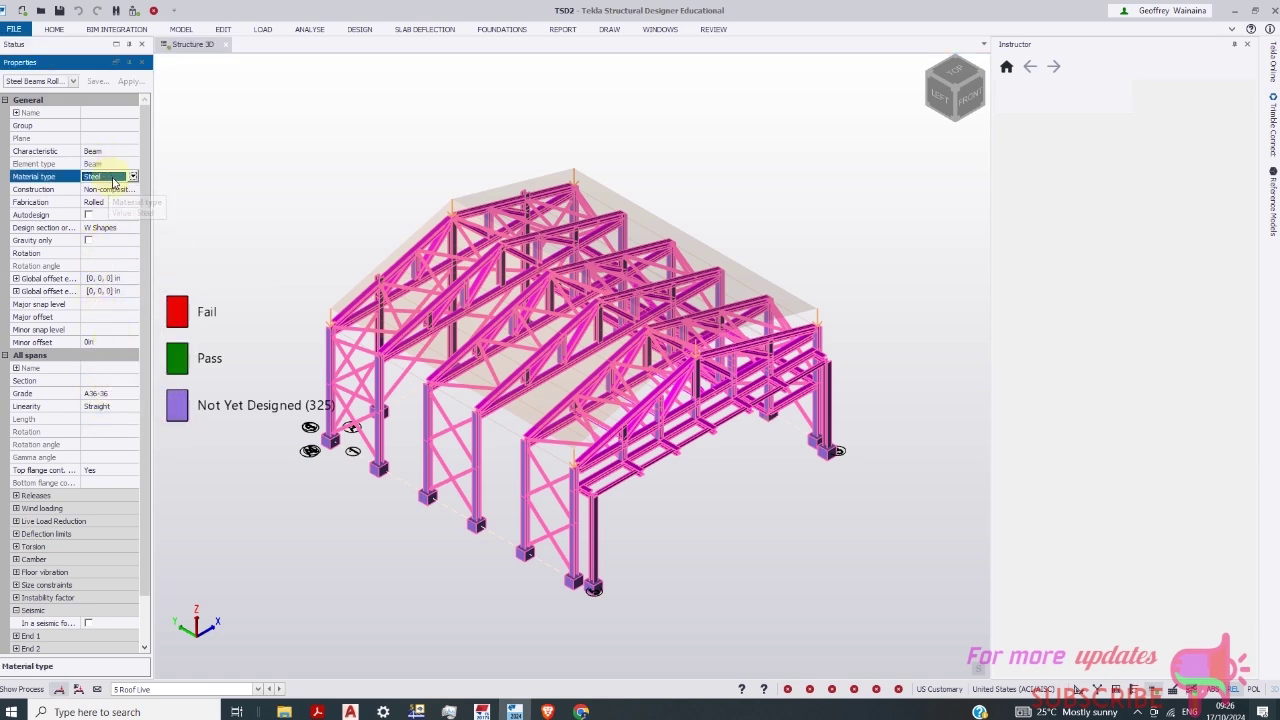
click(133, 177)
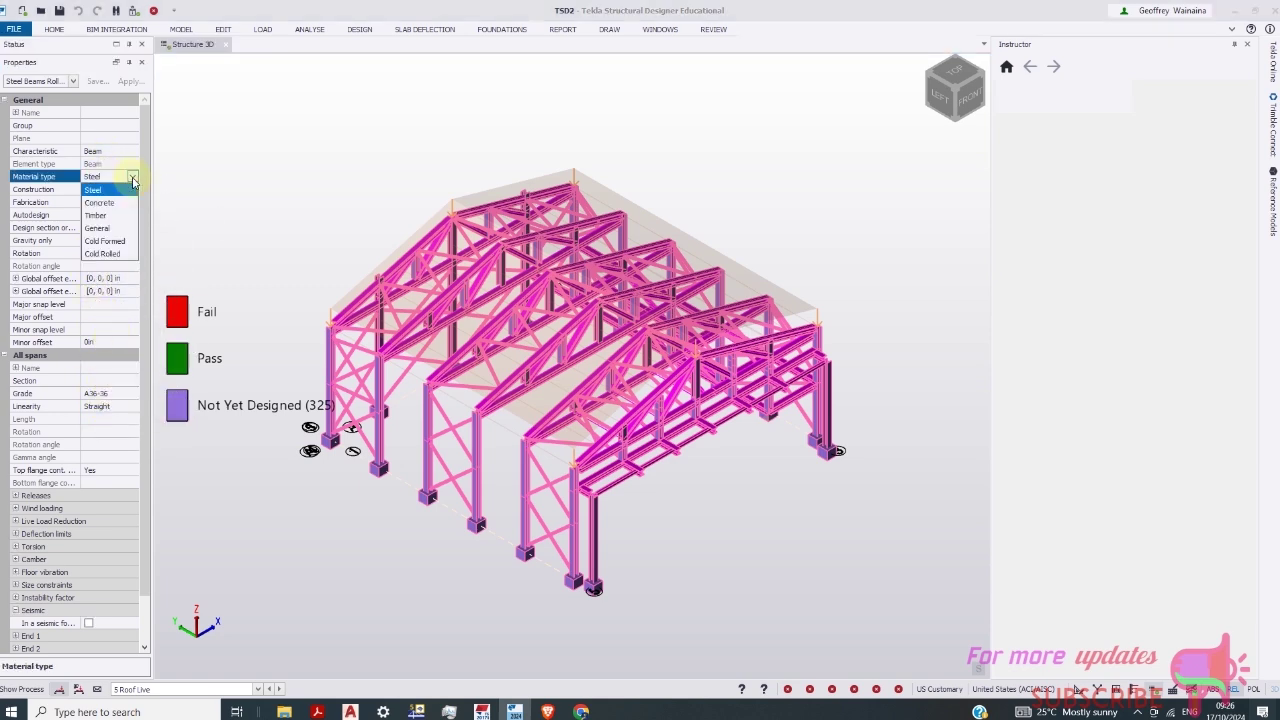
click(131, 189)
click(127, 203)
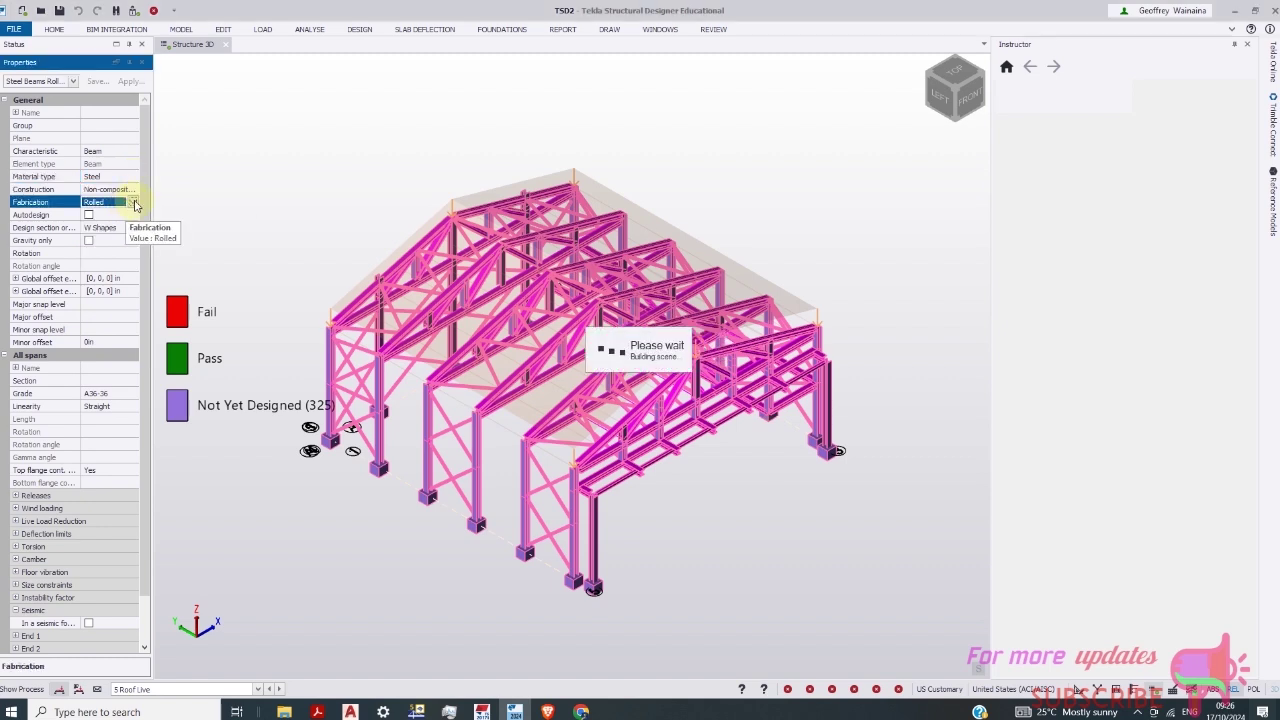
click(133, 203)
key(Down)
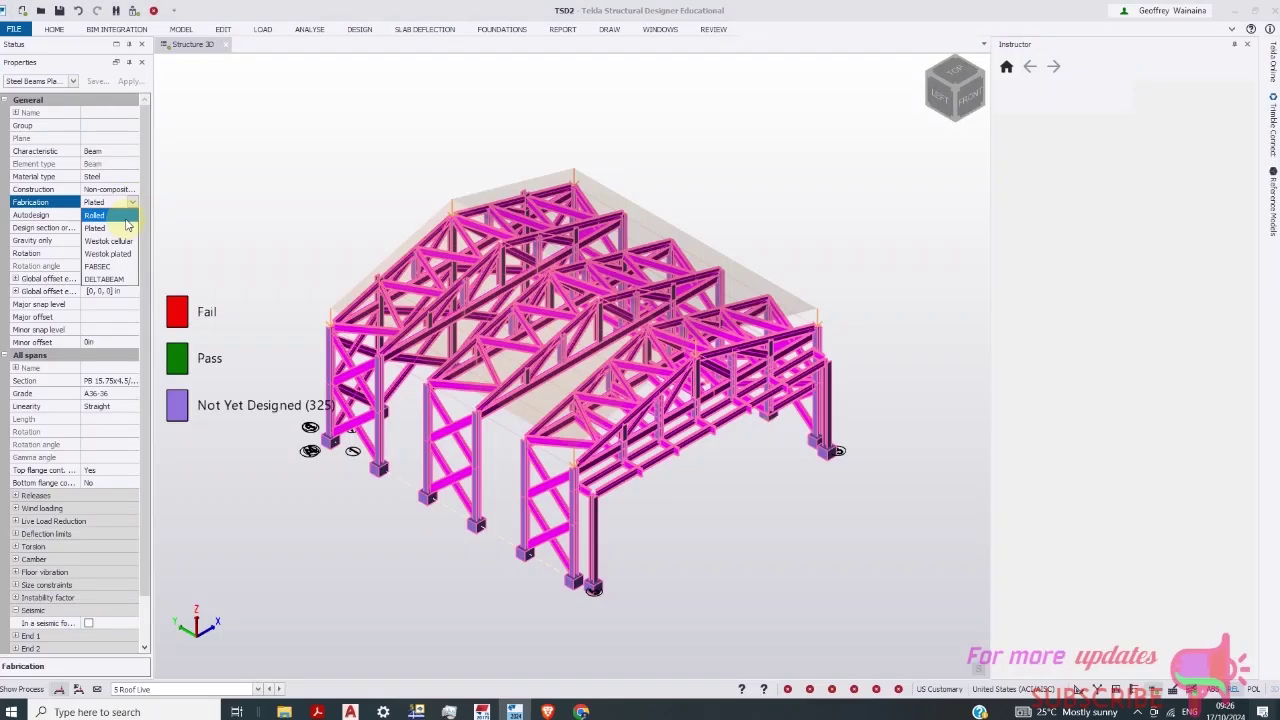
click(126, 225)
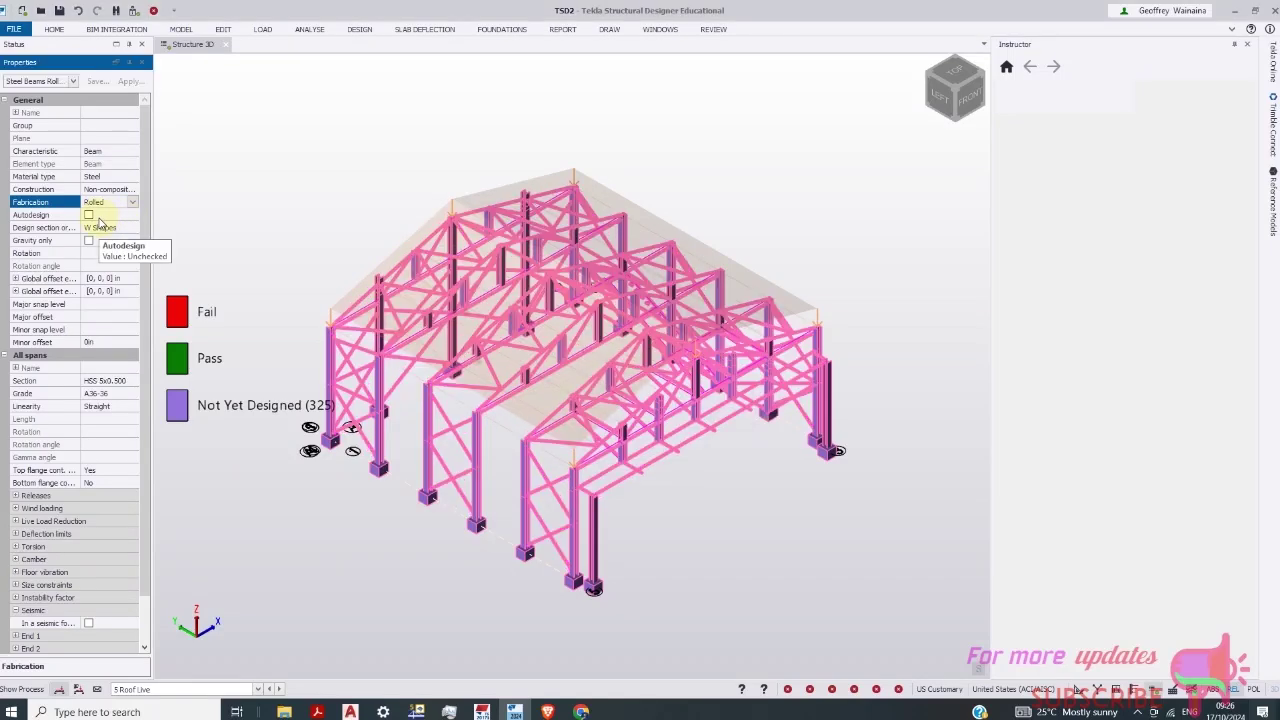
click(89, 216)
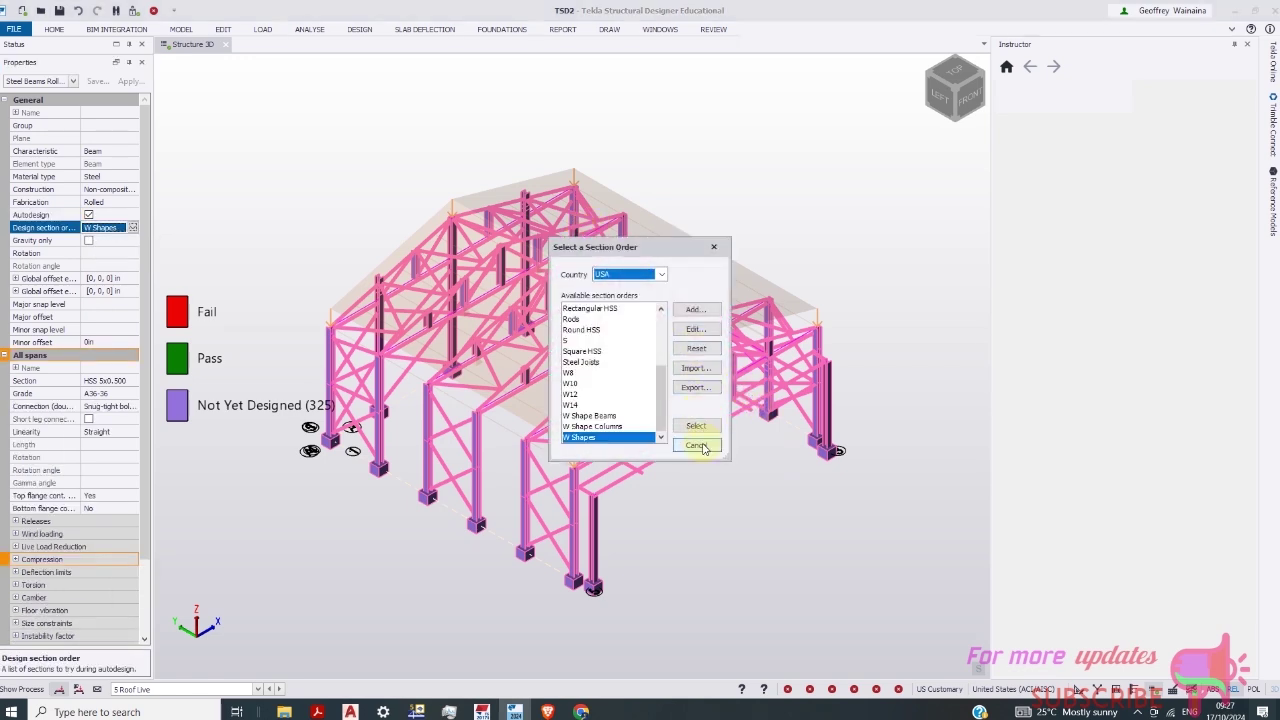
click(704, 450)
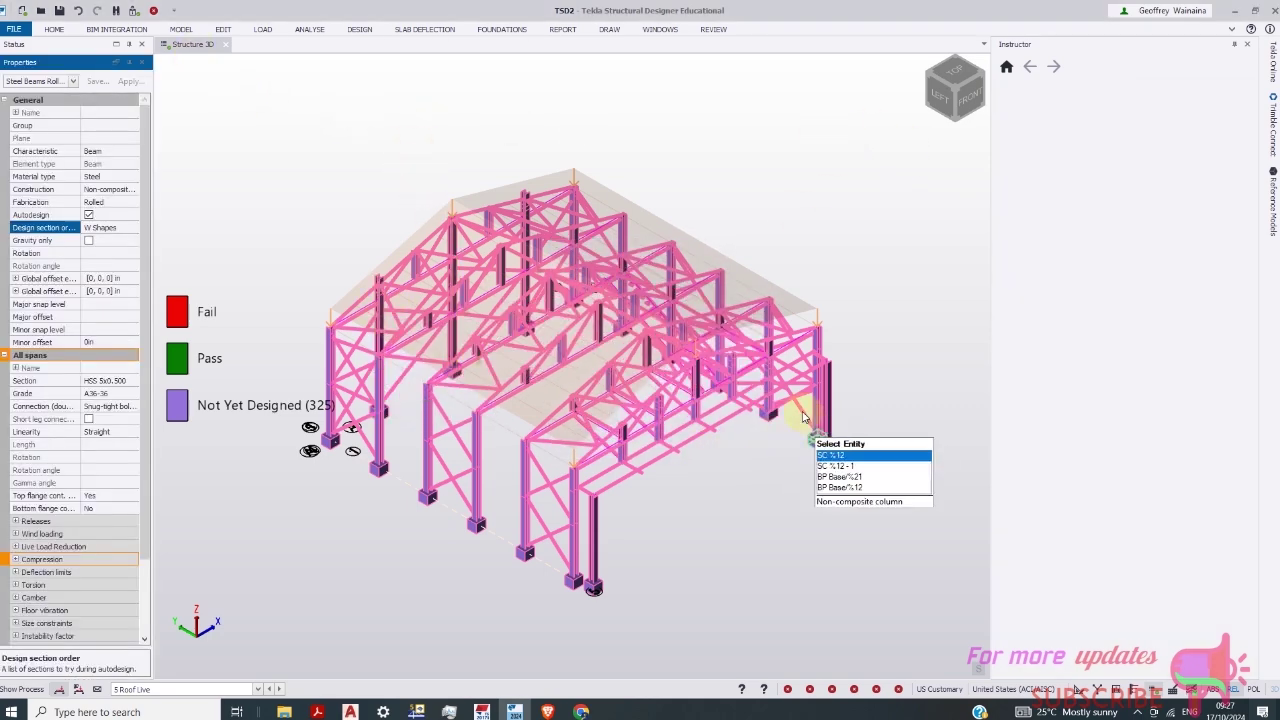
Reorient the hangar through front, front-right and isometric views, then zoom in
scroll(794, 406, up, 5)
click(967, 117)
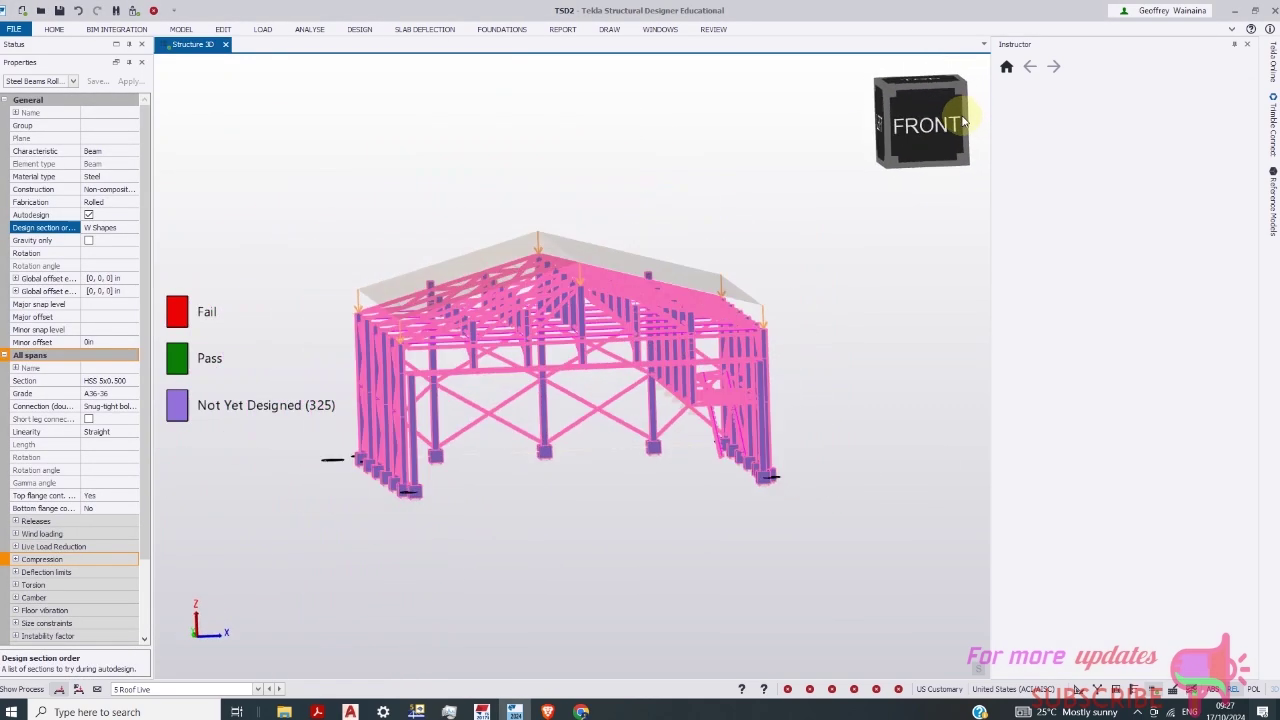
click(891, 157)
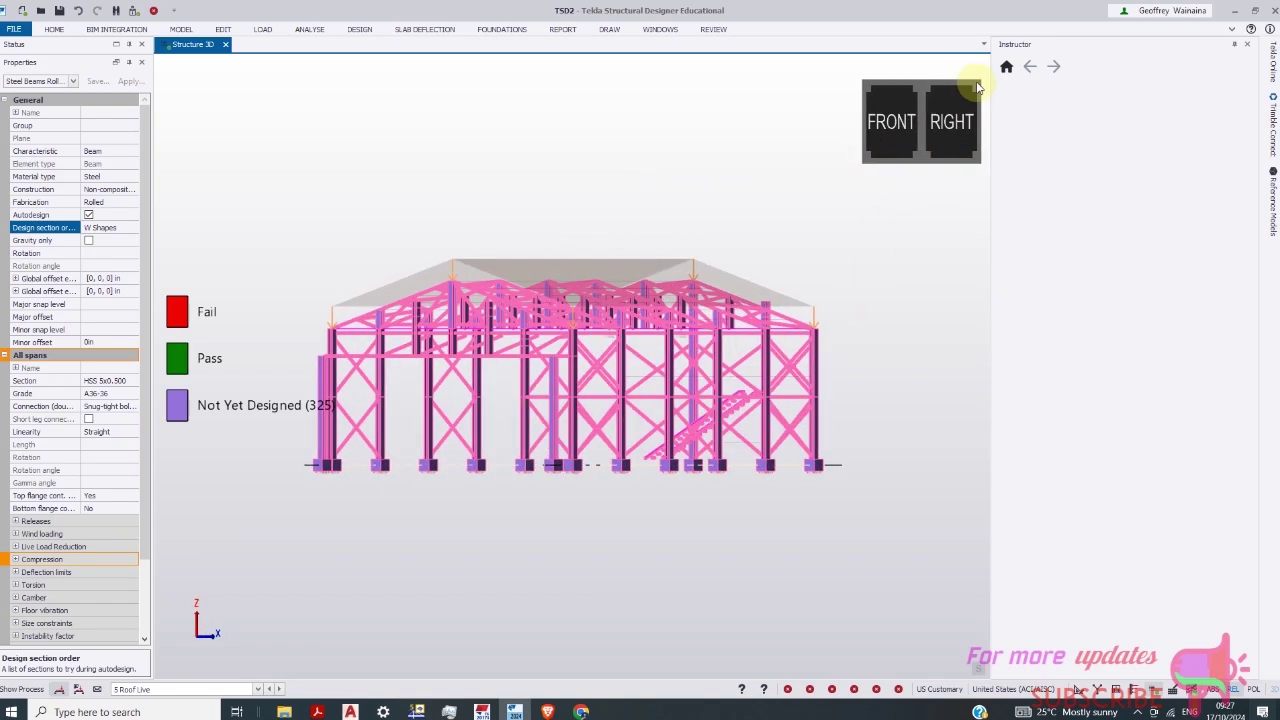
click(977, 92)
scroll(527, 503, up, 5)
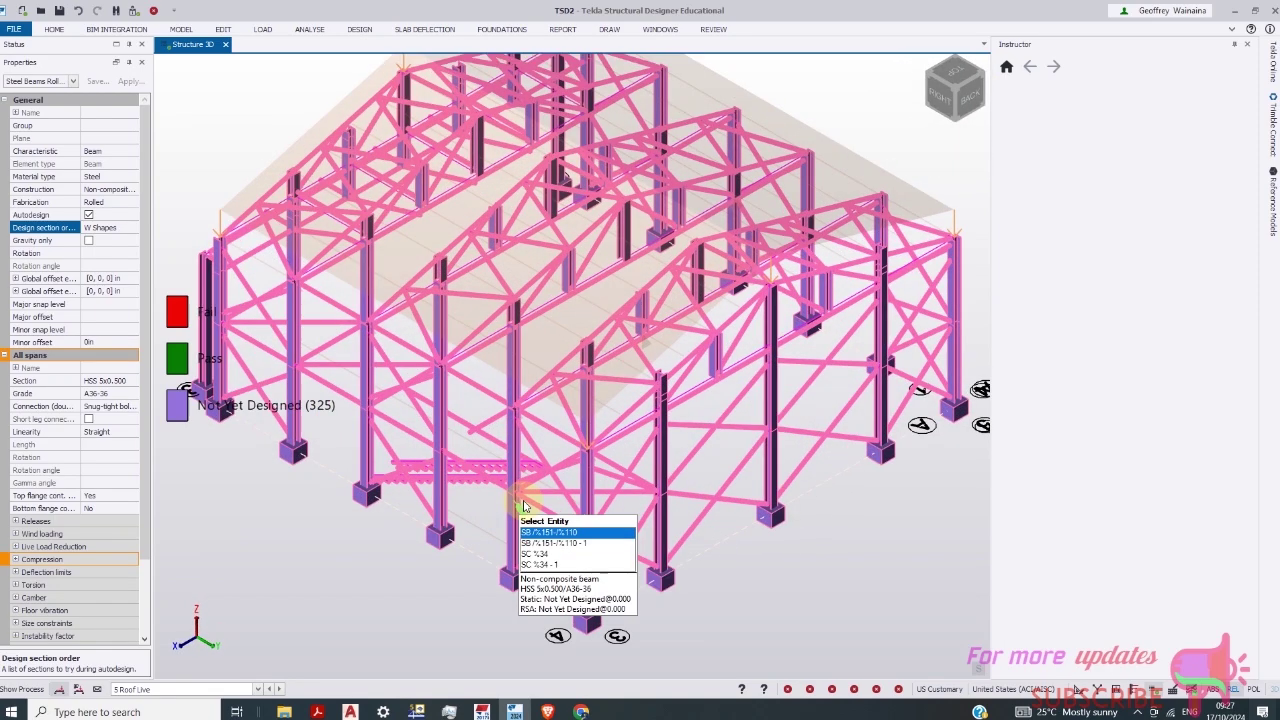
scroll(345, 383, up, 3)
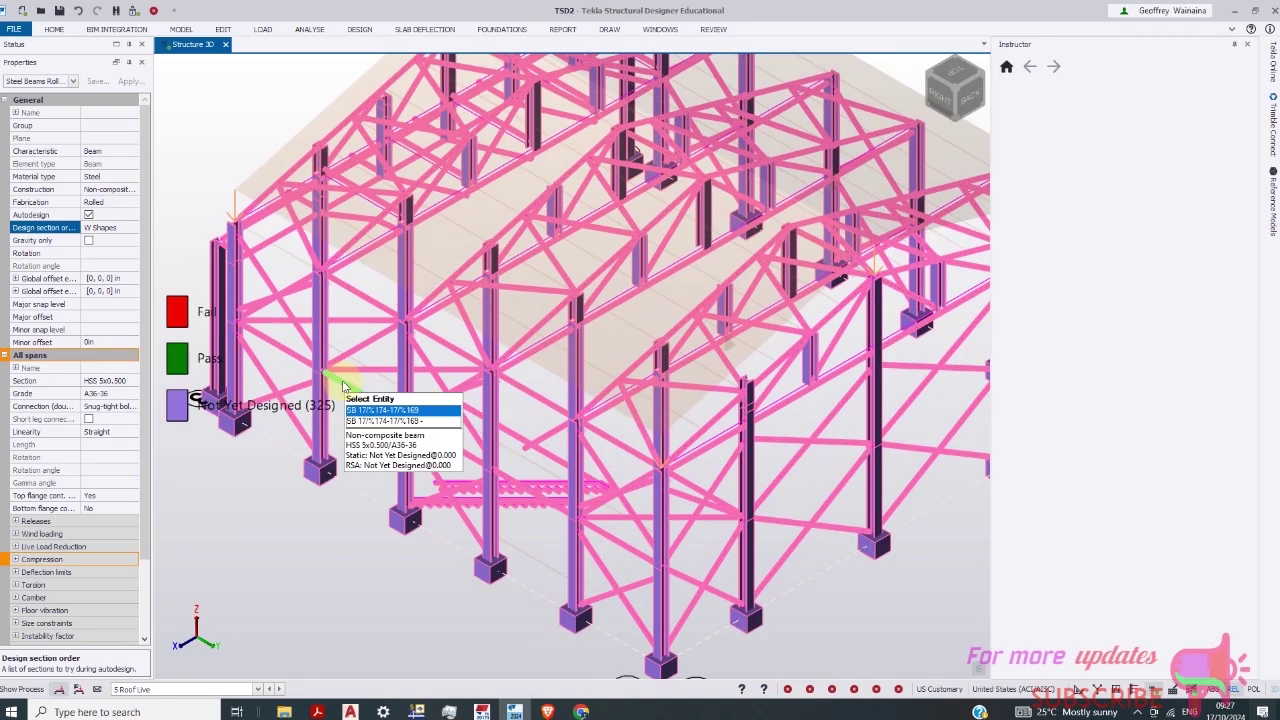
scroll(251, 72, down, 1)
click(263, 28)
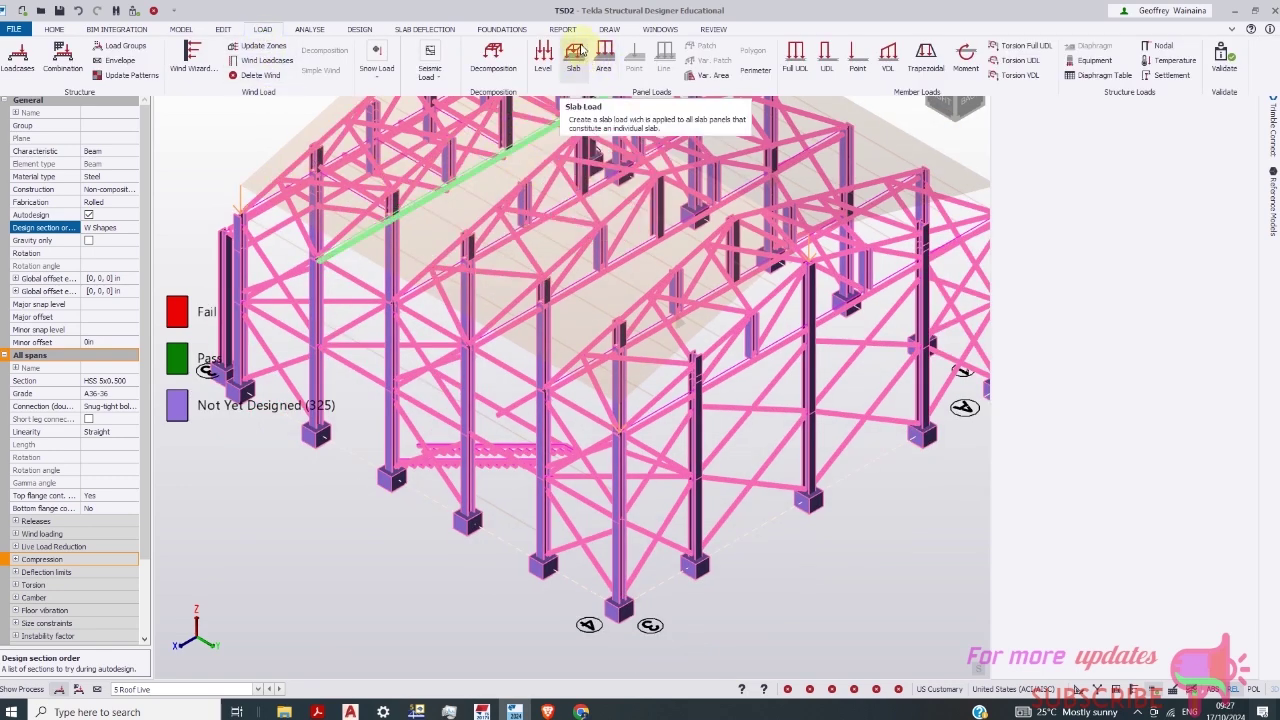
Start a slab load and briefly check the Model tab's slab tools
click(584, 105)
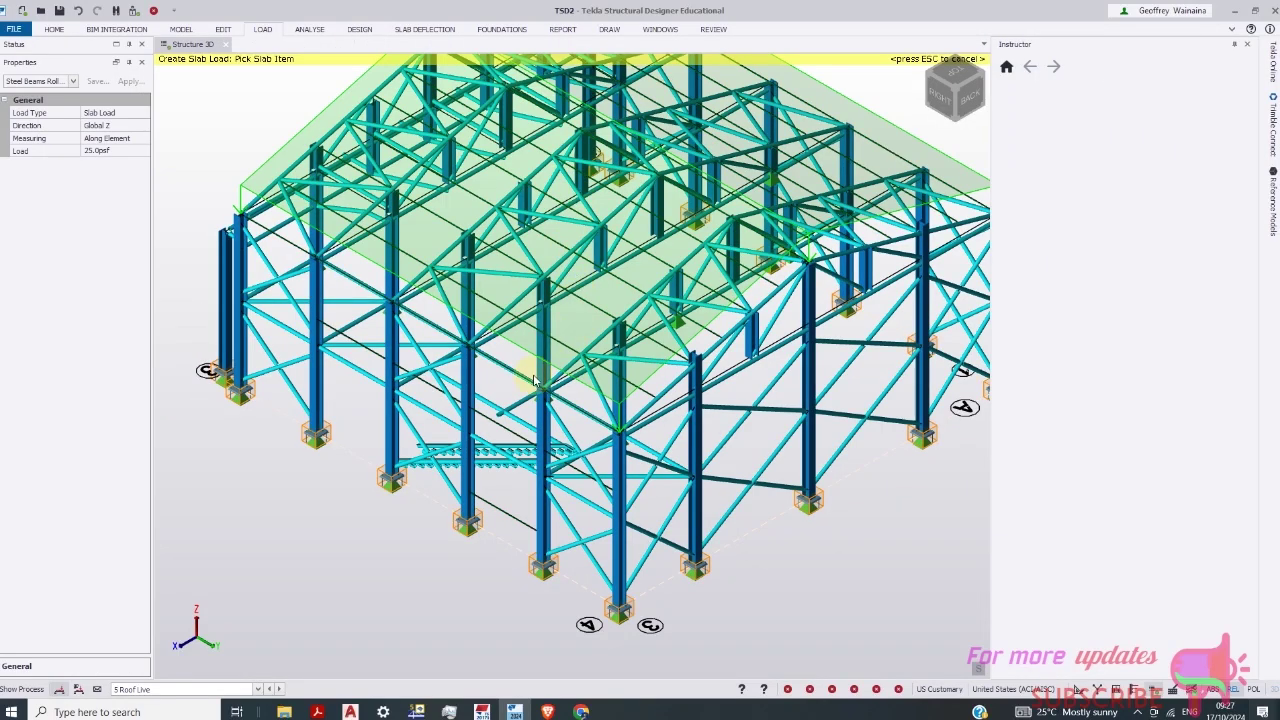
click(246, 310)
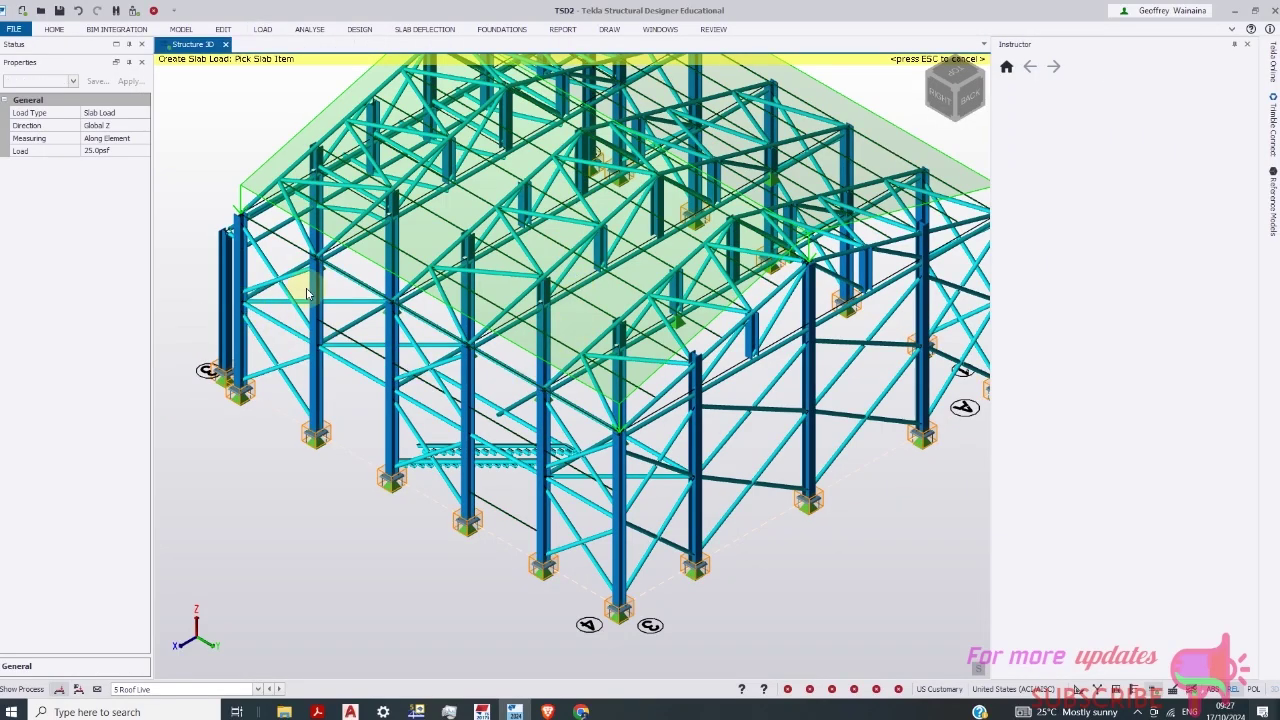
click(262, 34)
click(182, 34)
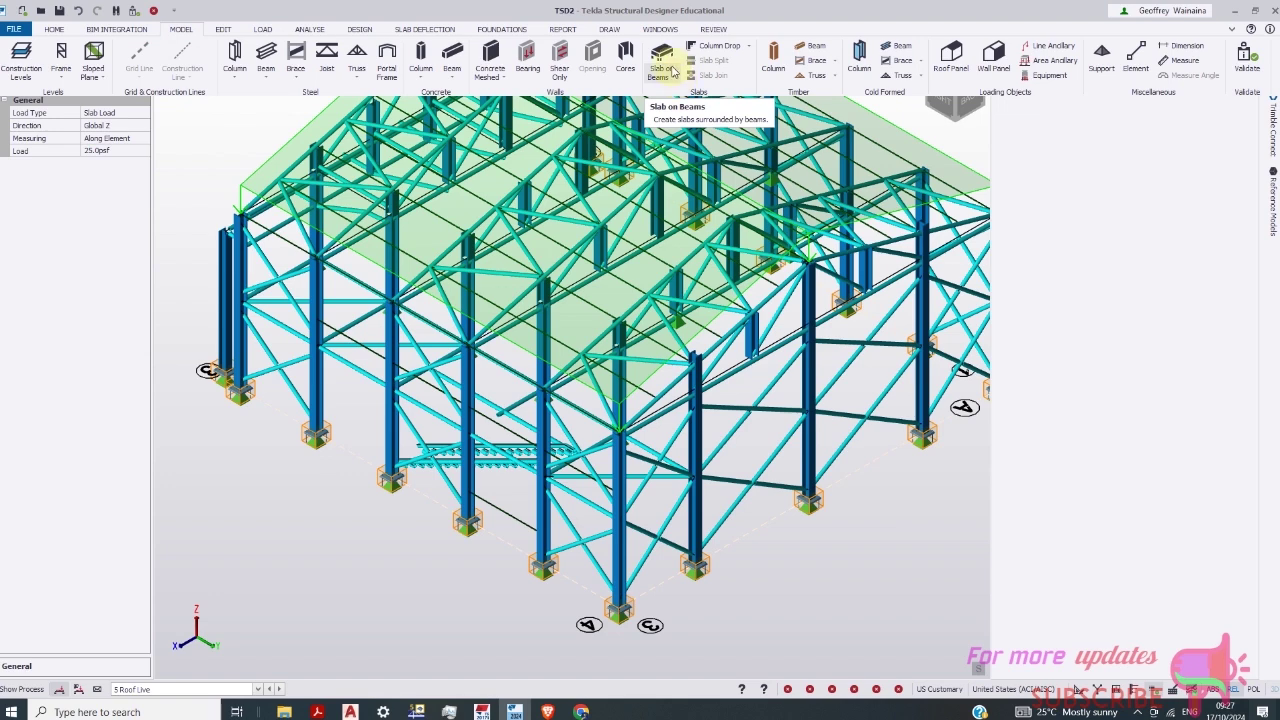
Resume slab picking, place a first corner, then discard it with Esc
click(675, 115)
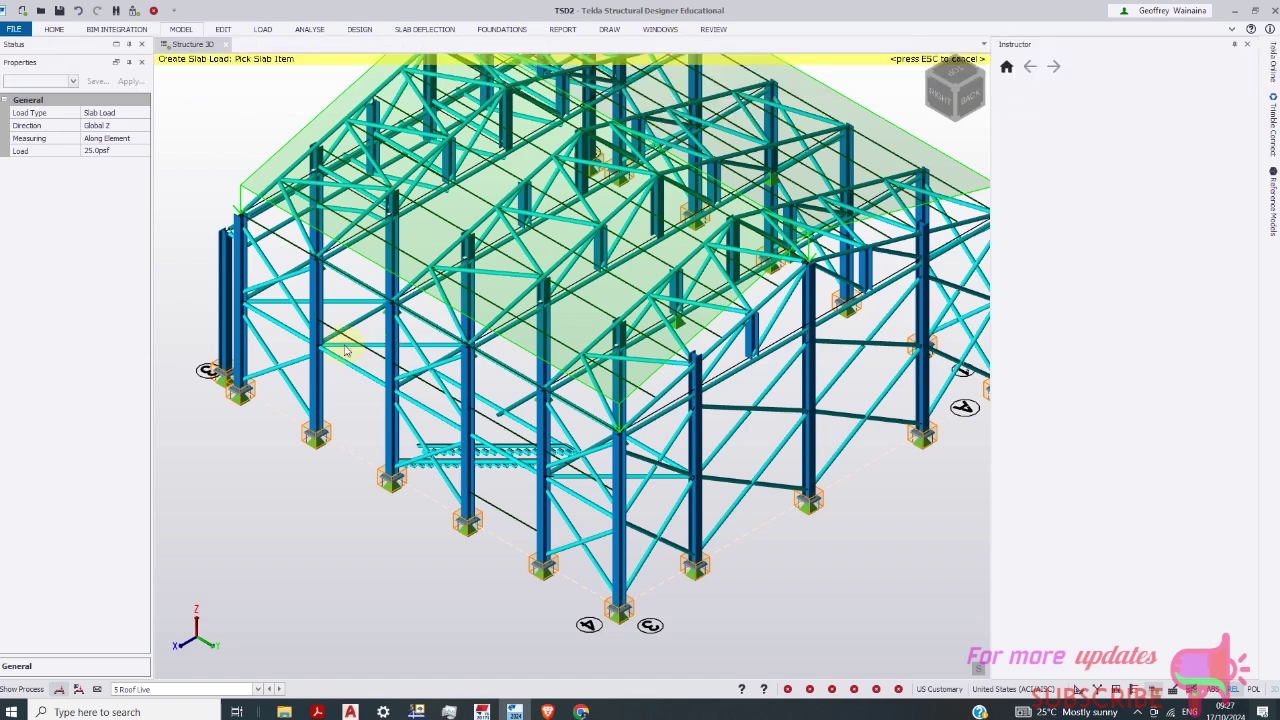
click(245, 292)
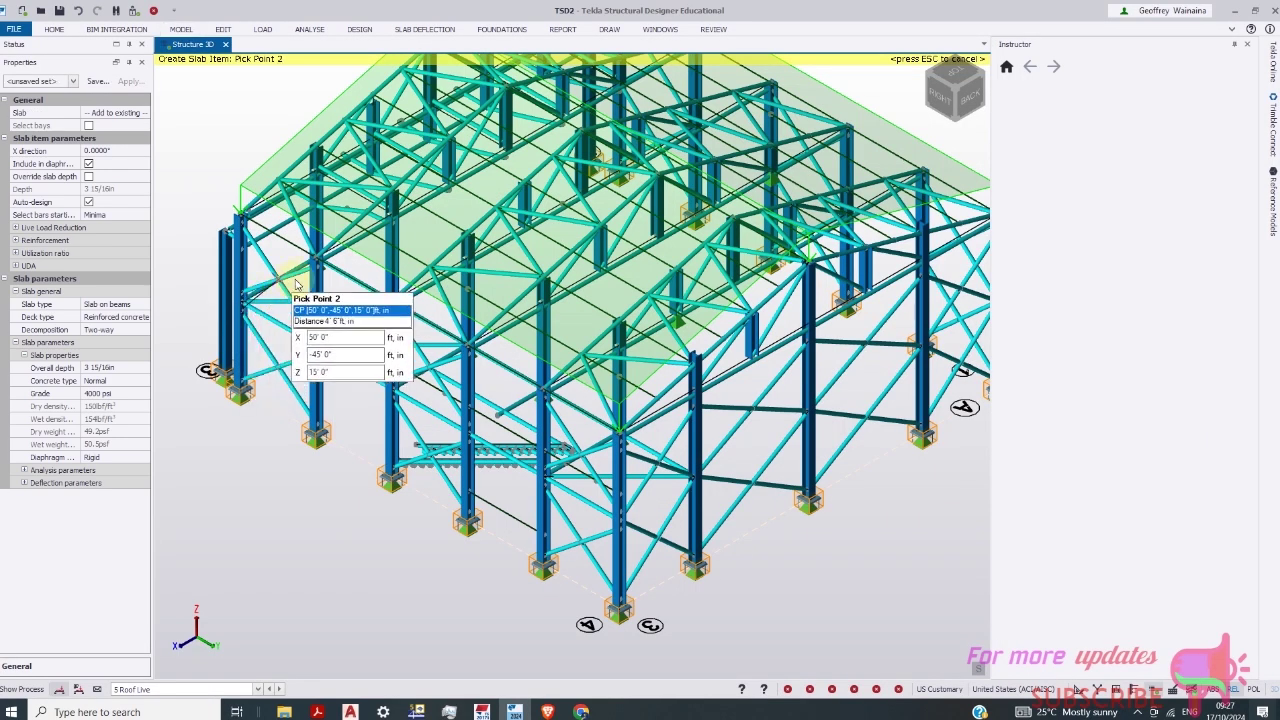
scroll(265, 350, down, 3)
scroll(258, 362, up, 5)
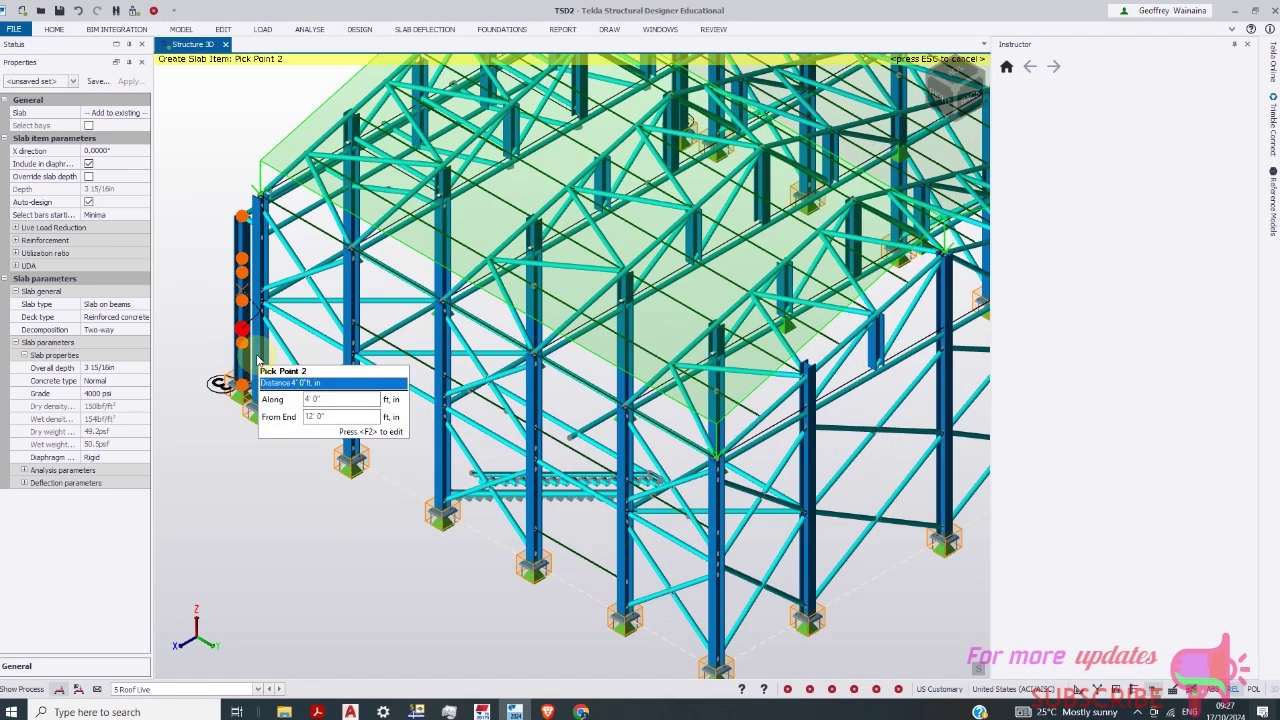
key(Escape)
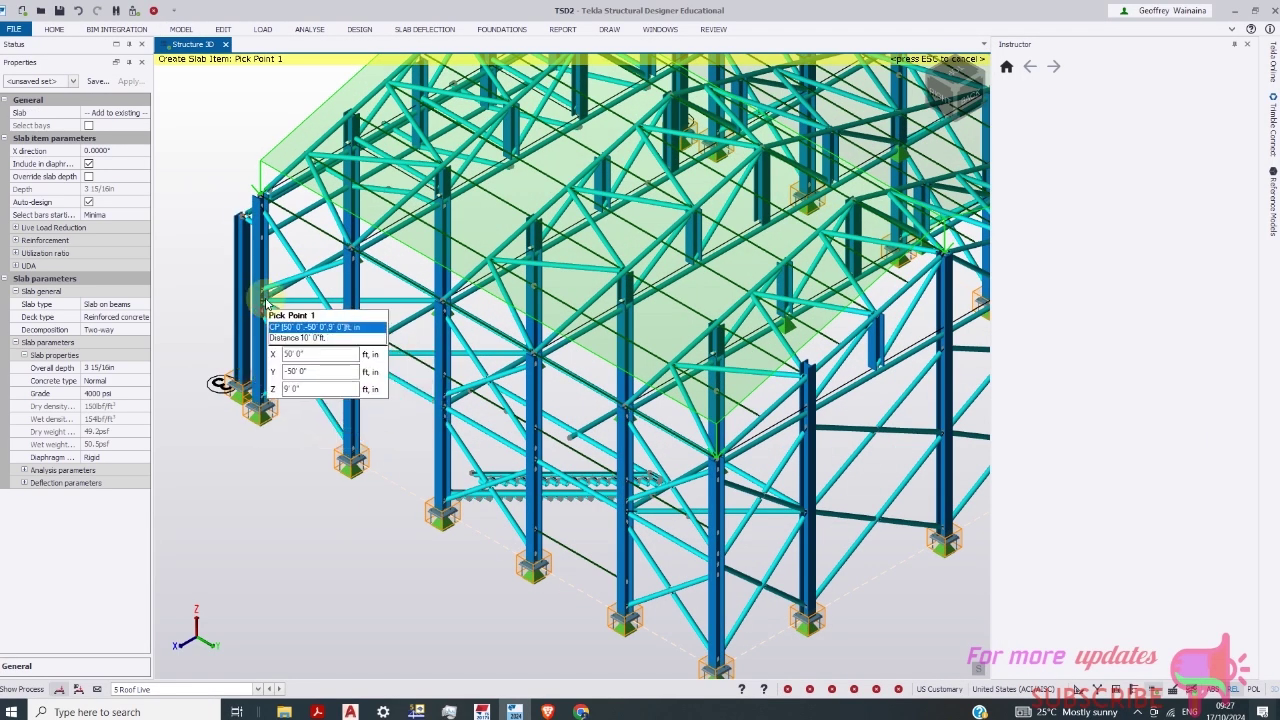
scroll(272, 318, up, 2)
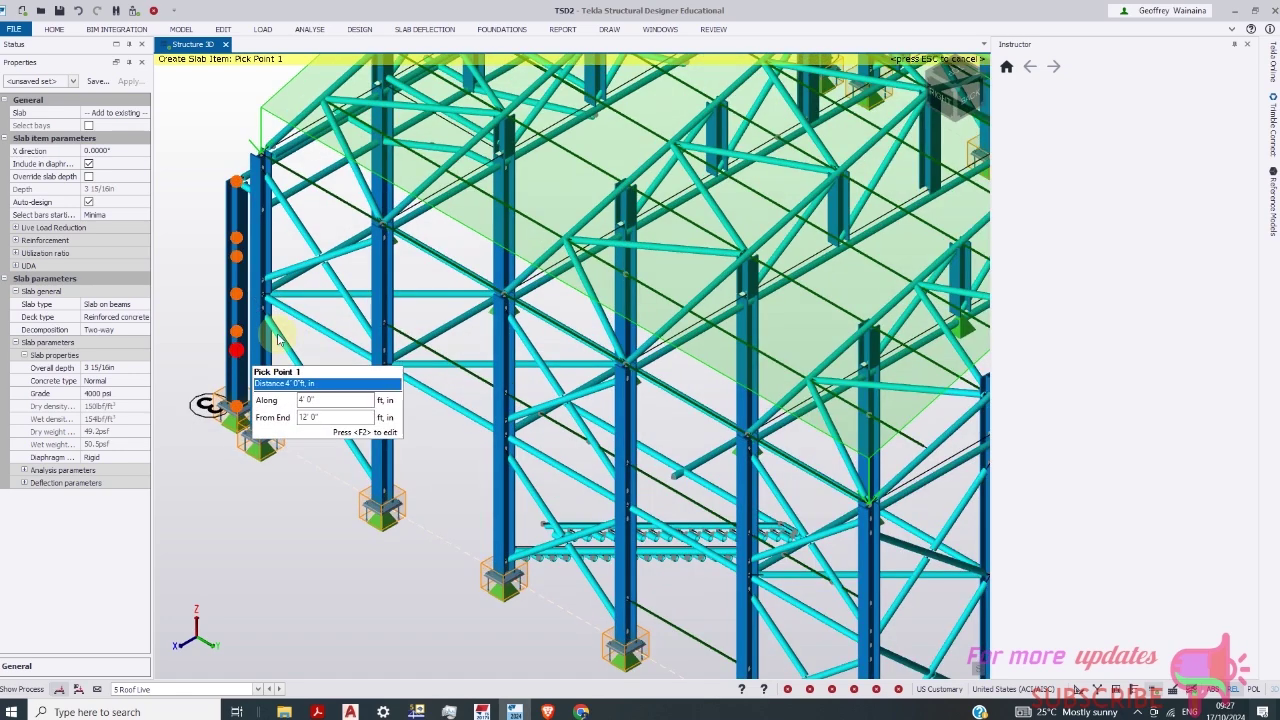
scroll(390, 372, down, 1)
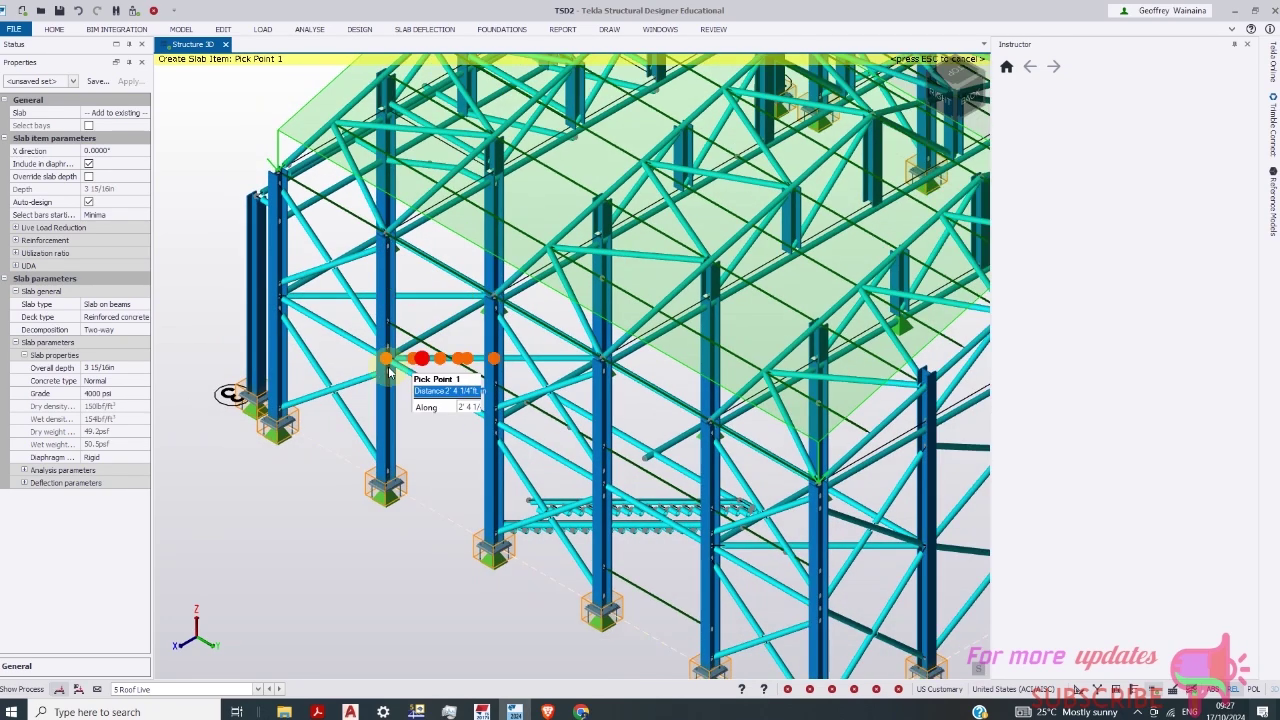
scroll(390, 372, down, 3)
scroll(838, 510, up, 2)
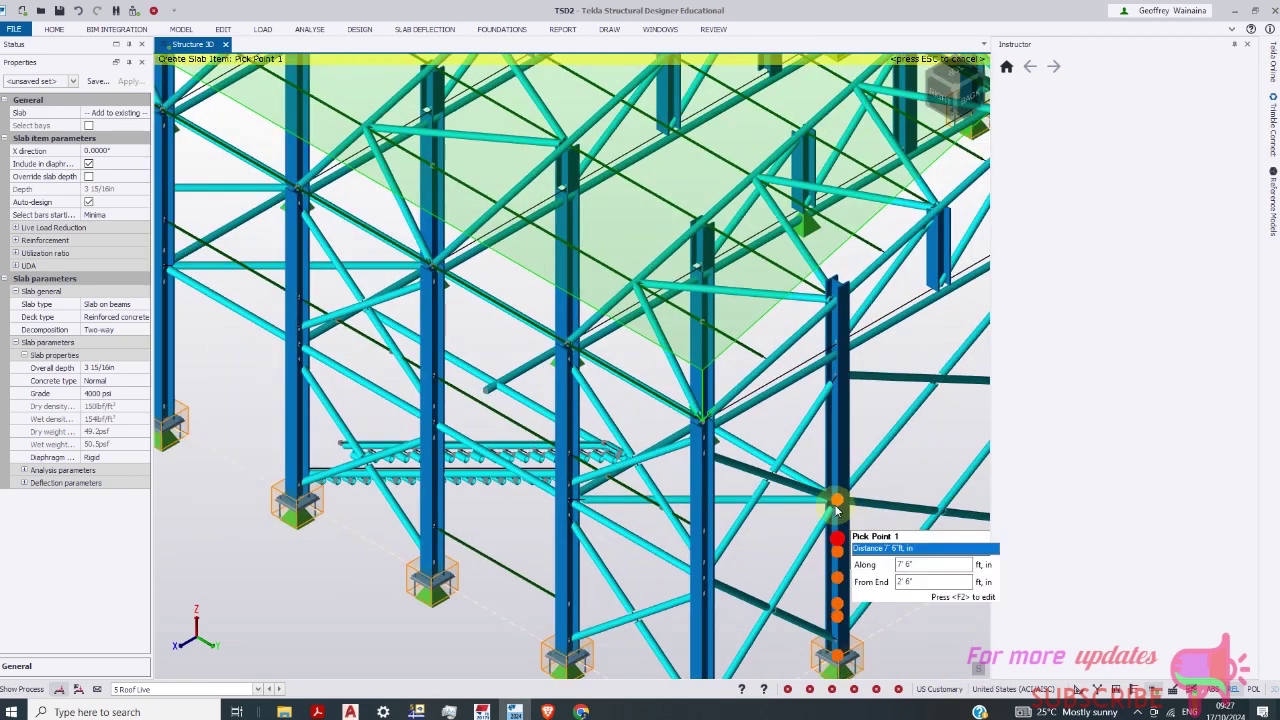
Pick seven slab corners along the stair-side columns and beams, including one at 10 ft
click(838, 508)
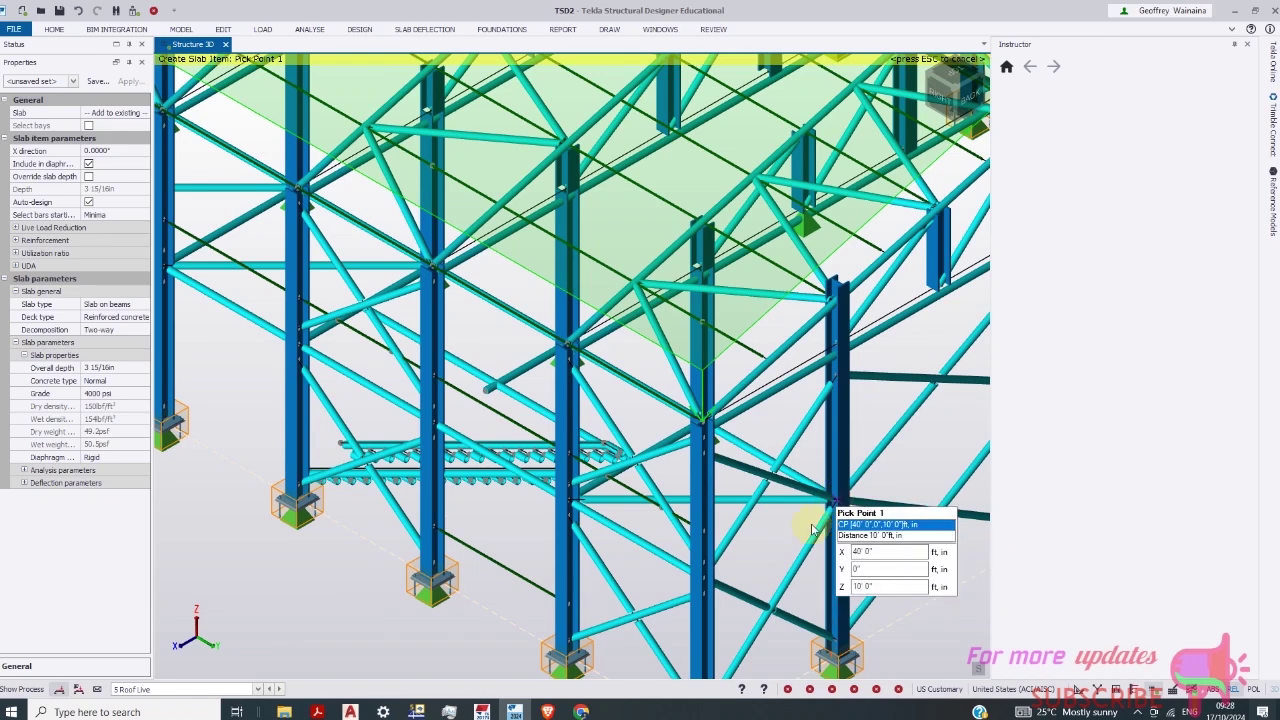
click(701, 577)
scroll(610, 502, down, 1)
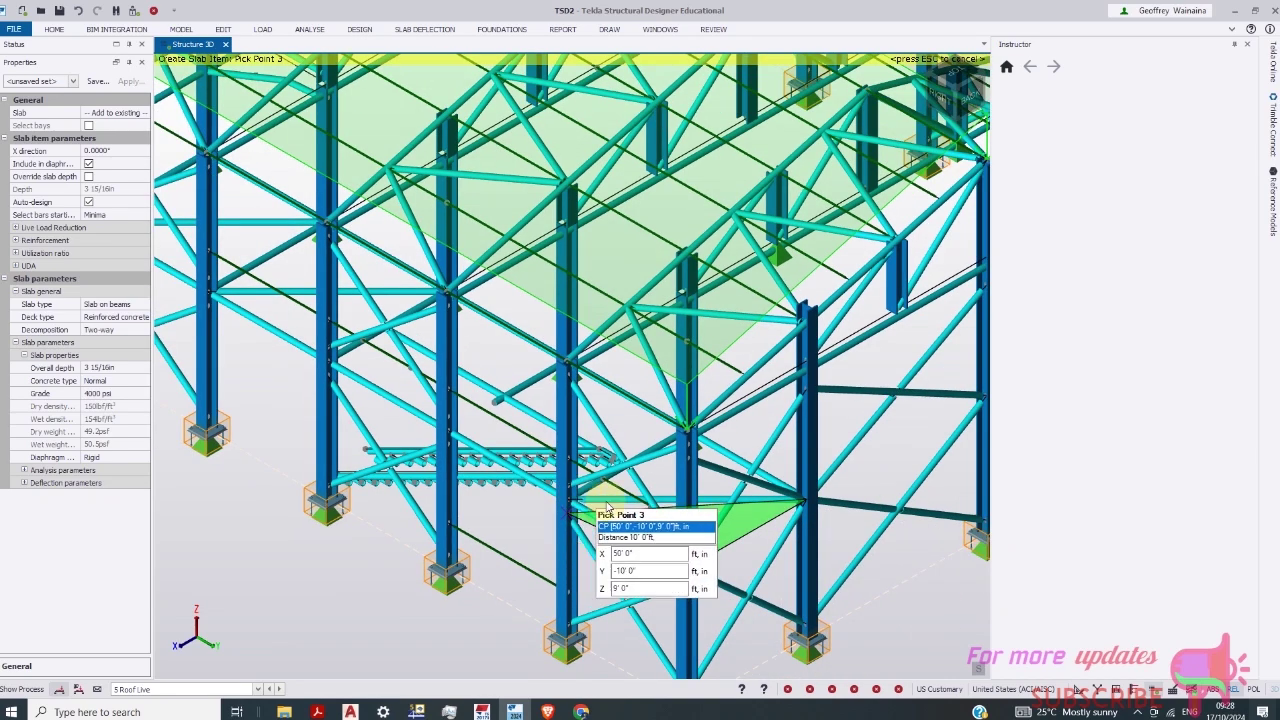
scroll(607, 505, down, 2)
scroll(602, 504, down, 1)
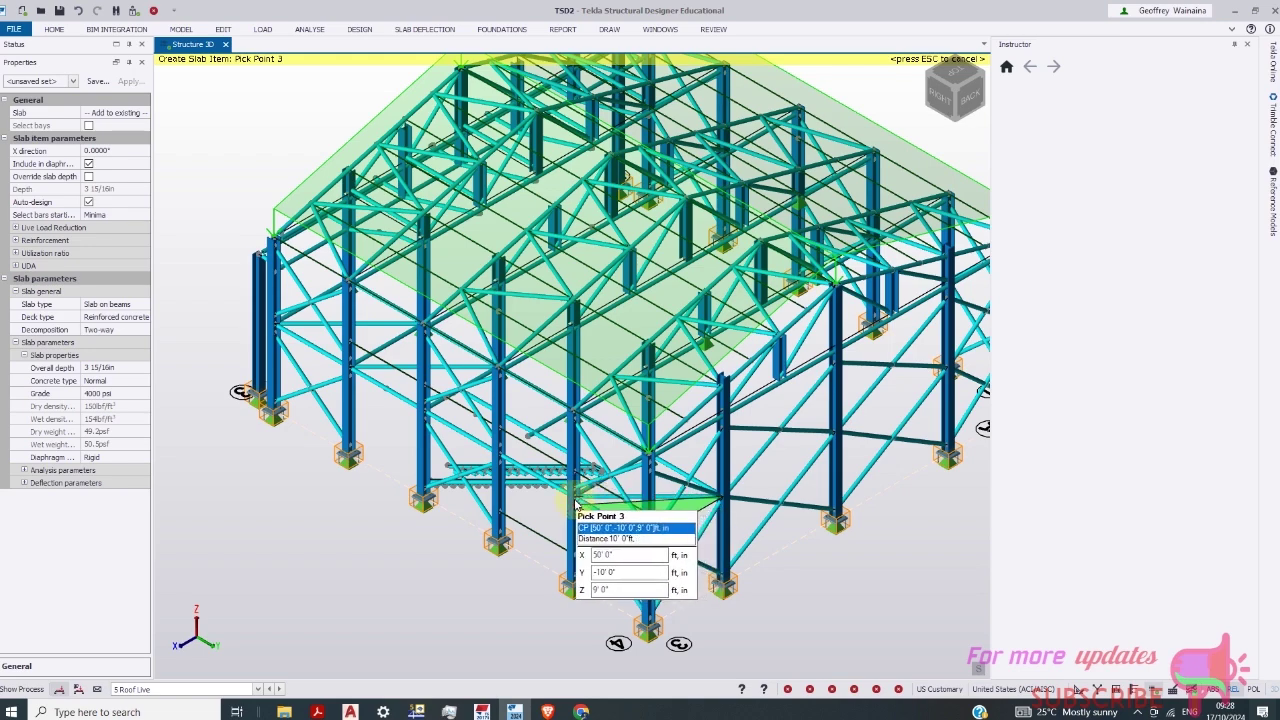
scroll(575, 502, up, 4)
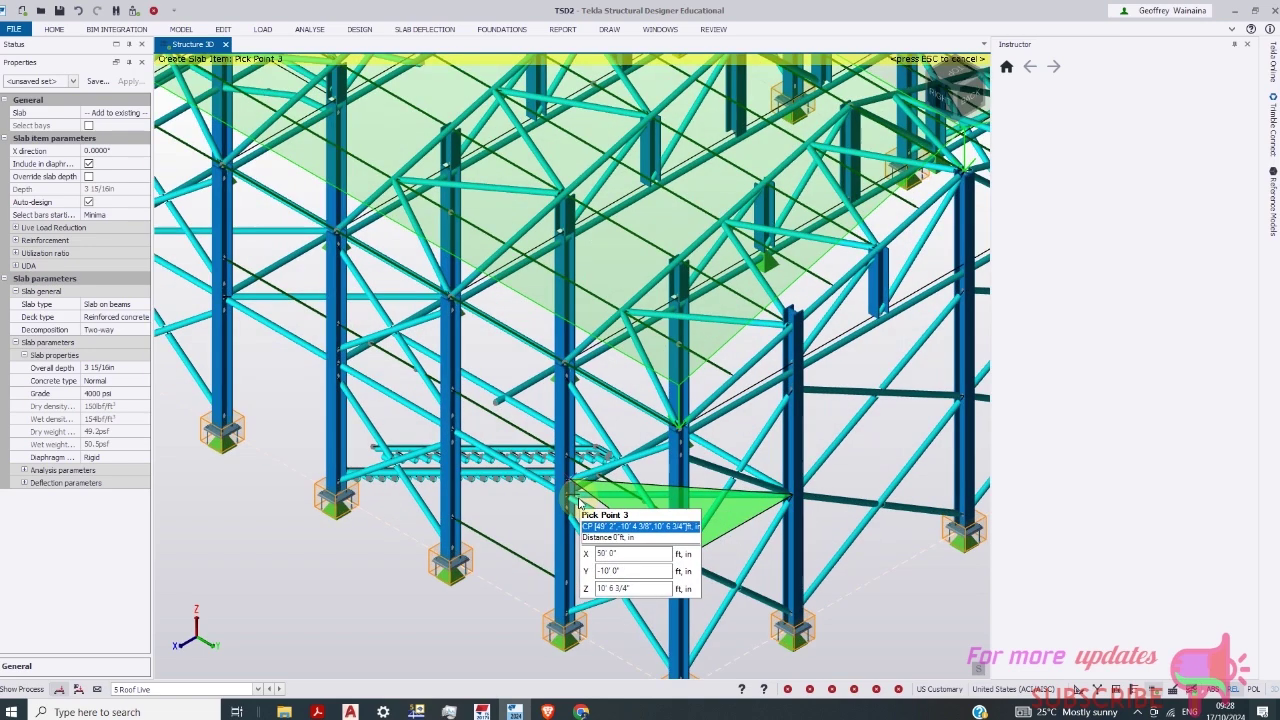
scroll(573, 500, up, 1)
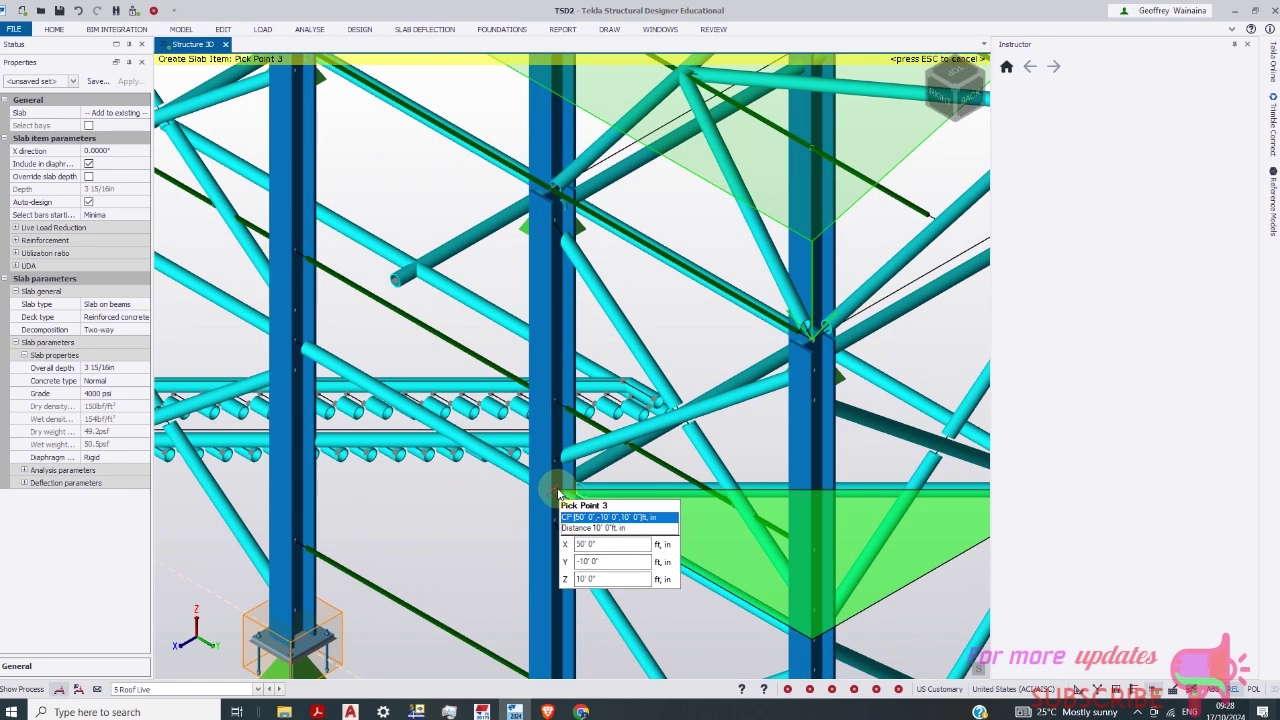
click(558, 492)
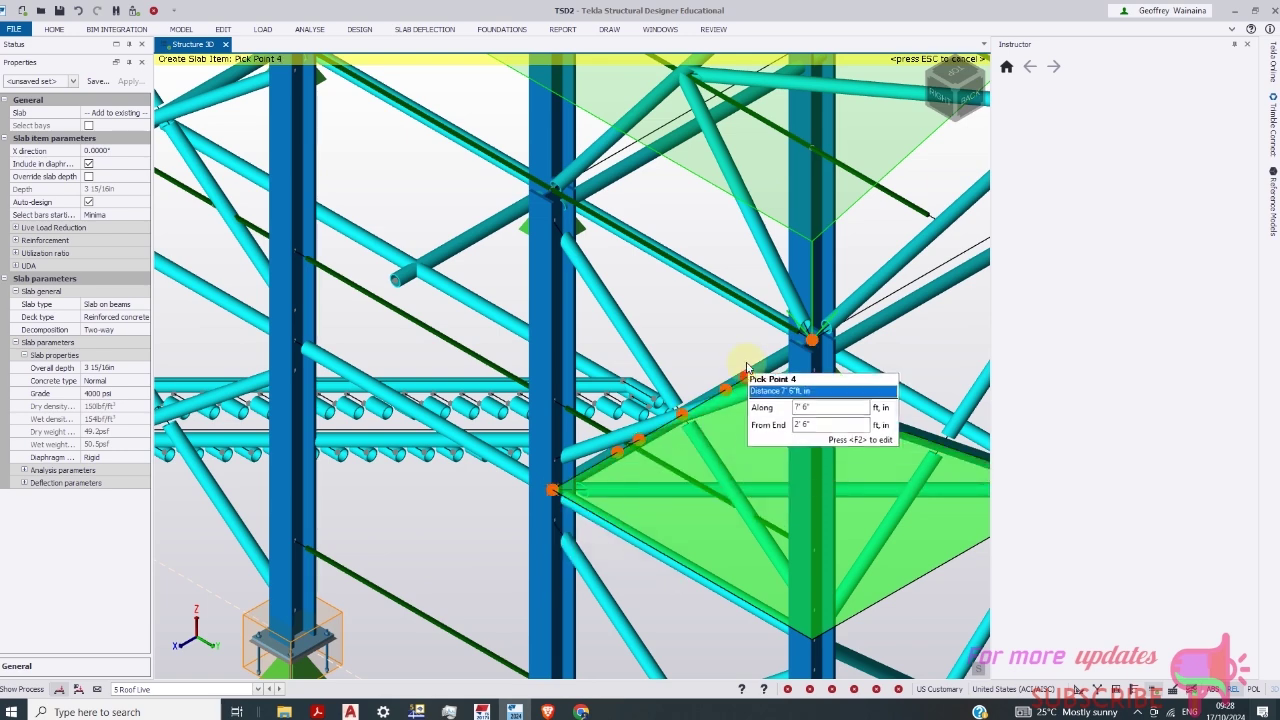
click(683, 412)
scroll(703, 416, down, 1)
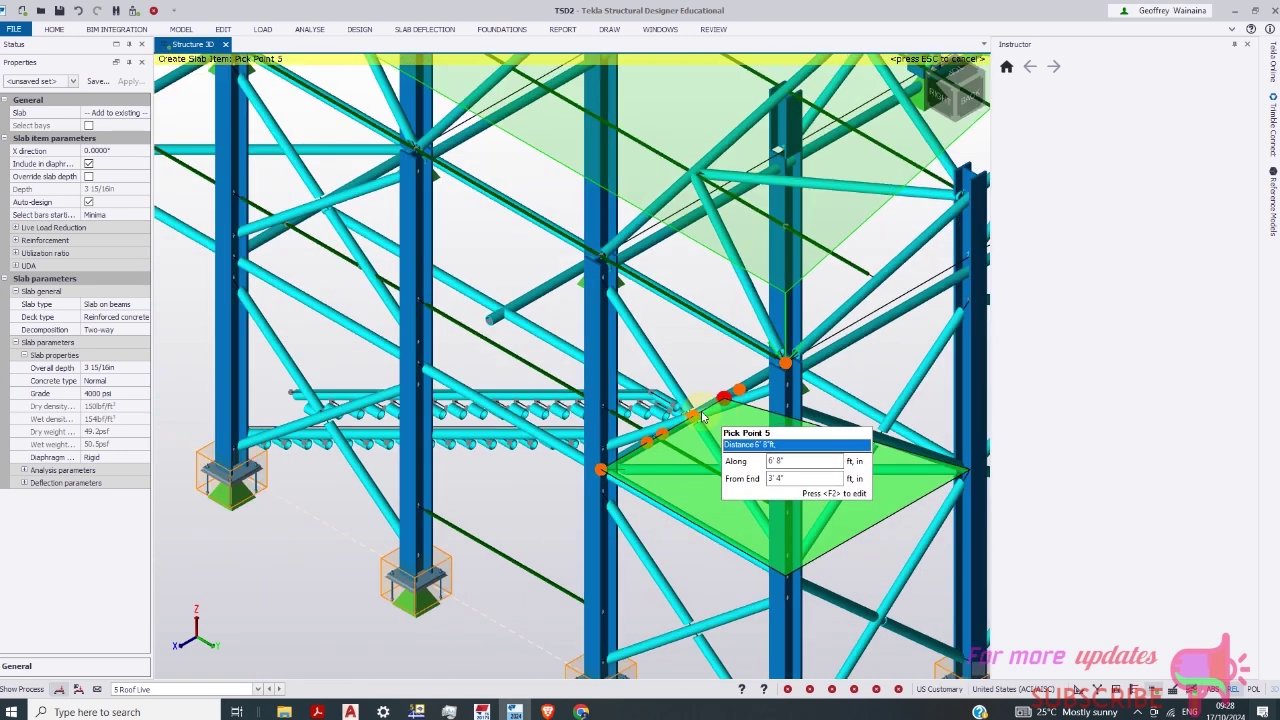
scroll(703, 416, down, 1)
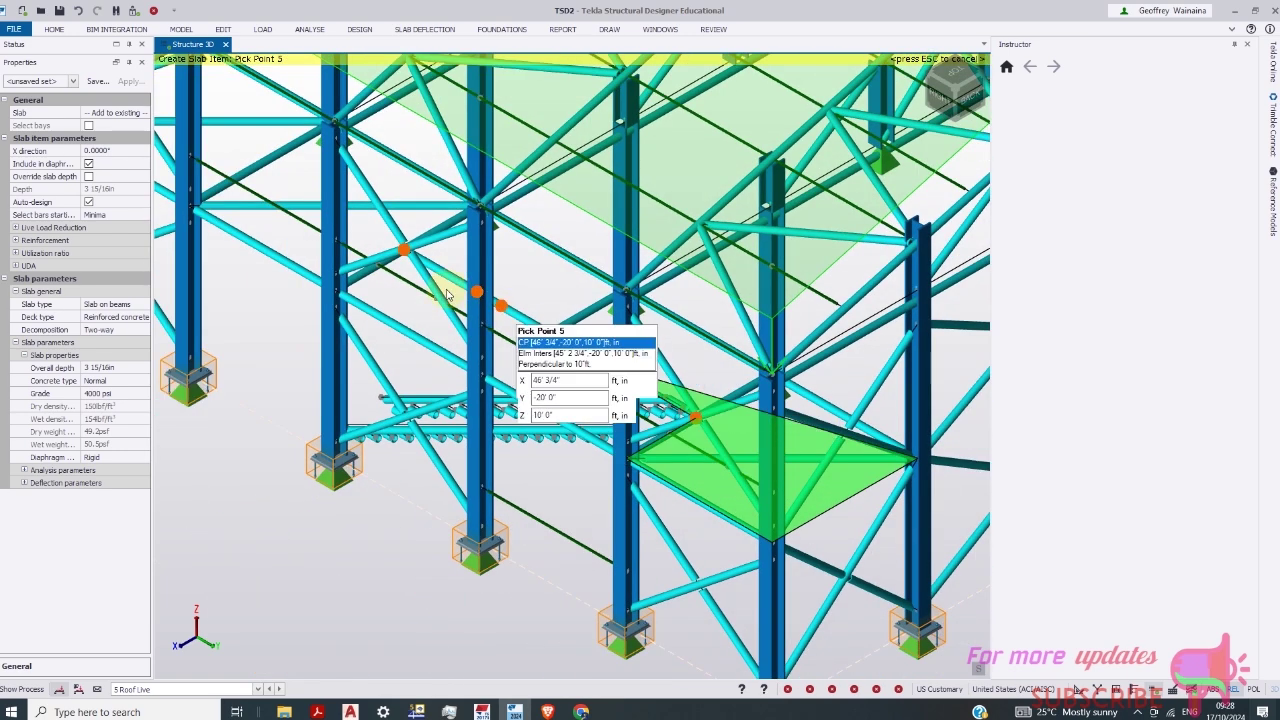
click(410, 251)
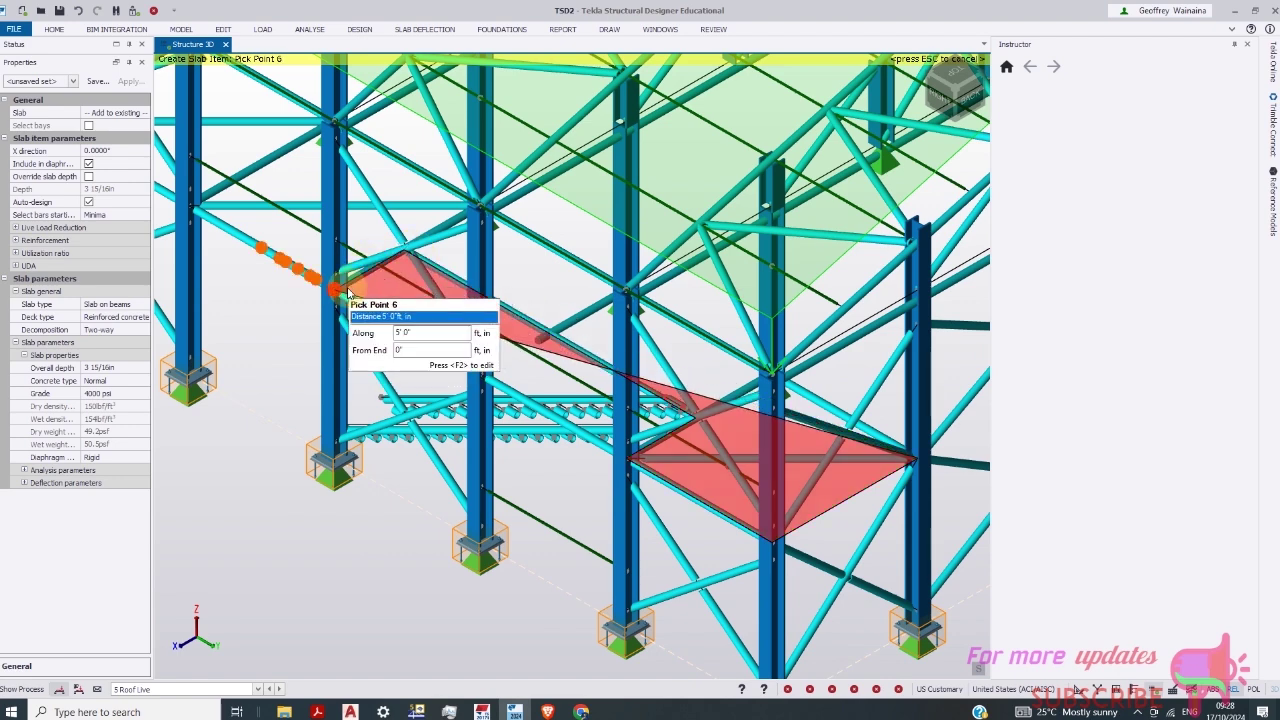
click(416, 198)
scroll(434, 246, down, 1)
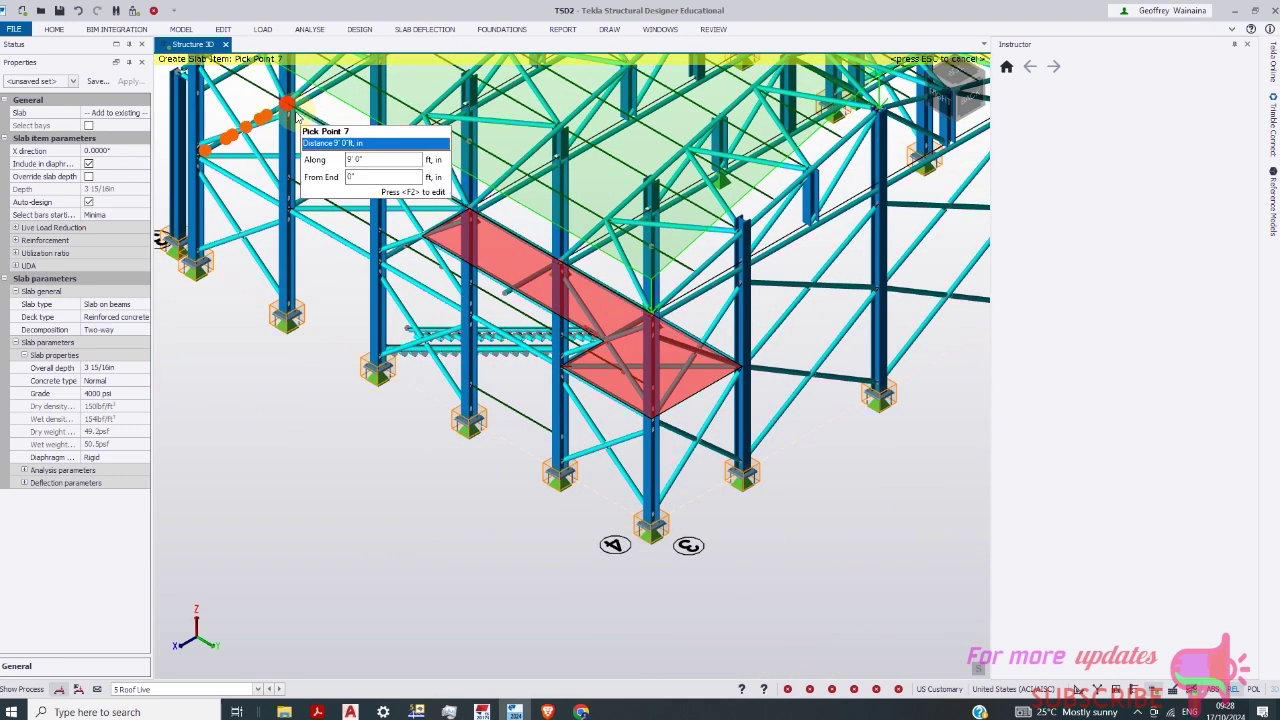
click(238, 143)
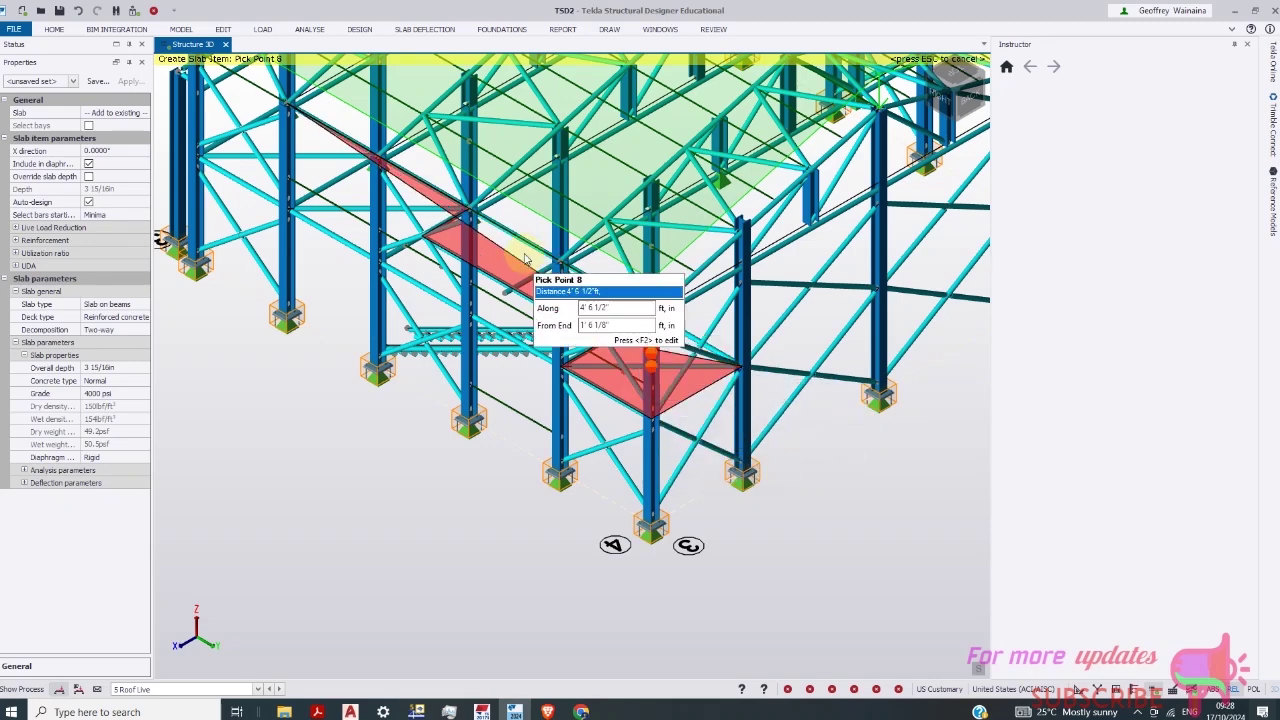
Remove the last two corners, re-place one, then cancel the unfinished slab outline
key(BackSpace)
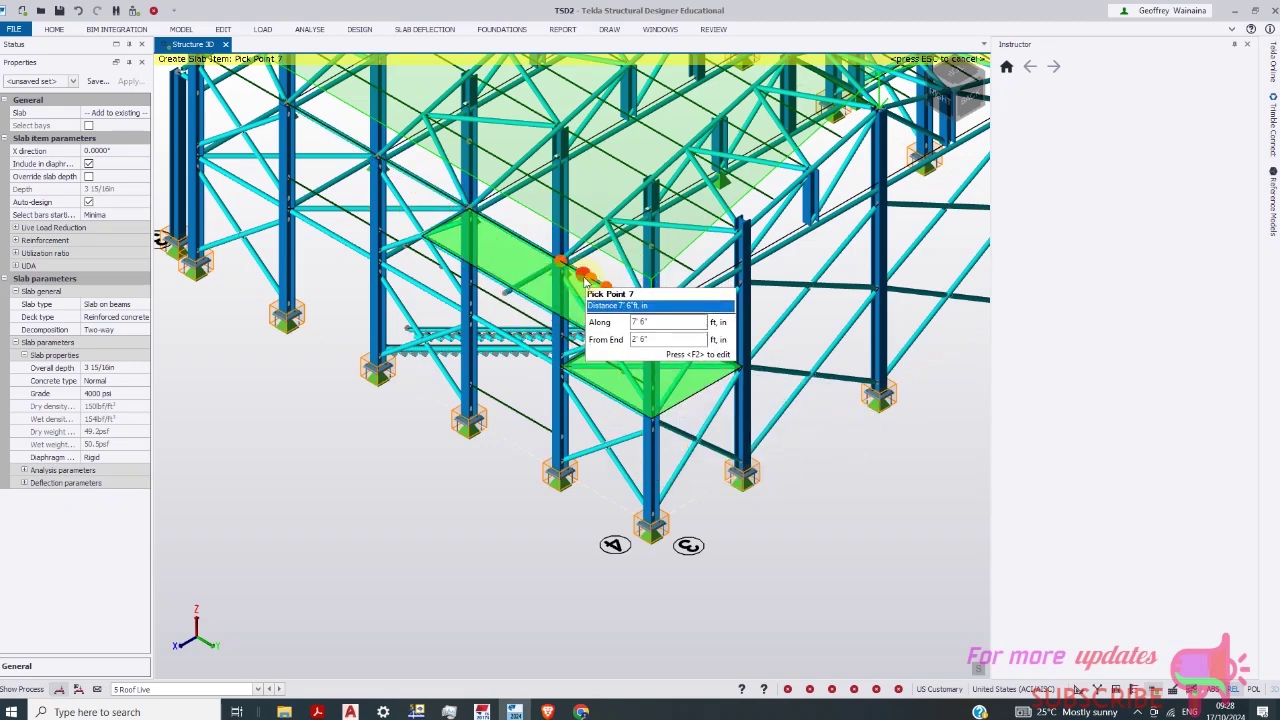
key(BackSpace)
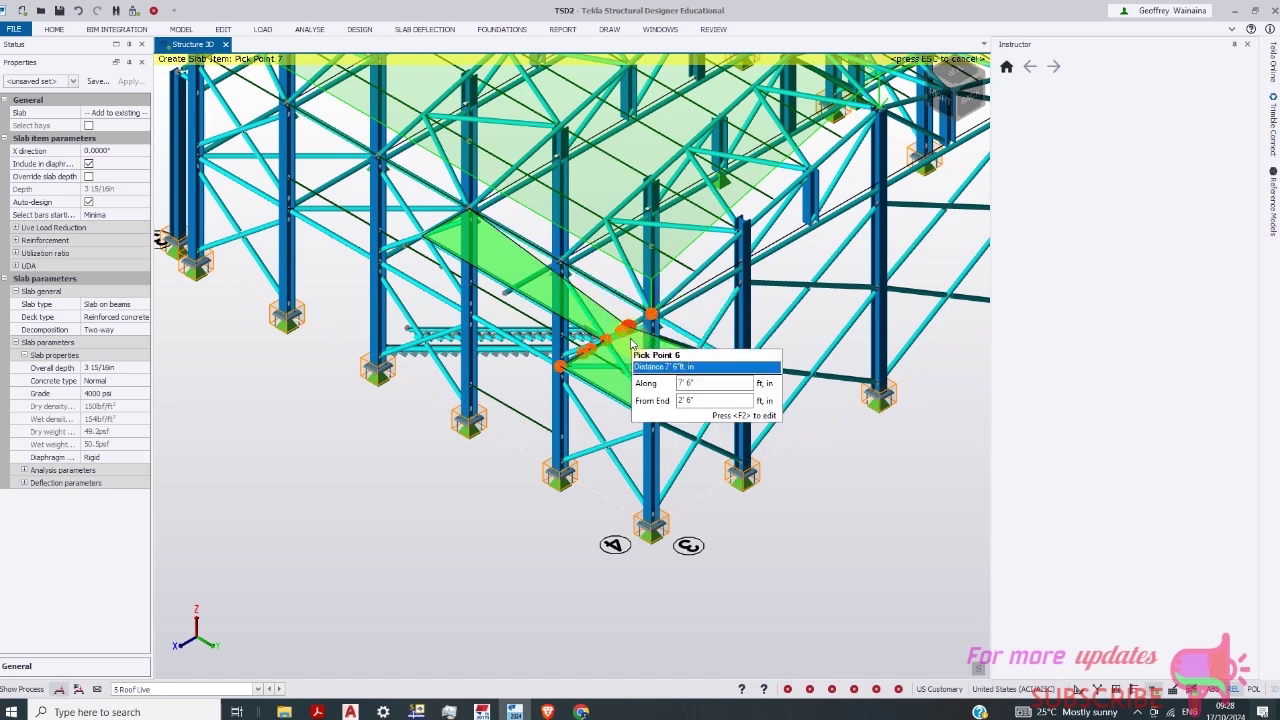
click(632, 343)
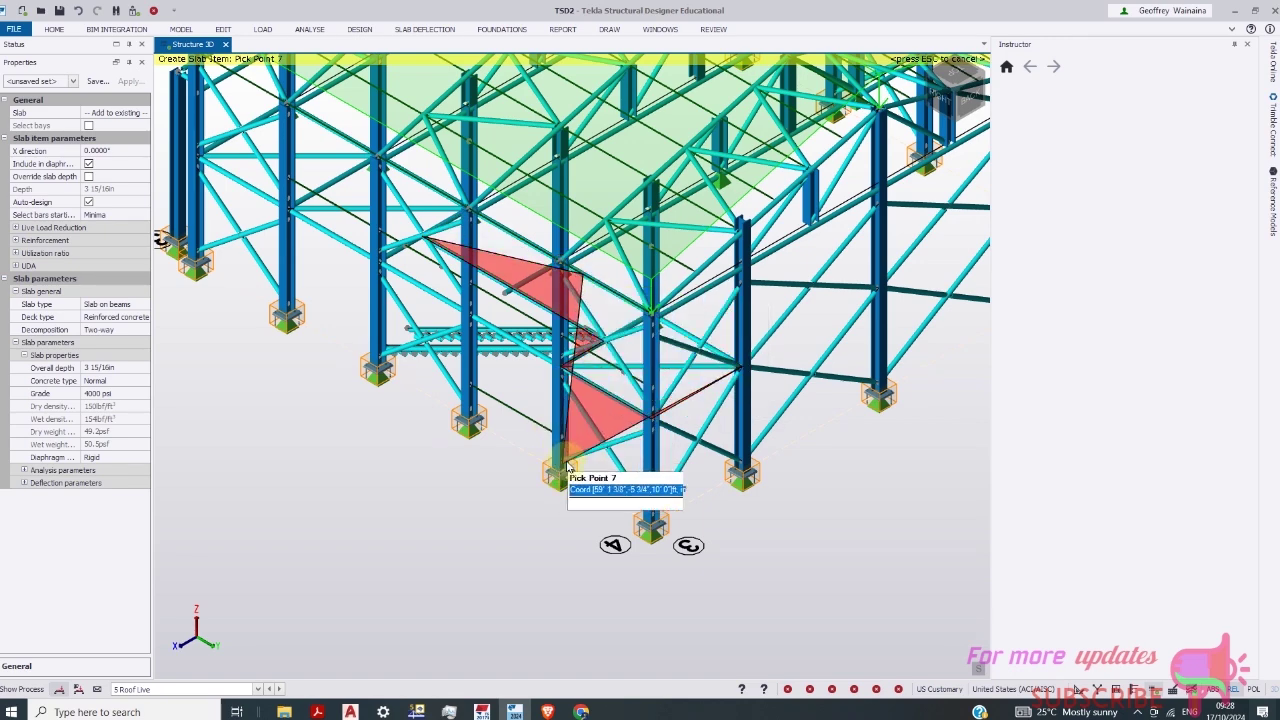
key(Escape)
middle_drag(591, 374, 459, 149)
click(262, 31)
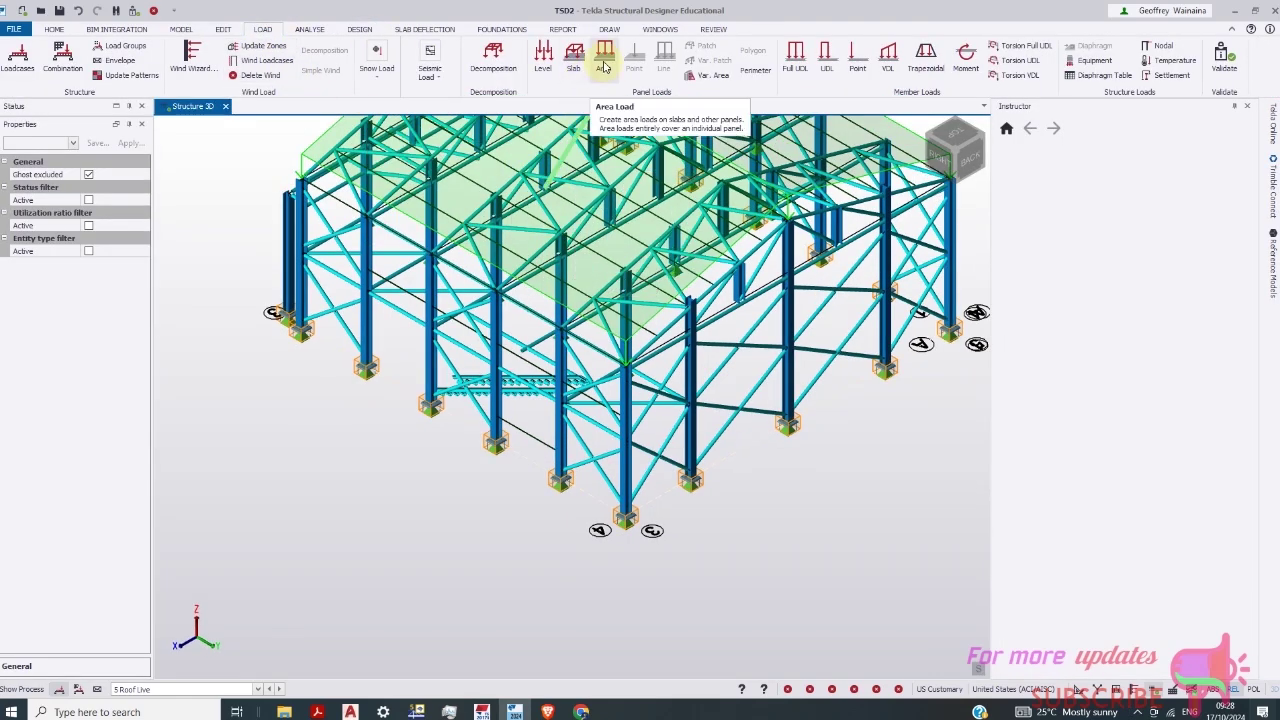
Start a 25 psf Global Z area load on a panel
click(604, 63)
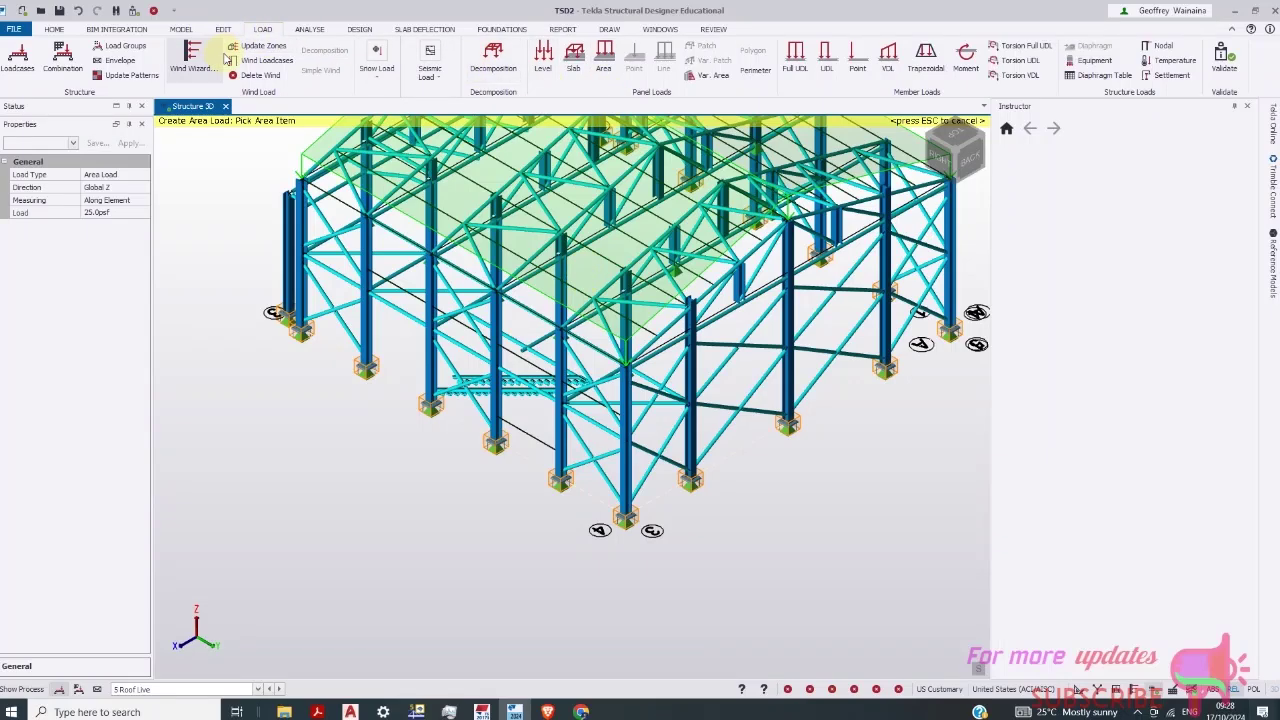
scroll(508, 310, up, 1)
scroll(508, 310, up, 1)
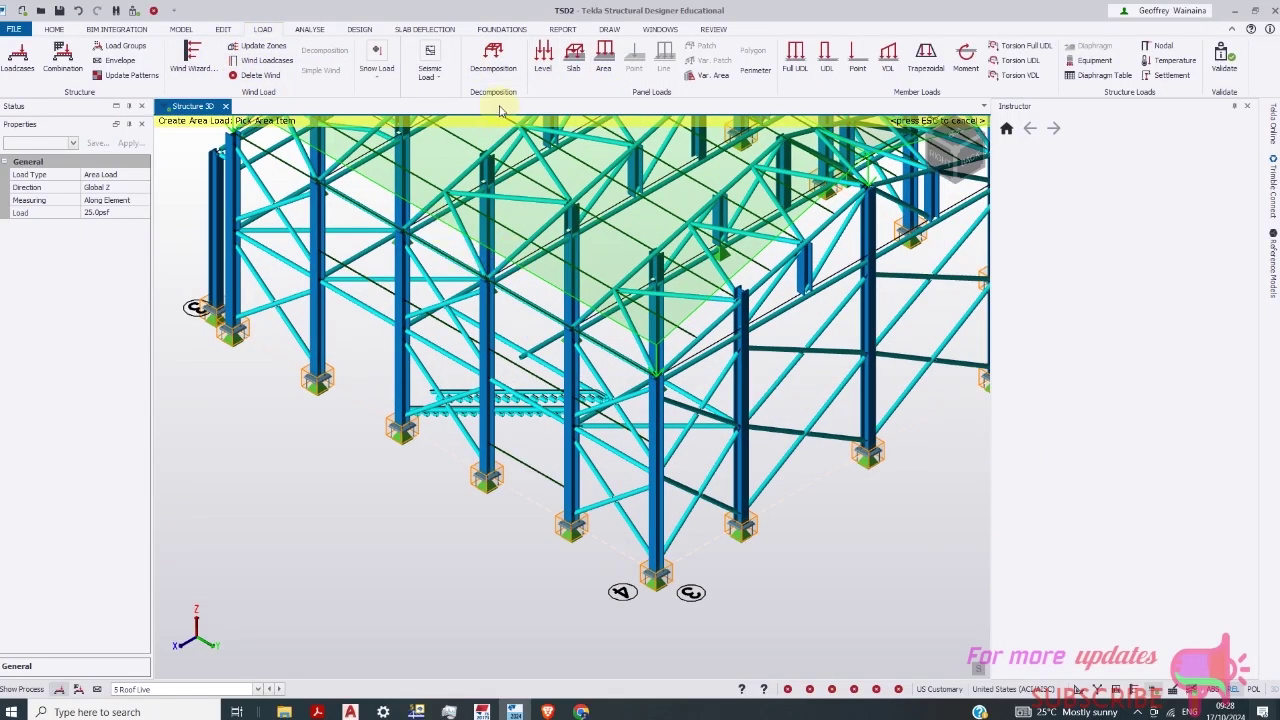
Browse the BIM Integration and Model tabs while zooming around the roof
click(112, 30)
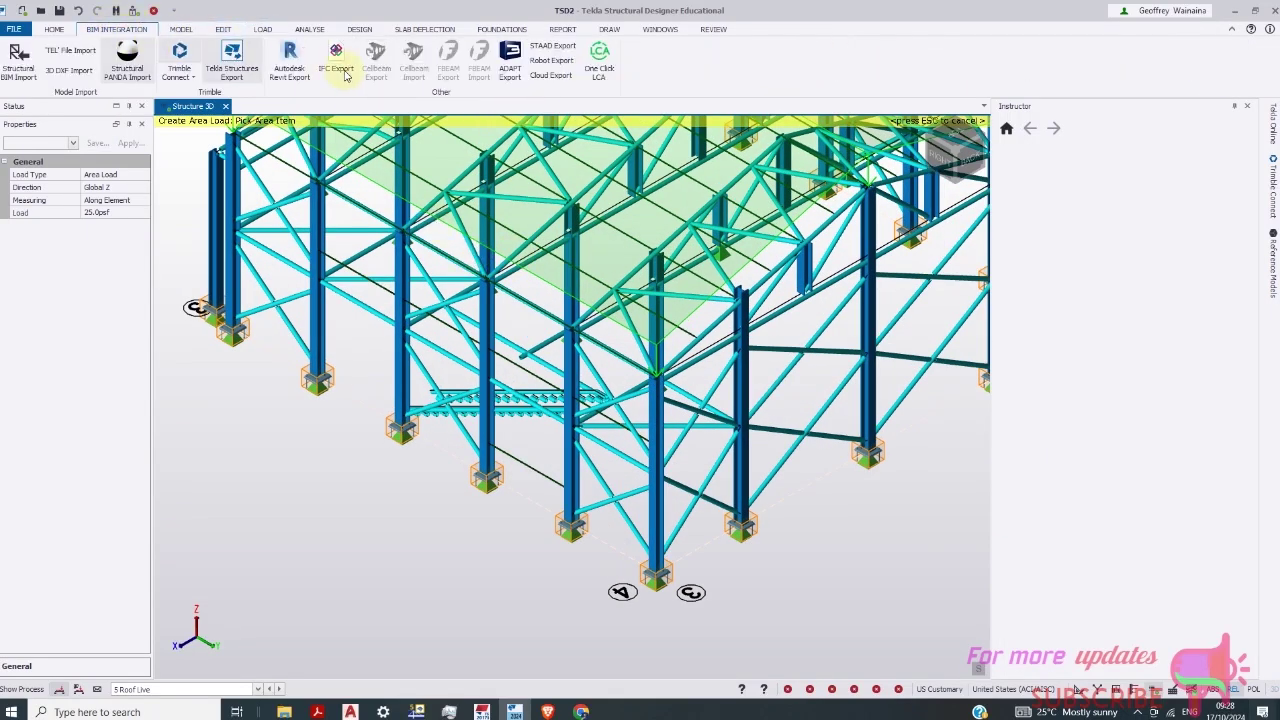
click(181, 29)
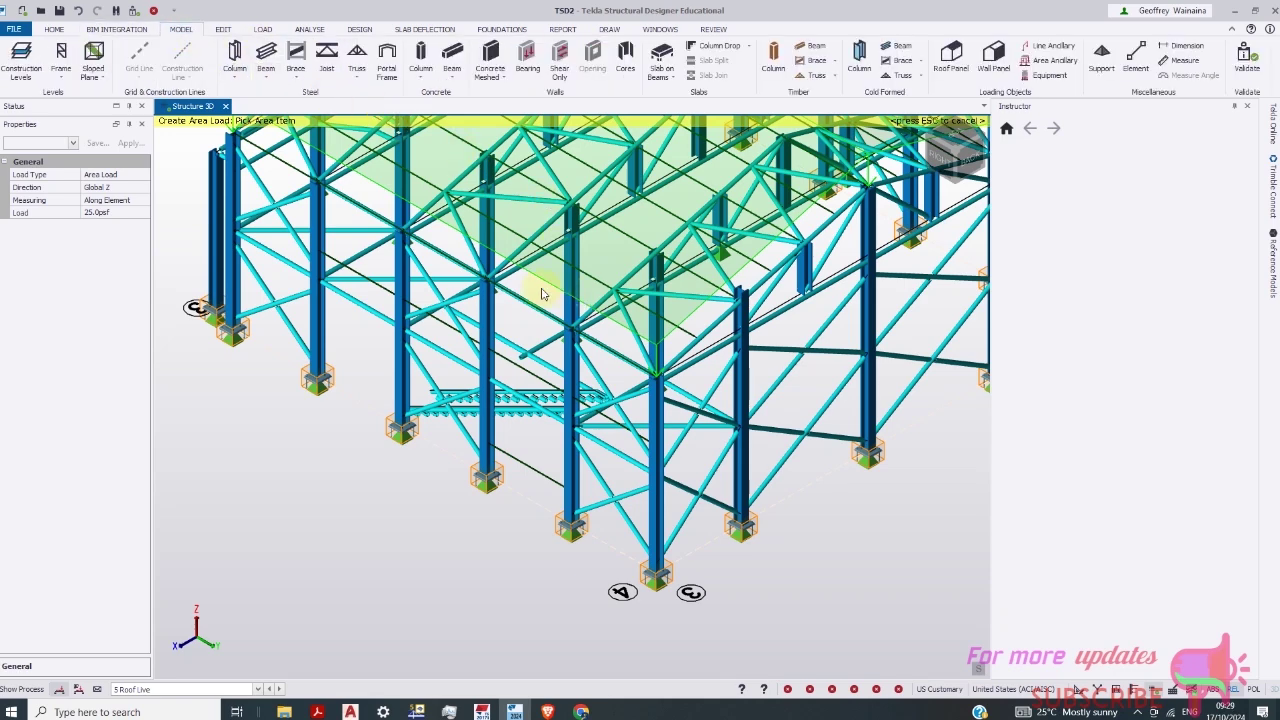
scroll(415, 348, down, 1)
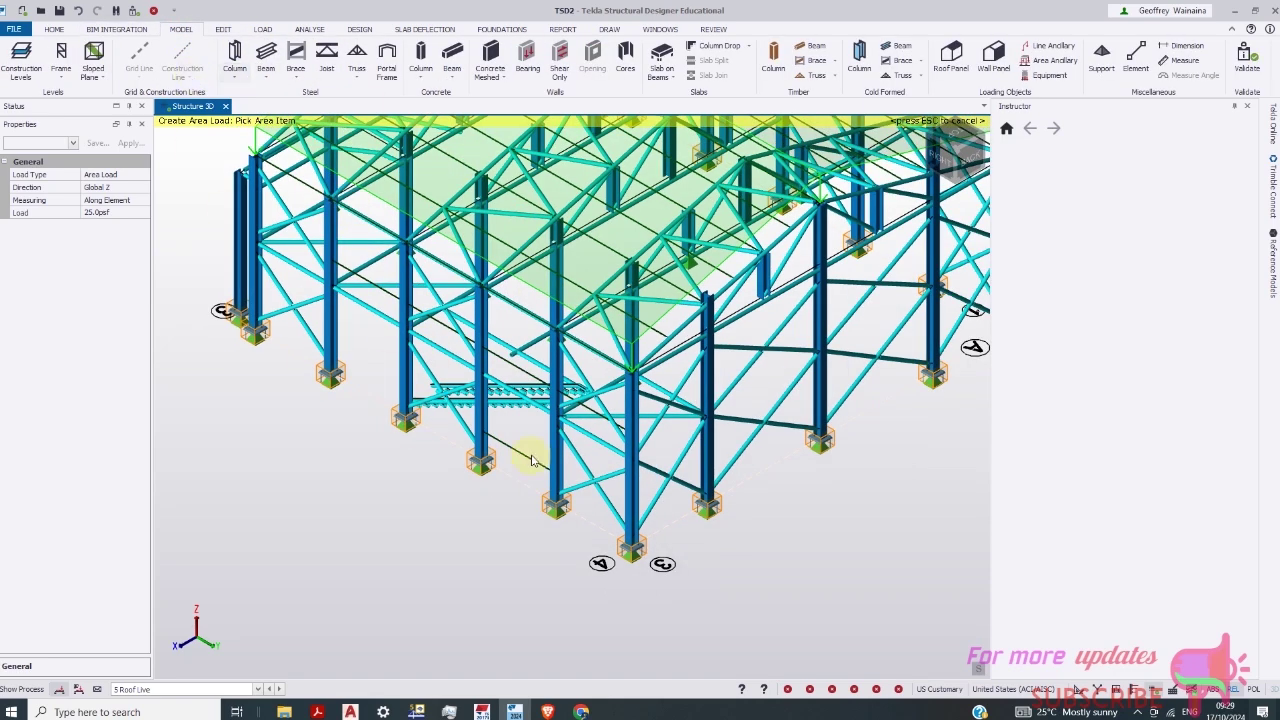
scroll(533, 460, up, 5)
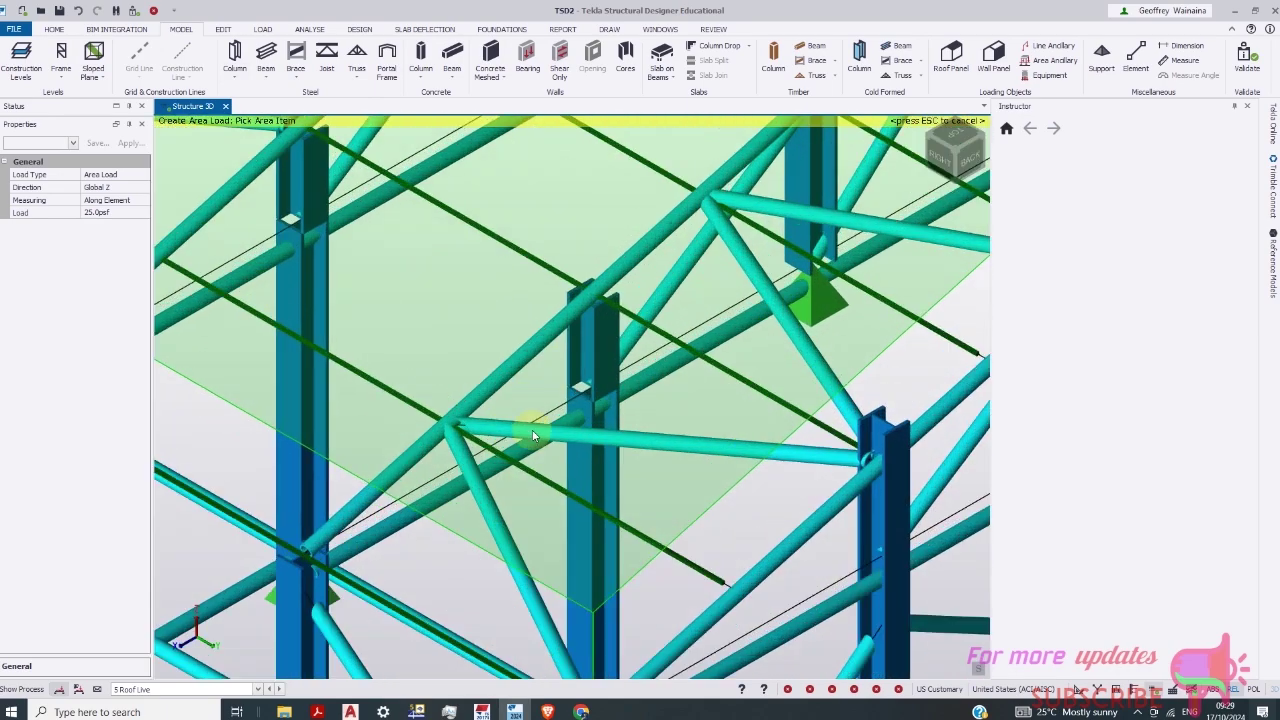
scroll(560, 457, down, 6)
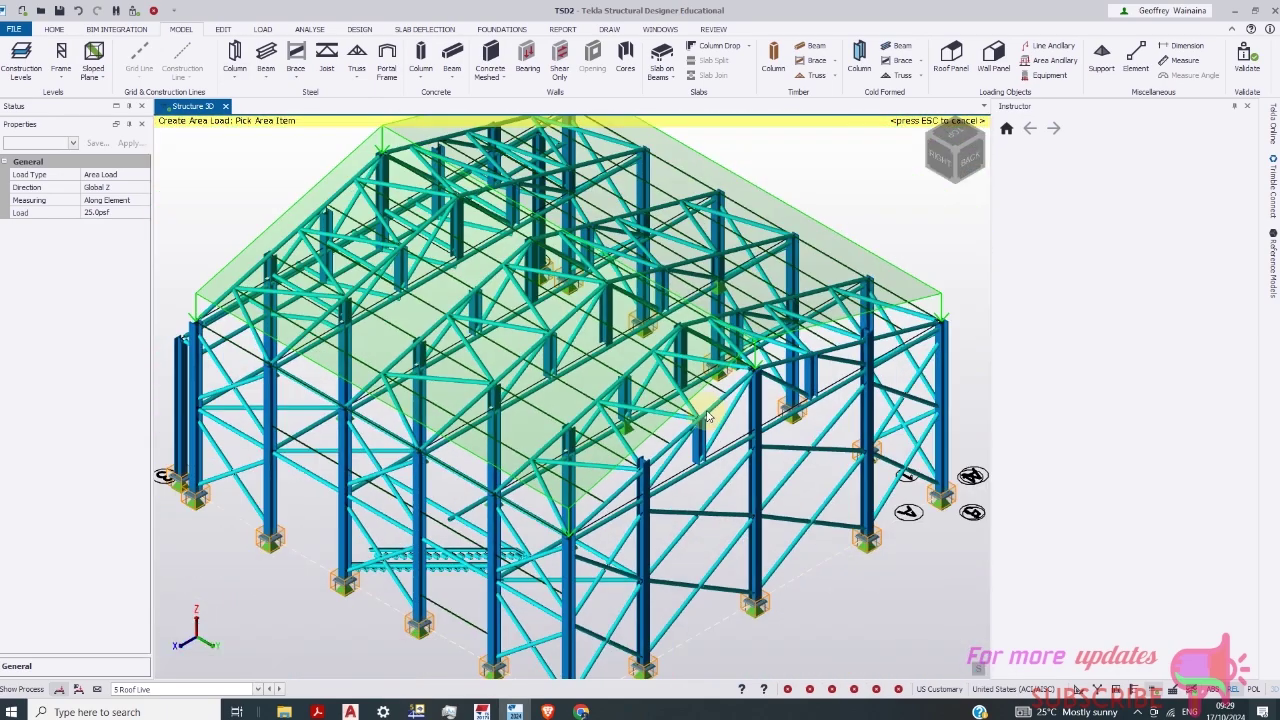
scroll(727, 425, up, 2)
scroll(729, 425, up, 3)
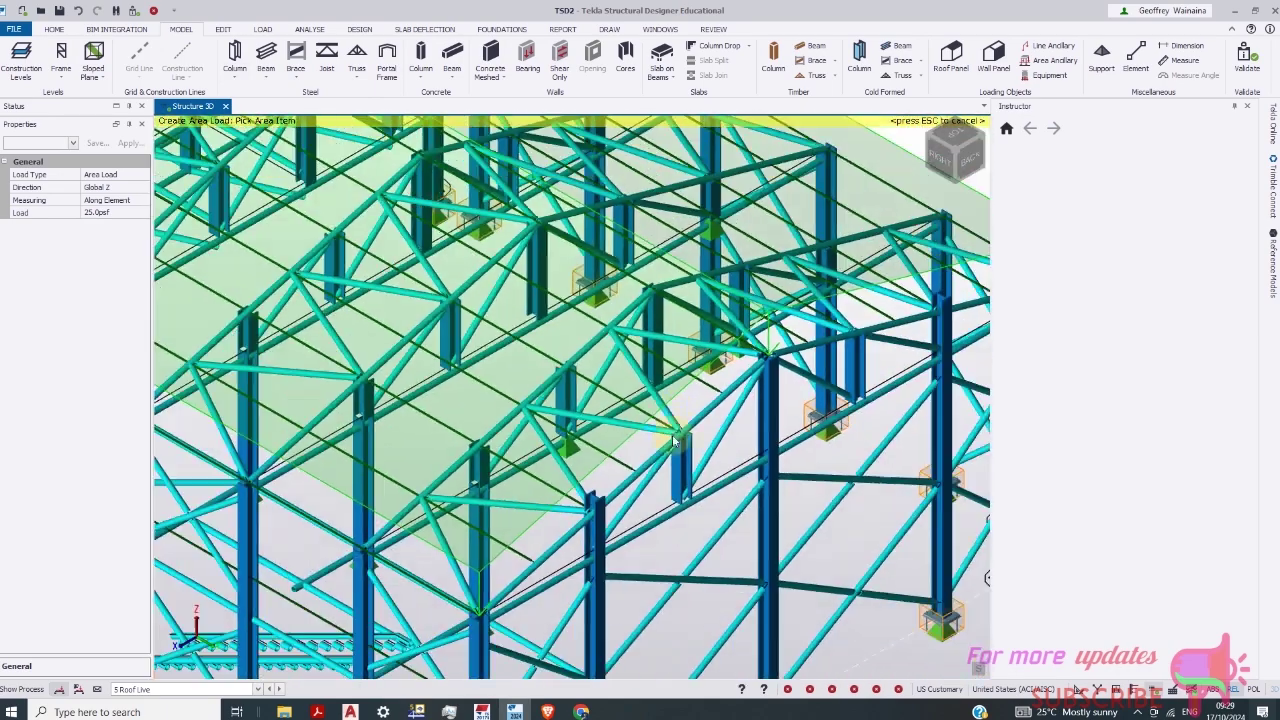
scroll(677, 369, down, 5)
scroll(729, 421, up, 5)
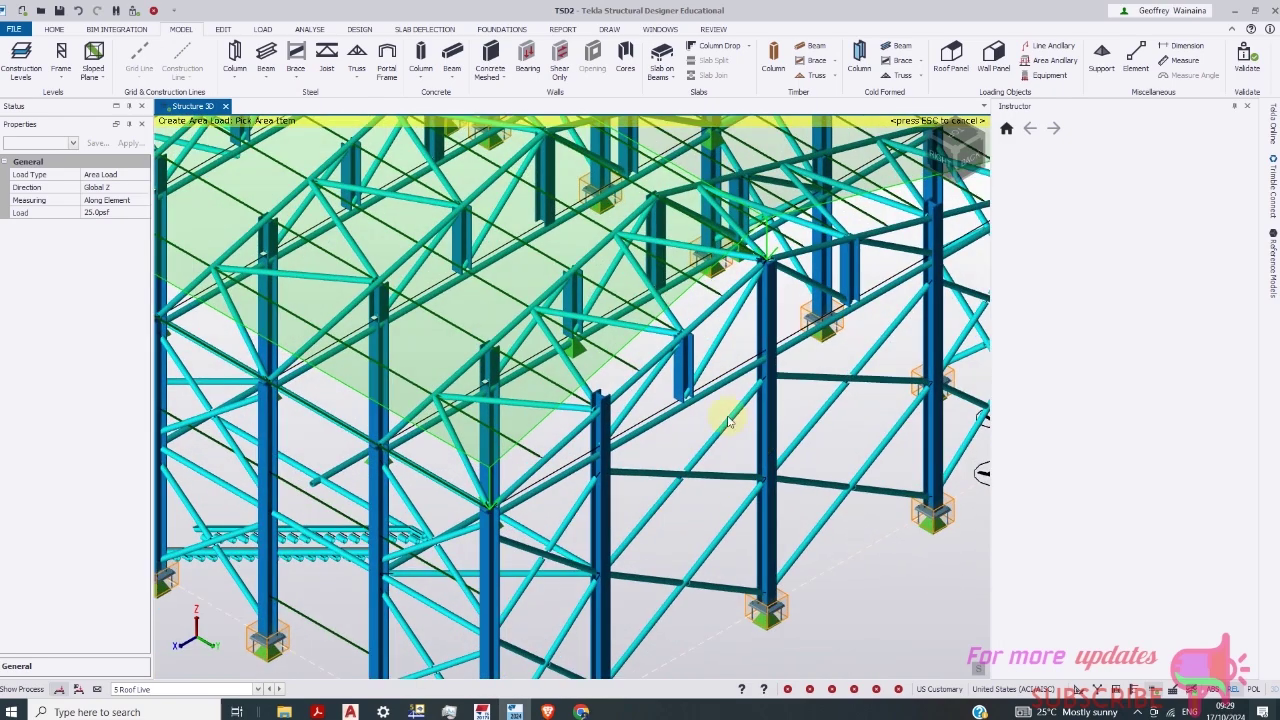
scroll(647, 296, up, 2)
scroll(560, 280, down, 6)
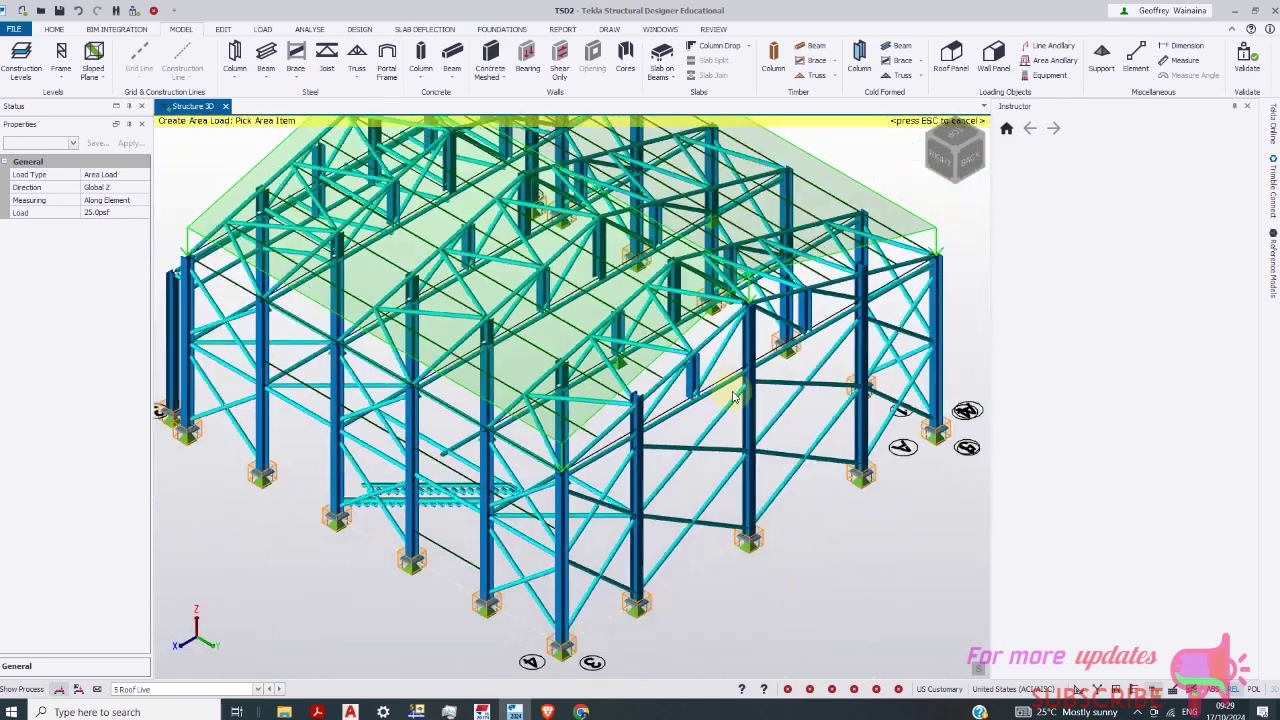
scroll(411, 220, up, 4)
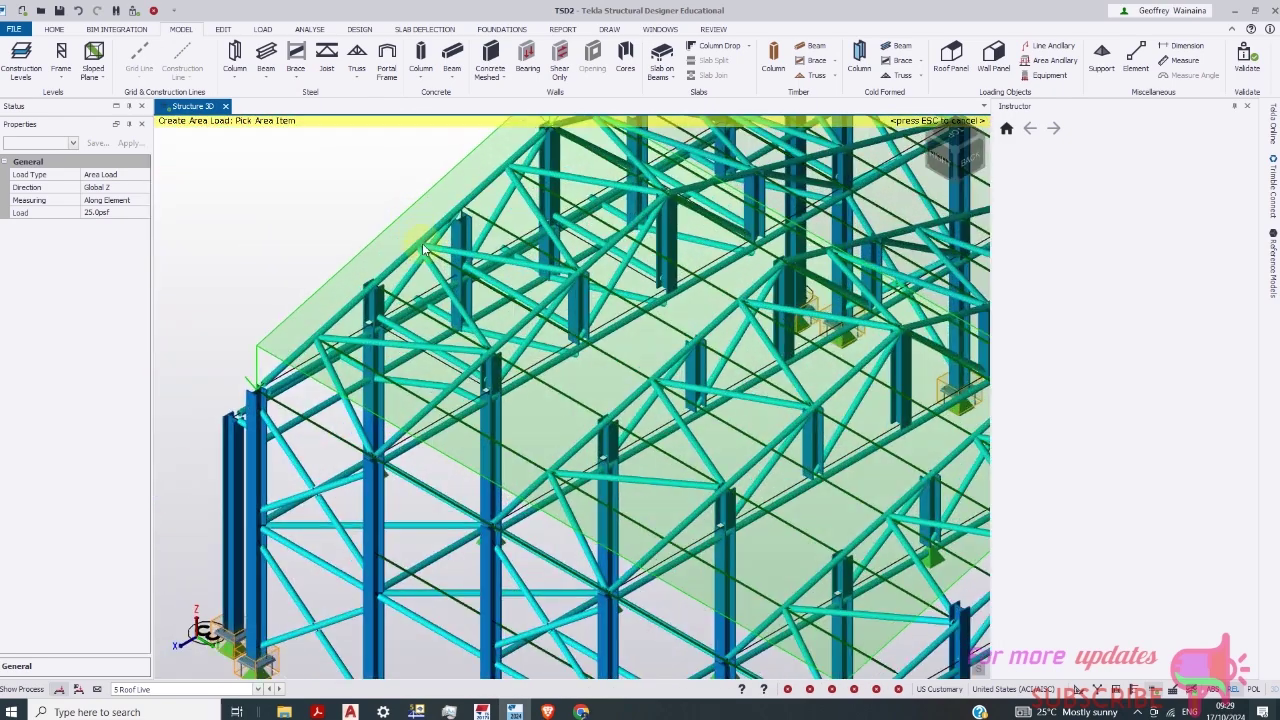
scroll(520, 270, down, 6)
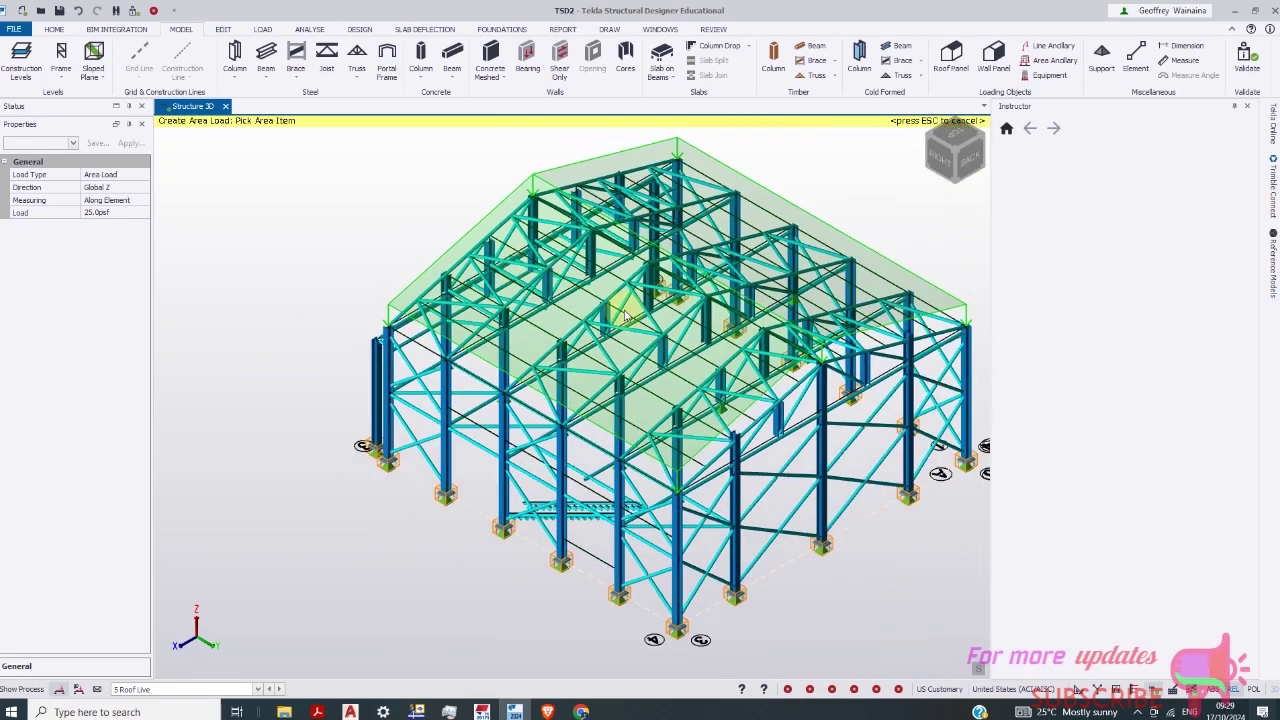
scroll(610, 490, up, 5)
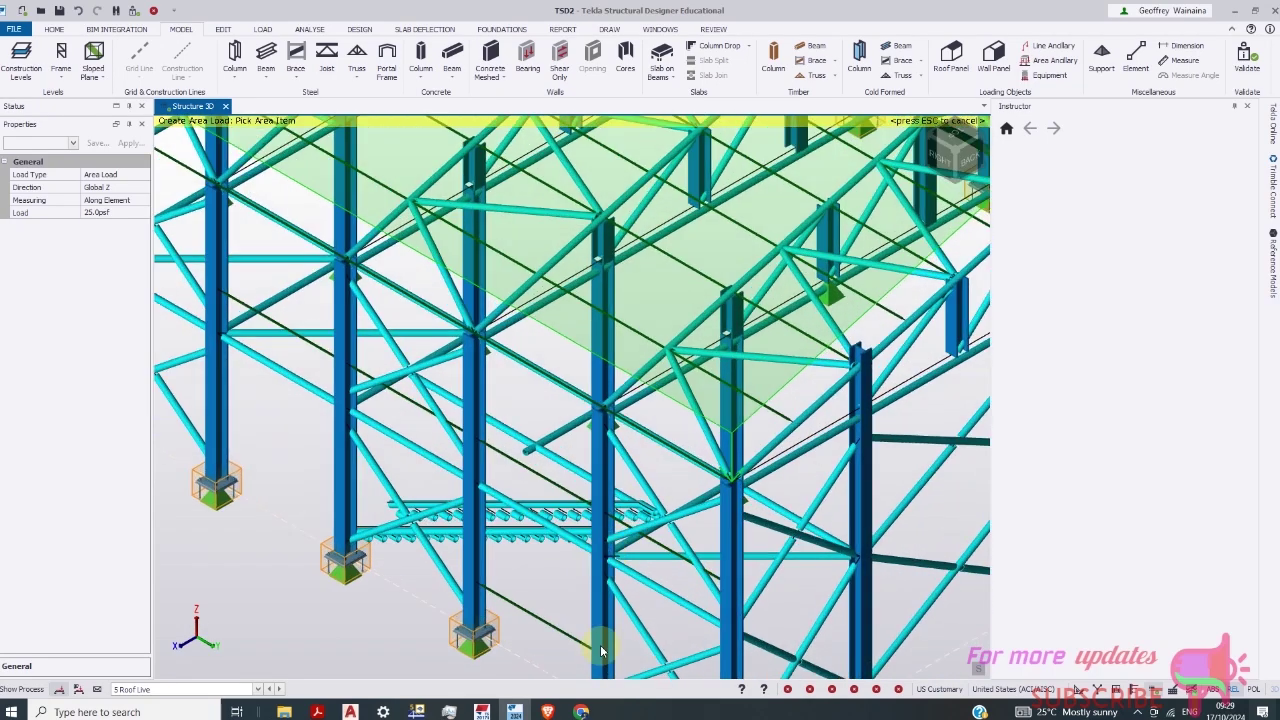
scroll(593, 551, down, 5)
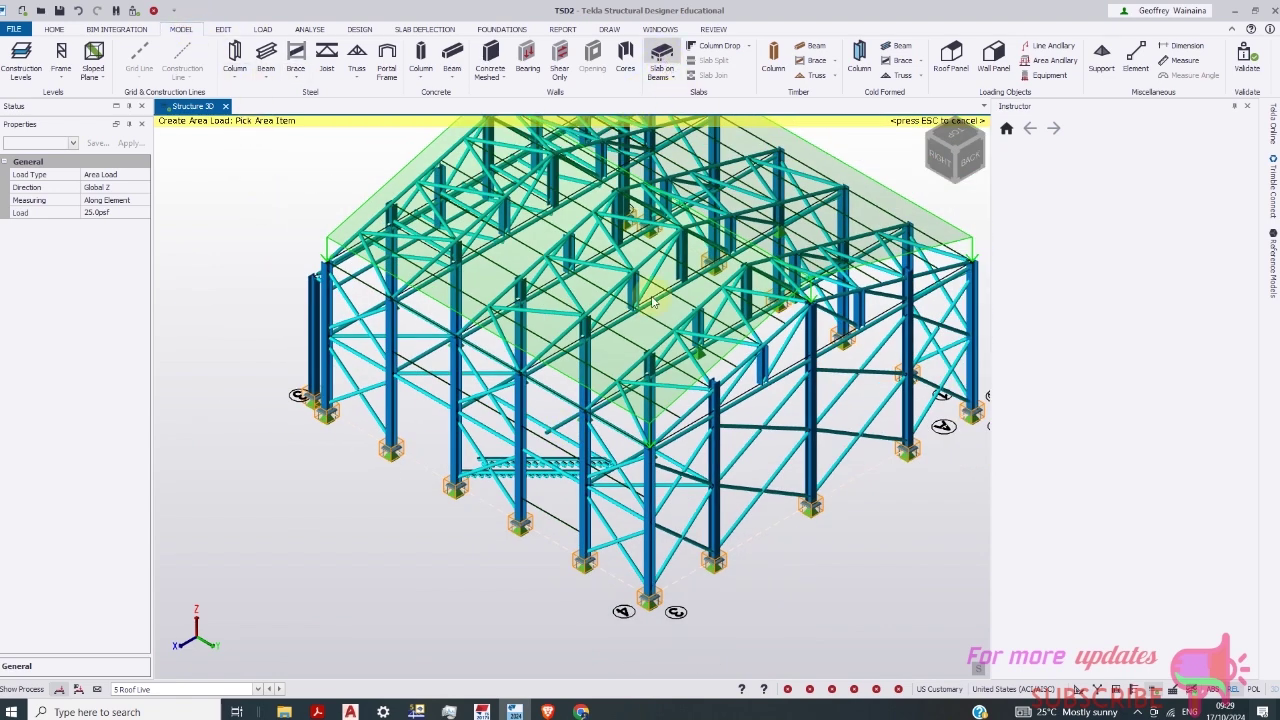
Create the four-cornered landing slab on the column nodes at the 10 ft level
scroll(668, 527, up, 2)
click(690, 503)
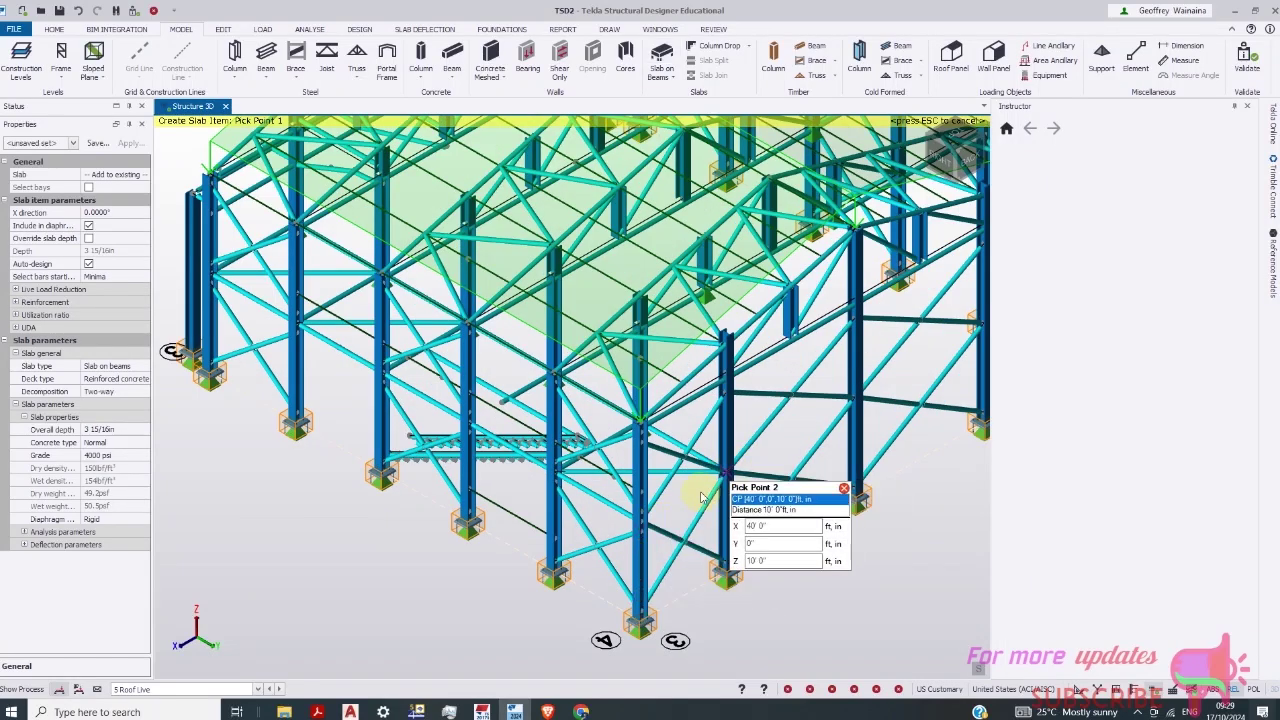
click(596, 492)
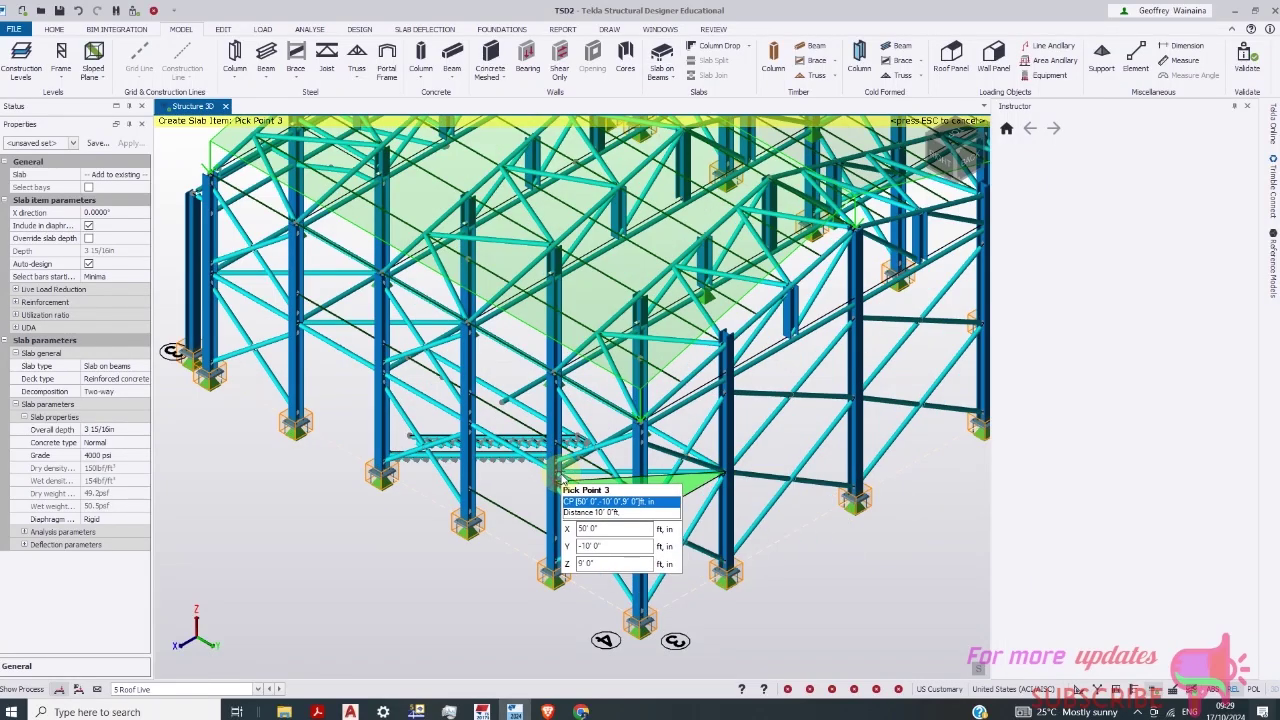
scroll(558, 479, up, 2)
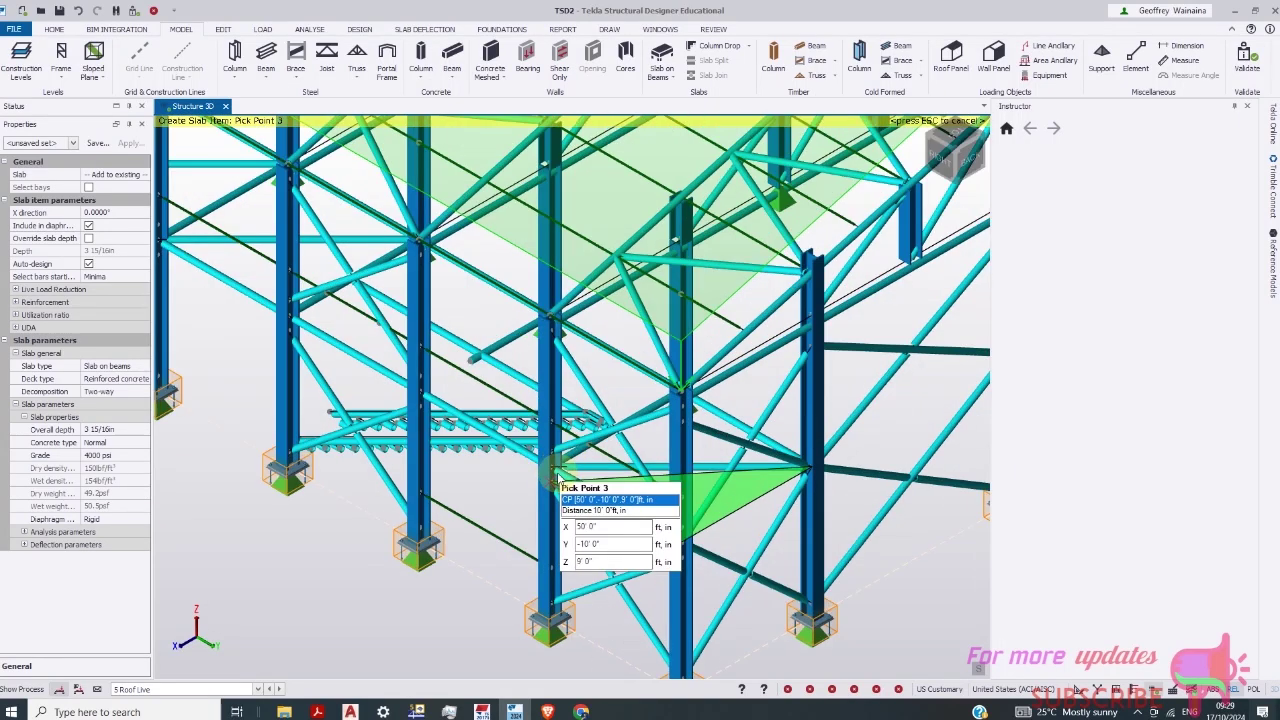
scroll(553, 470, up, 2)
click(550, 464)
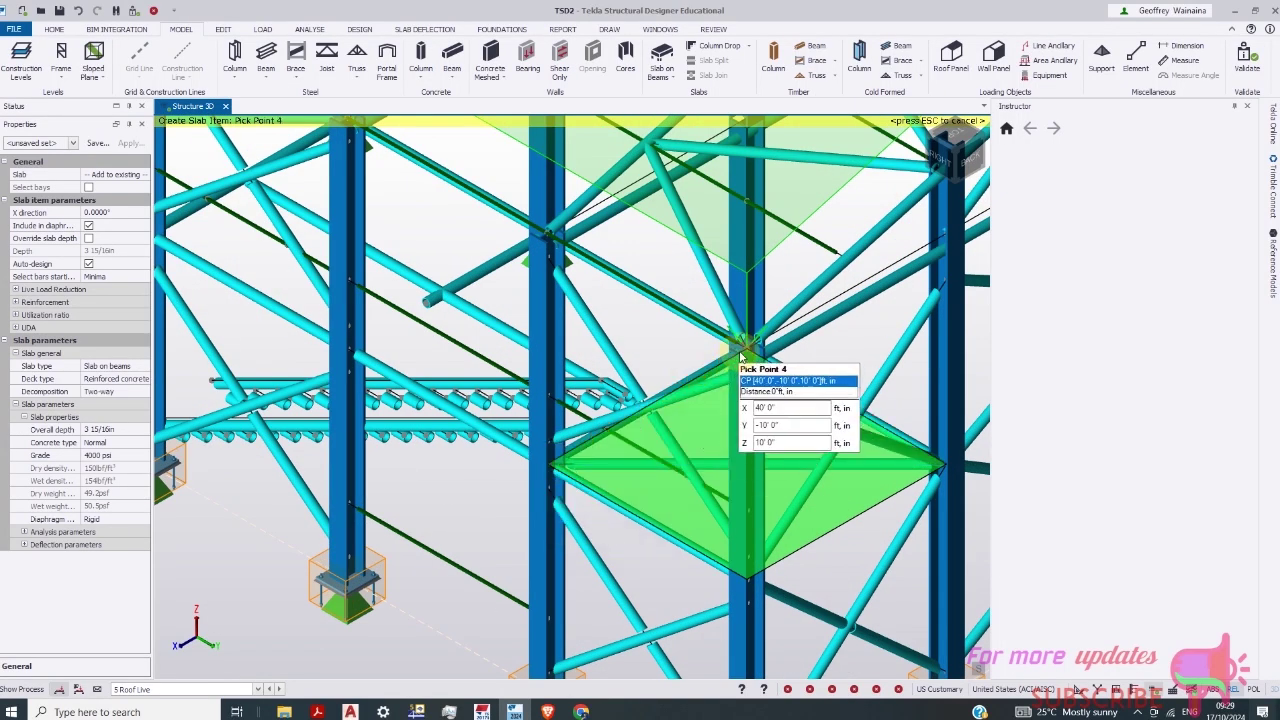
click(743, 347)
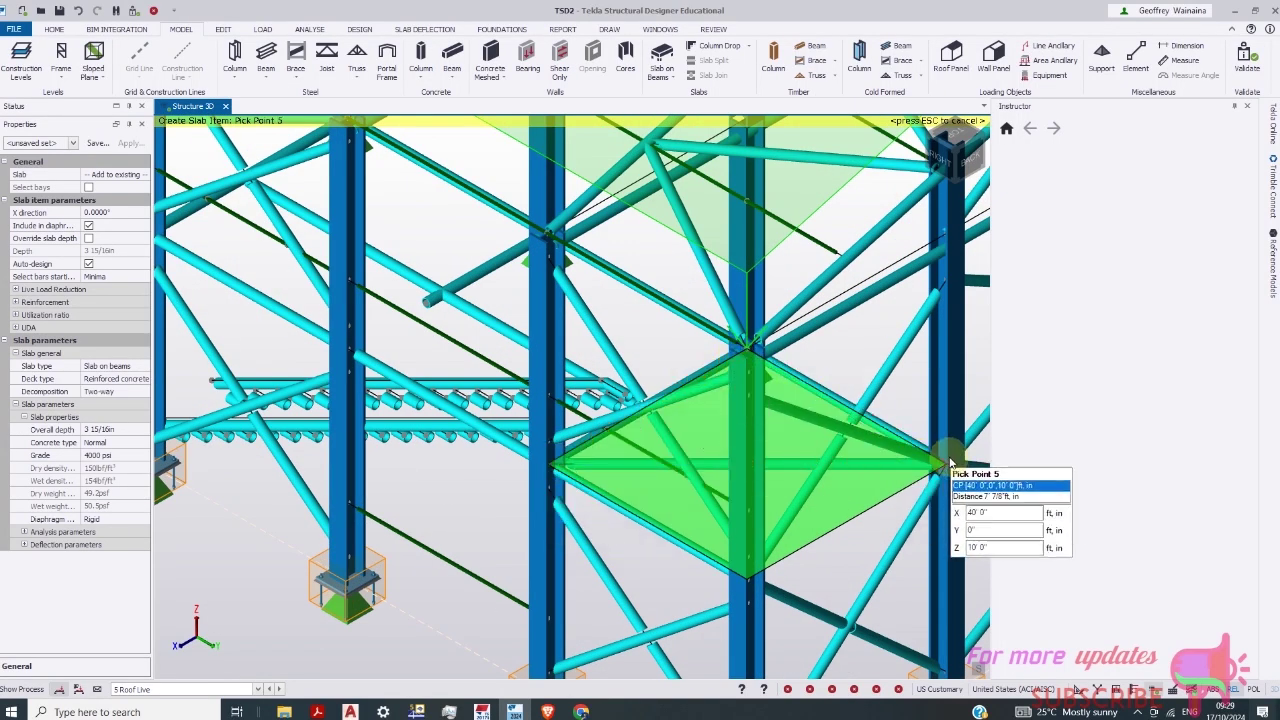
click(750, 581)
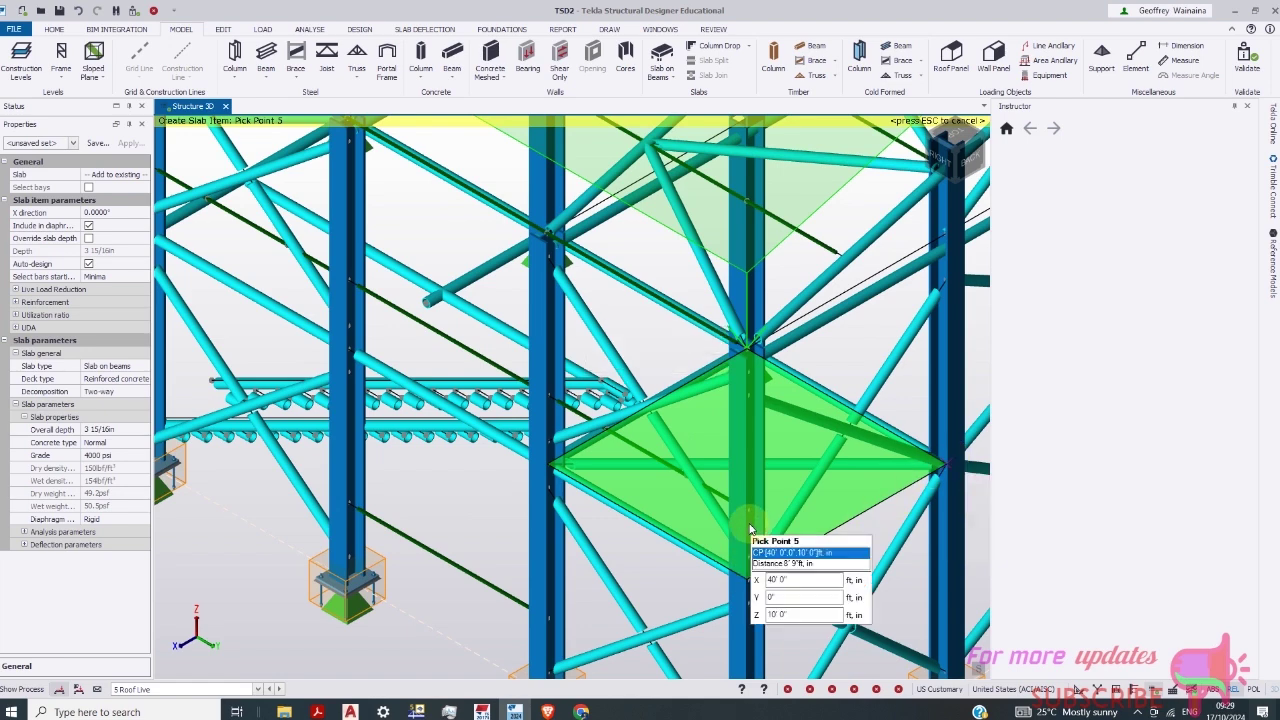
Outline a second slab rising from the landing to the left and upper truss ends
scroll(668, 517, down, 2)
scroll(662, 445, up, 3)
scroll(662, 445, up, 1)
click(660, 443)
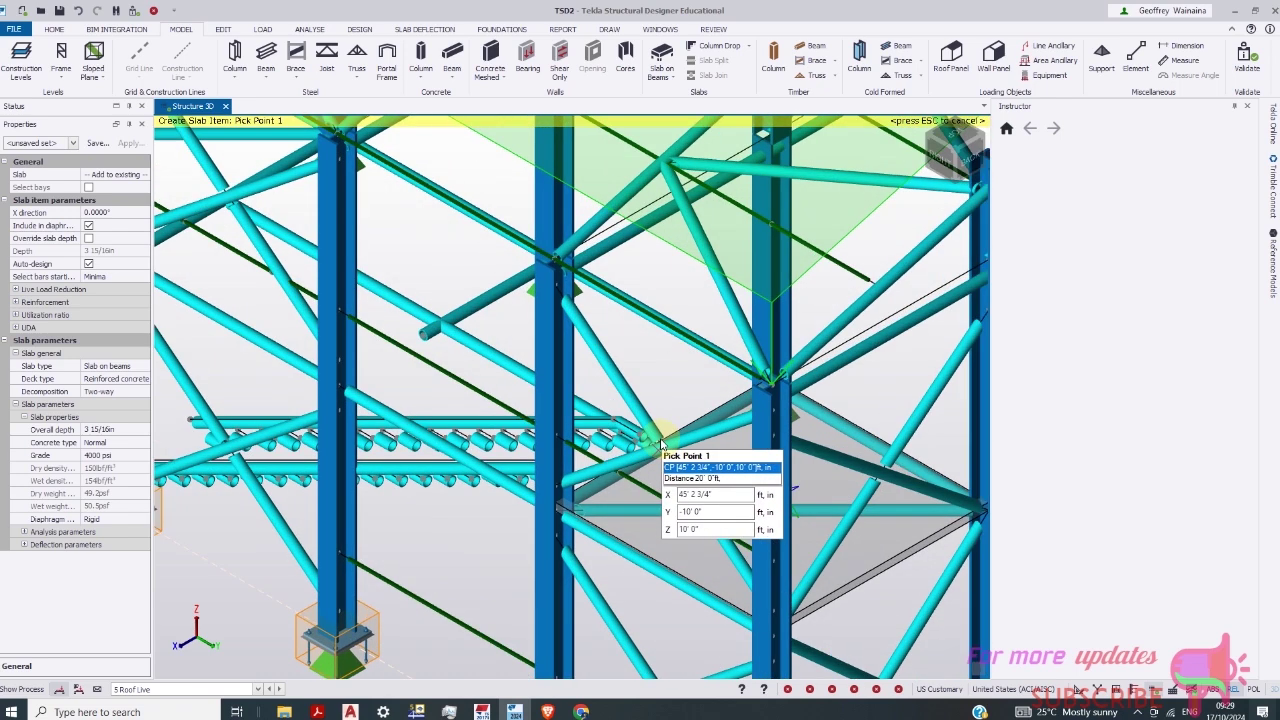
click(232, 204)
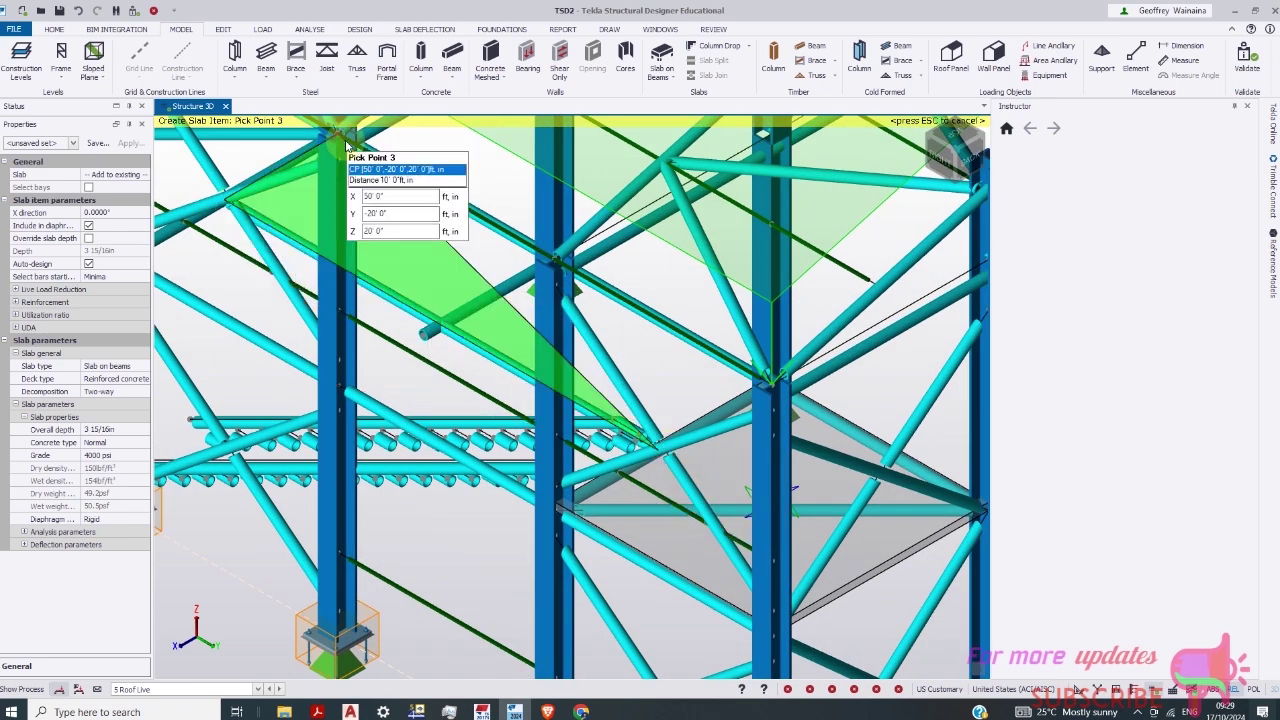
click(345, 140)
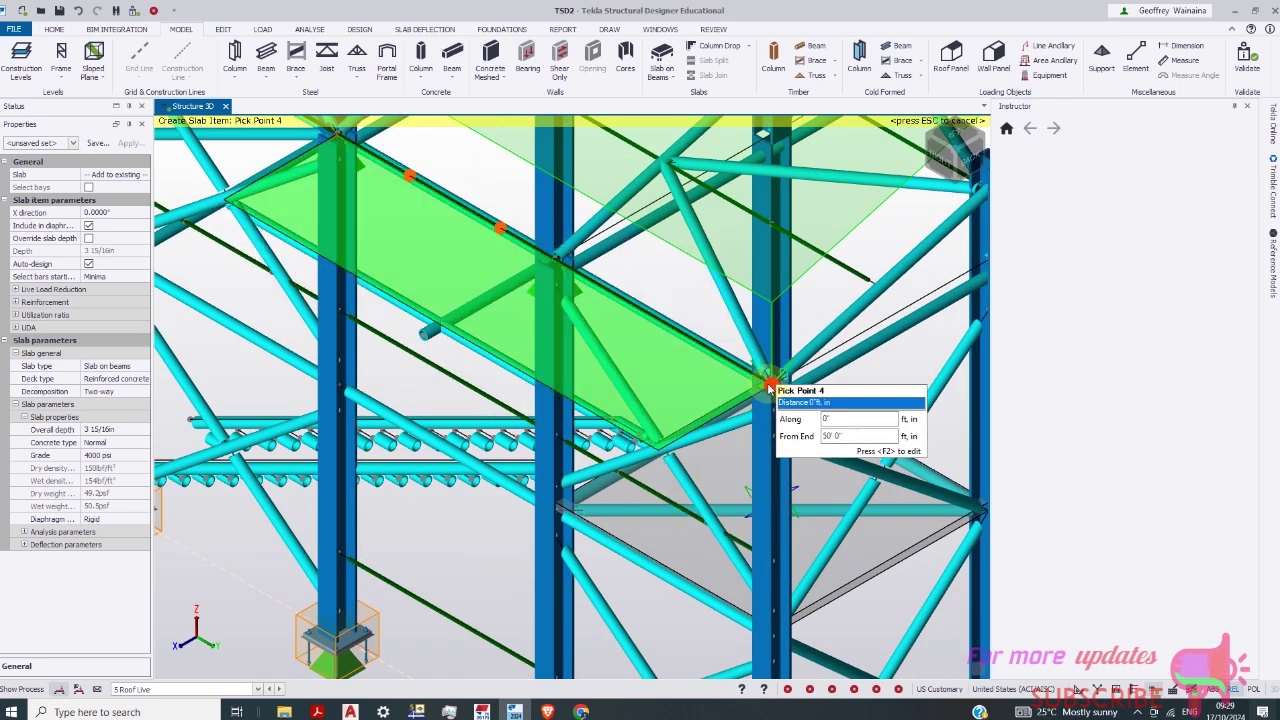
click(722, 417)
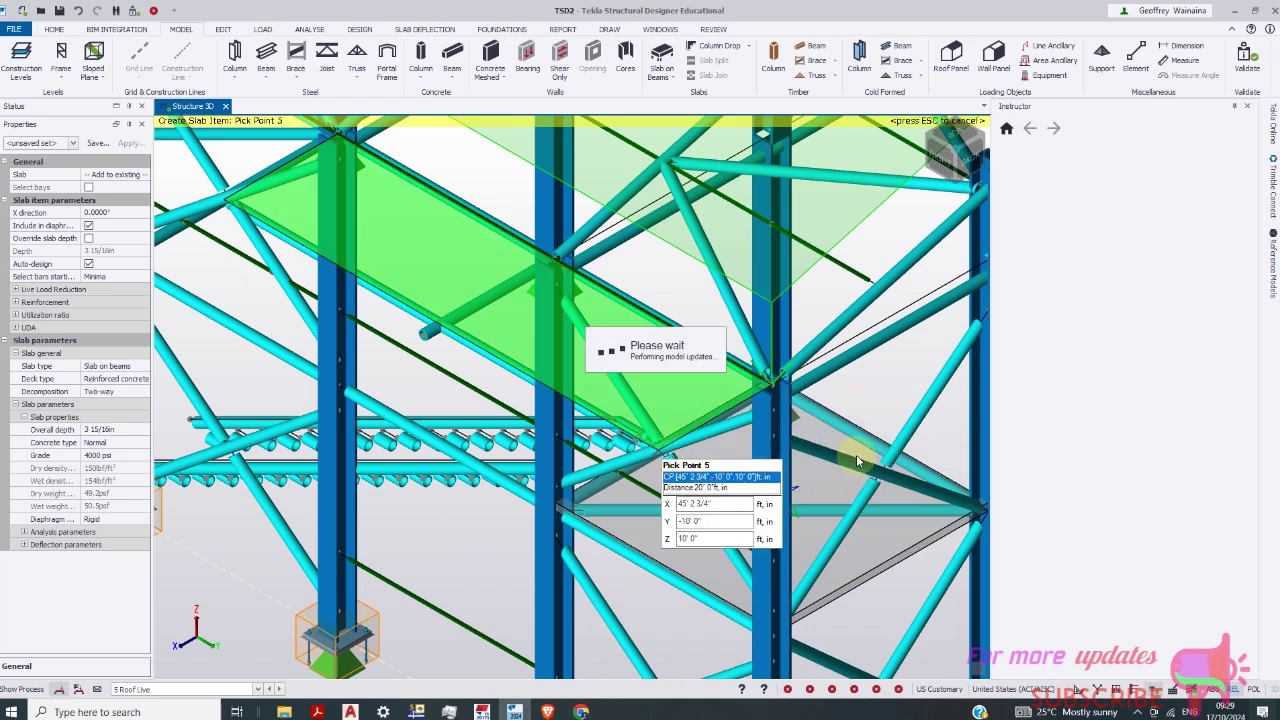
scroll(880, 465, down, 5)
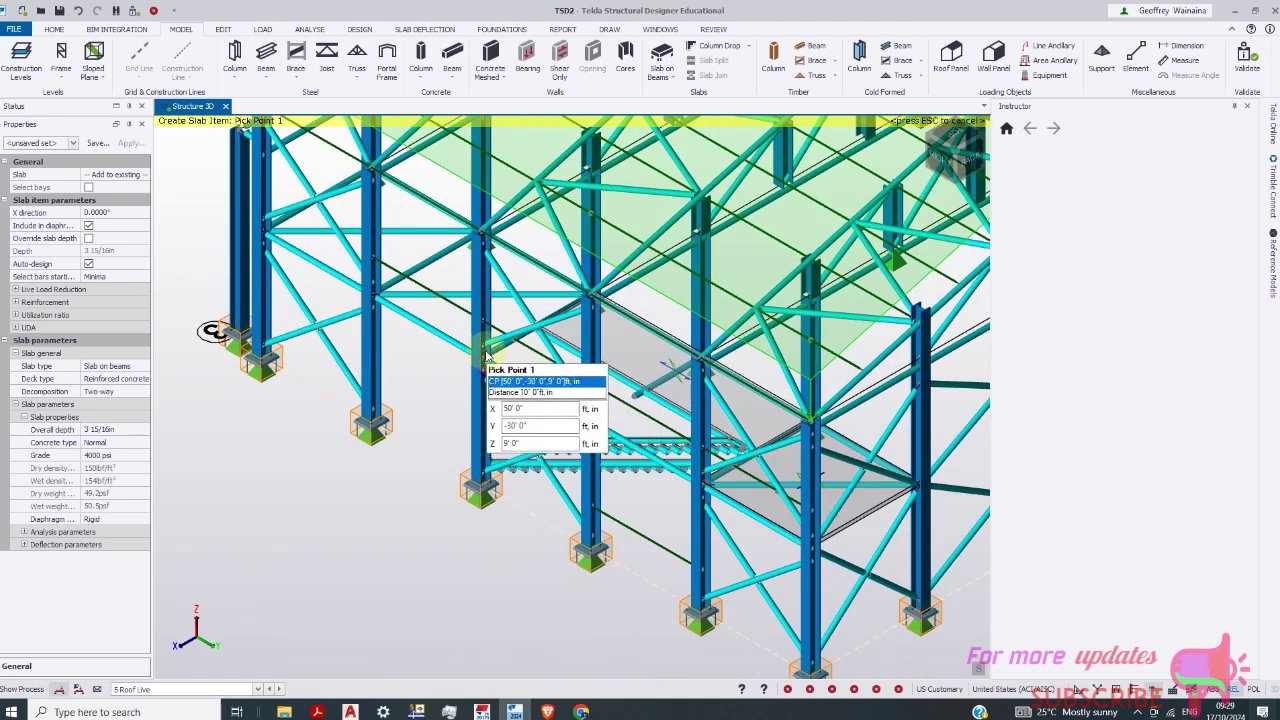
Place the next slab's first two corners on the column nodes
scroll(494, 352, up, 3)
click(479, 346)
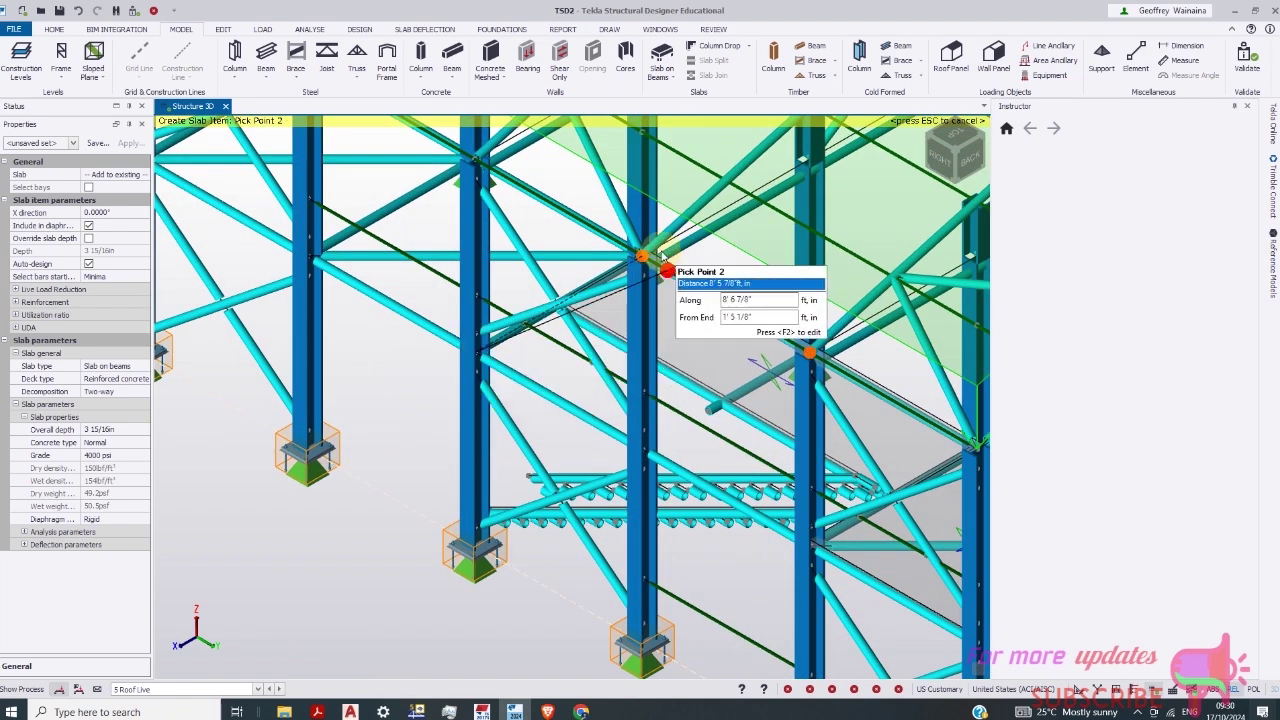
click(636, 256)
scroll(635, 318, down, 2)
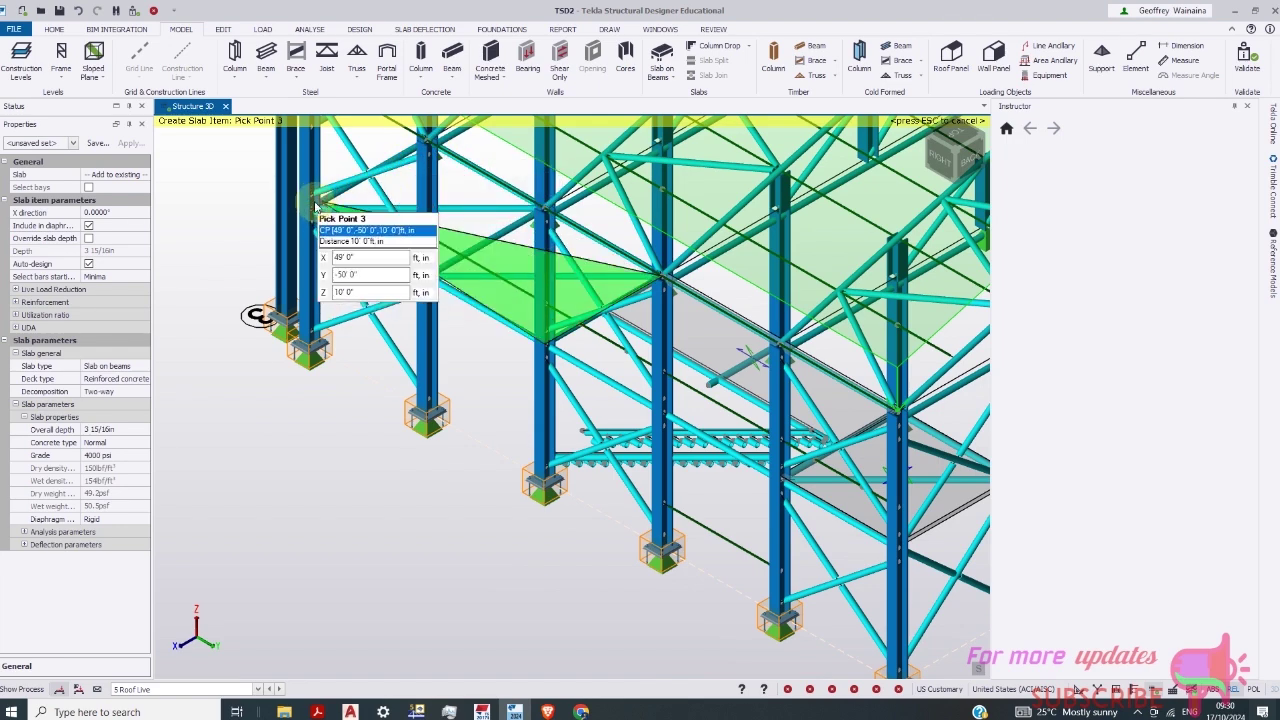
Zoom and orbit to a top-back-left view to locate the third corner
scroll(297, 212, up, 2)
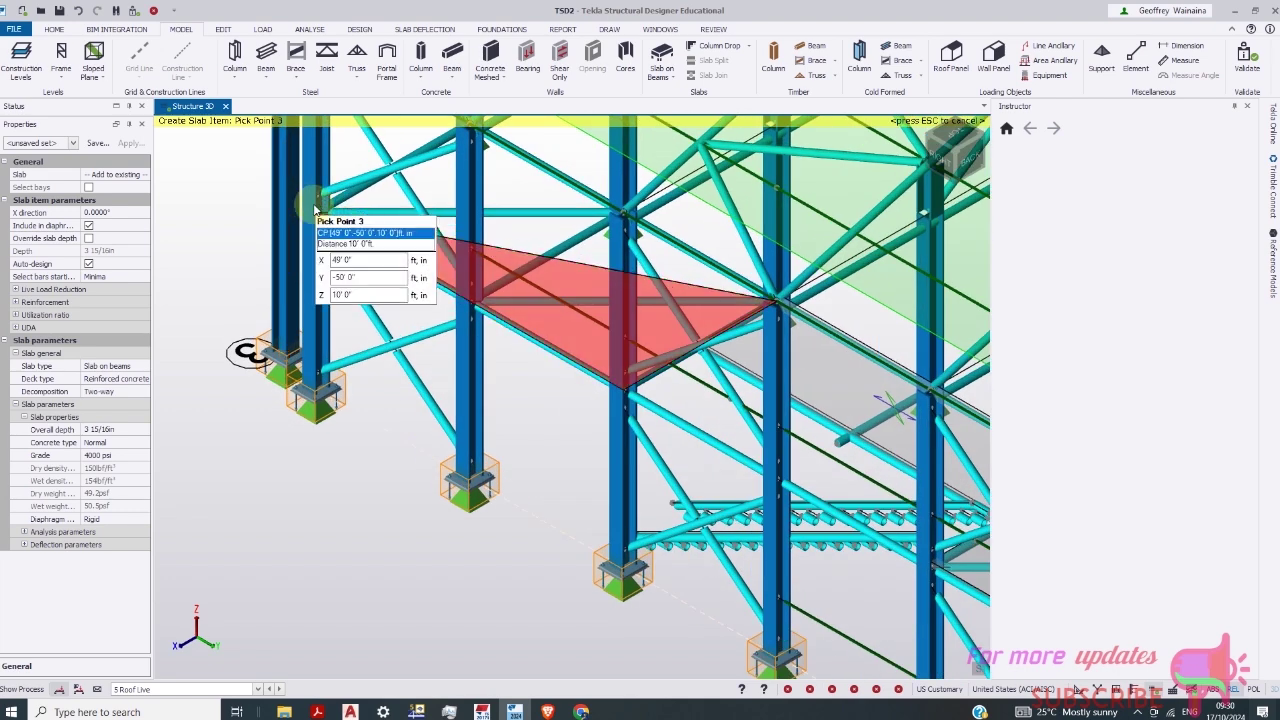
scroll(430, 188, down, 2)
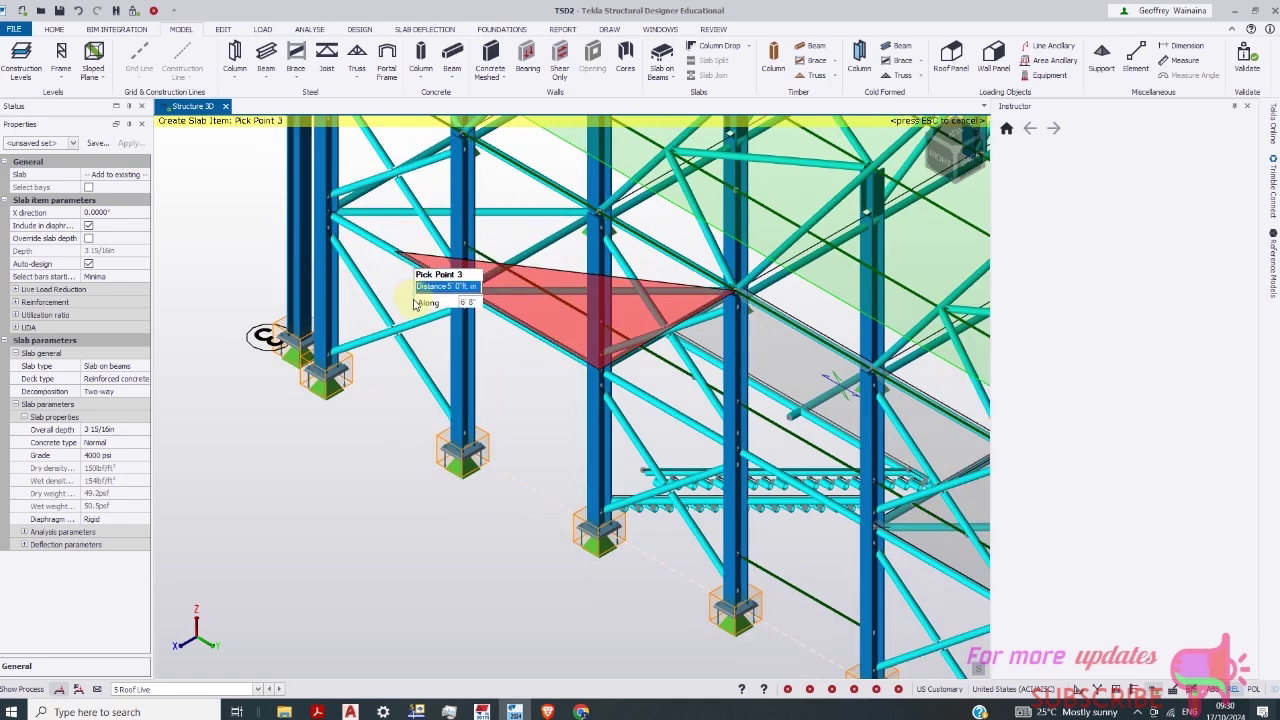
scroll(445, 395, down, 1)
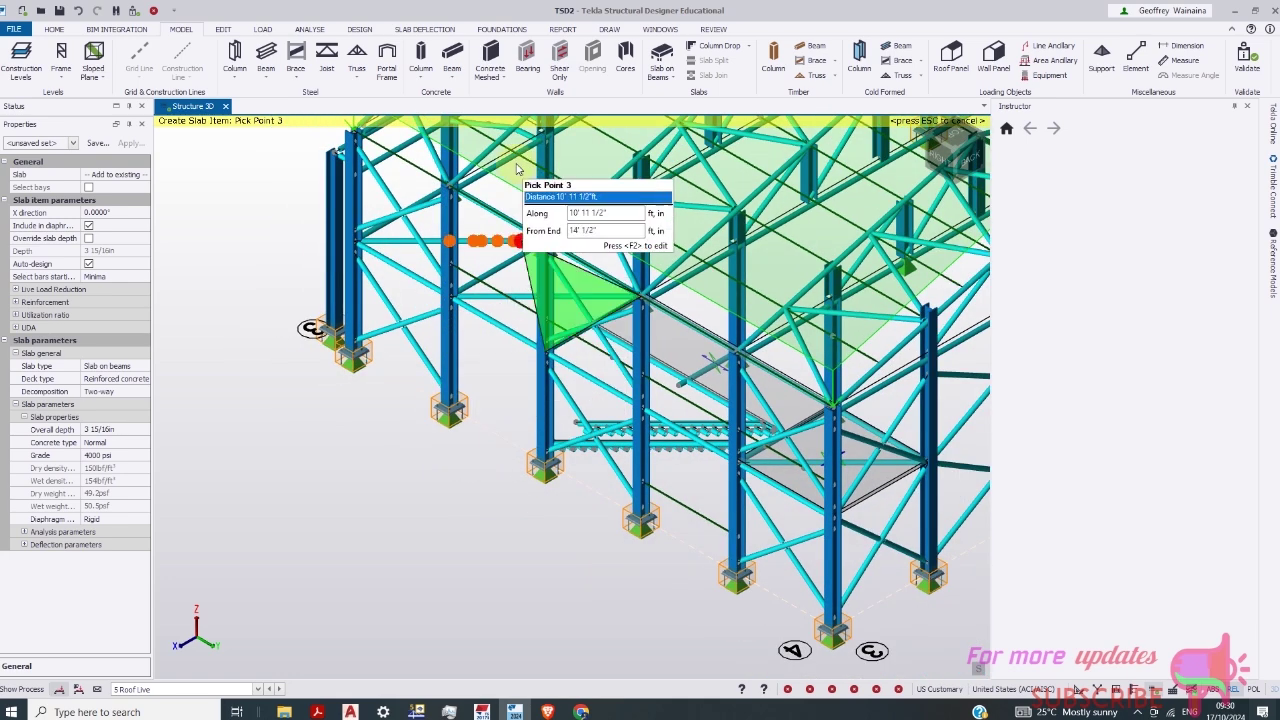
middle_drag(445, 328, 414, 540)
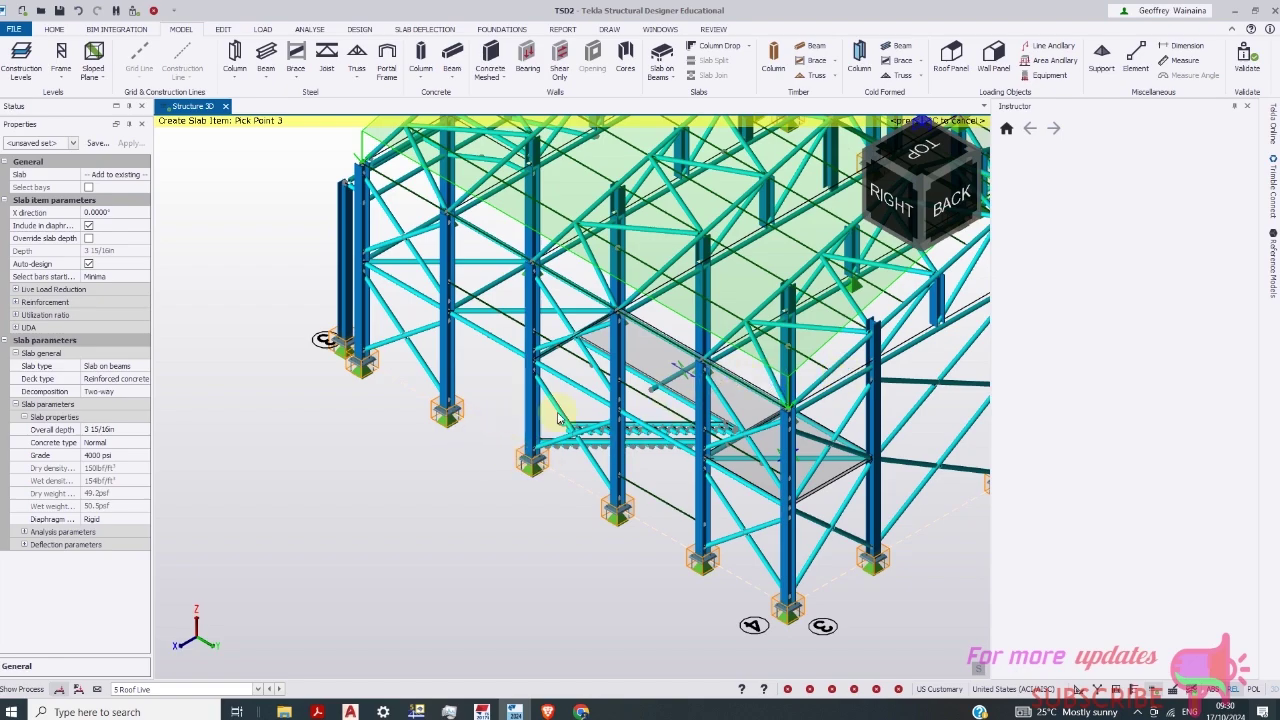
scroll(664, 291, down, 5)
middle_drag(664, 291, 808, 400)
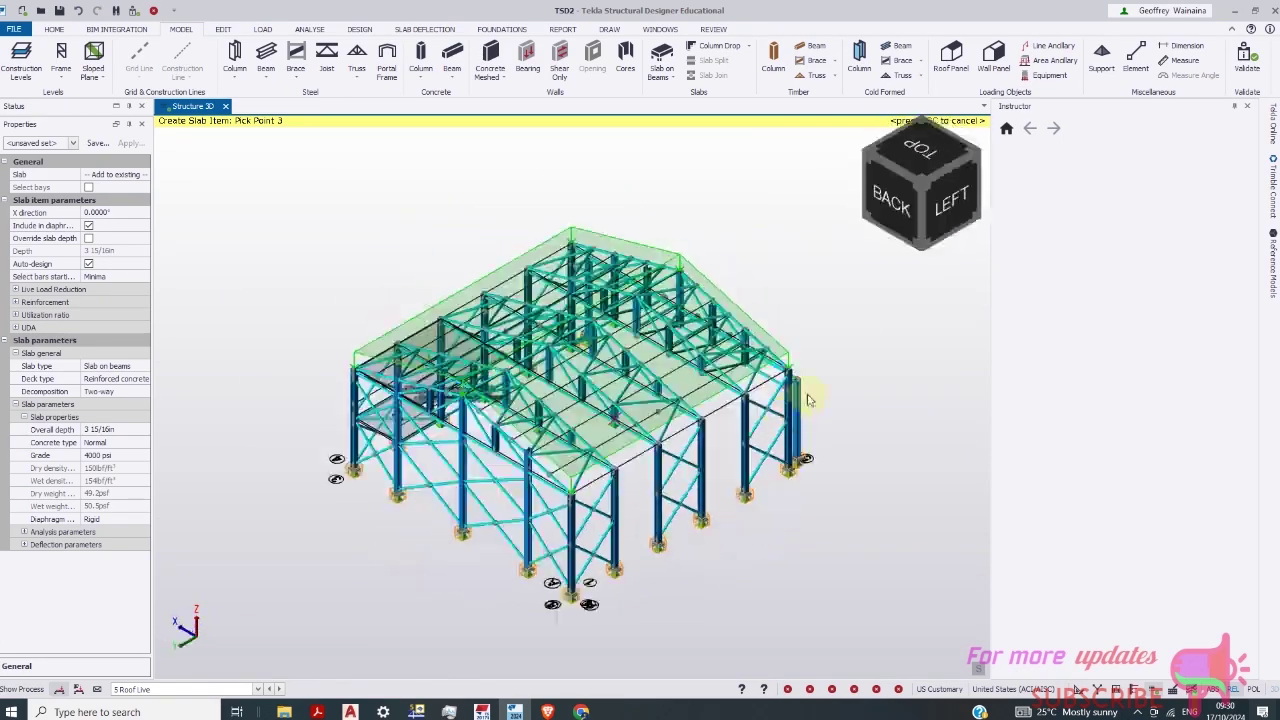
Return to isometric view and start a slab on beams with two column-node corners
click(968, 135)
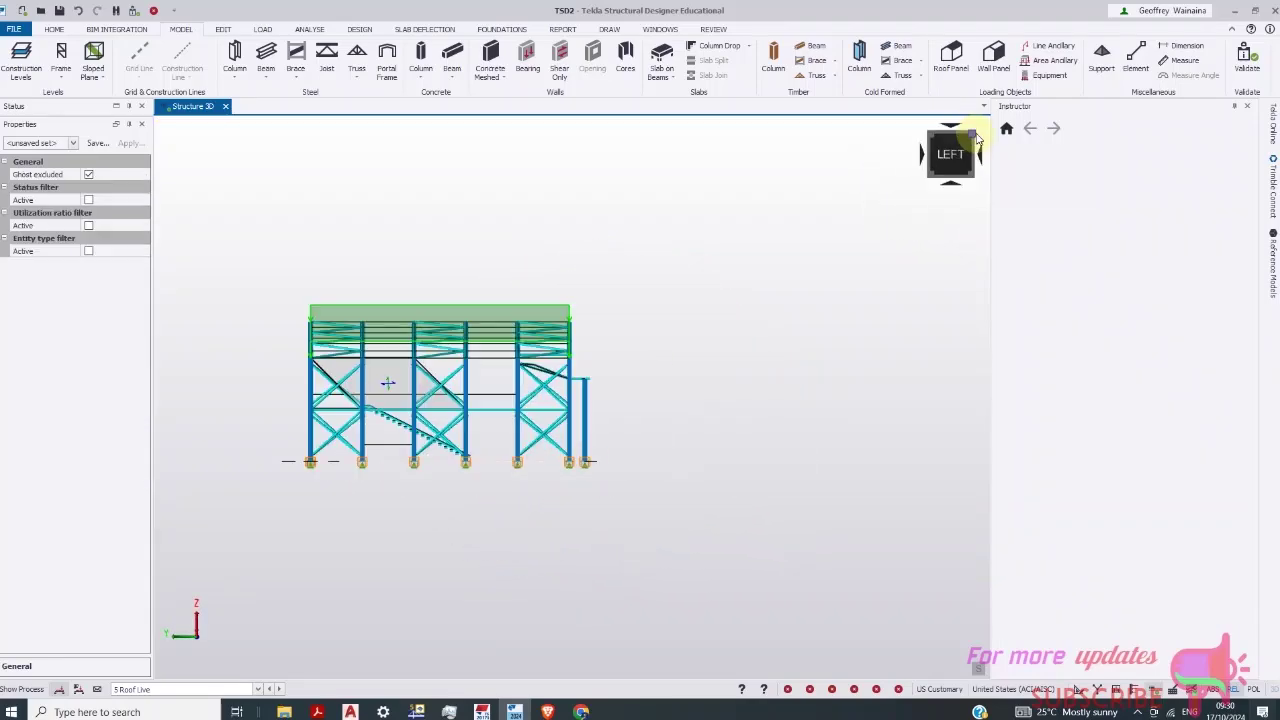
click(958, 147)
scroll(775, 445, up, 5)
scroll(782, 447, up, 2)
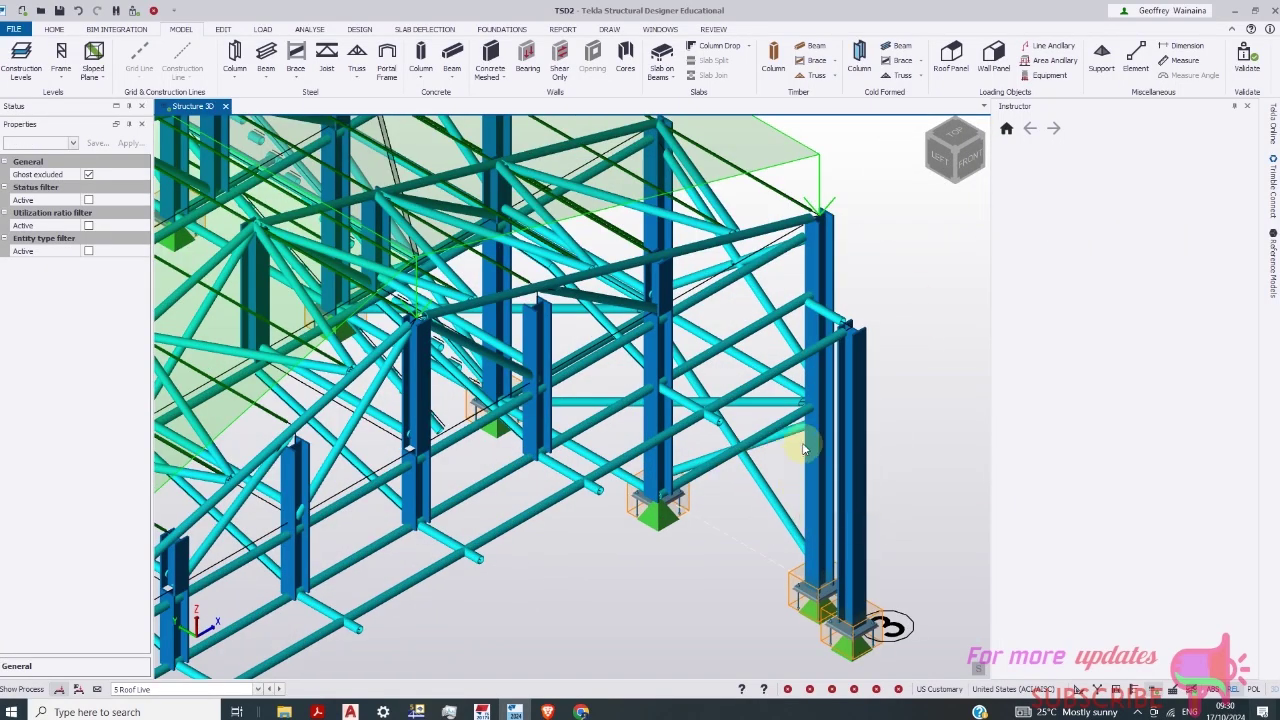
mouse_move(795, 425)
scroll(790, 428, up, 3)
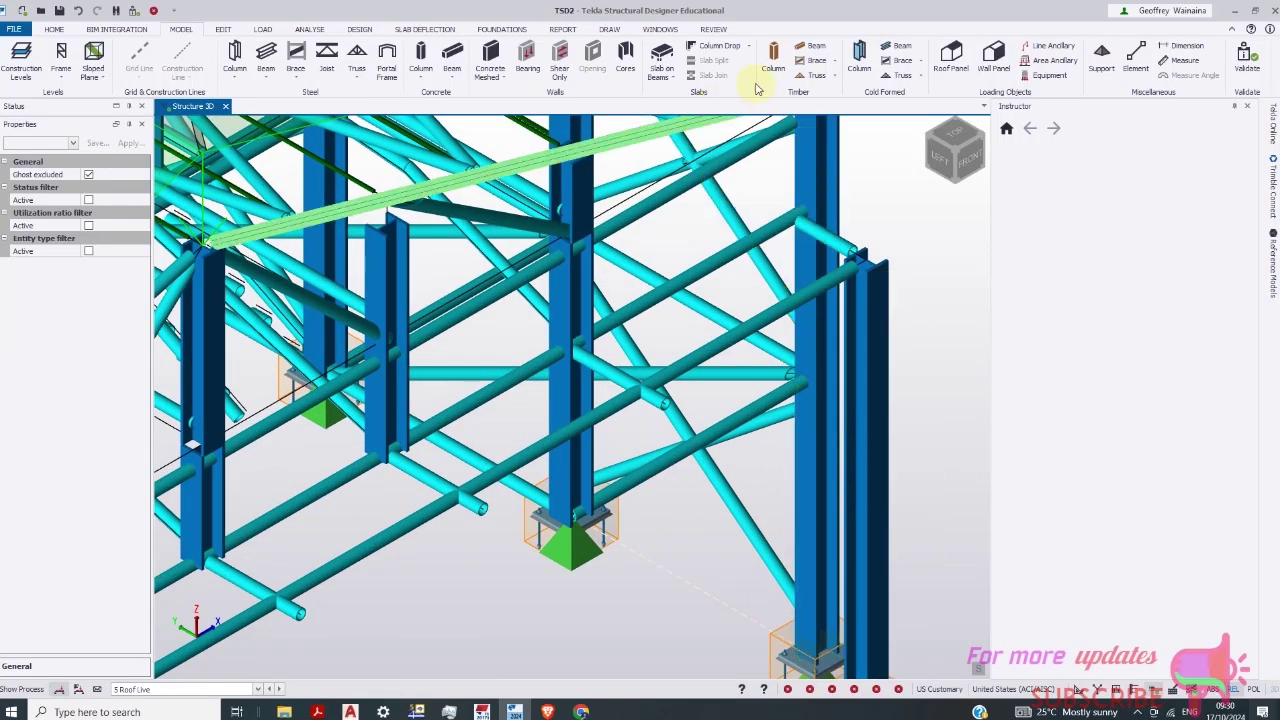
click(667, 58)
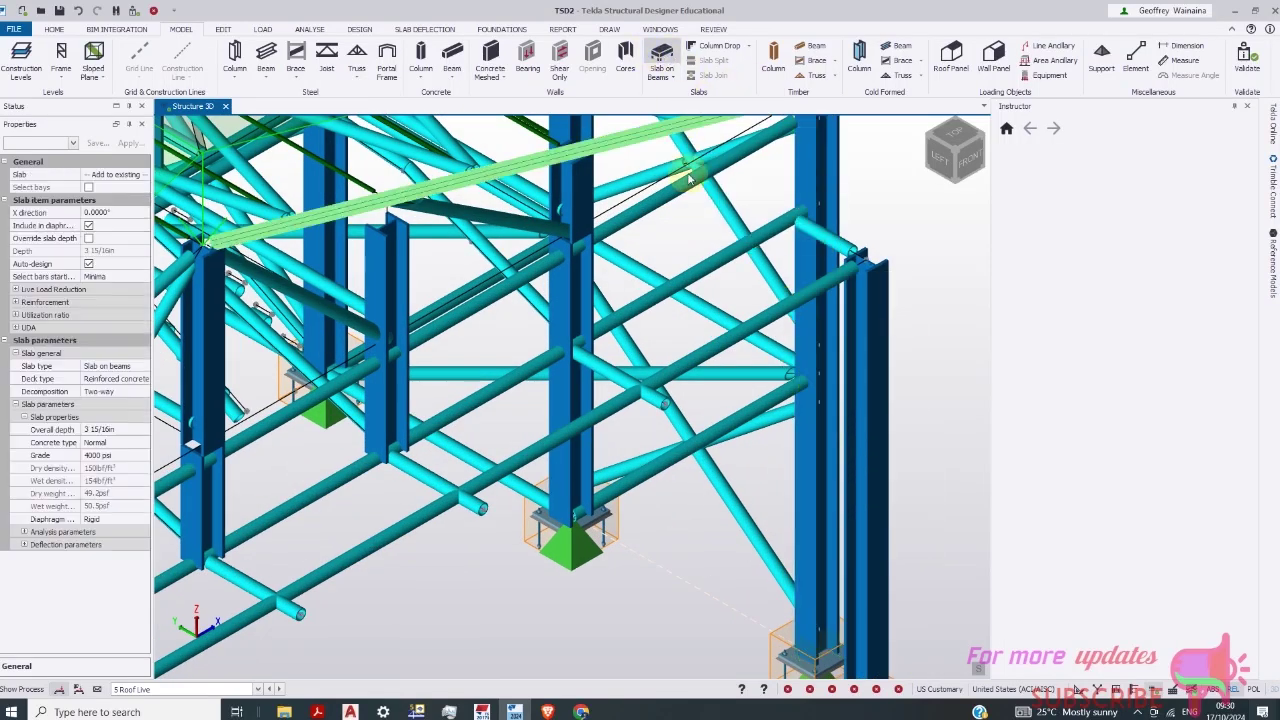
click(578, 517)
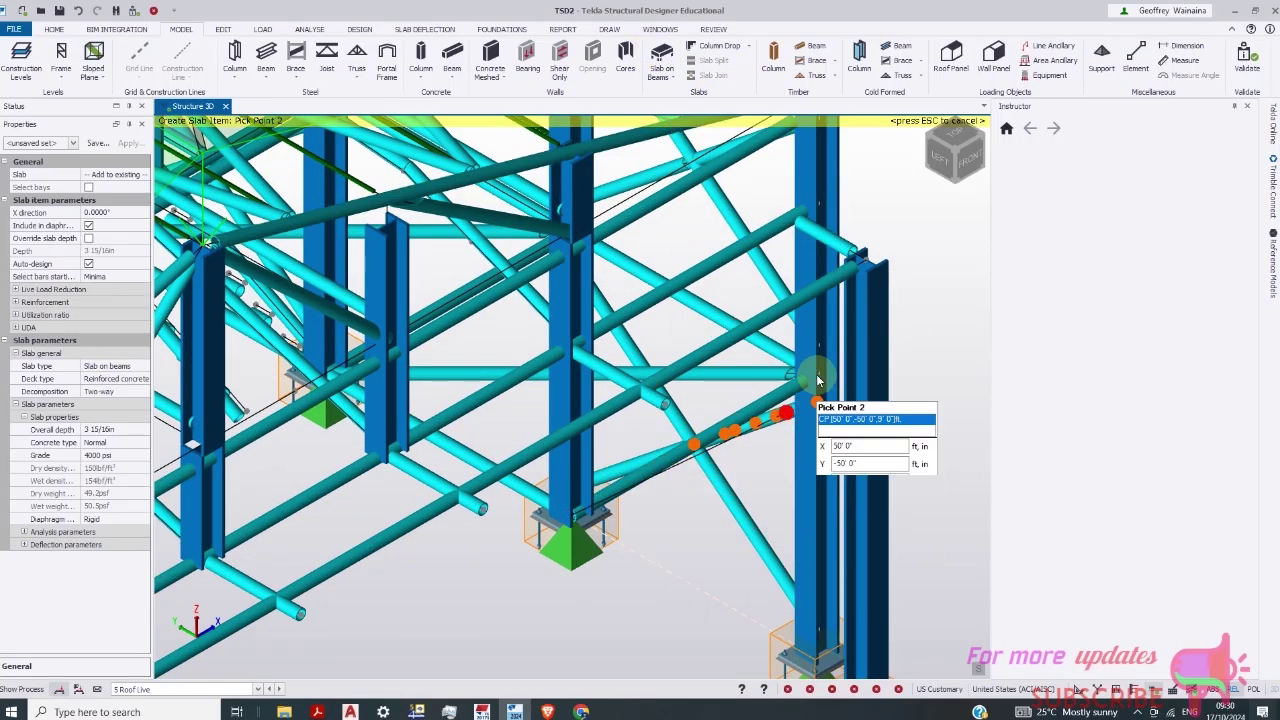
click(815, 375)
Place the slab's third corner near where gridlines 3 and 5 meet
scroll(680, 362, down, 3)
scroll(763, 425, up, 2)
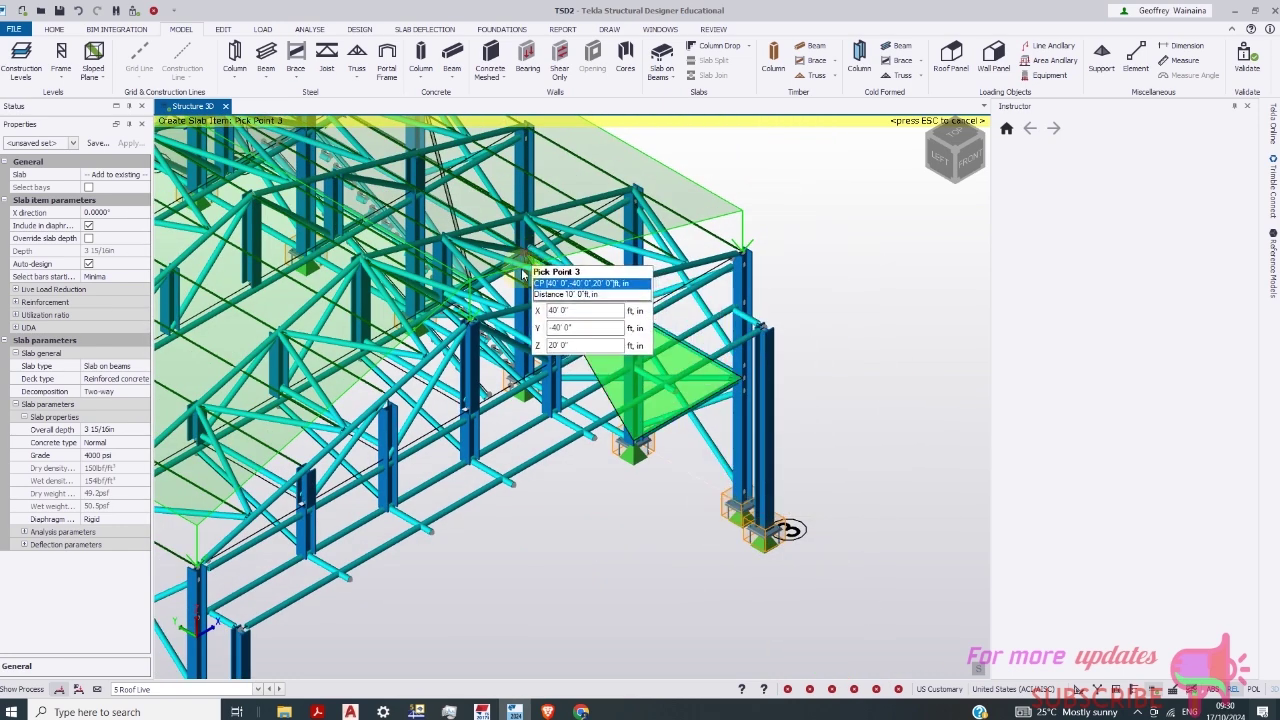
click(436, 325)
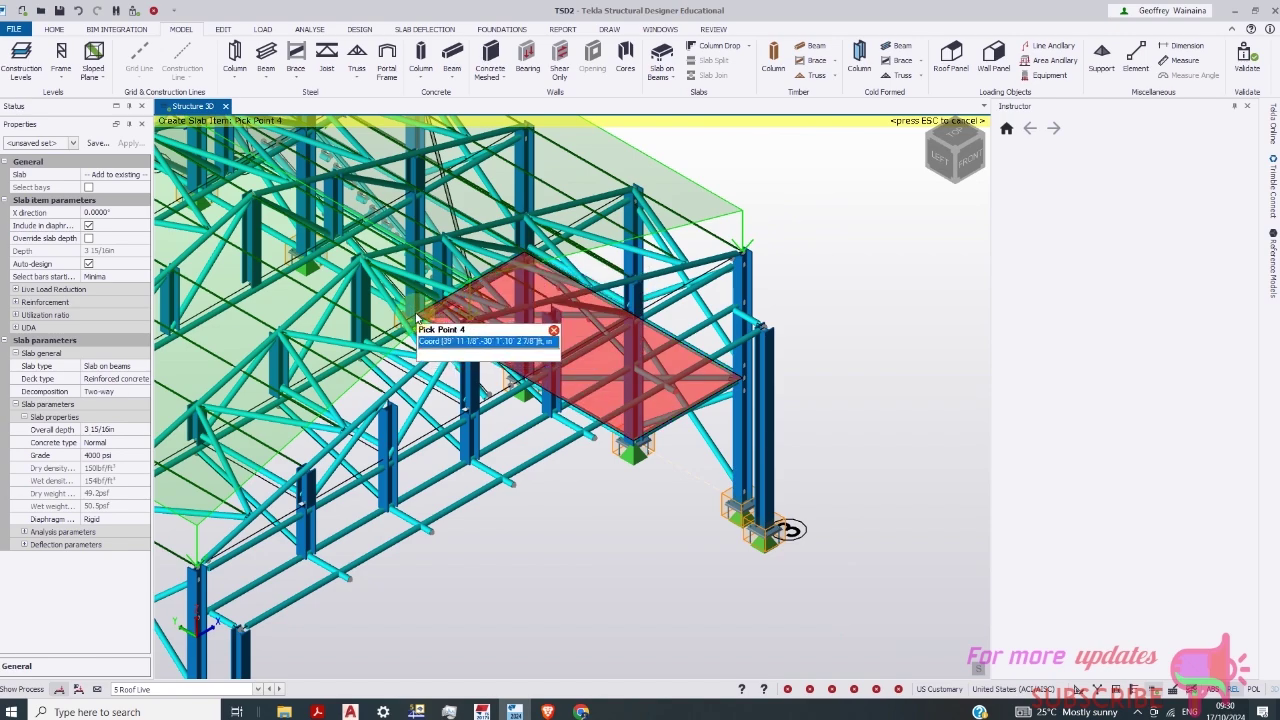
scroll(422, 320, up, 3)
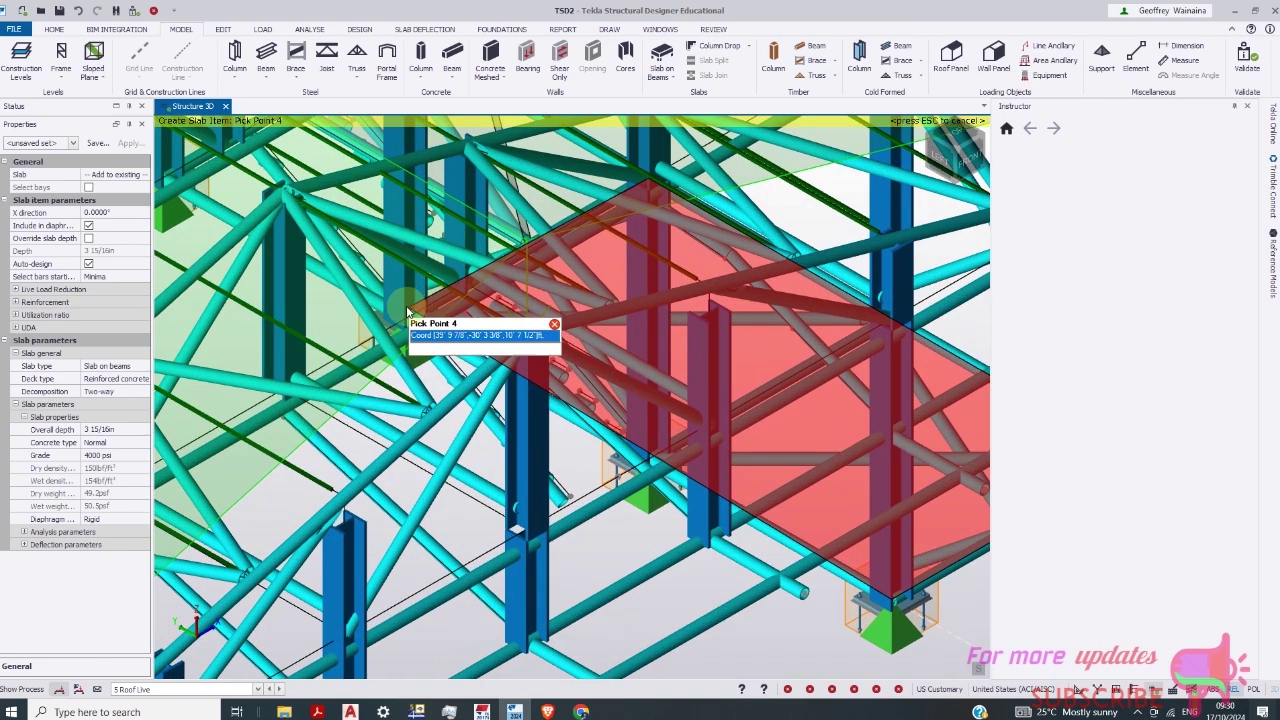
scroll(408, 315, down, 5)
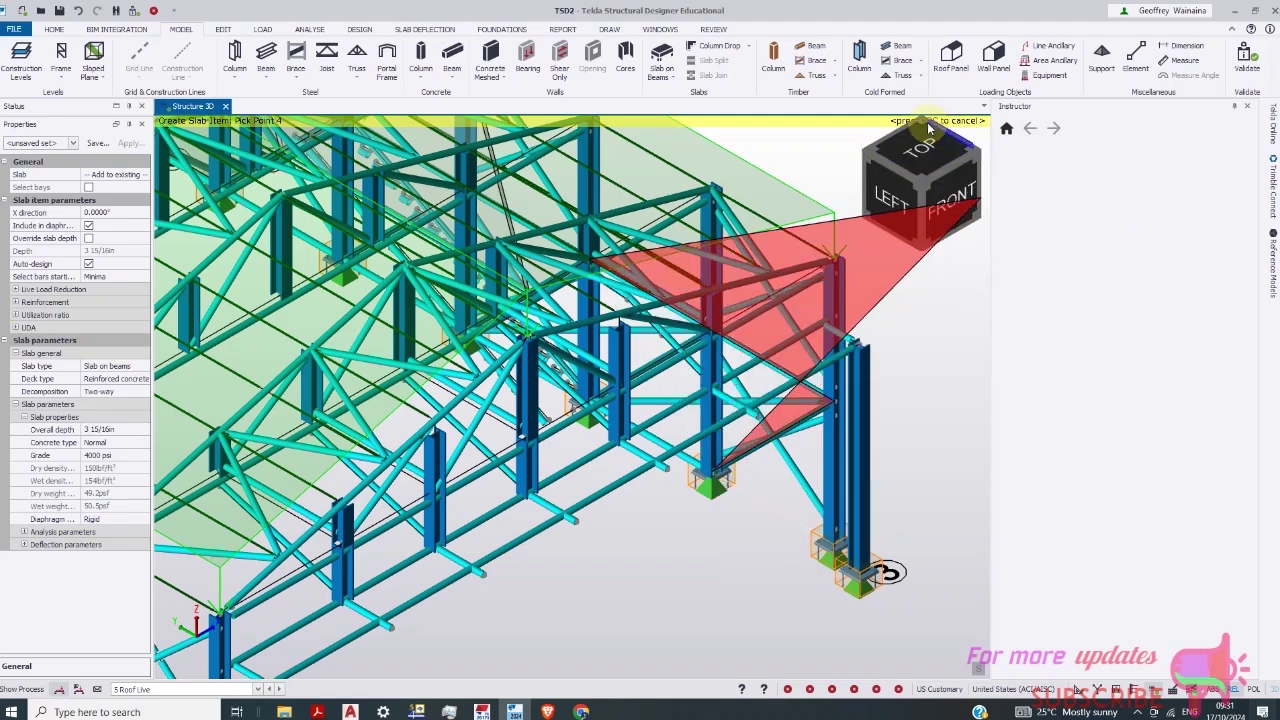
click(928, 128)
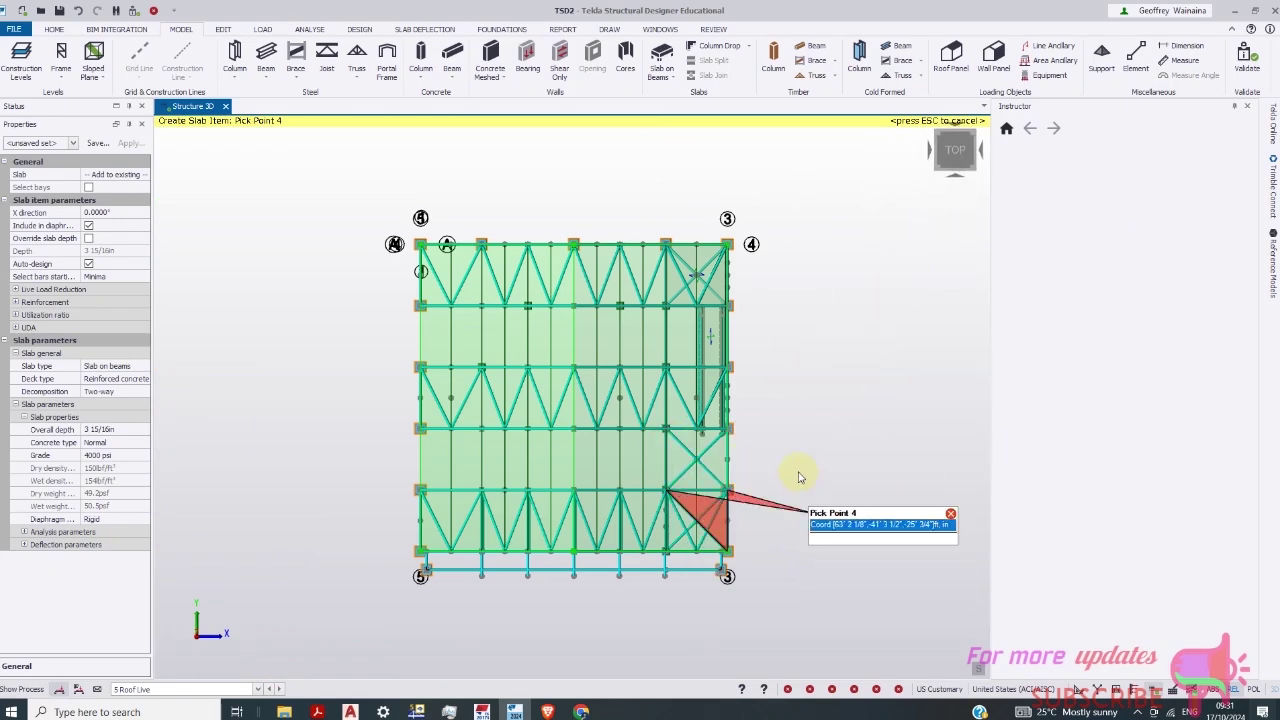
Close the triangular slab with its last corner and reorient to an isometric view
click(717, 345)
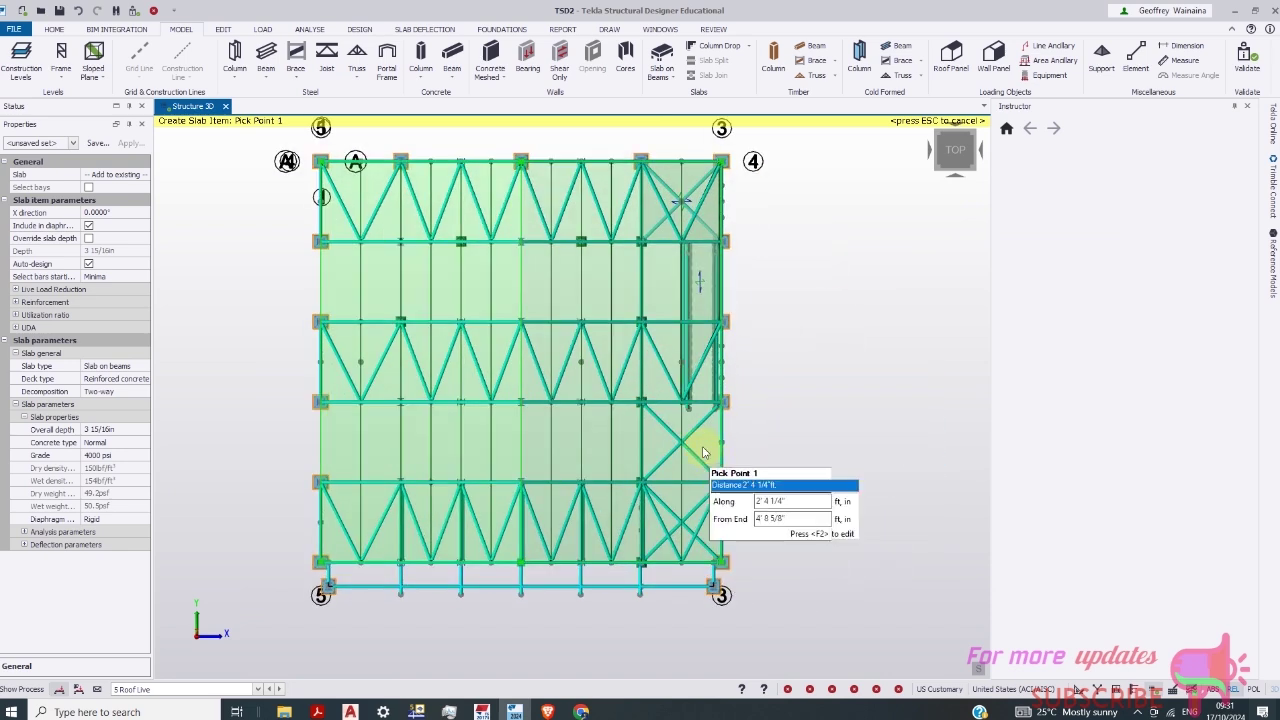
click(967, 142)
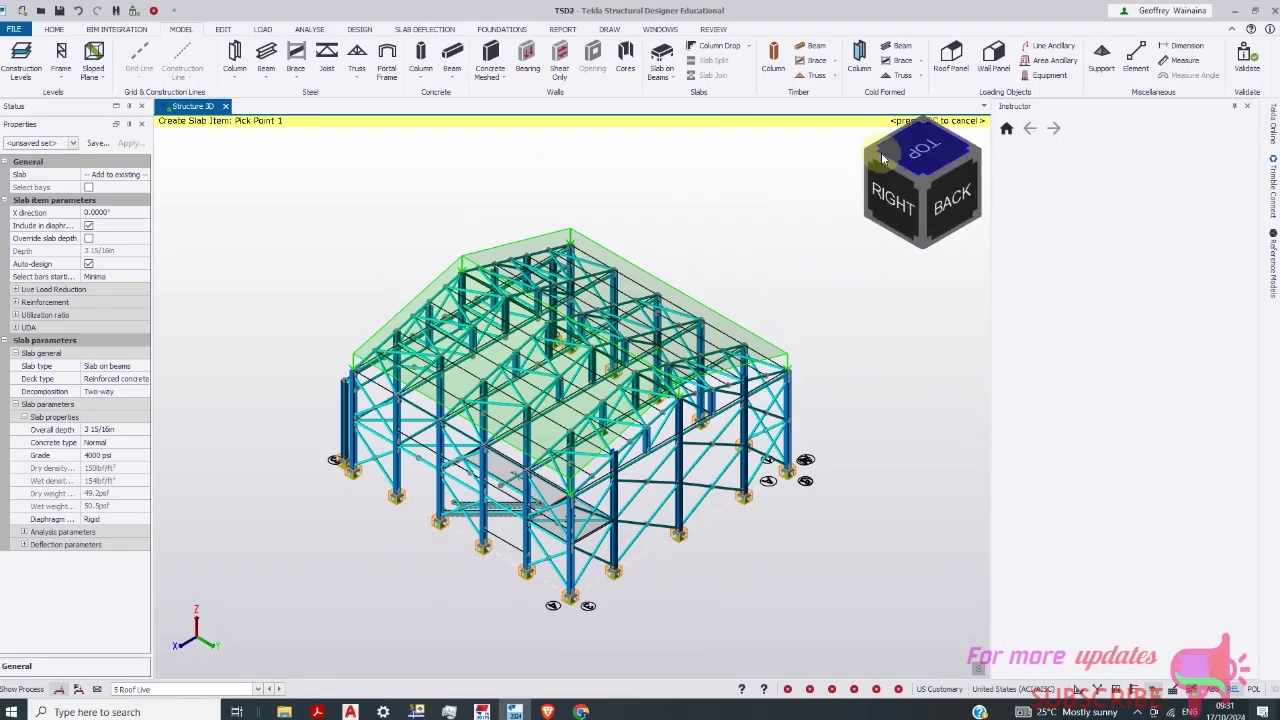
click(869, 155)
scroll(779, 134, up, 2)
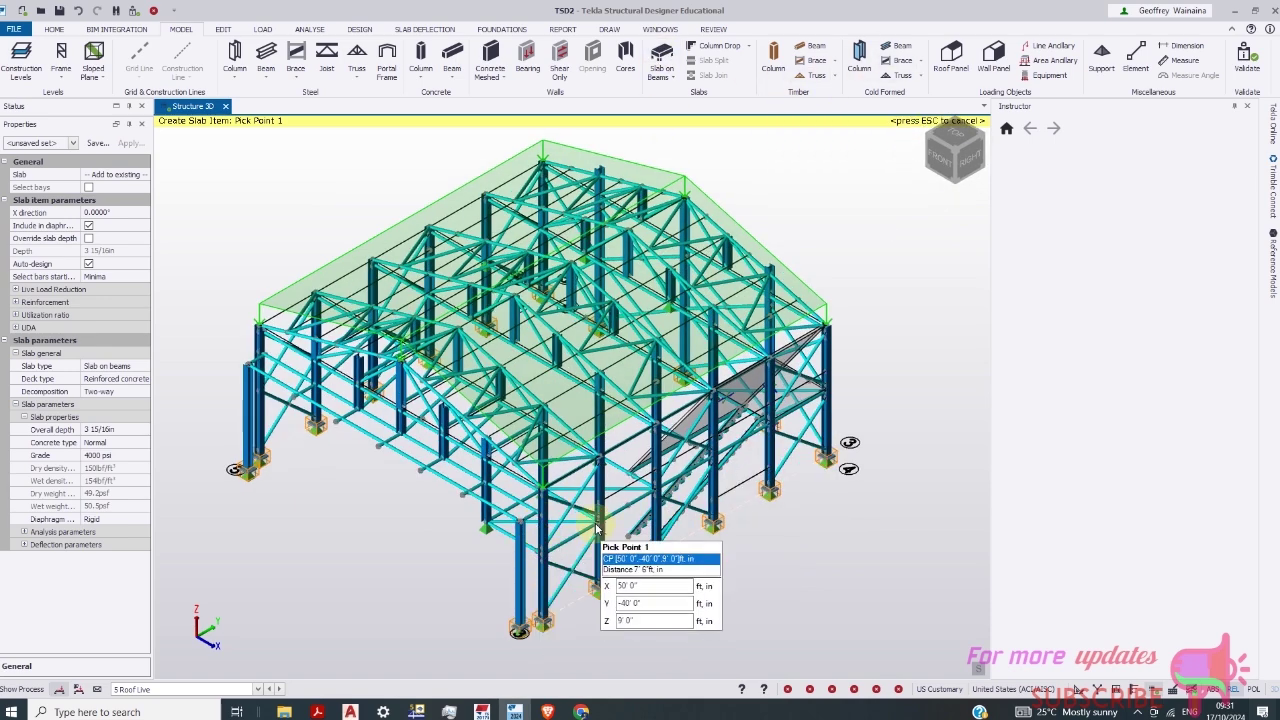
scroll(598, 527, up, 1)
scroll(660, 485, up, 1)
scroll(675, 485, up, 1)
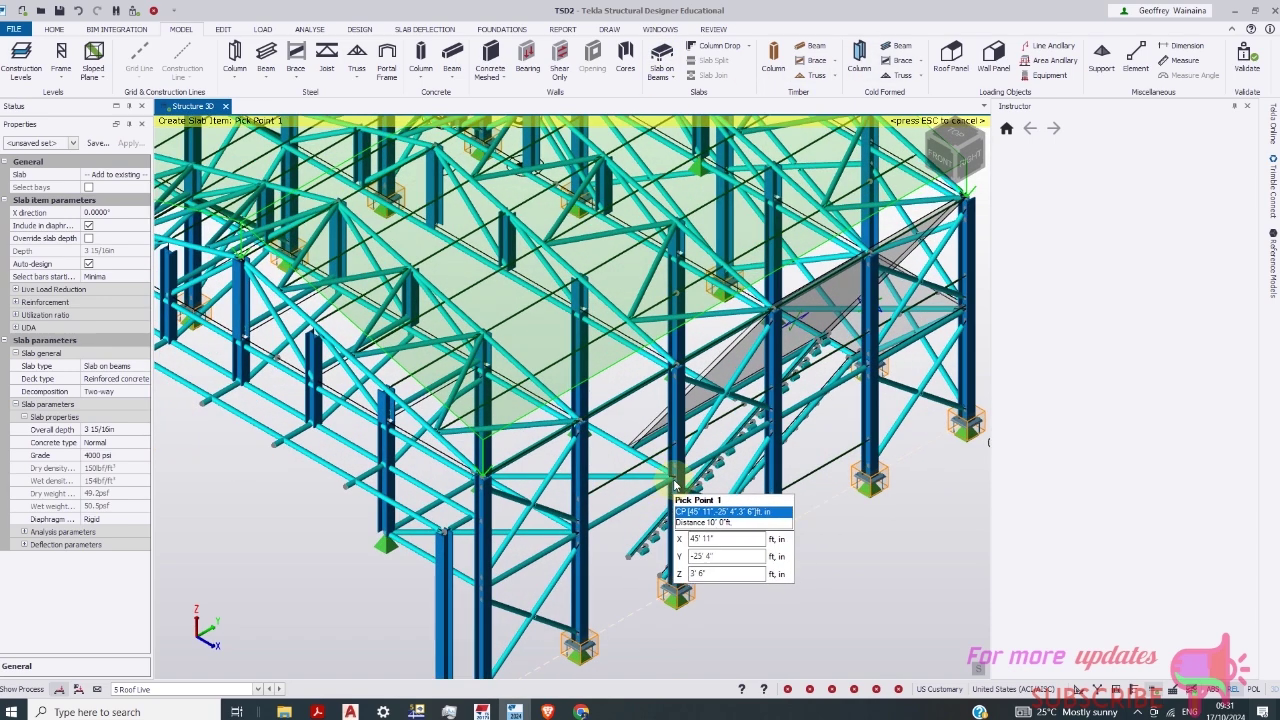
scroll(678, 476, up, 1)
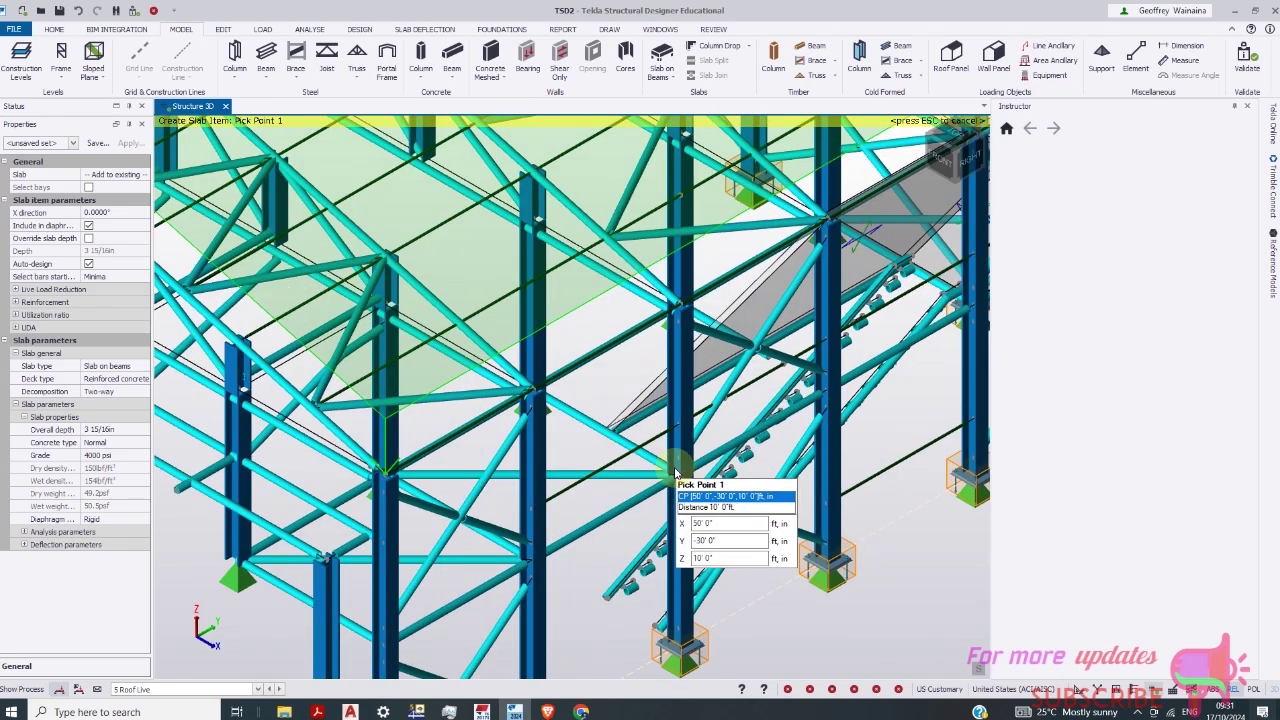
Place three corners of the landing slab on the neighbouring column tops
click(827, 218)
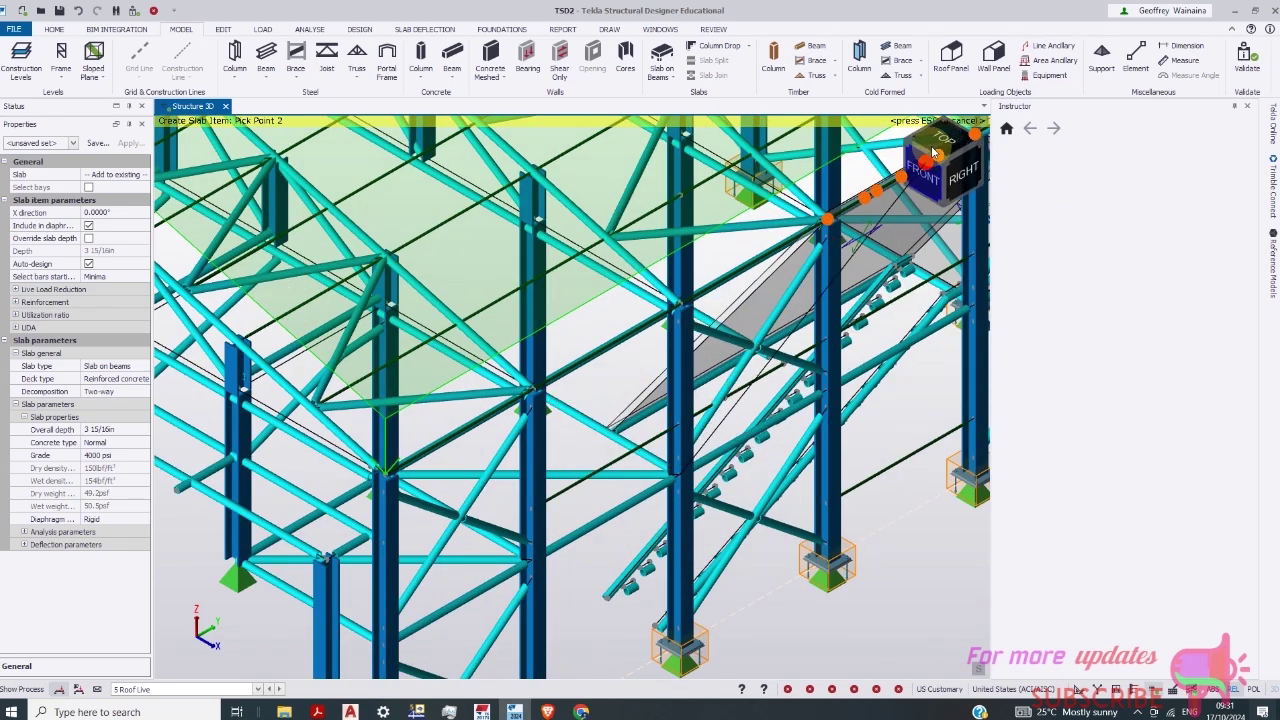
scroll(883, 207, down, 1)
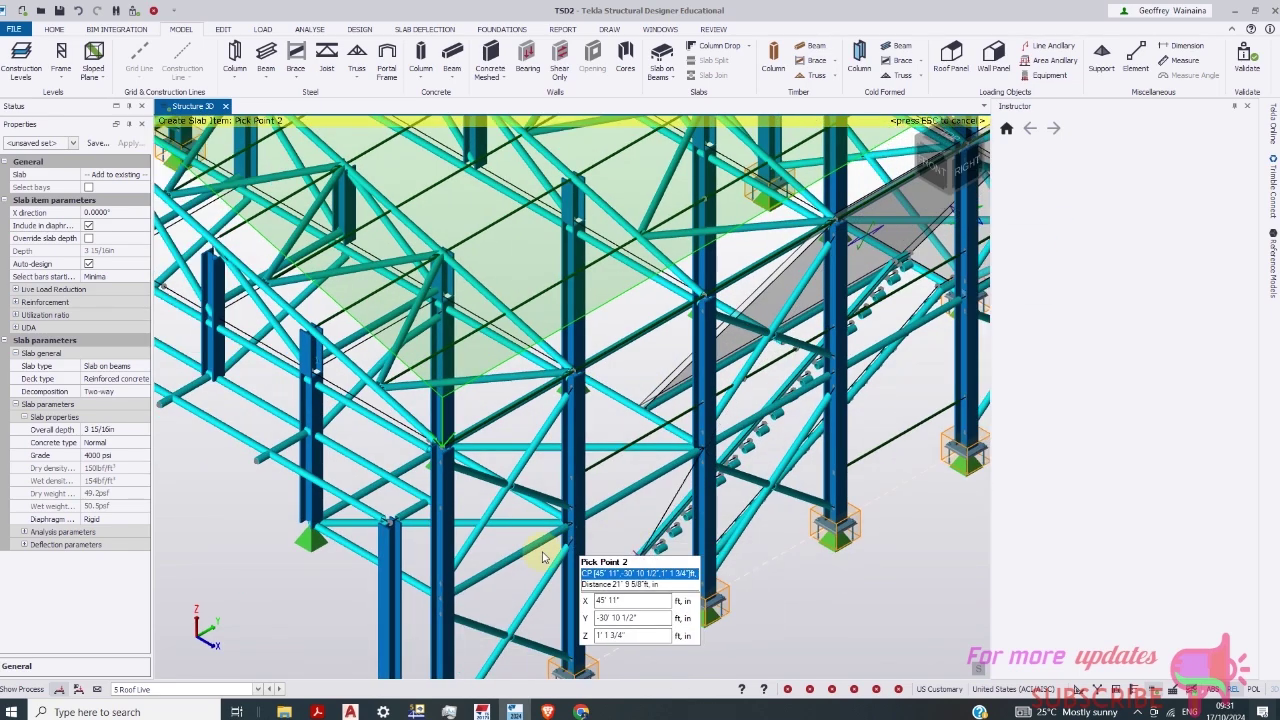
click(440, 598)
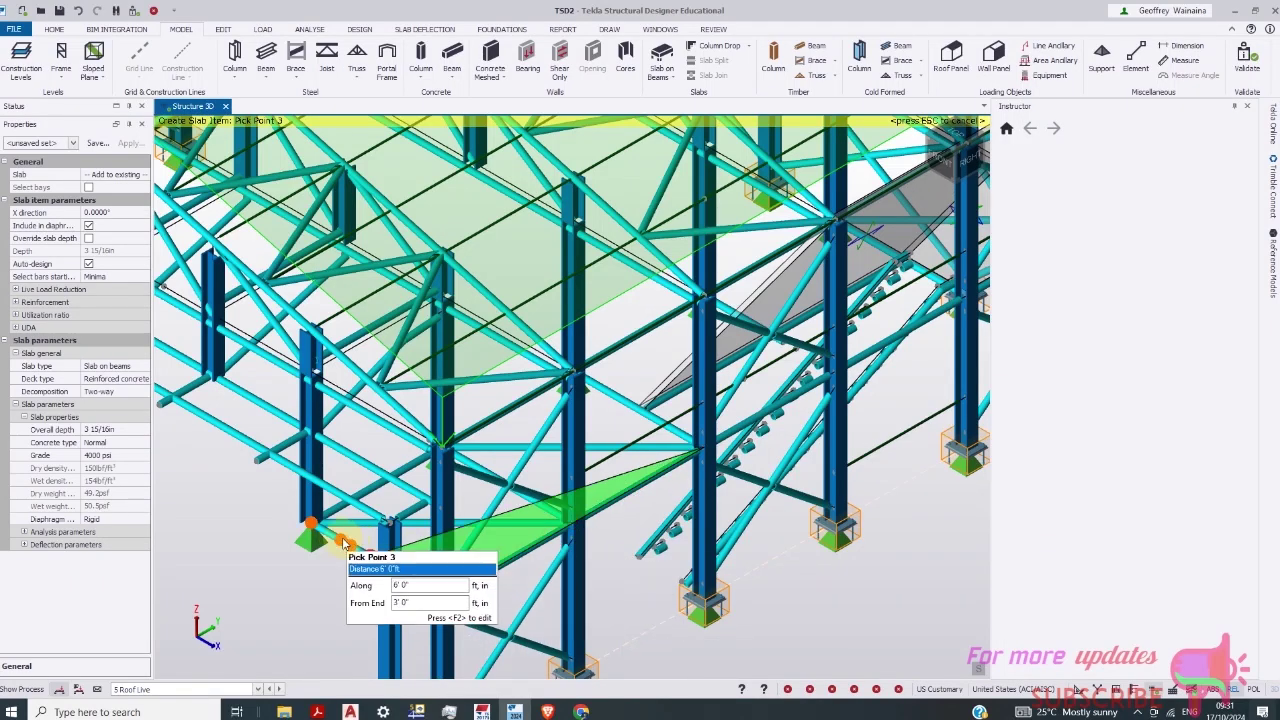
click(316, 524)
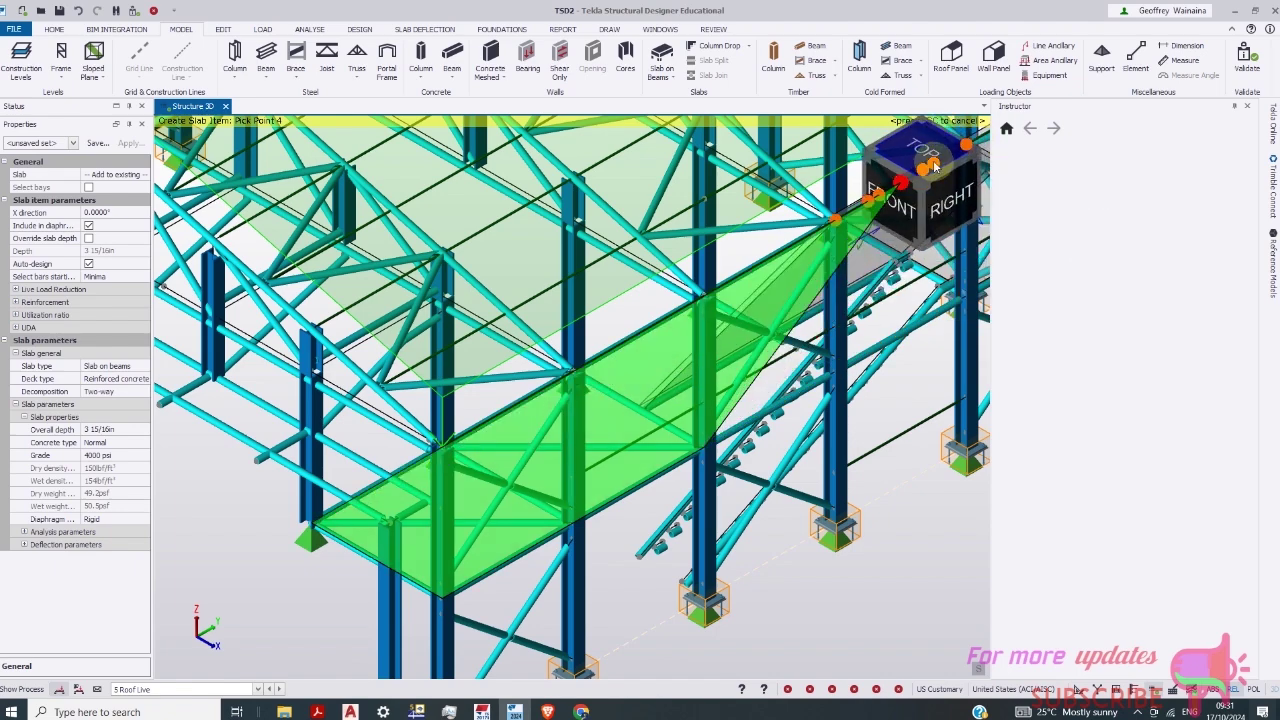
click(975, 157)
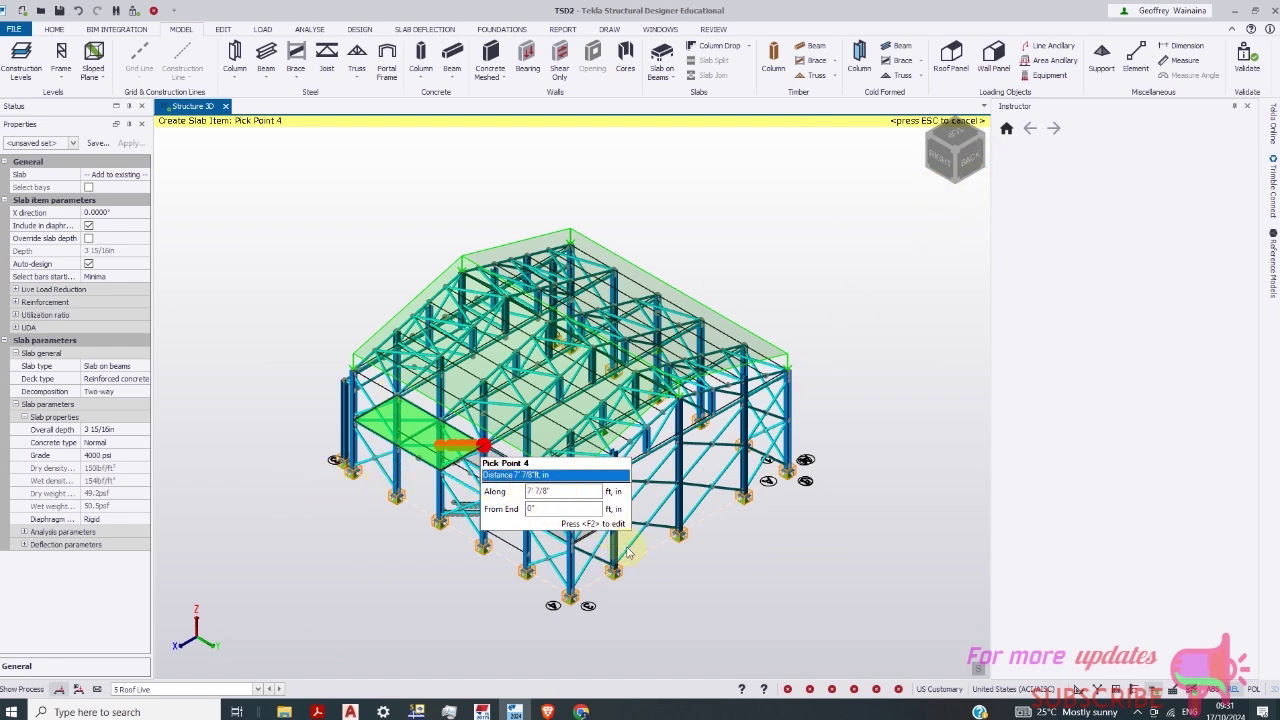
Finish the landing slab with its fourth corner
click(578, 532)
scroll(590, 480, up, 6)
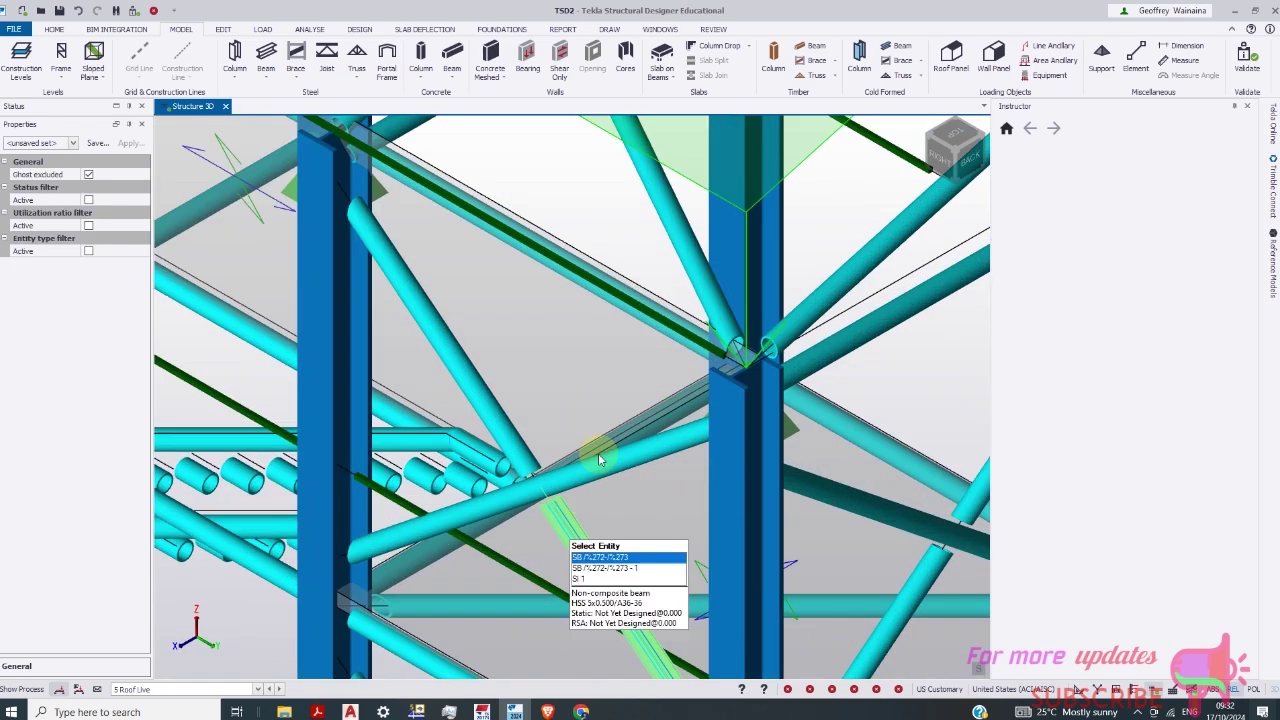
scroll(674, 436, down, 3)
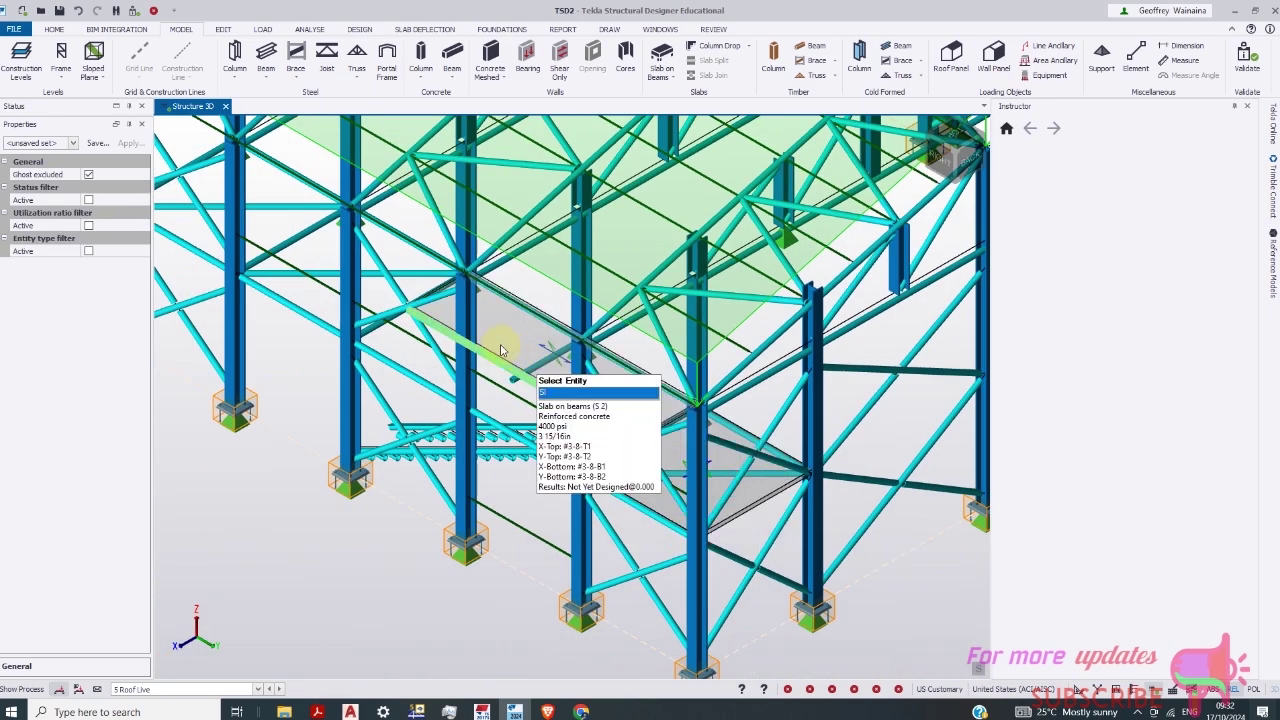
scroll(647, 446, down, 2)
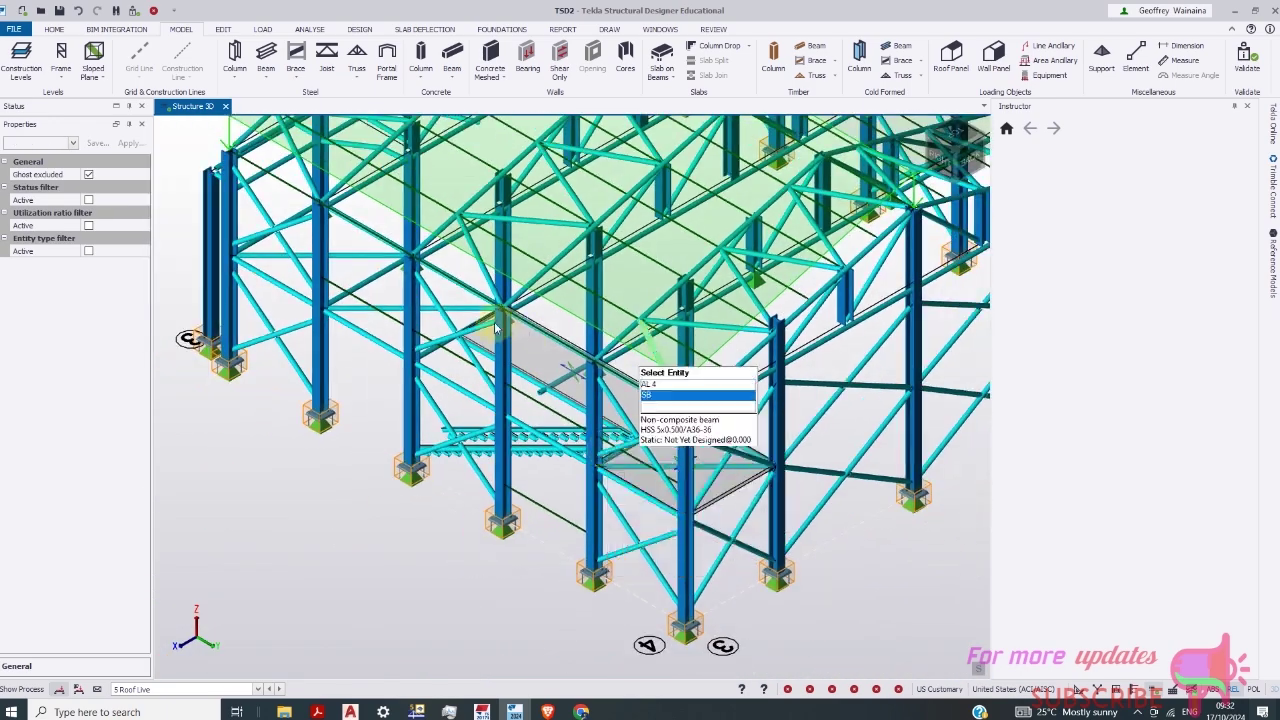
scroll(425, 352, down, 1)
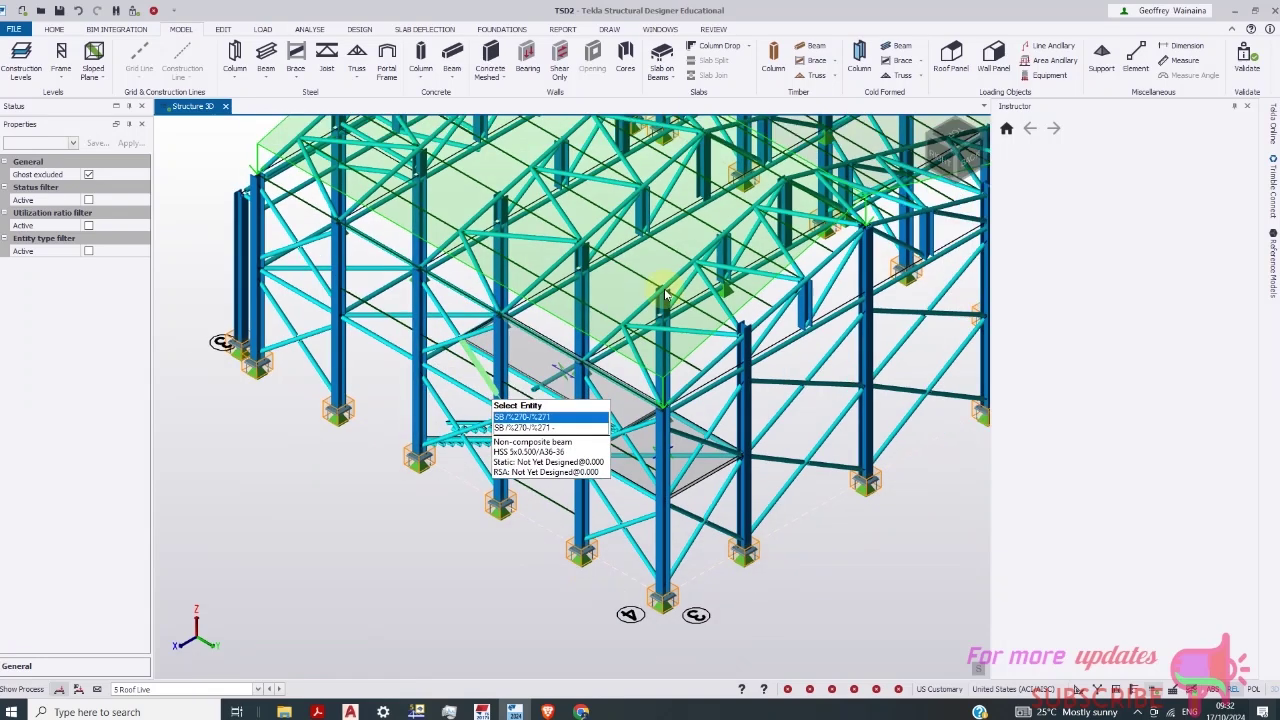
Begin a sloped slab with two corners, then cancel the unfinished outline
click(660, 60)
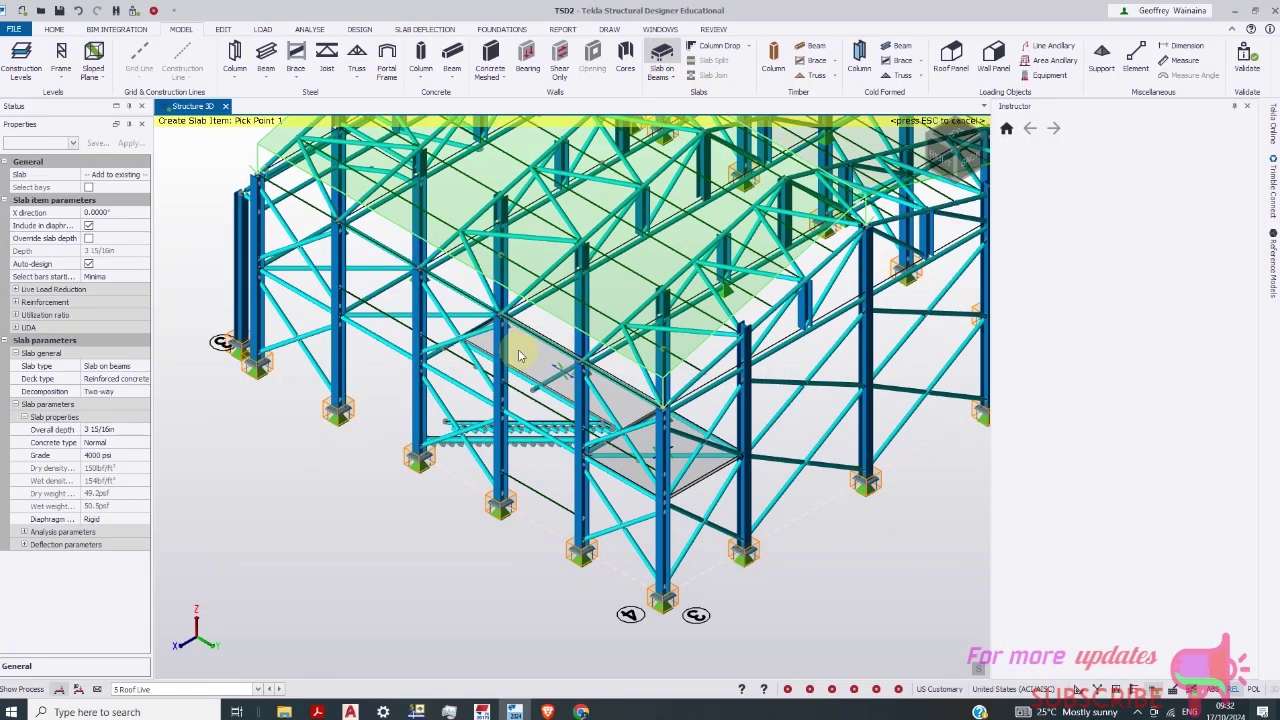
click(427, 356)
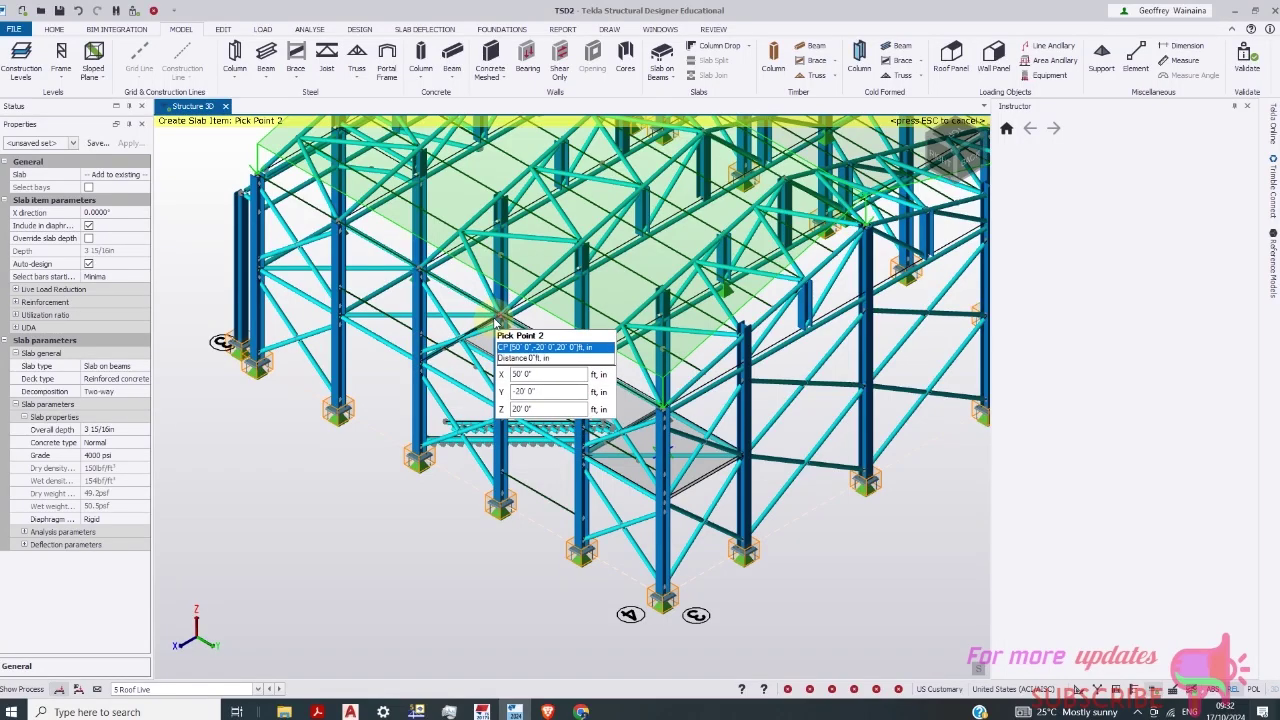
click(343, 232)
click(925, 133)
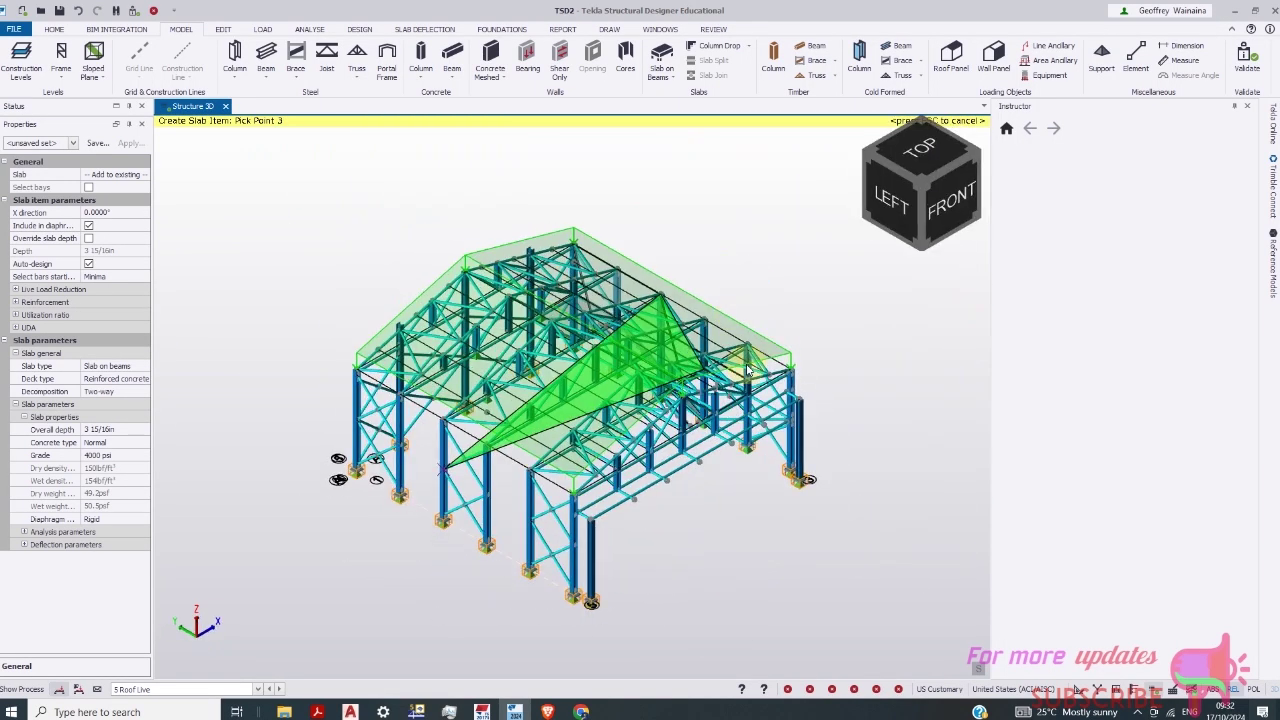
scroll(876, 450, up, 2)
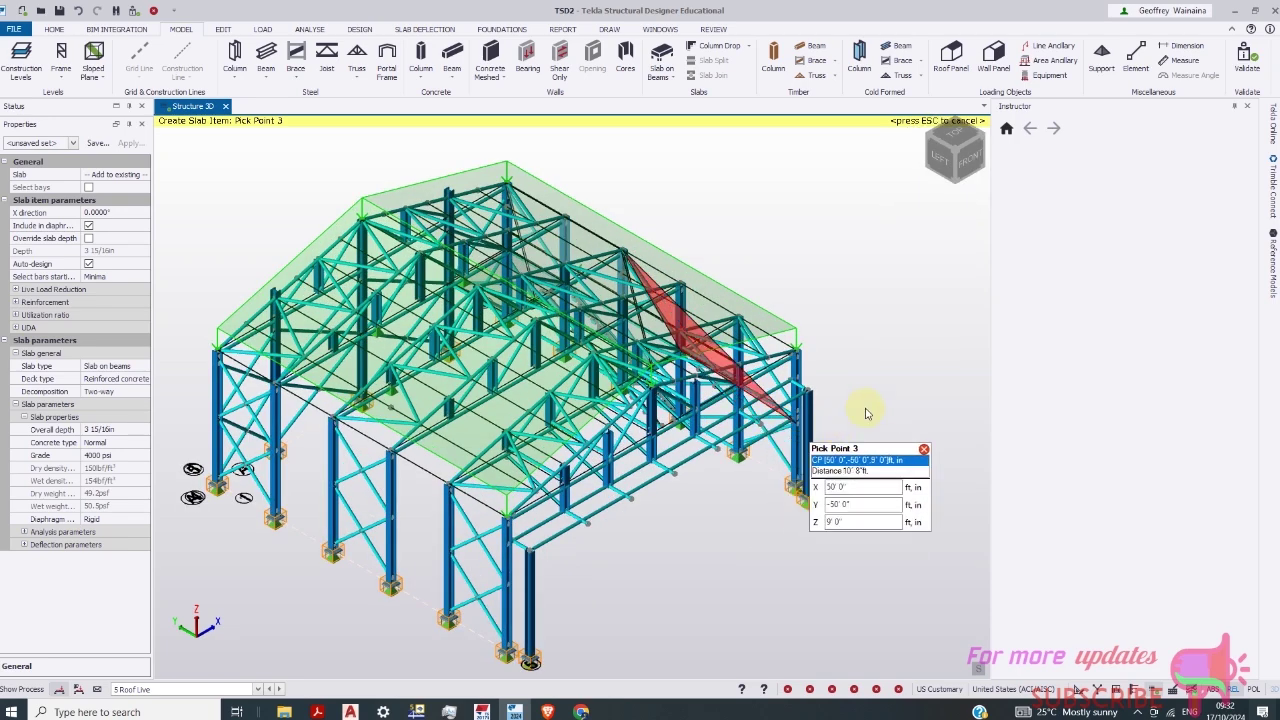
key(Escape)
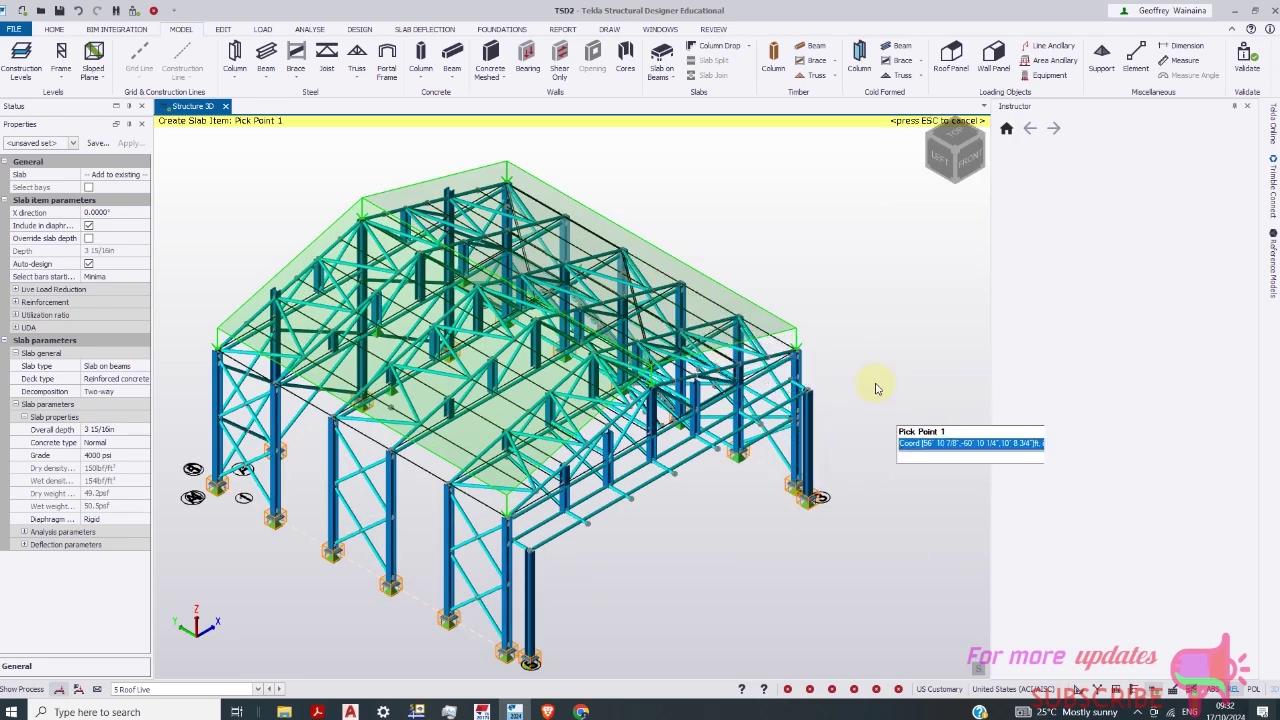
scroll(820, 314, down, 1)
scroll(723, 429, down, 1)
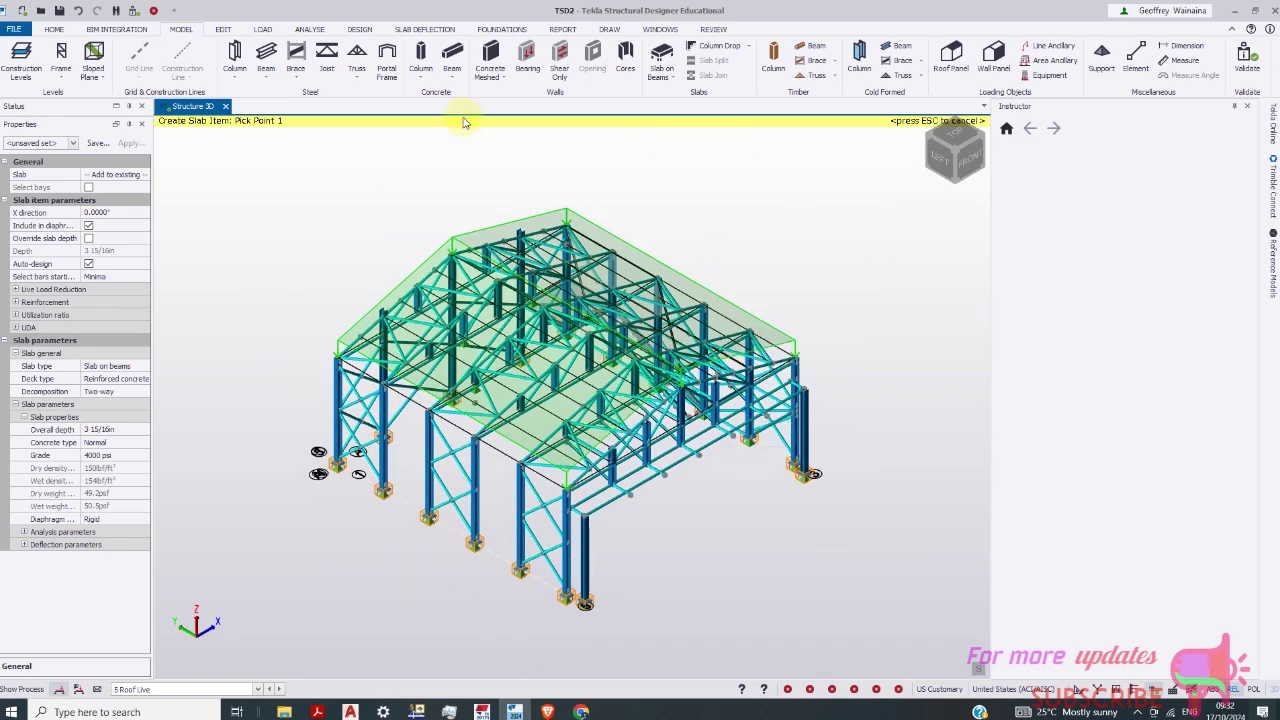
Set up a 125 psf Global Z slab load and choose its loadcase
click(266, 31)
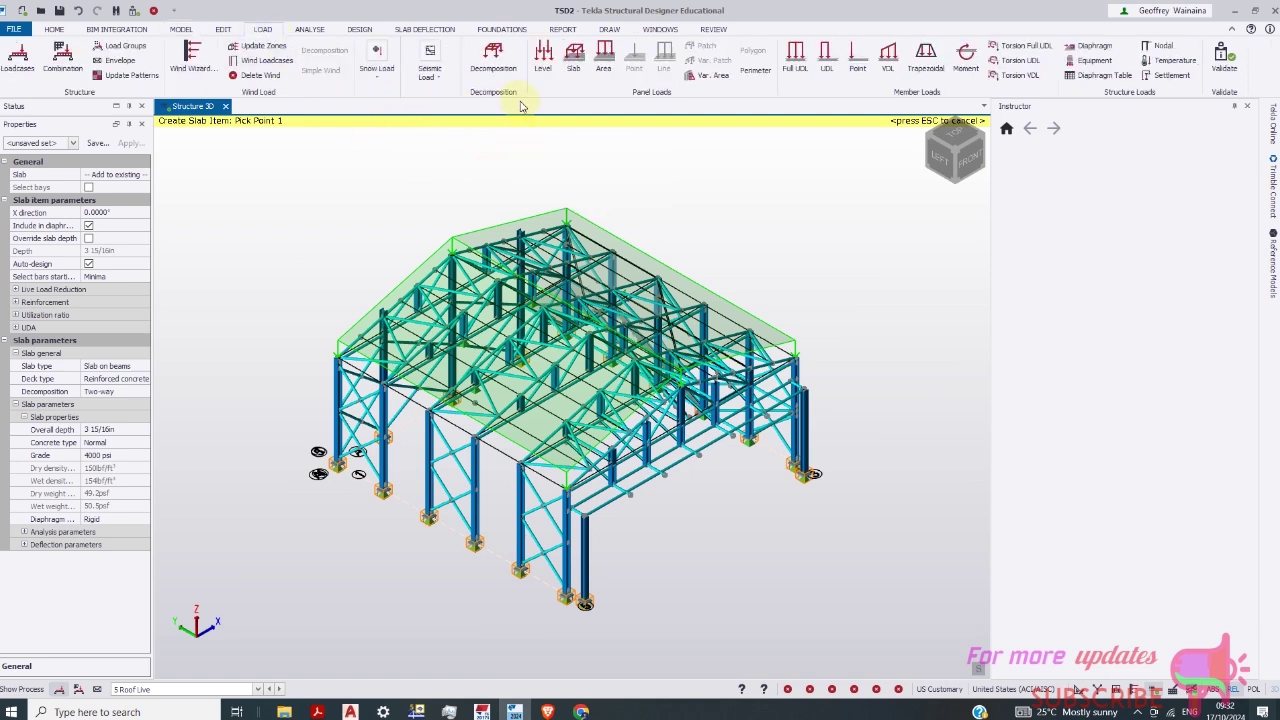
click(573, 58)
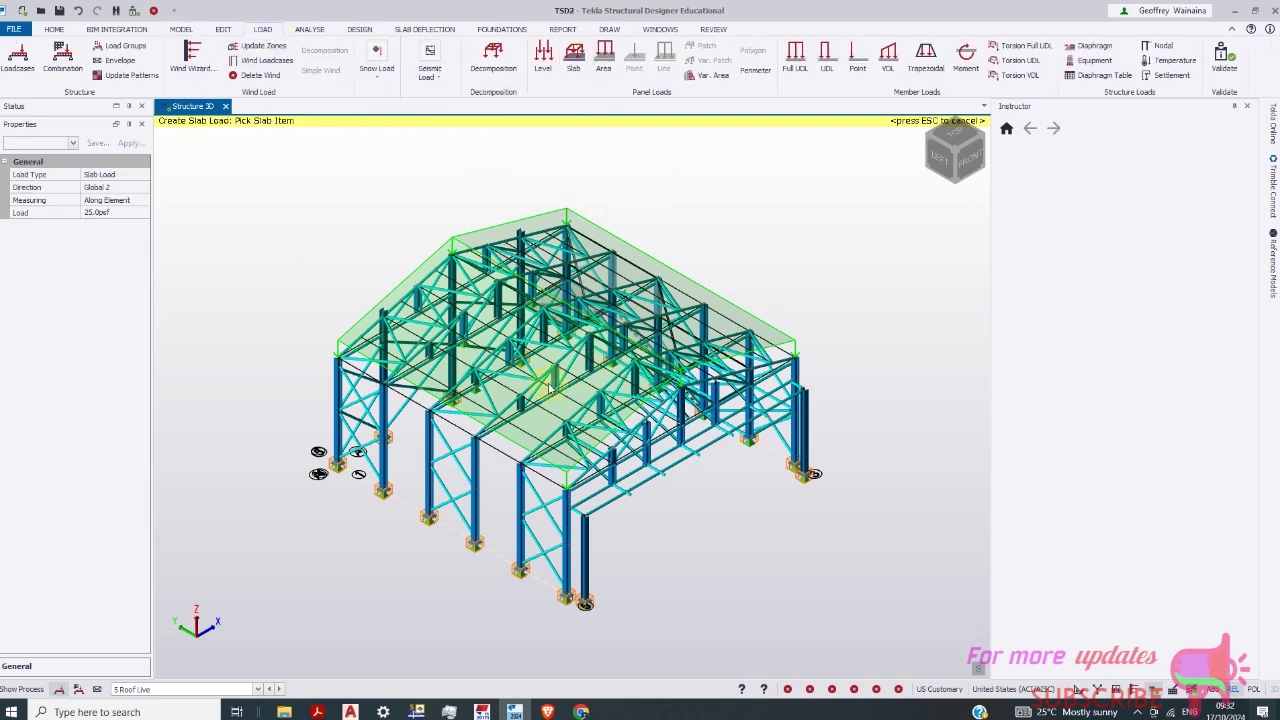
click(88, 213)
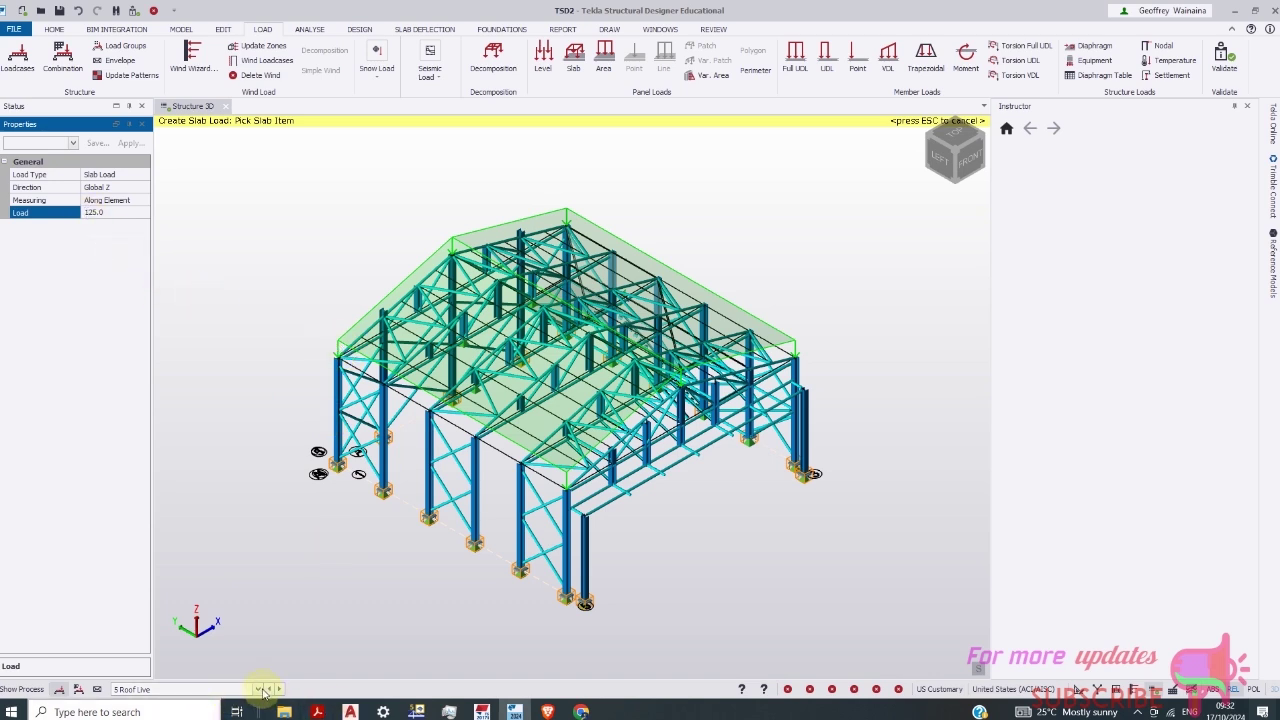
click(259, 689)
click(157, 591)
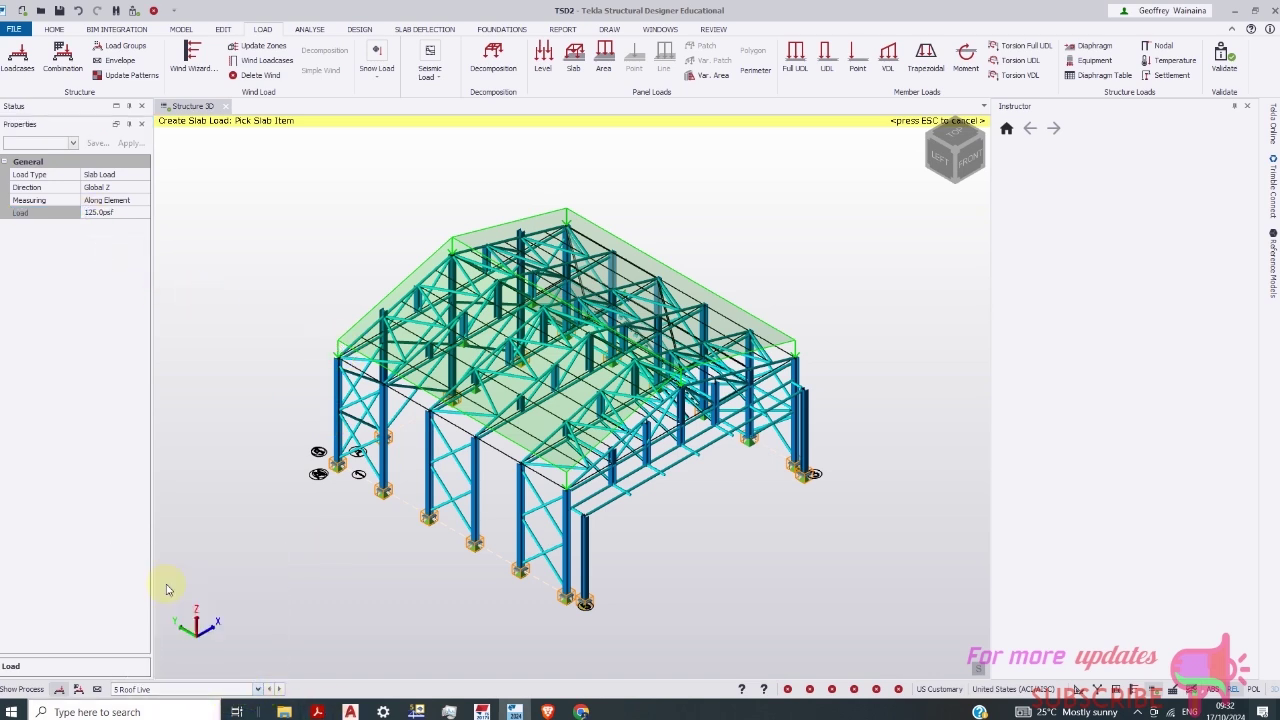
Apply the 125 psf slab load to the landing slab
scroll(703, 397, up, 2)
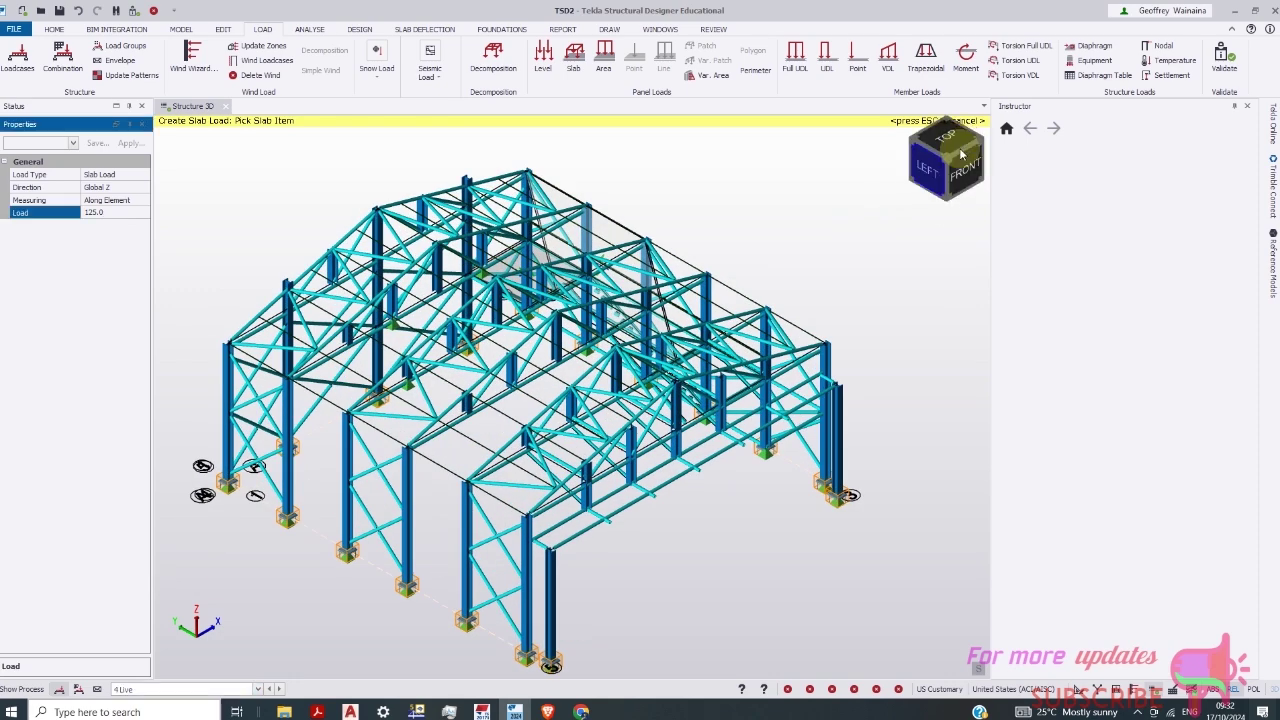
click(969, 185)
drag(978, 160, 688, 516)
scroll(688, 516, up, 3)
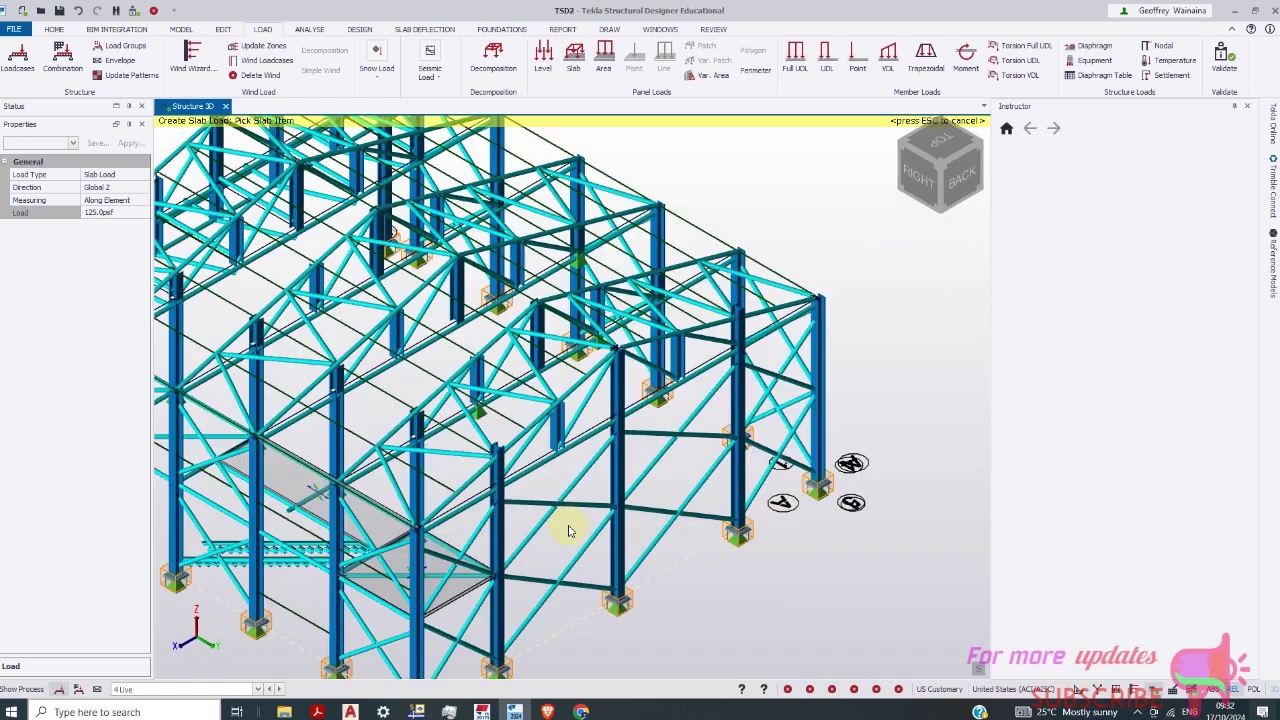
click(363, 532)
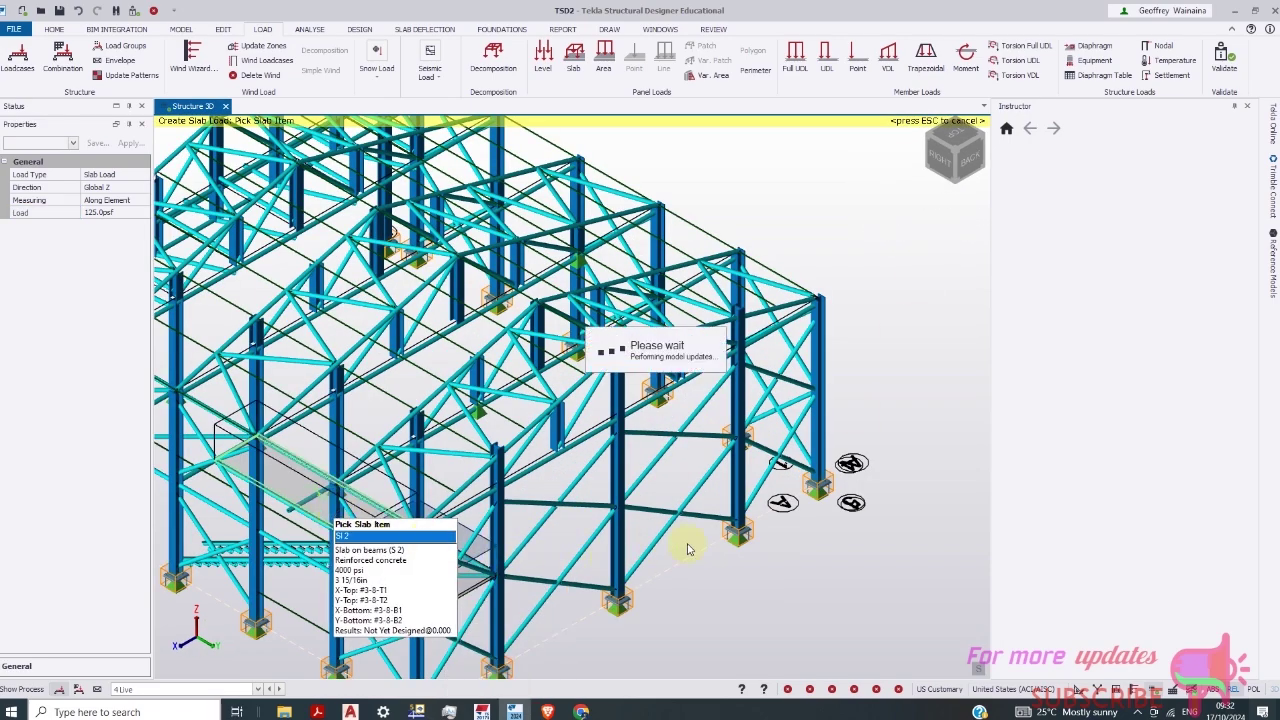
Rotate the hangar to an overall isometric view
scroll(700, 543, down, 3)
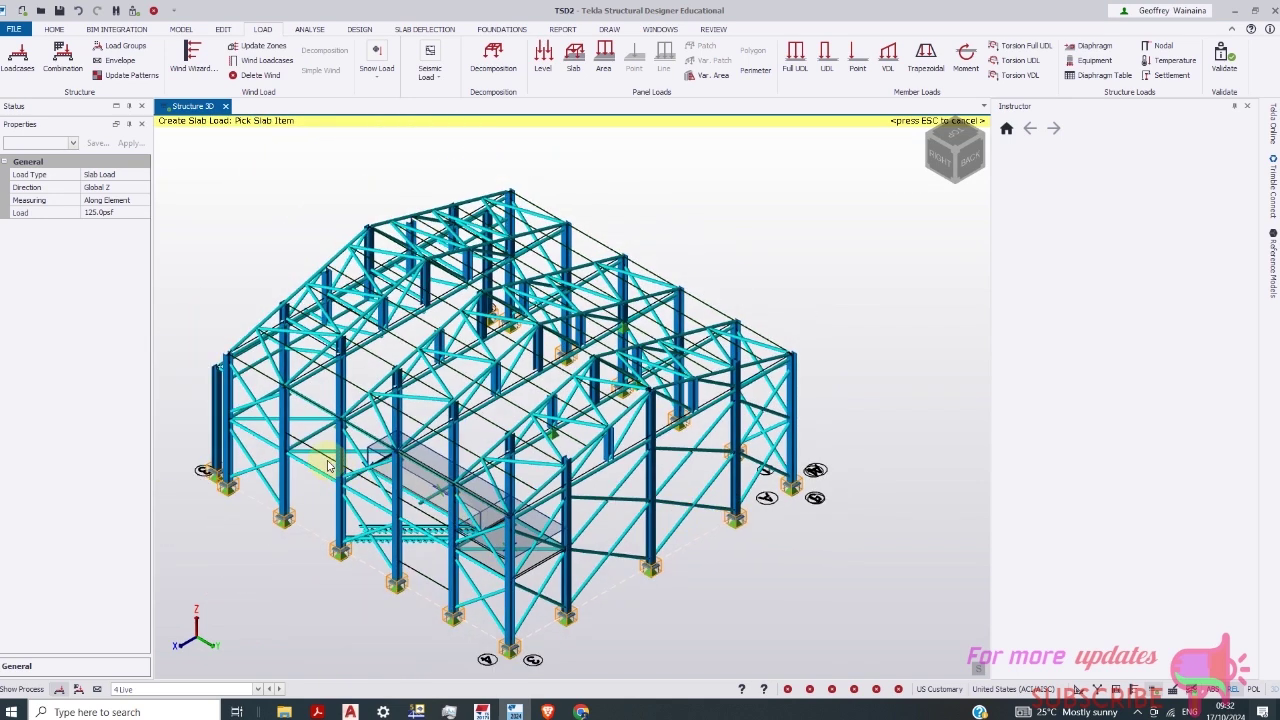
scroll(688, 388, up, 1)
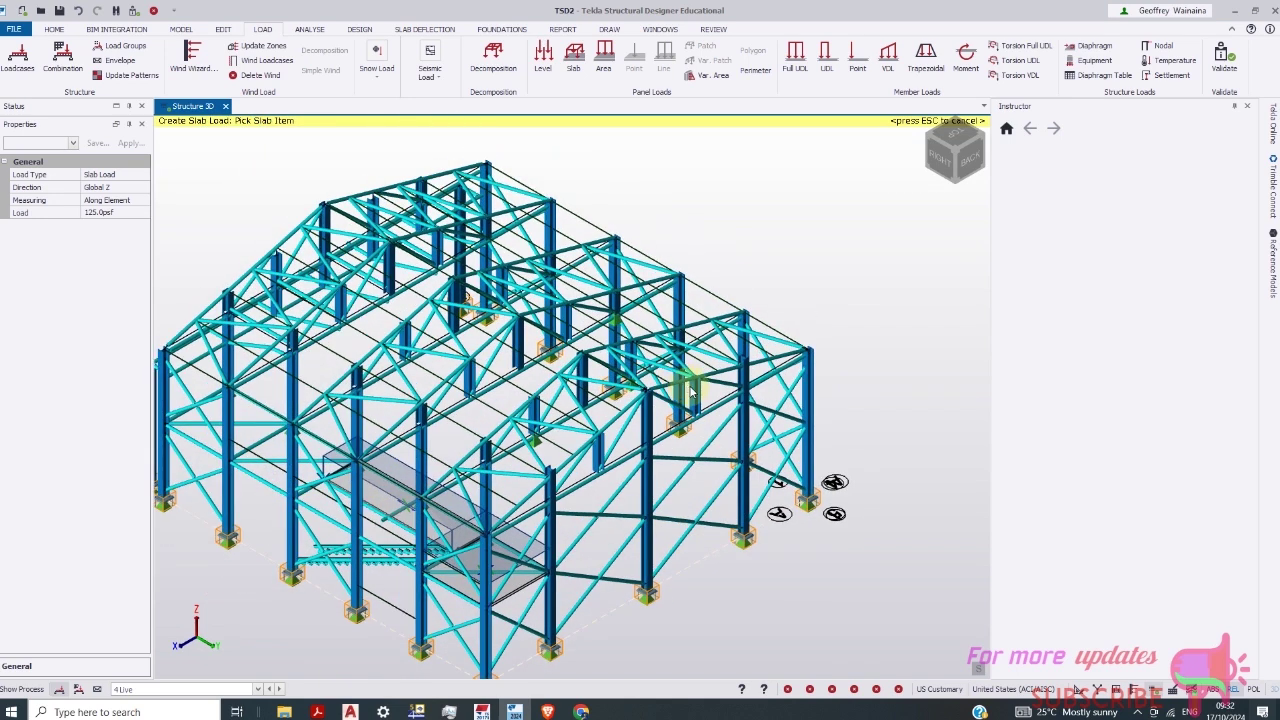
click(967, 151)
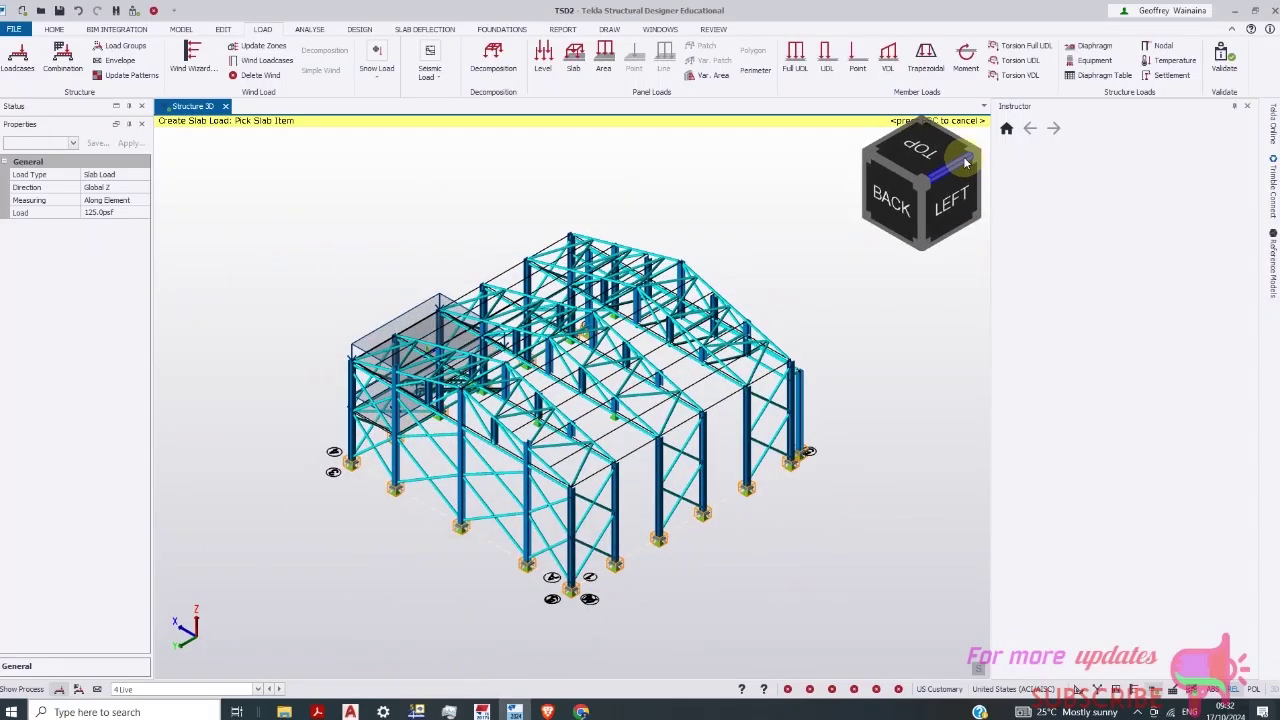
click(975, 156)
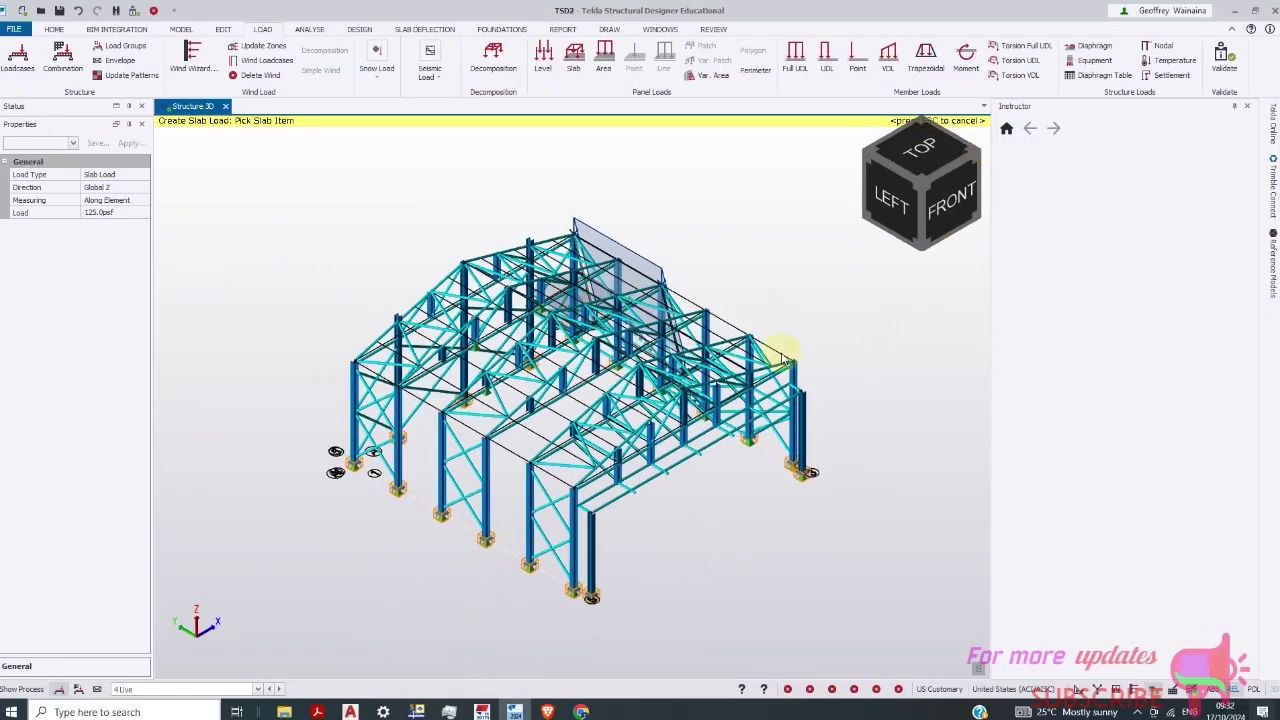
scroll(760, 350, up, 4)
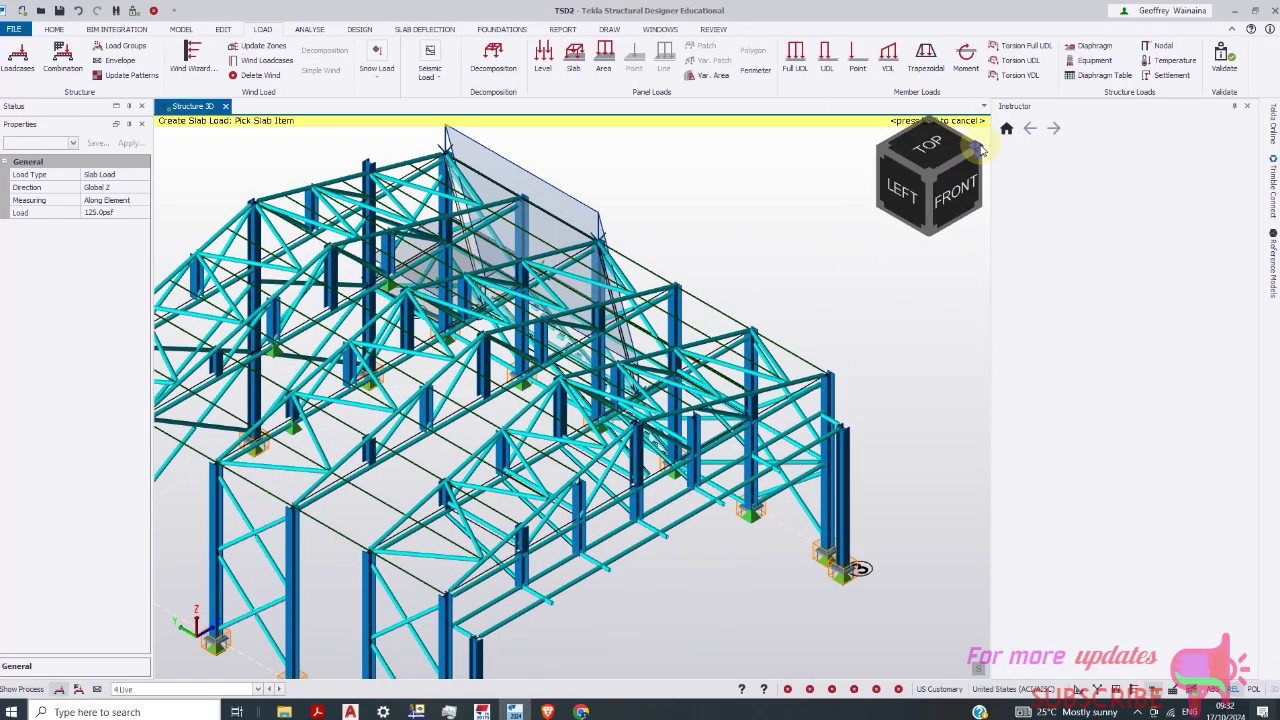
click(970, 152)
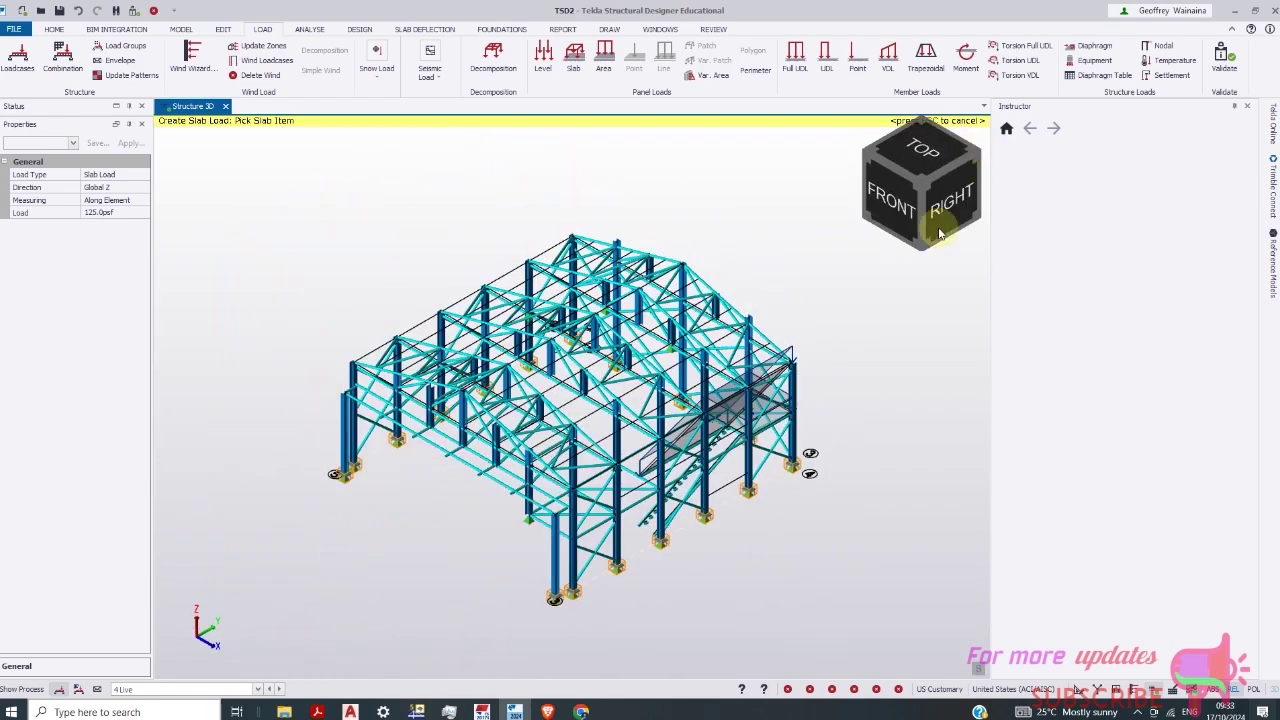
scroll(694, 466, up, 5)
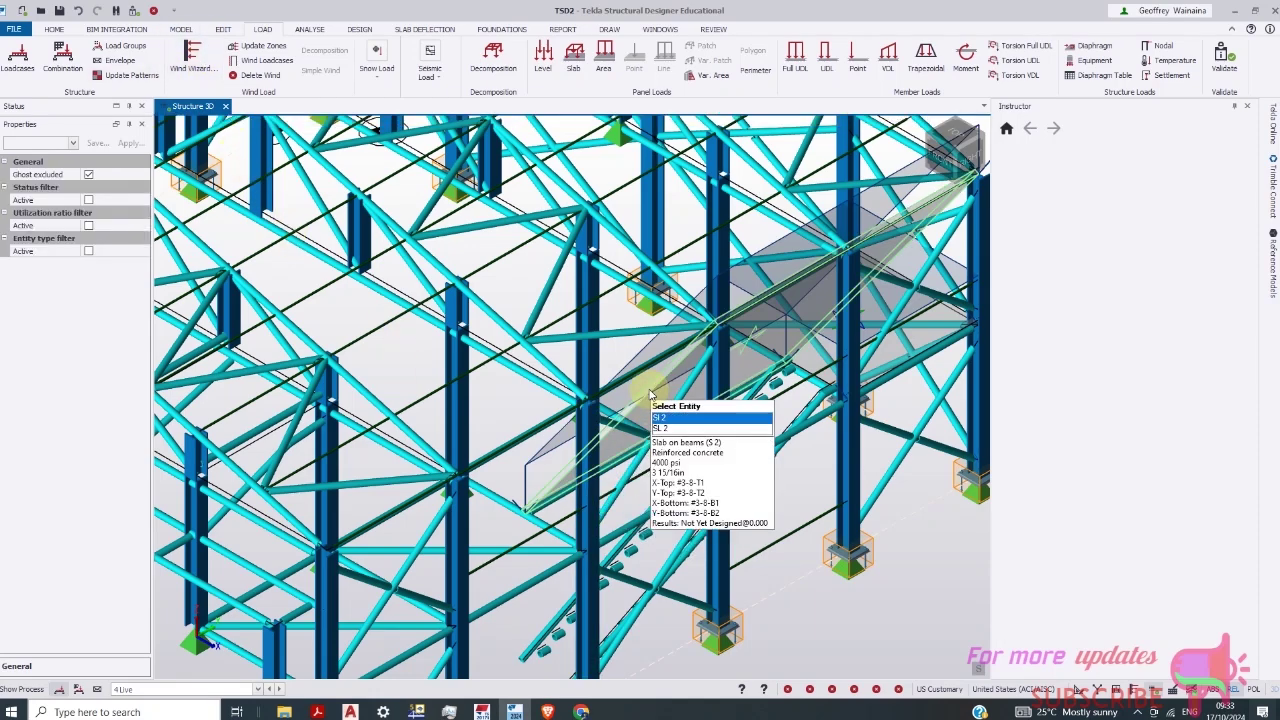
Apply the 125 psf load to slab S2 and return to the modelling tools
click(572, 396)
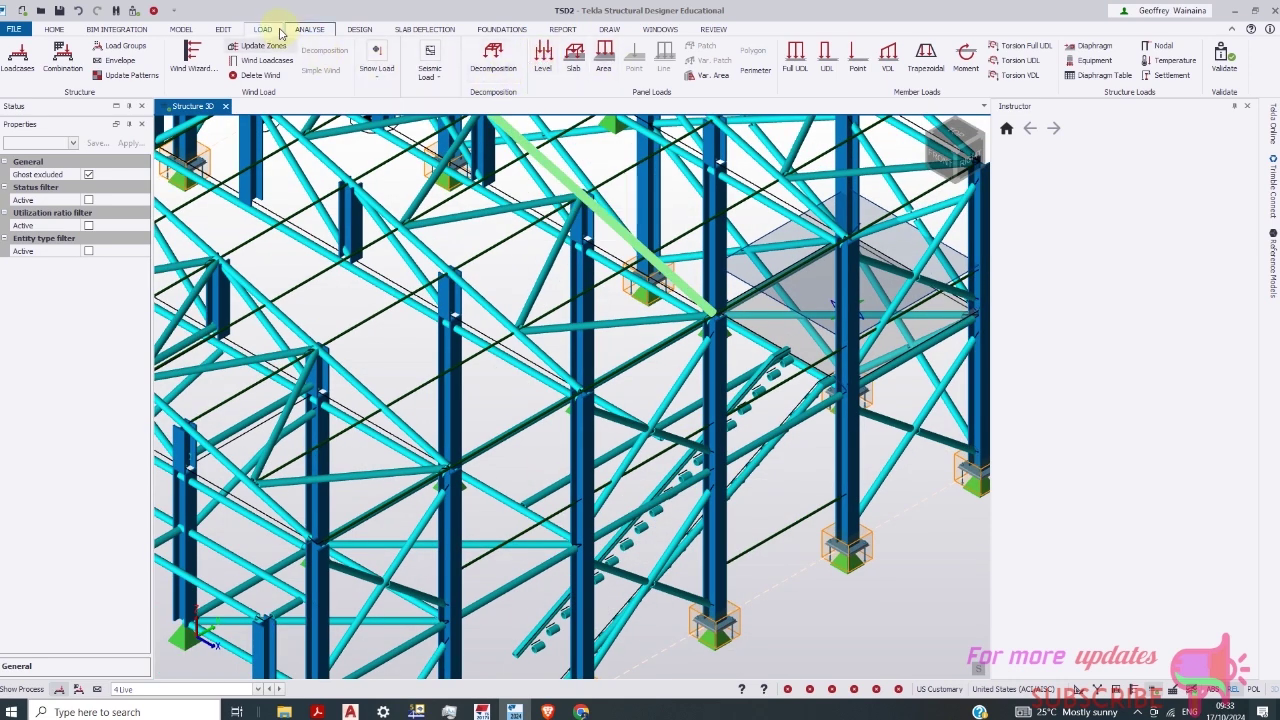
click(181, 29)
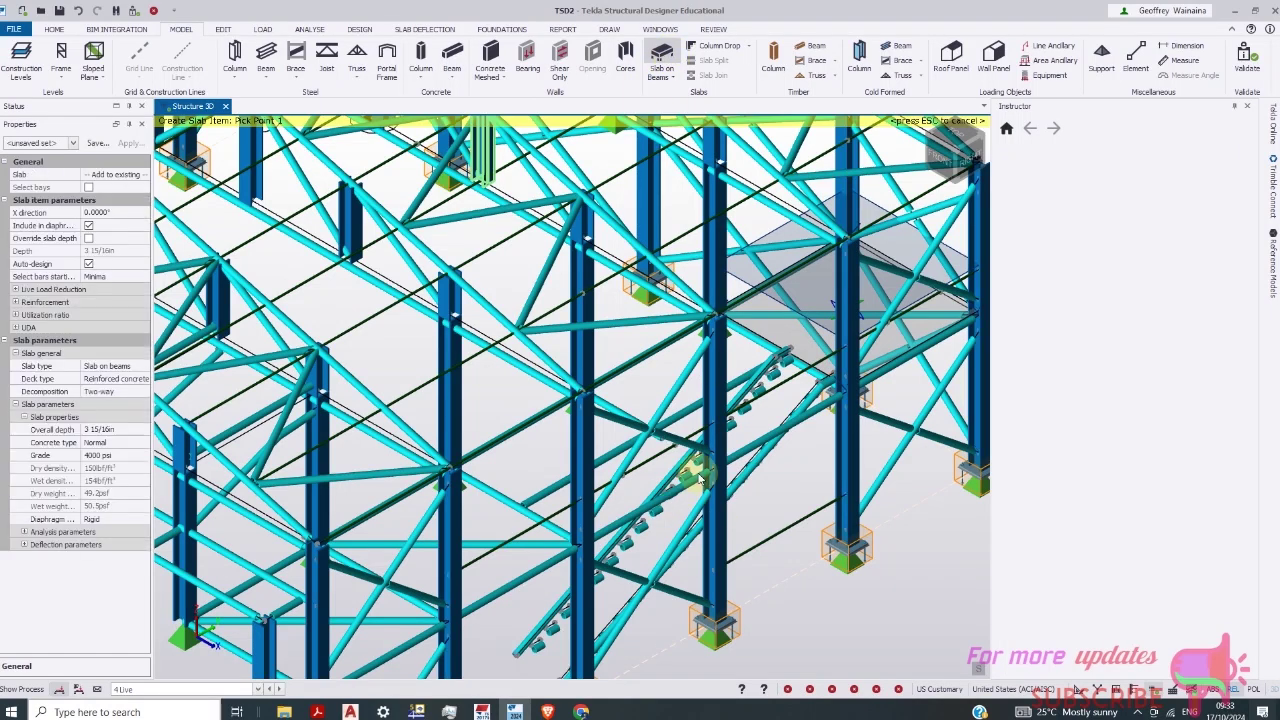
Place the sloped slab's first two corners on the beams
scroll(679, 514, up, 2)
click(822, 298)
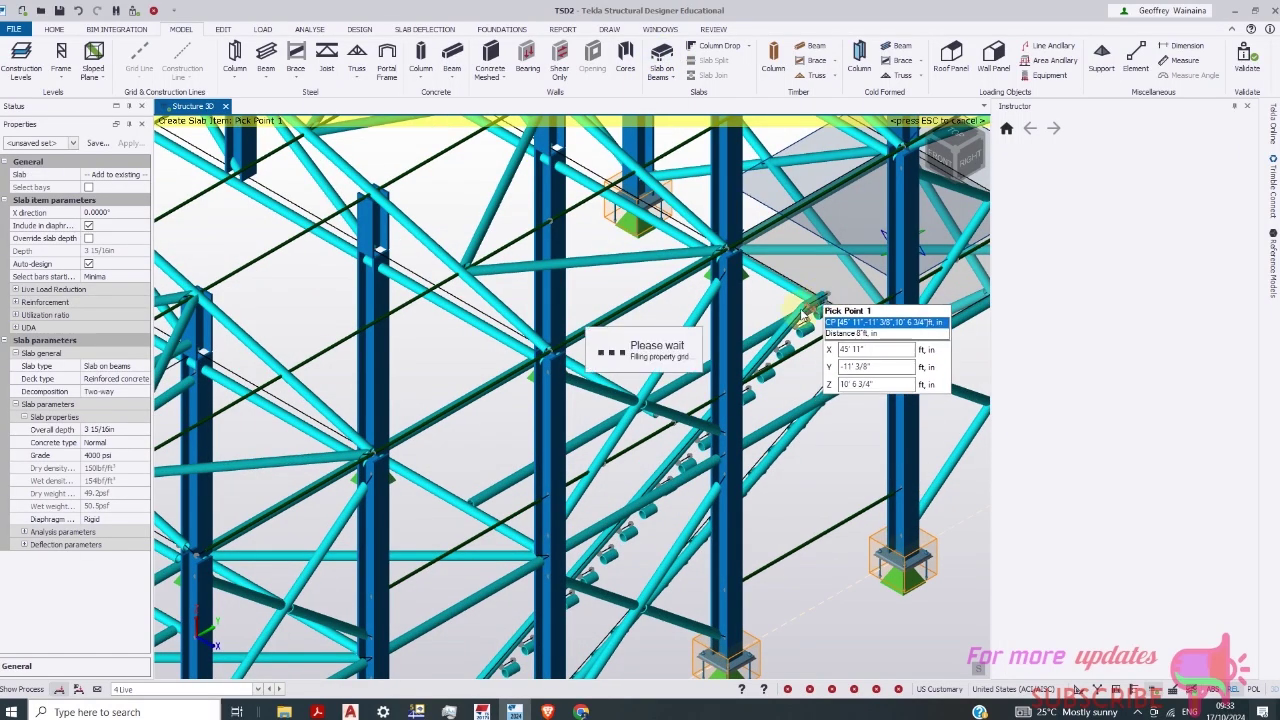
click(481, 499)
scroll(604, 489, down, 2)
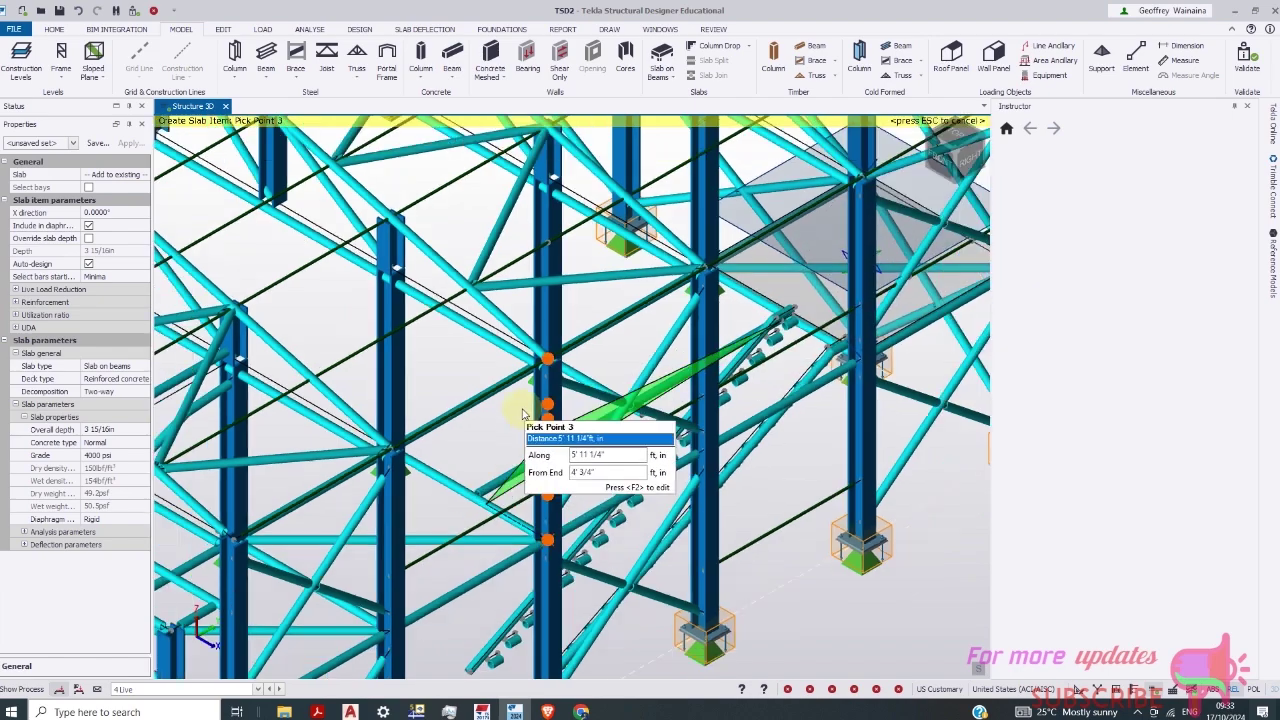
scroll(634, 474, down, 2)
scroll(634, 474, down, 2)
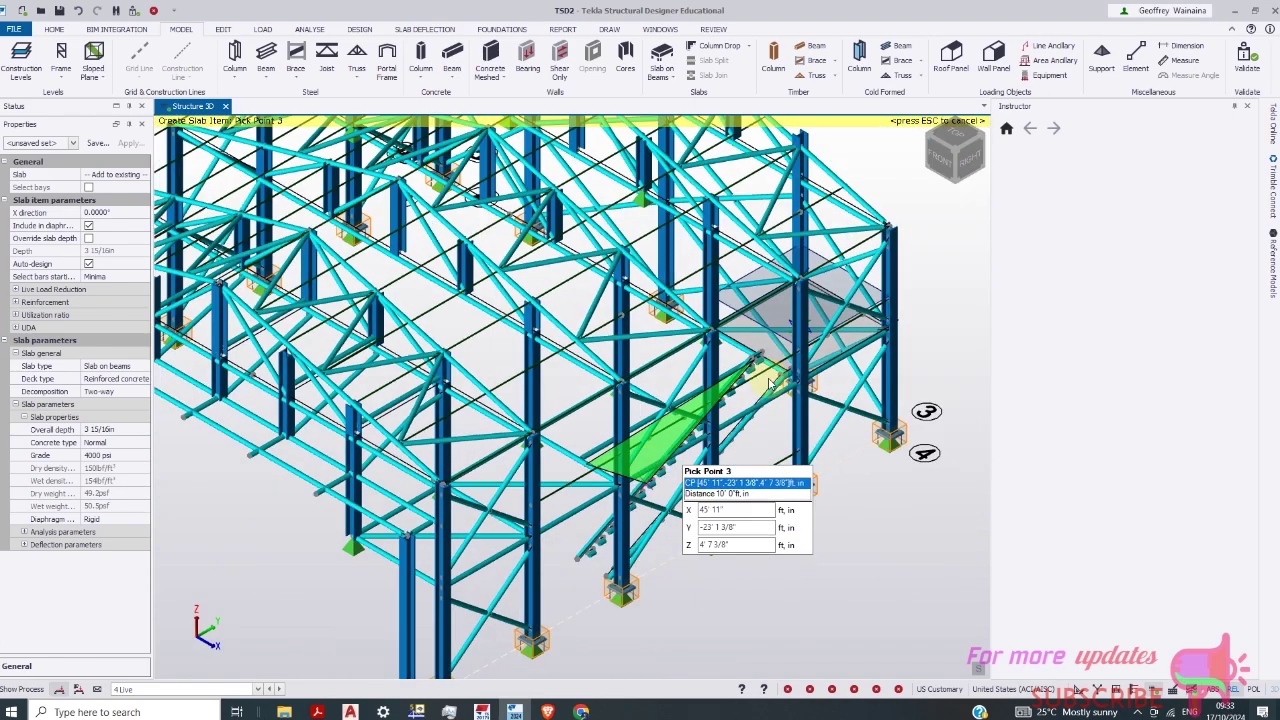
Fix the third corner at the grid corner and the fourth to complete the sloped slab
click(912, 150)
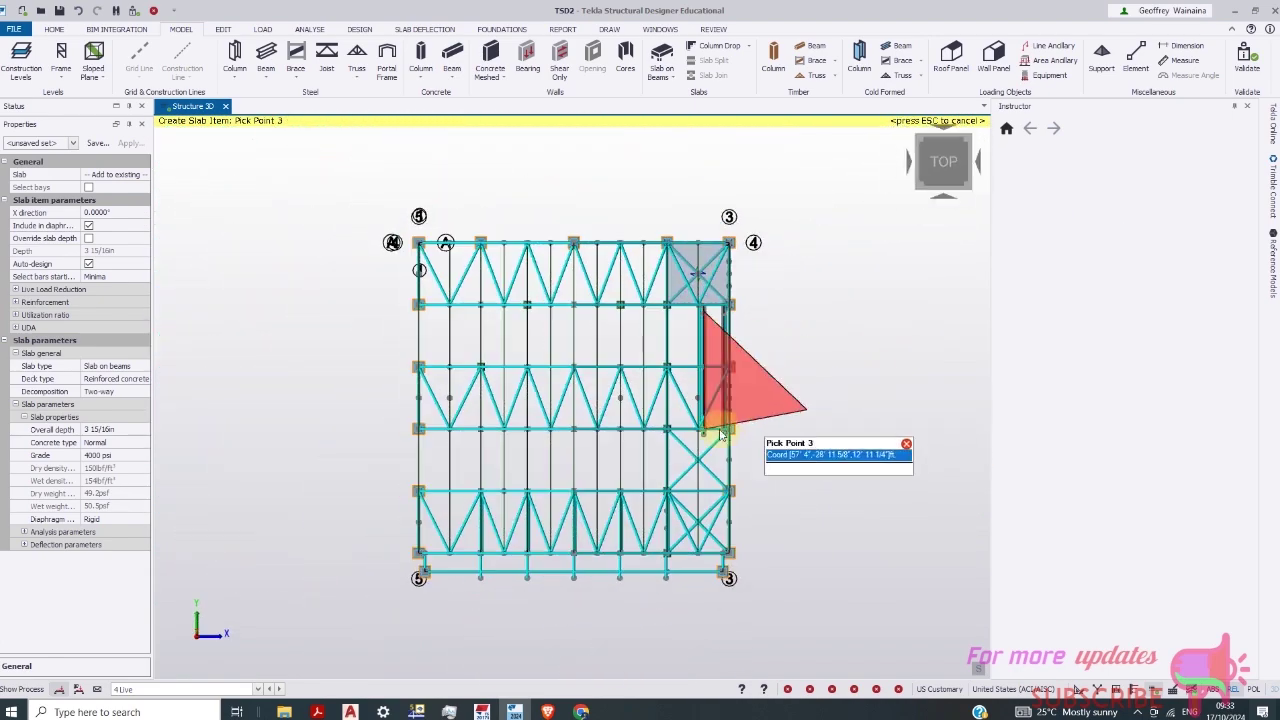
click(670, 367)
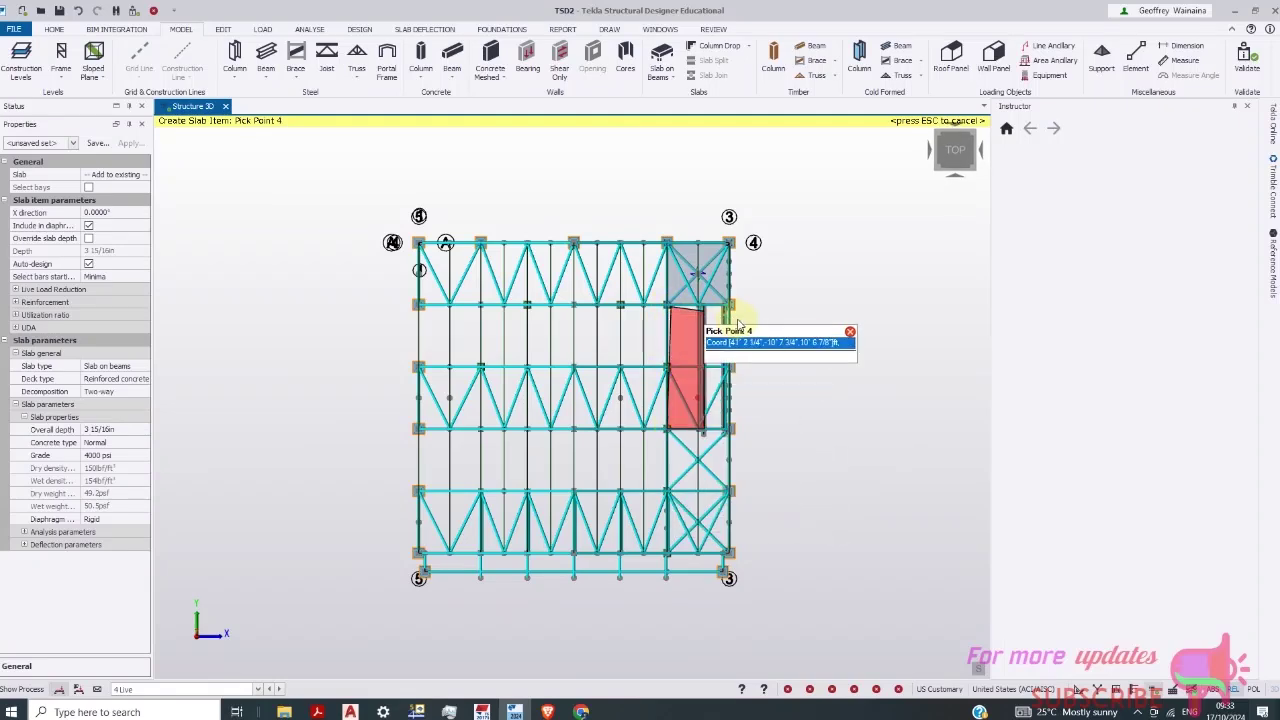
scroll(738, 322, up, 2)
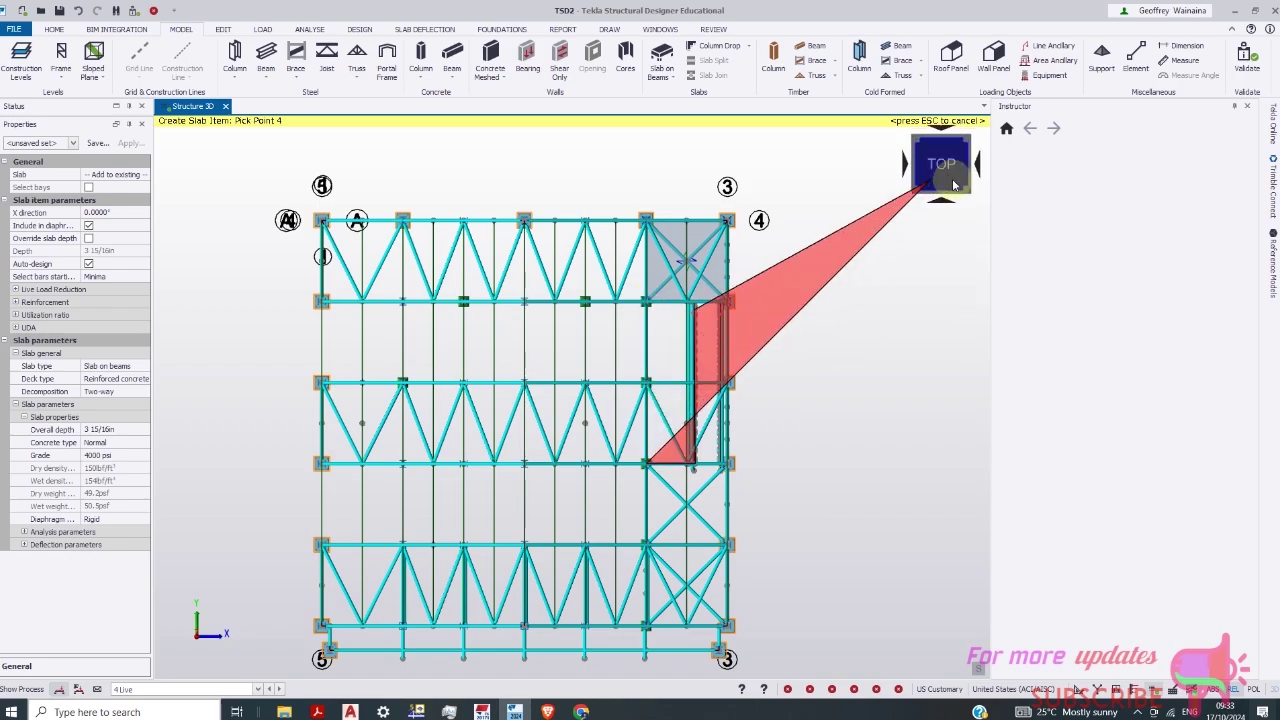
click(955, 222)
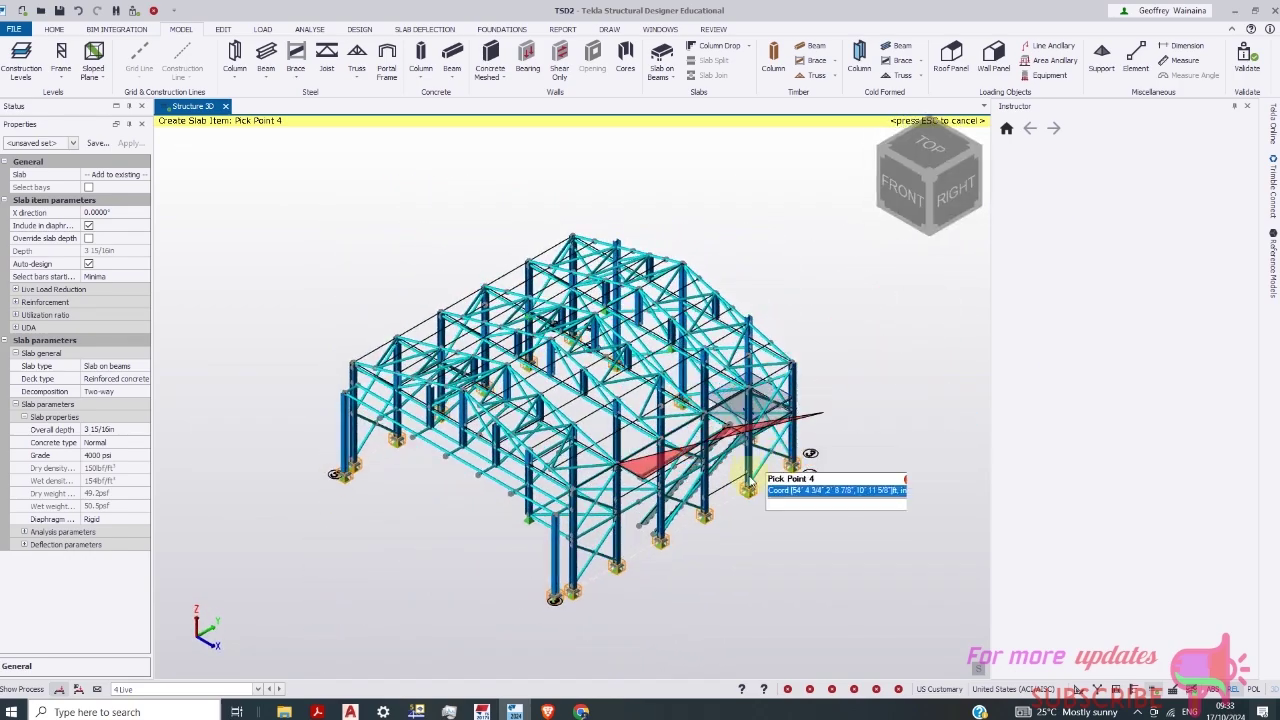
scroll(706, 458, up, 5)
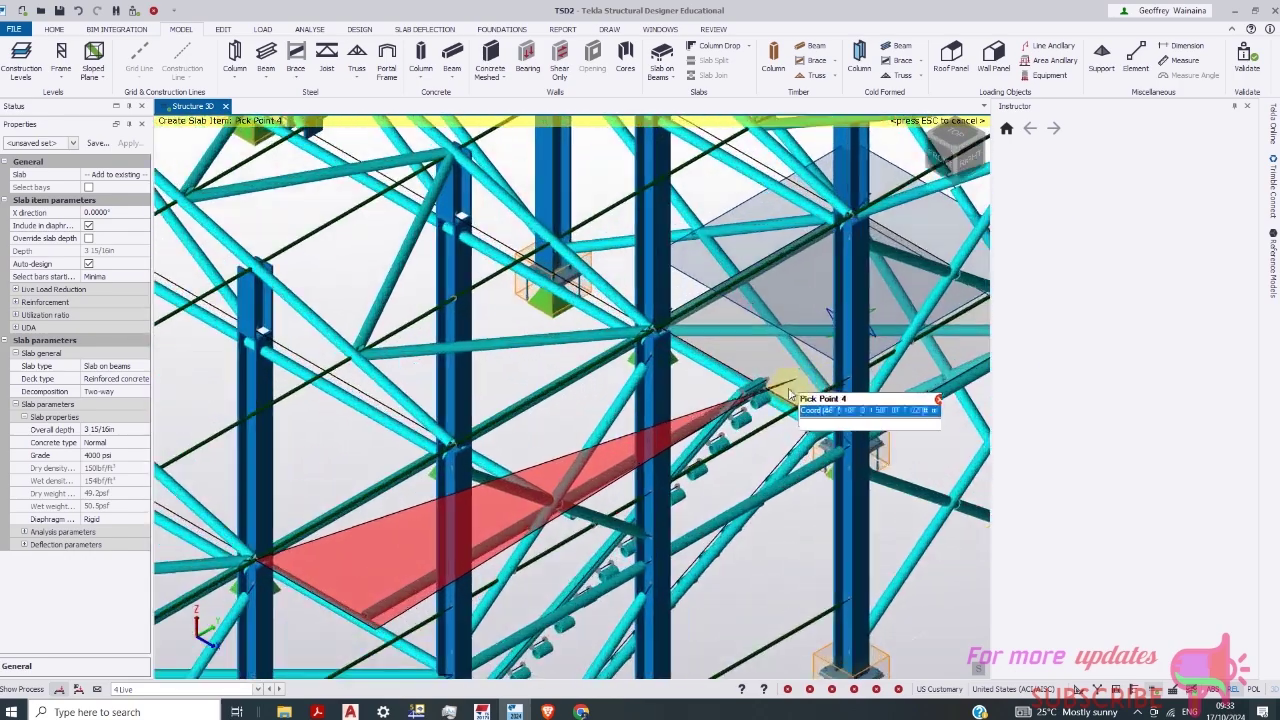
scroll(740, 420, down, 5)
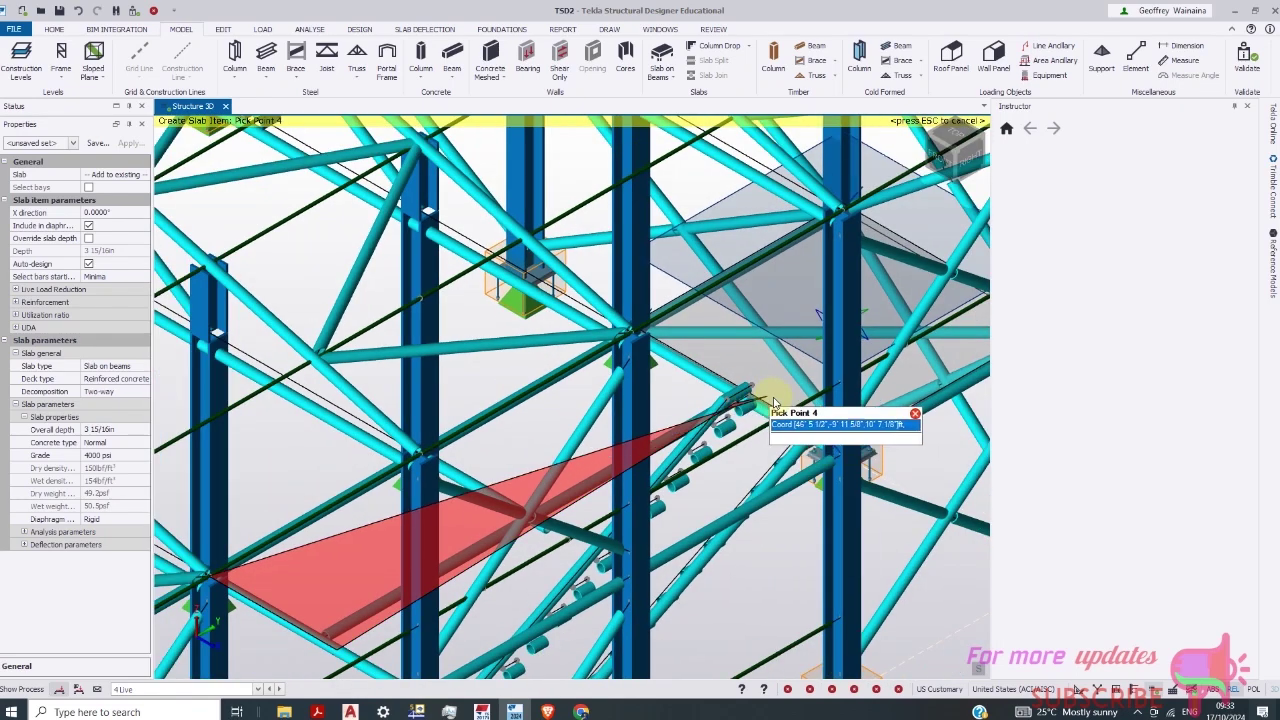
click(730, 420)
scroll(733, 425, down, 2)
scroll(733, 425, down, 4)
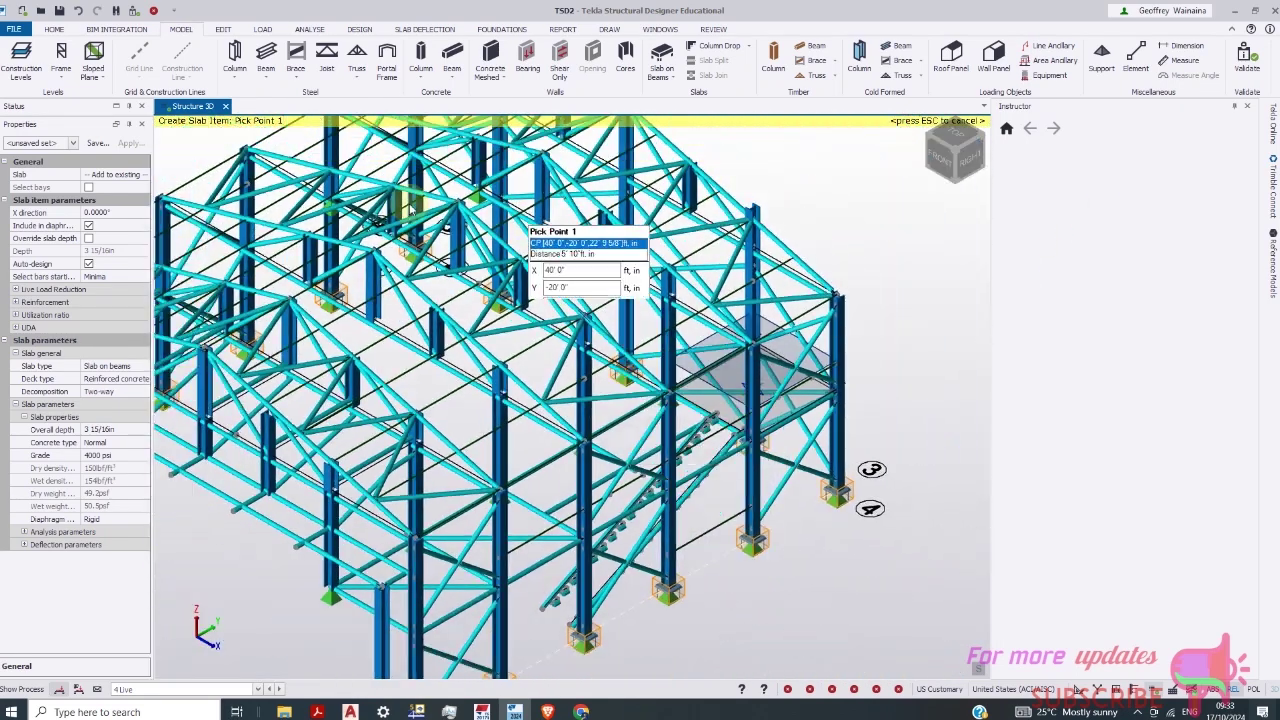
Run Design Steel (Static) from the DESIGN tab
click(358, 30)
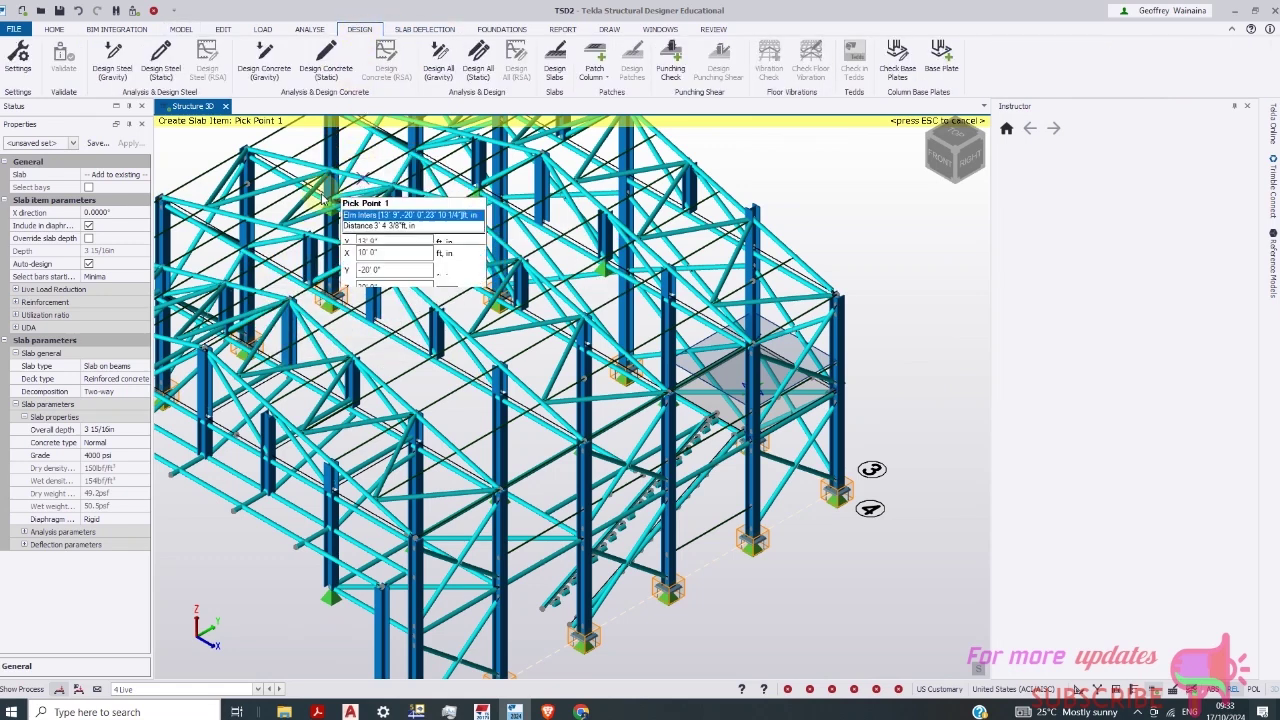
click(147, 80)
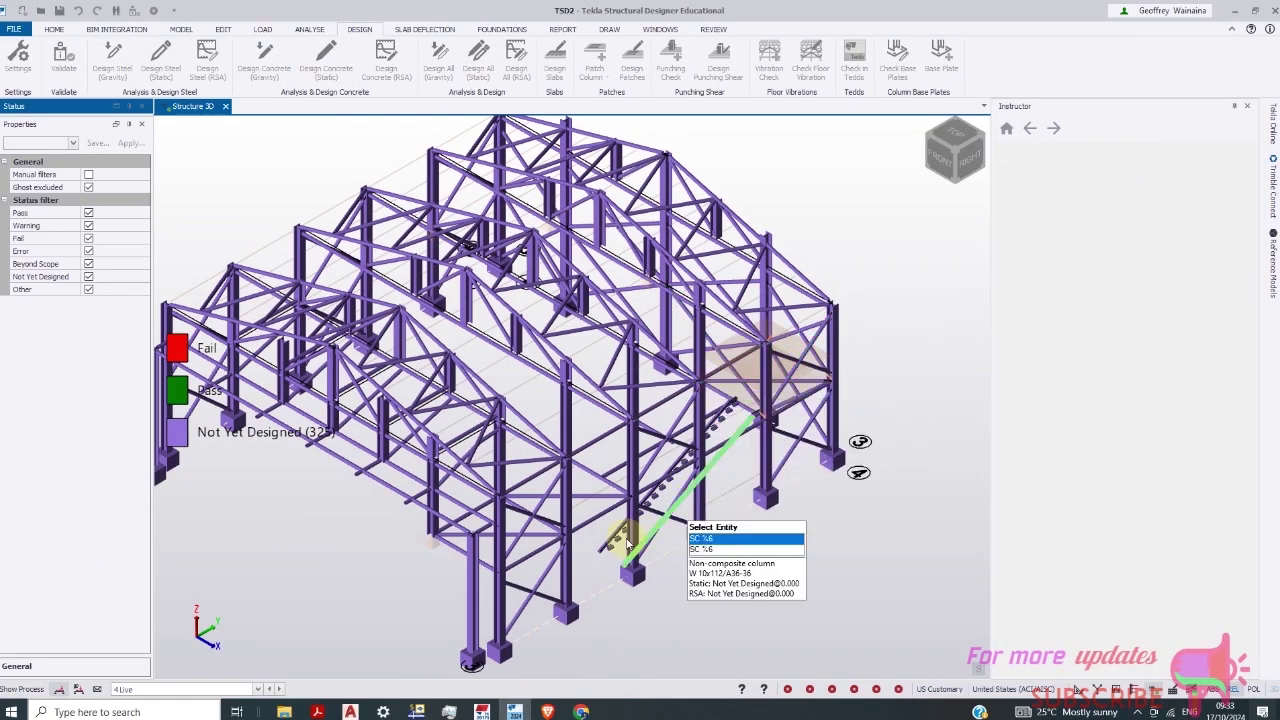
scroll(606, 486, up, 2)
scroll(660, 500, down, 1)
scroll(754, 480, up, 2)
scroll(871, 286, down, 2)
scroll(865, 272, up, 2)
scroll(865, 272, down, 2)
scroll(771, 471, down, 1)
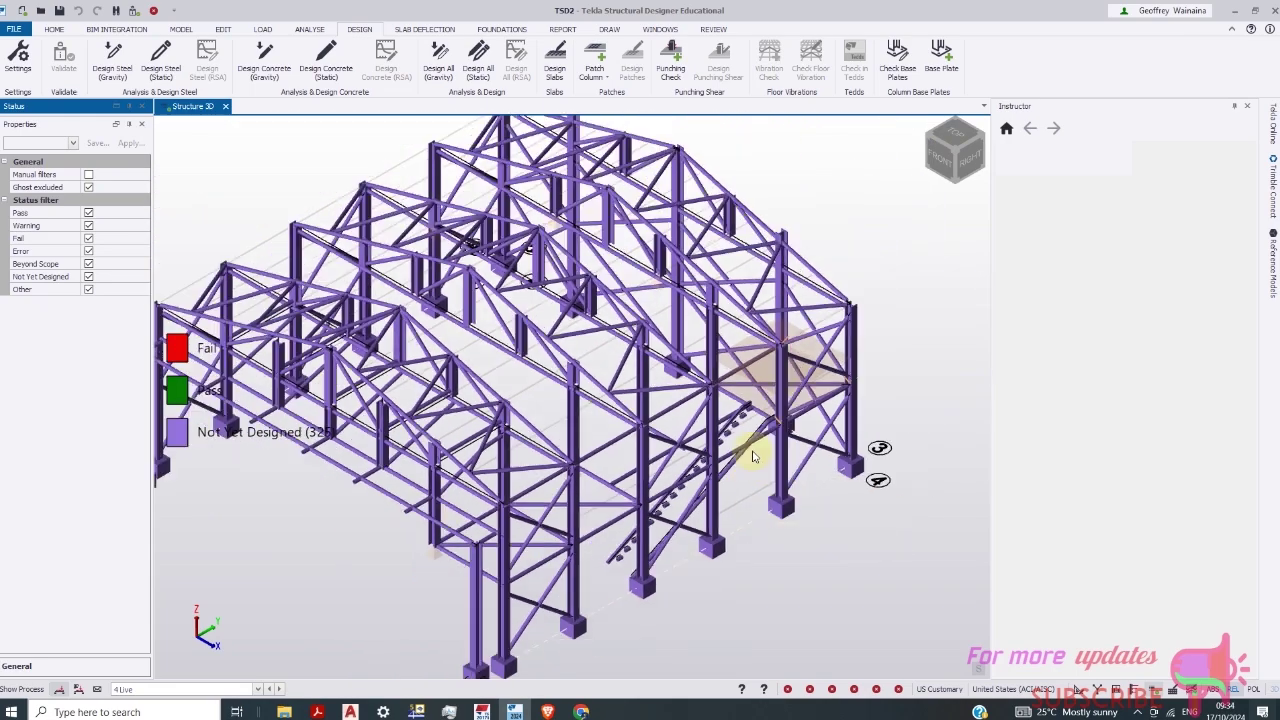
Inspect the frame's design status from top, left and corner isometric views
click(932, 158)
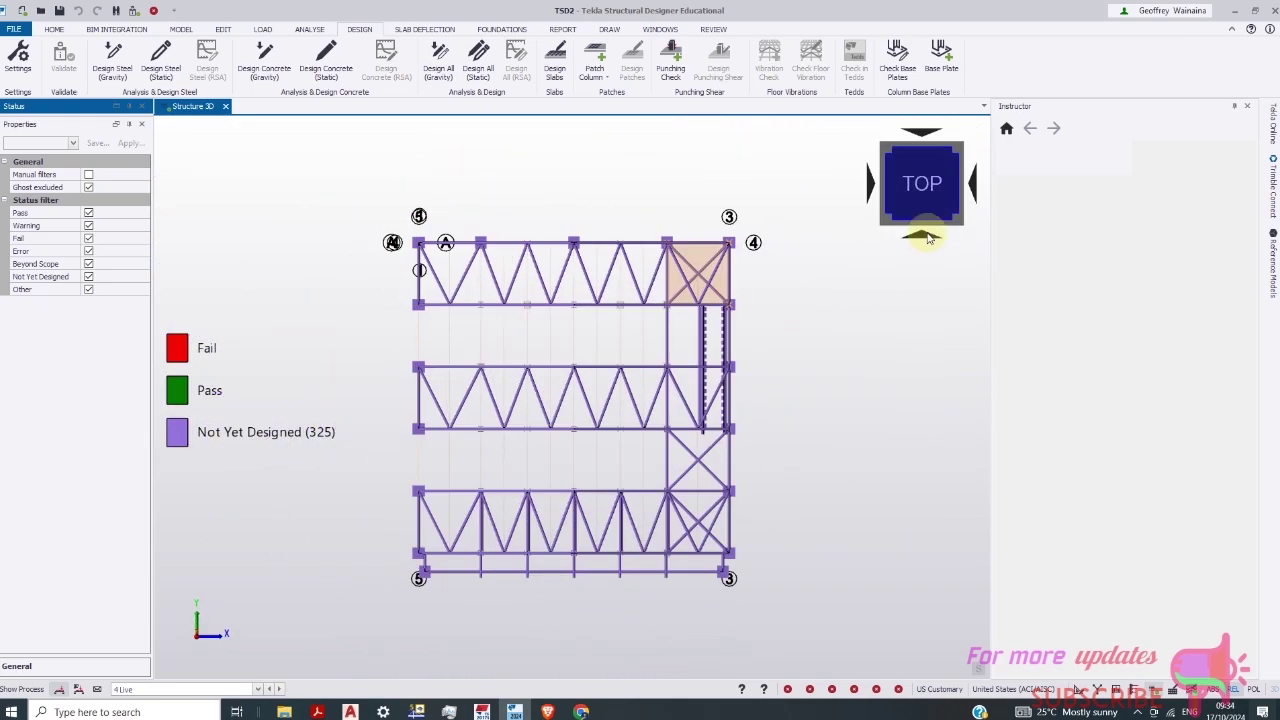
click(890, 150)
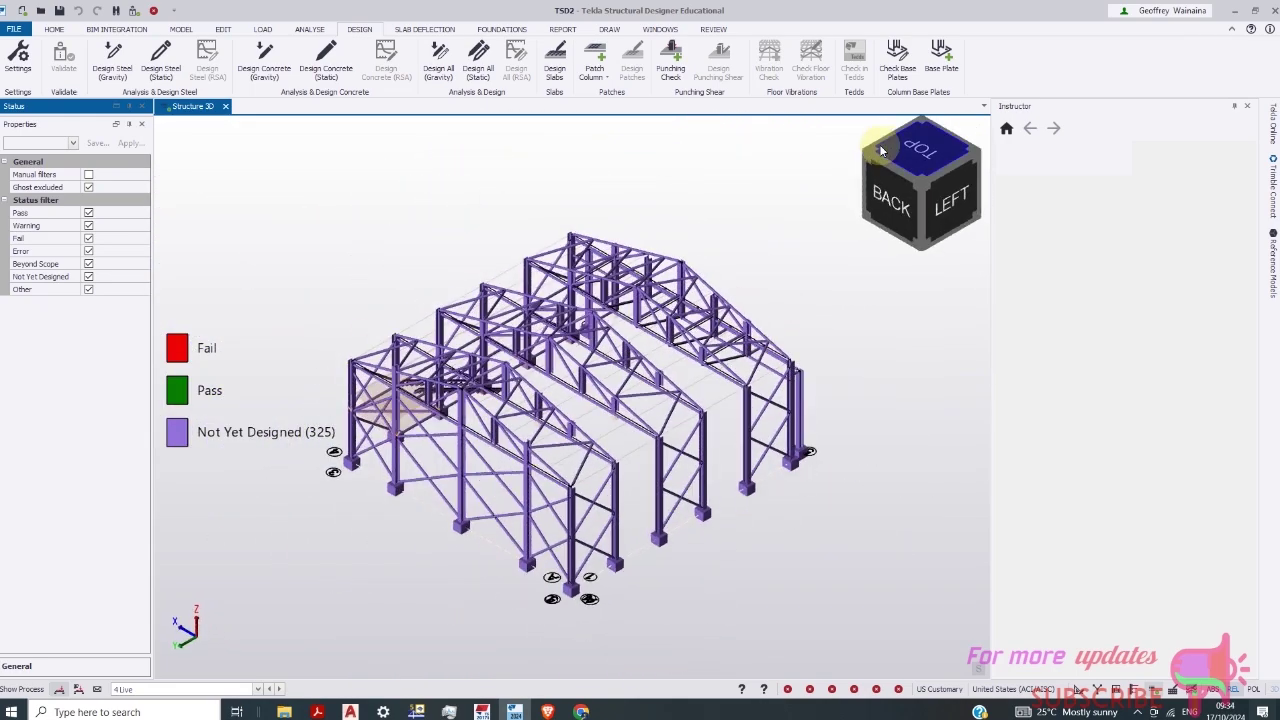
scroll(733, 453, up, 2)
scroll(732, 432, down, 2)
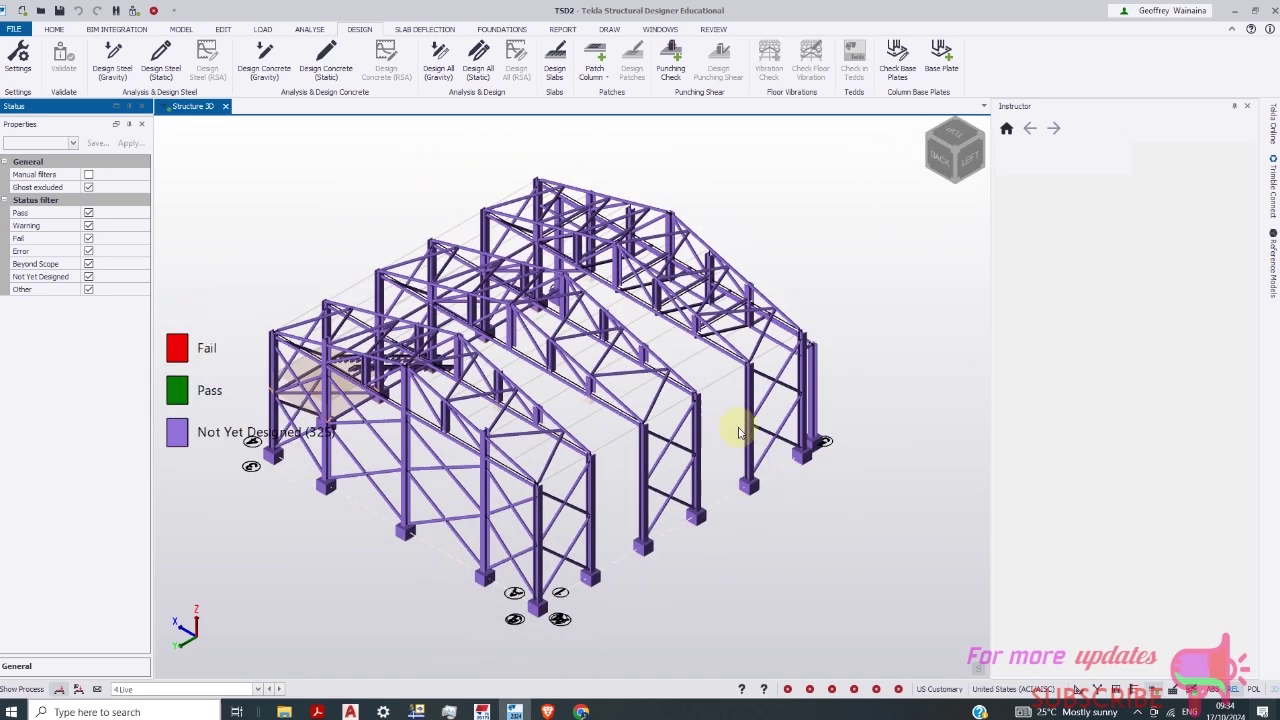
click(960, 160)
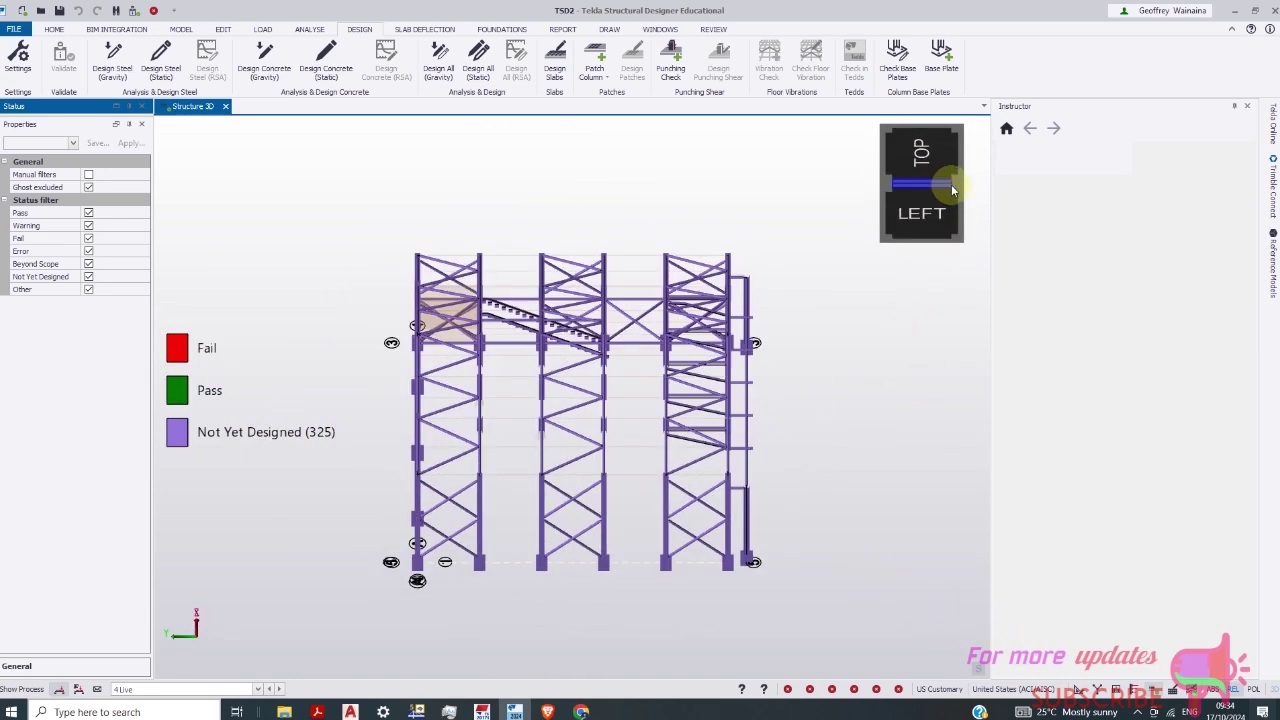
click(951, 185)
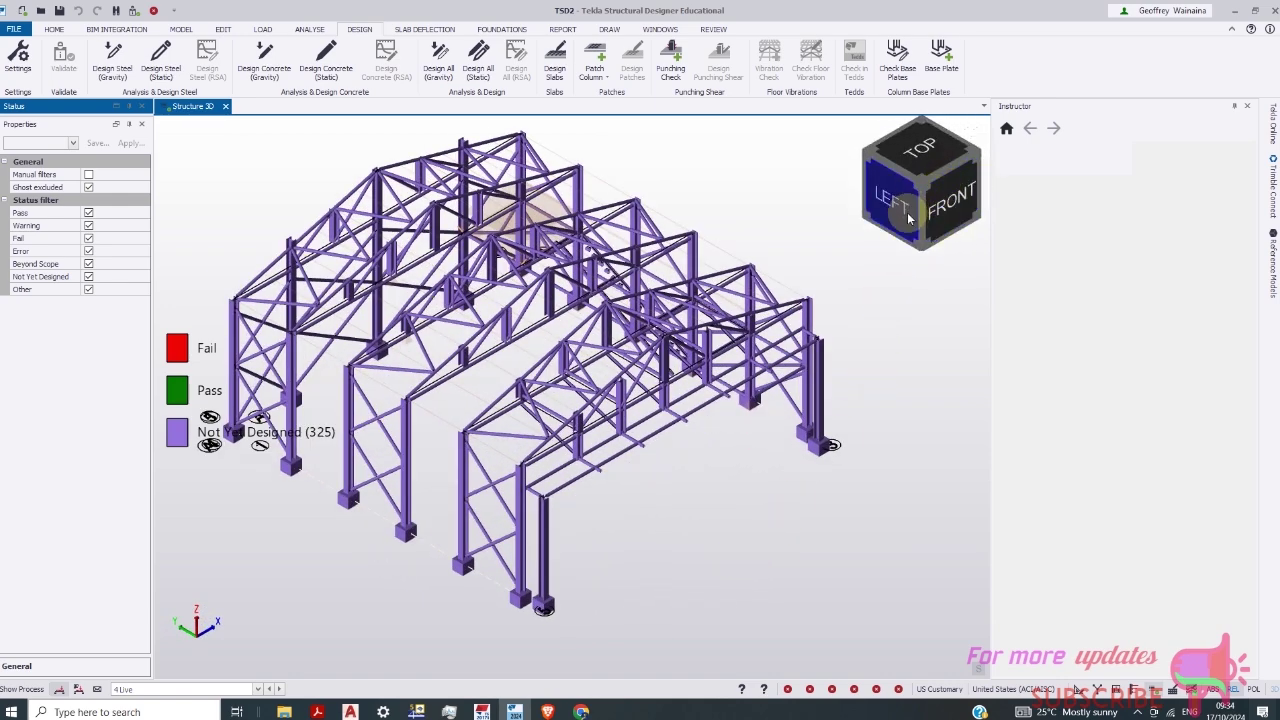
click(985, 163)
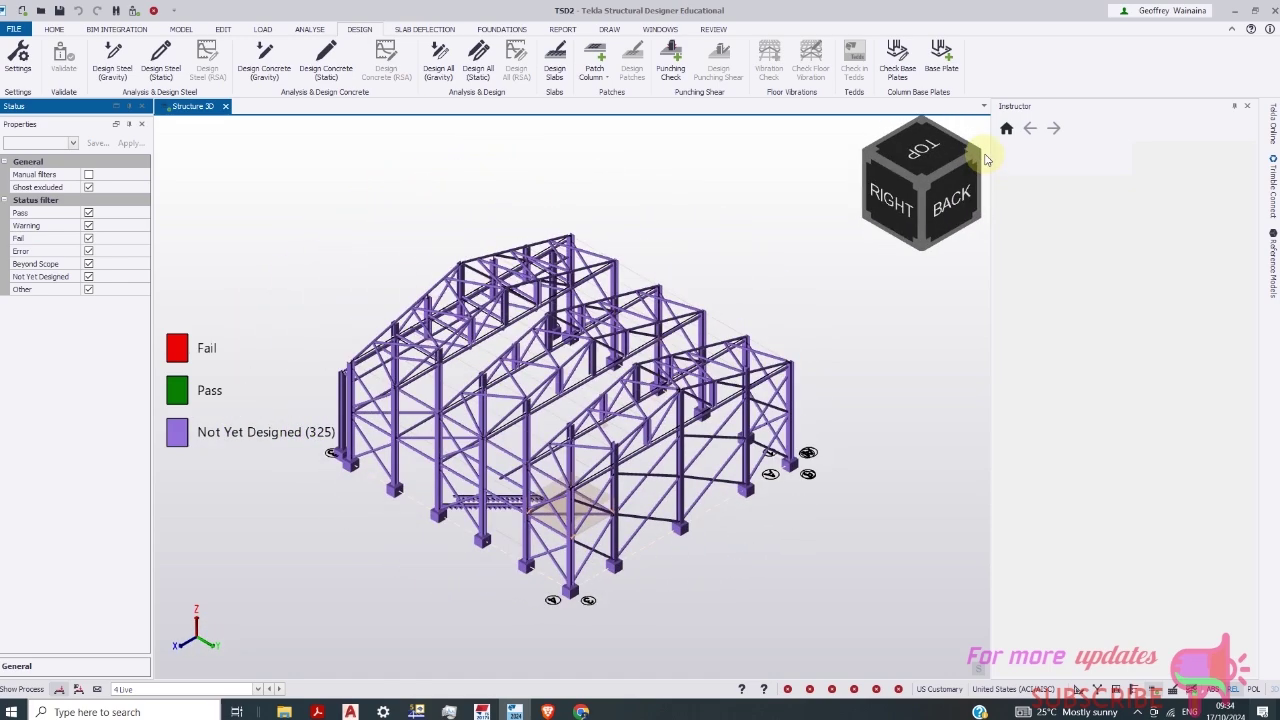
Open the Bandicam screen recorder window from the system tray
scroll(686, 500, up, 3)
scroll(686, 505, down, 2)
click(1141, 712)
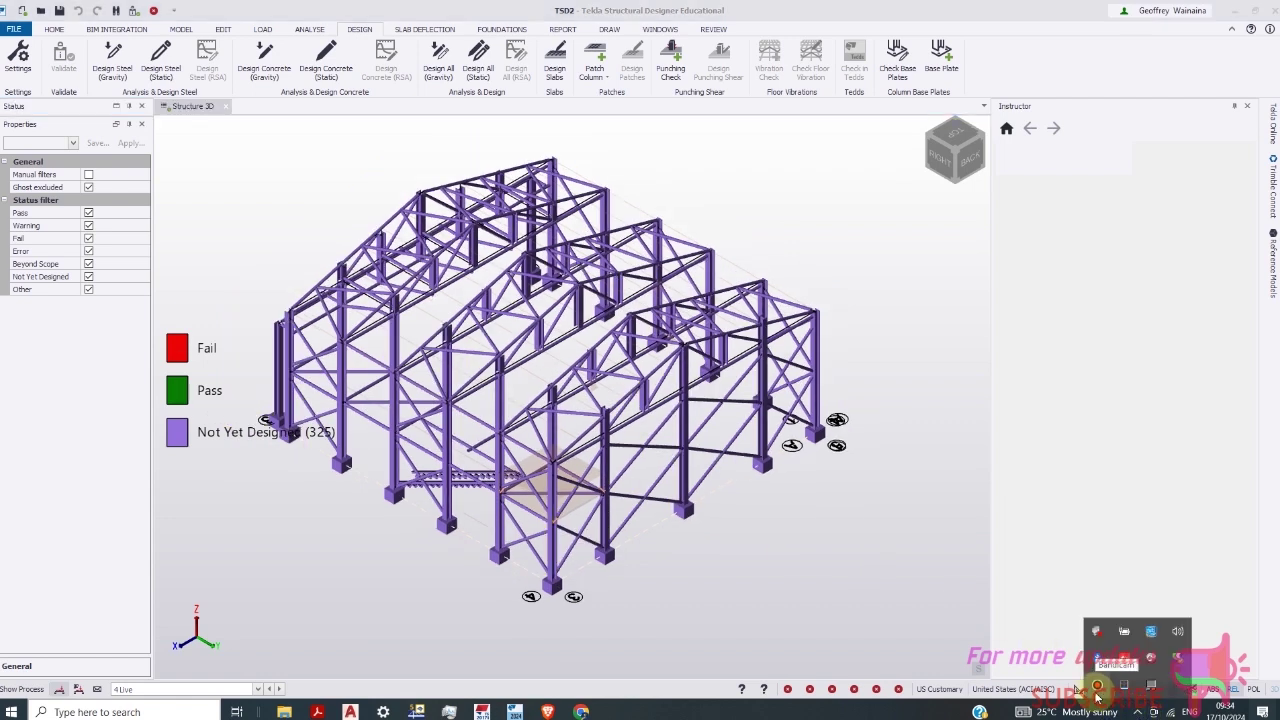
double_click(1097, 686)
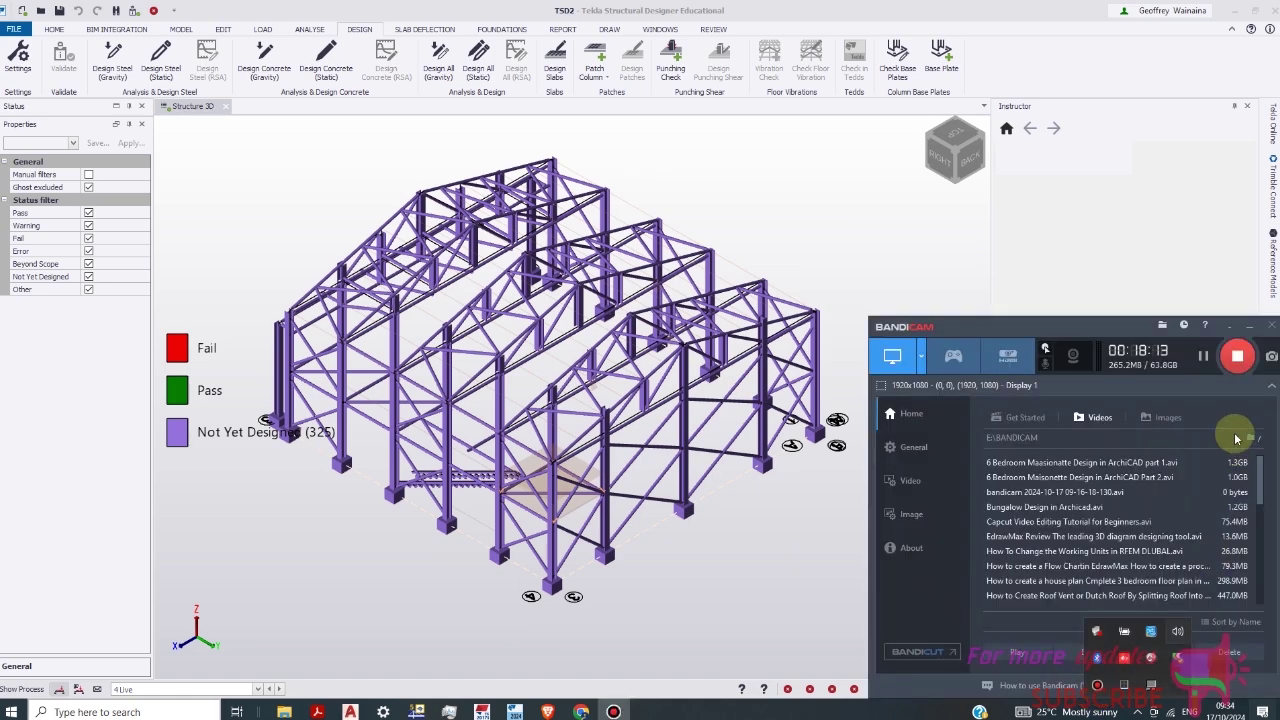